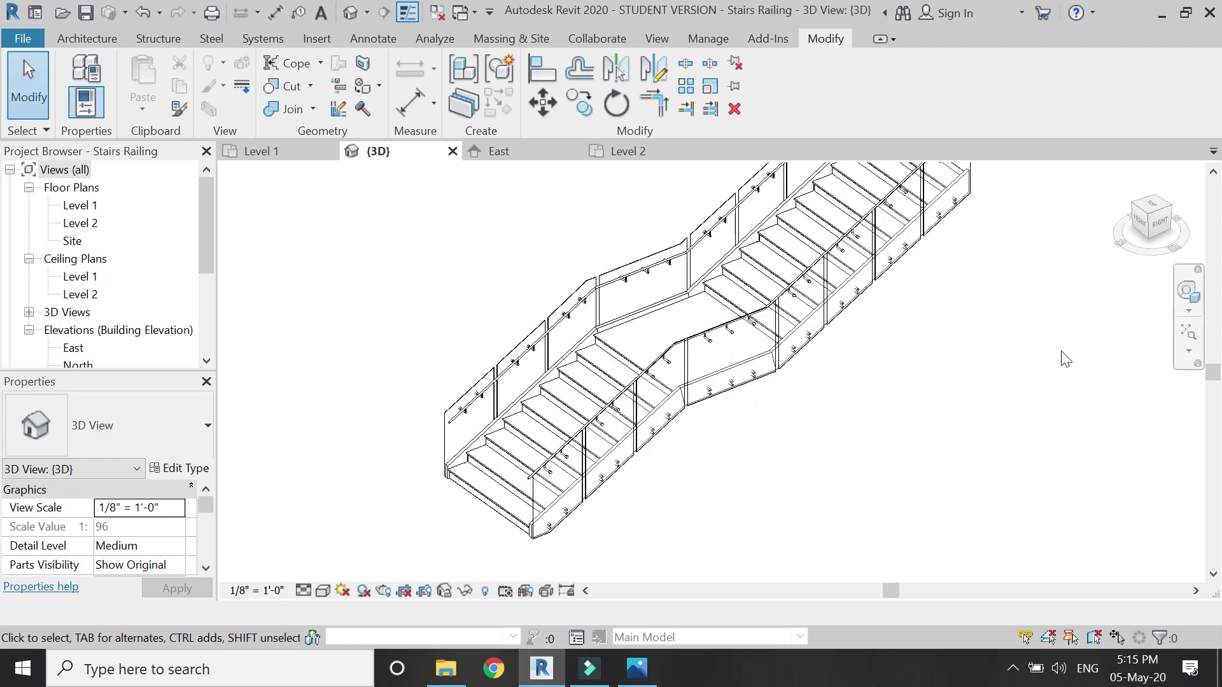
click(1188, 291)
drag(843, 307, 662, 471)
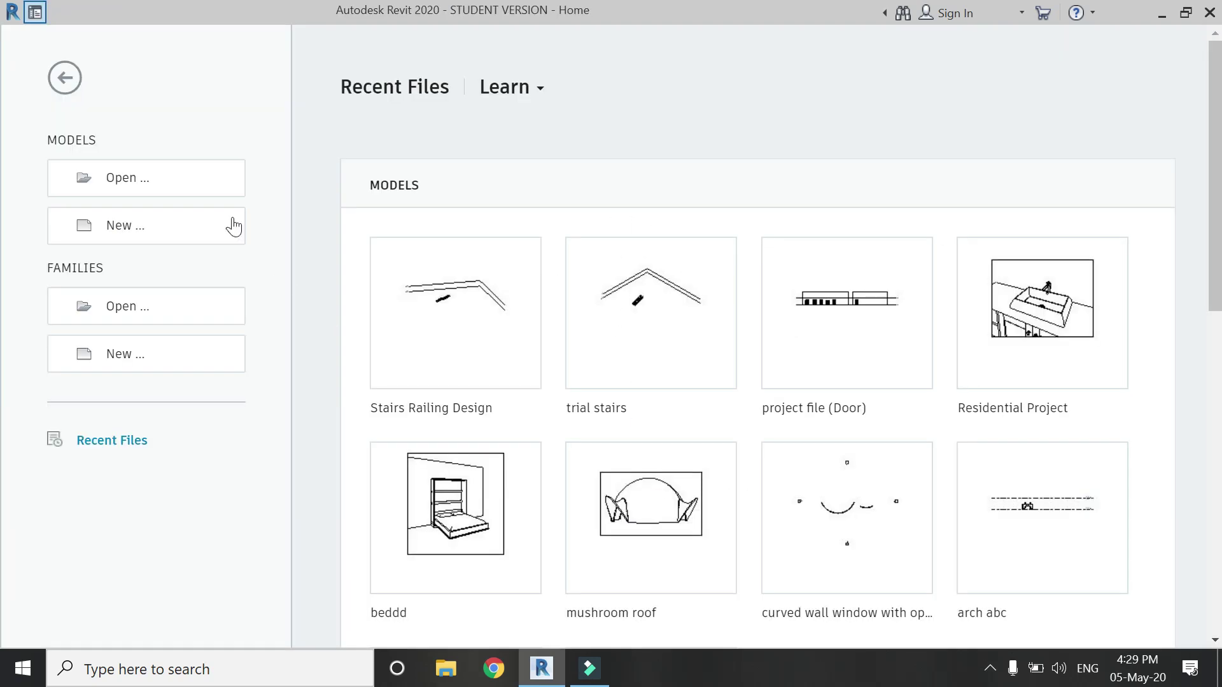
Step: Create a new project from the Architectural Template
click(218, 224)
click(563, 296)
click(563, 331)
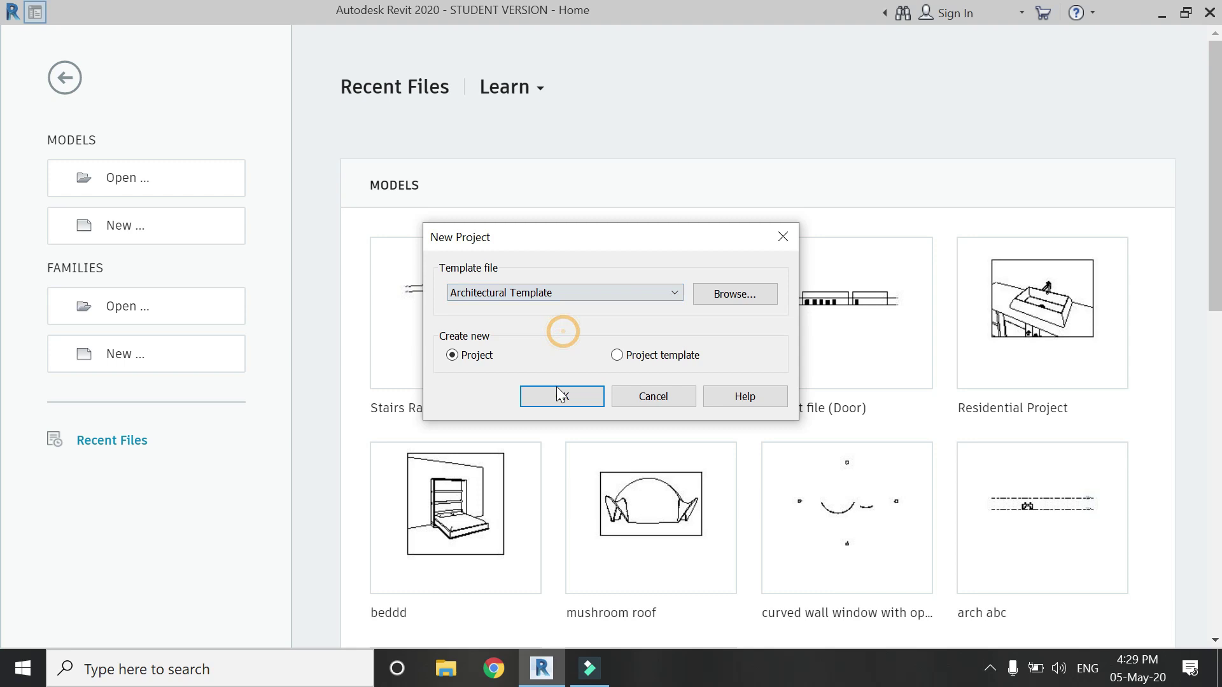
click(560, 395)
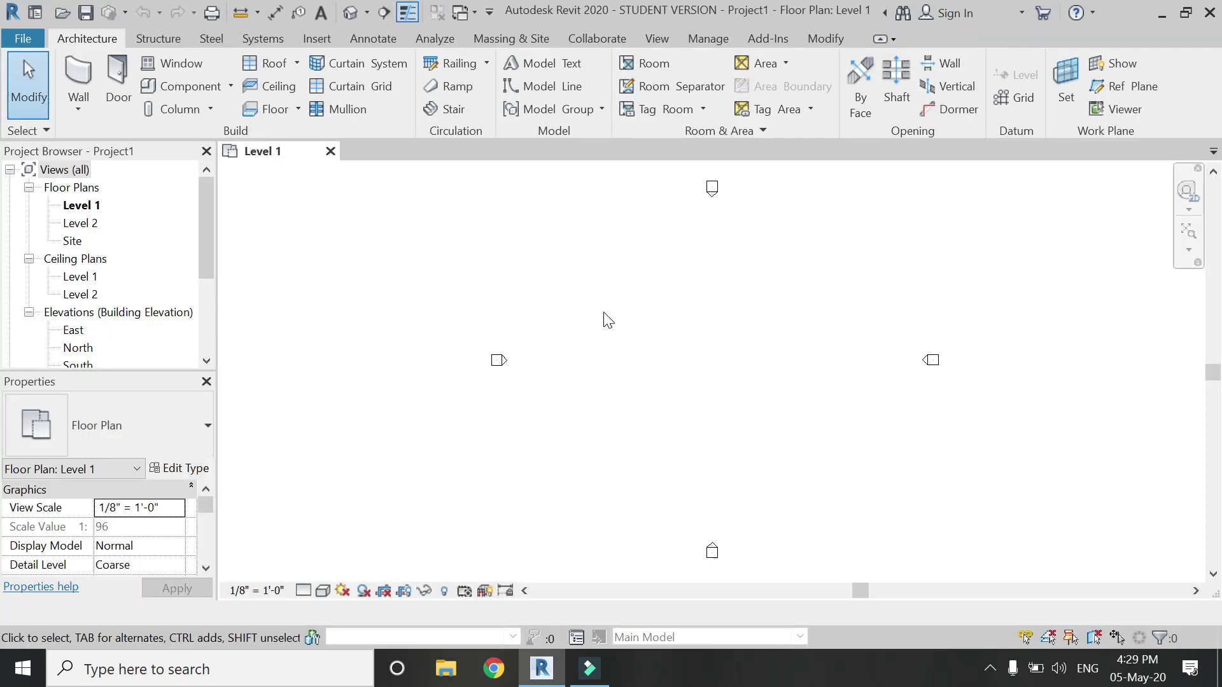
Step: Start a stair with a 6' 0" actual run width, 20 desired risers and a 1' 0" actual tread depth
click(447, 111)
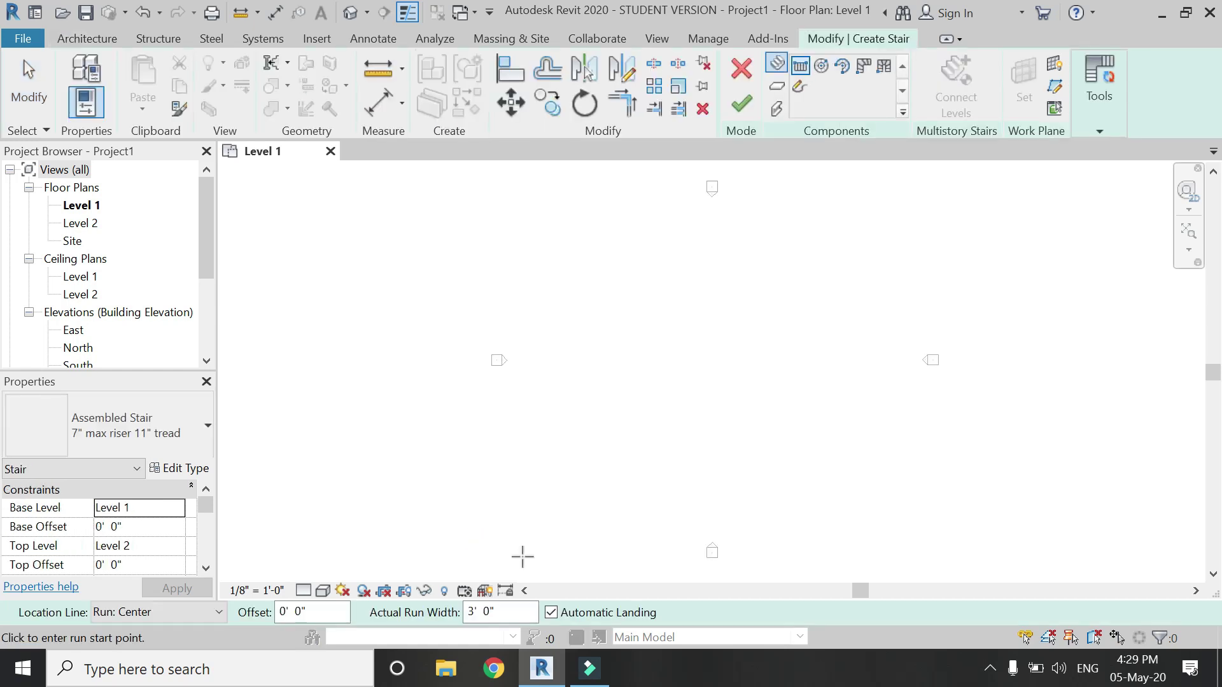
click(512, 612)
scroll(157, 551, down, 3)
text(20)
scroll(159, 541, down, 1)
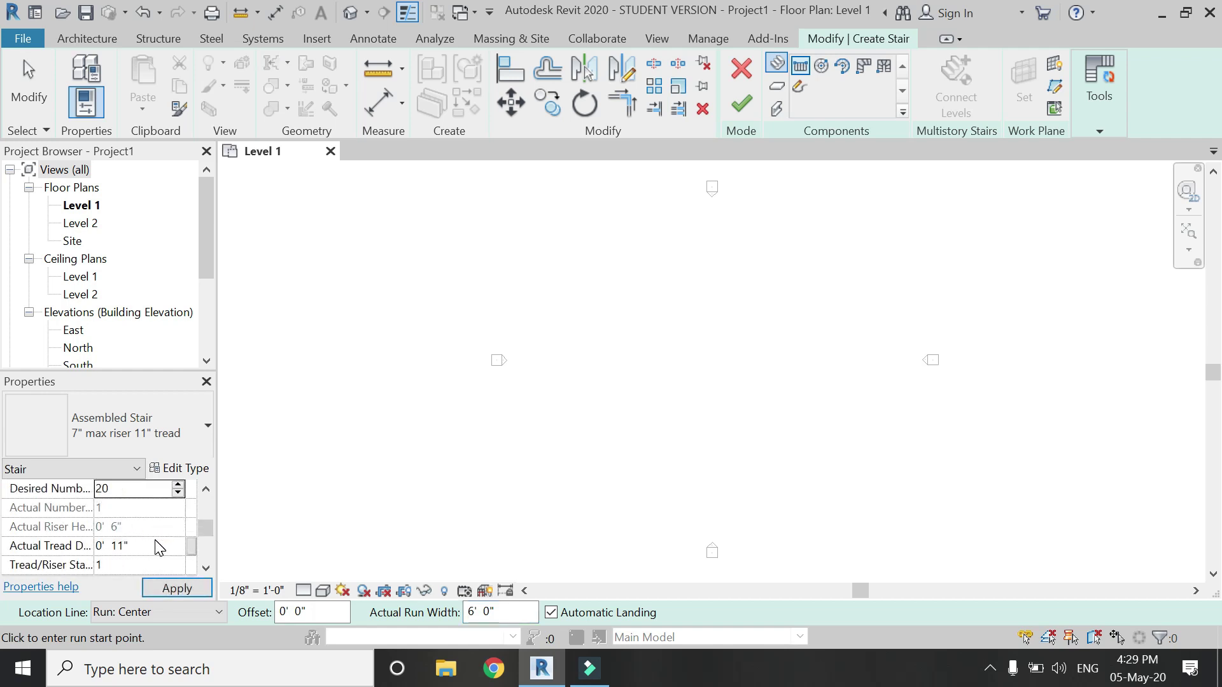
click(155, 544)
Step: Draw a straight vertical stair in plan with a first run 8' 0" long, a landing and a second run using the remaining risers, then finish it
click(677, 442)
scroll(665, 417, up, 5)
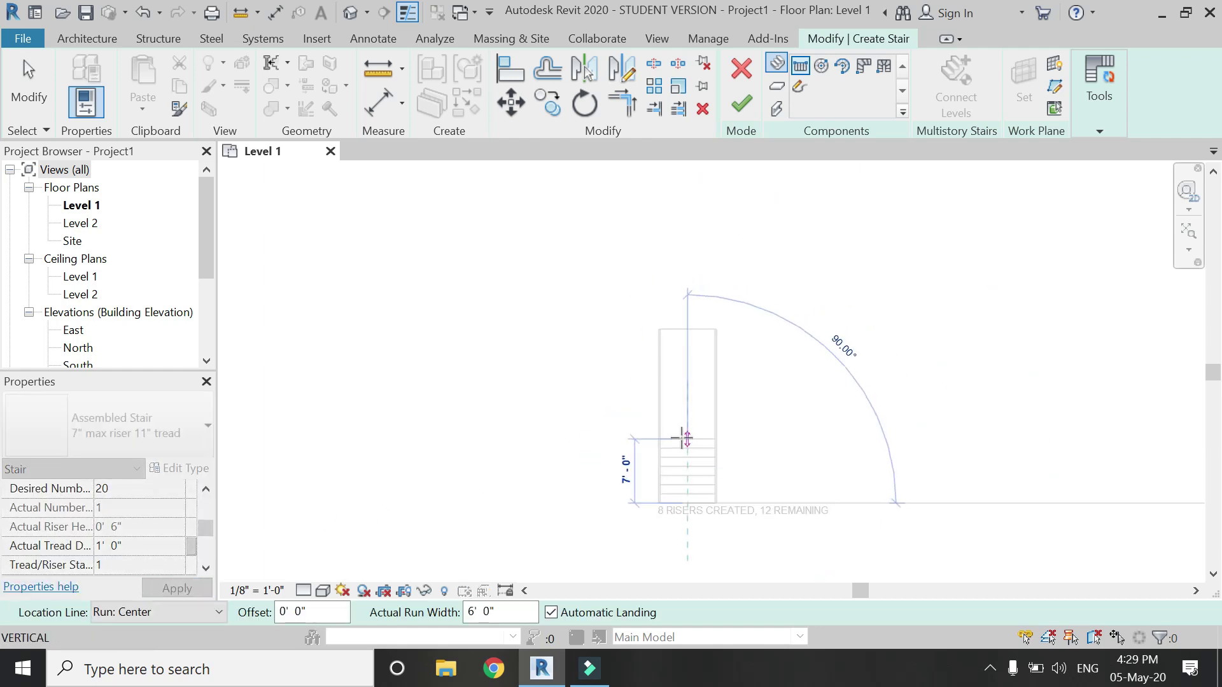
click(681, 432)
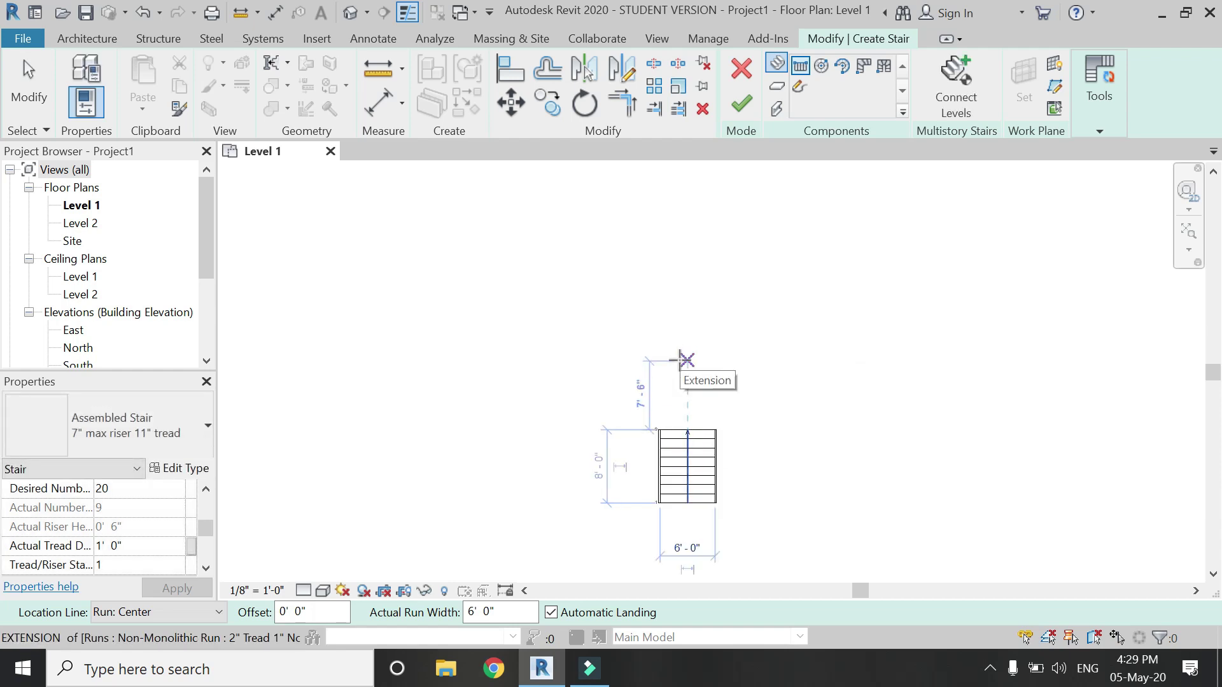
click(680, 374)
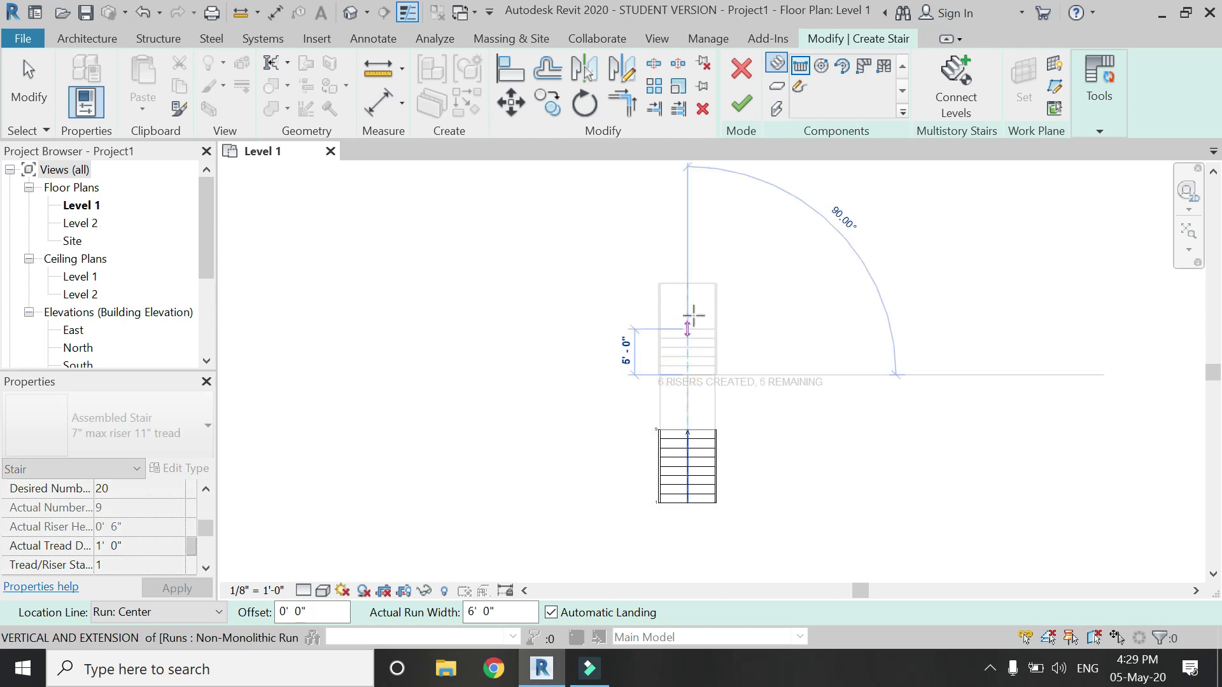
click(690, 282)
key(Escape)
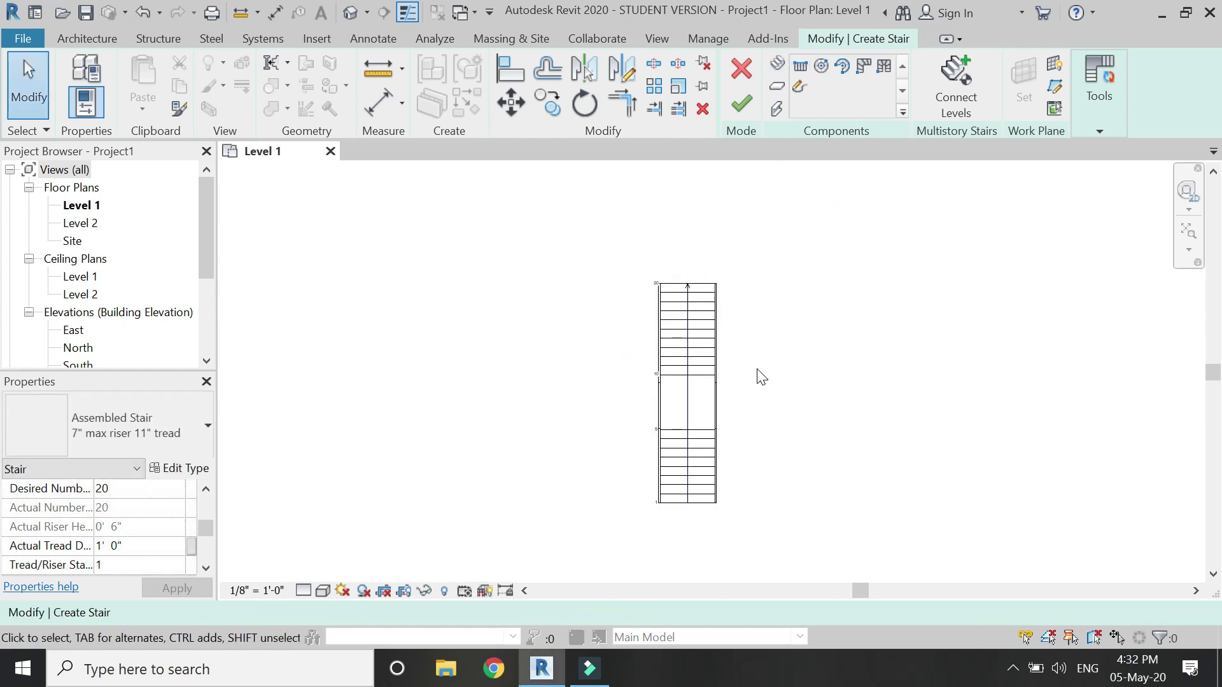
click(747, 109)
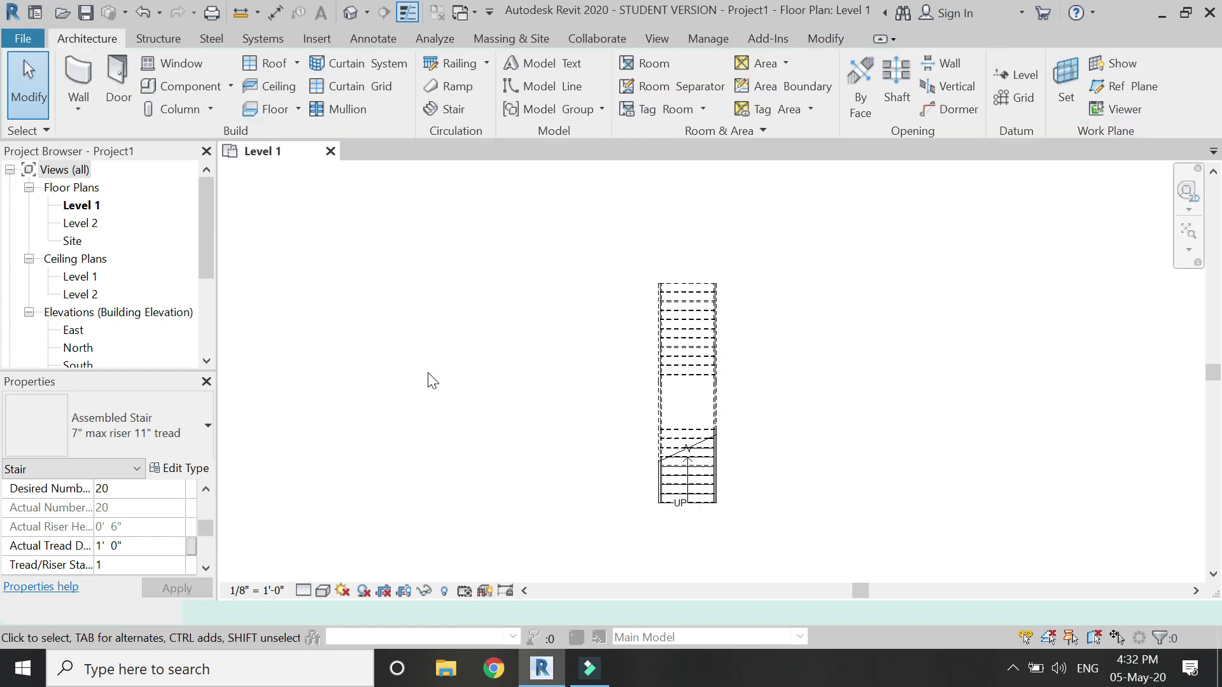
Step: In the 3D view, edit the baluster placement of the stair railing's type and set the regular baluster family to None
click(350, 15)
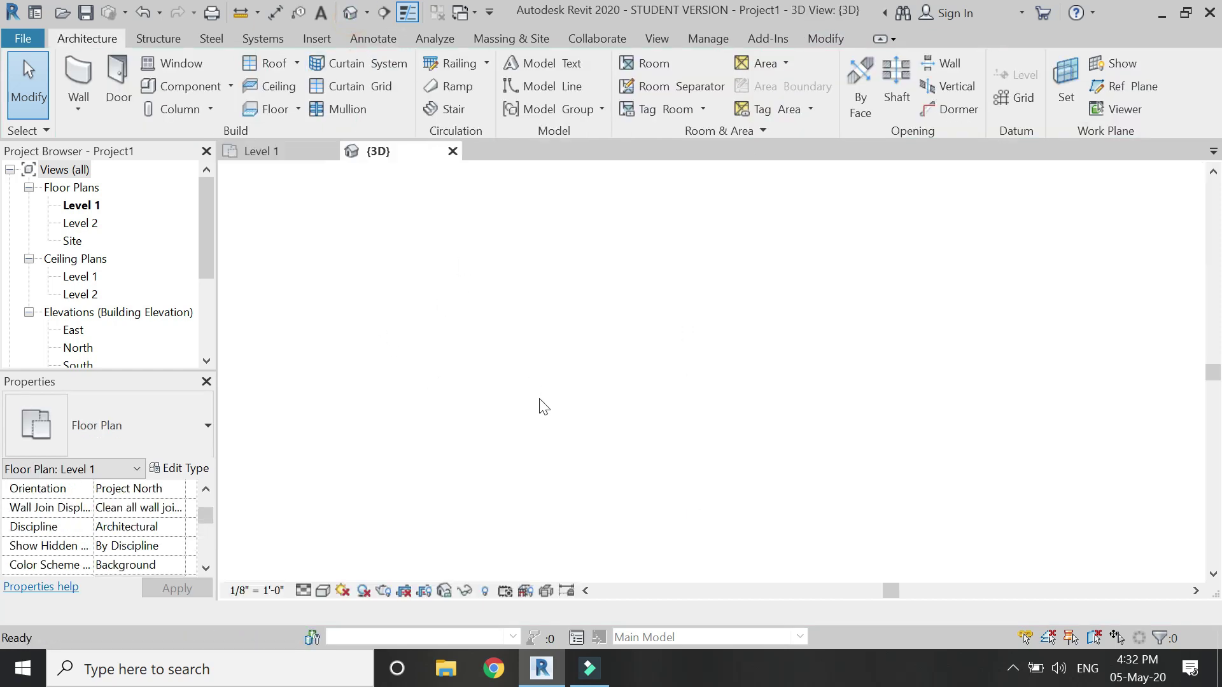
scroll(706, 448, up, 3)
click(540, 448)
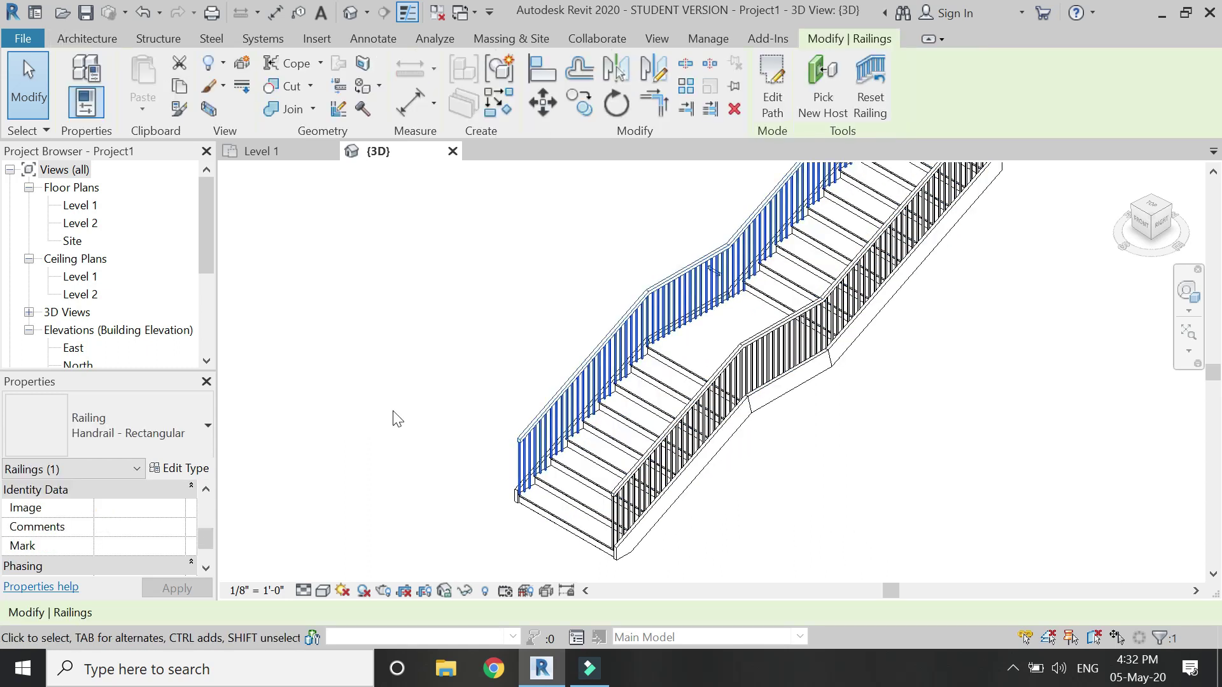
click(203, 474)
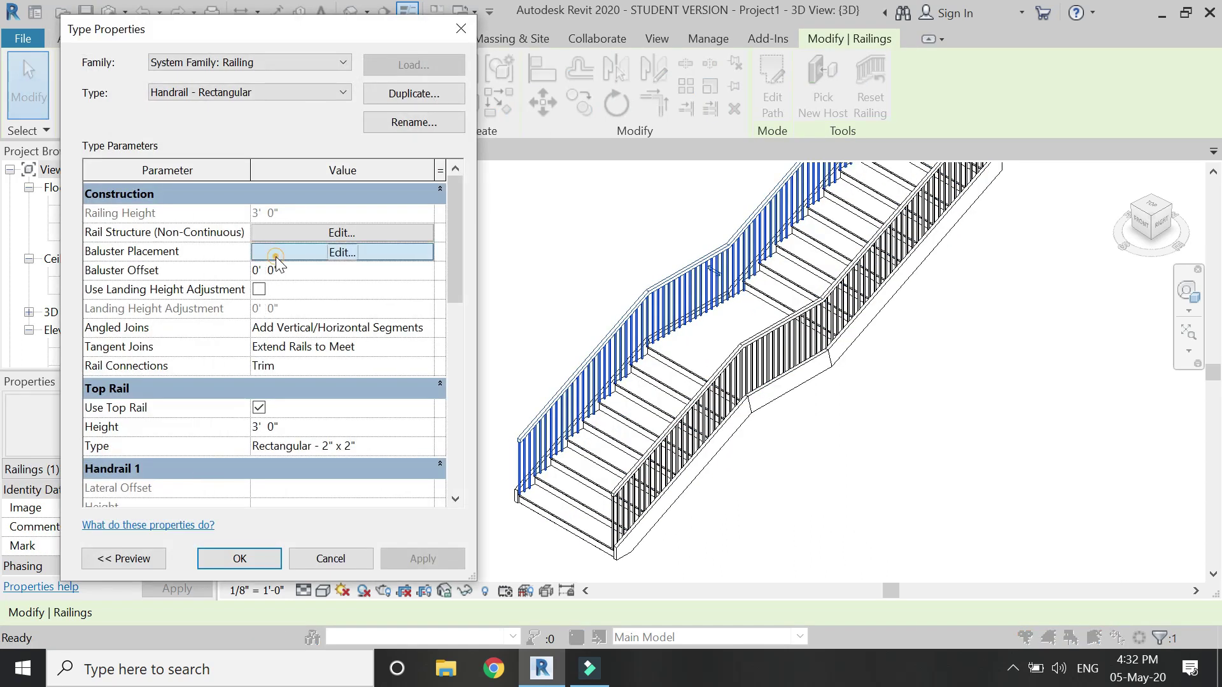
click(276, 257)
click(159, 156)
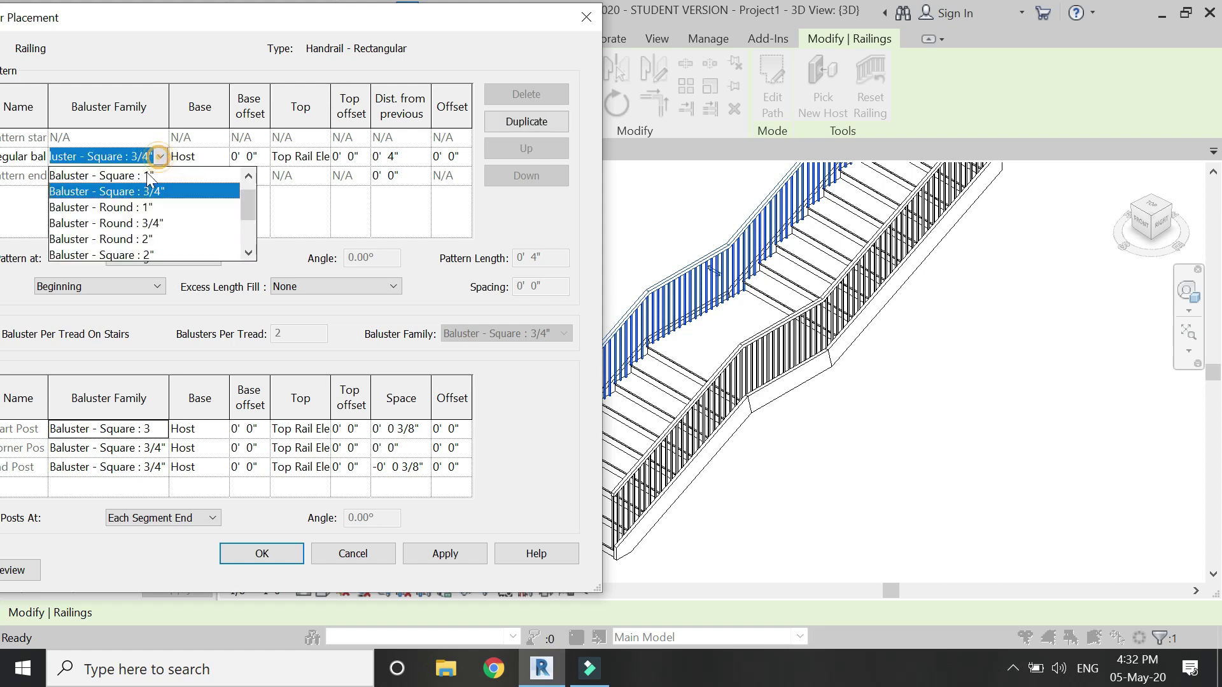
click(70, 176)
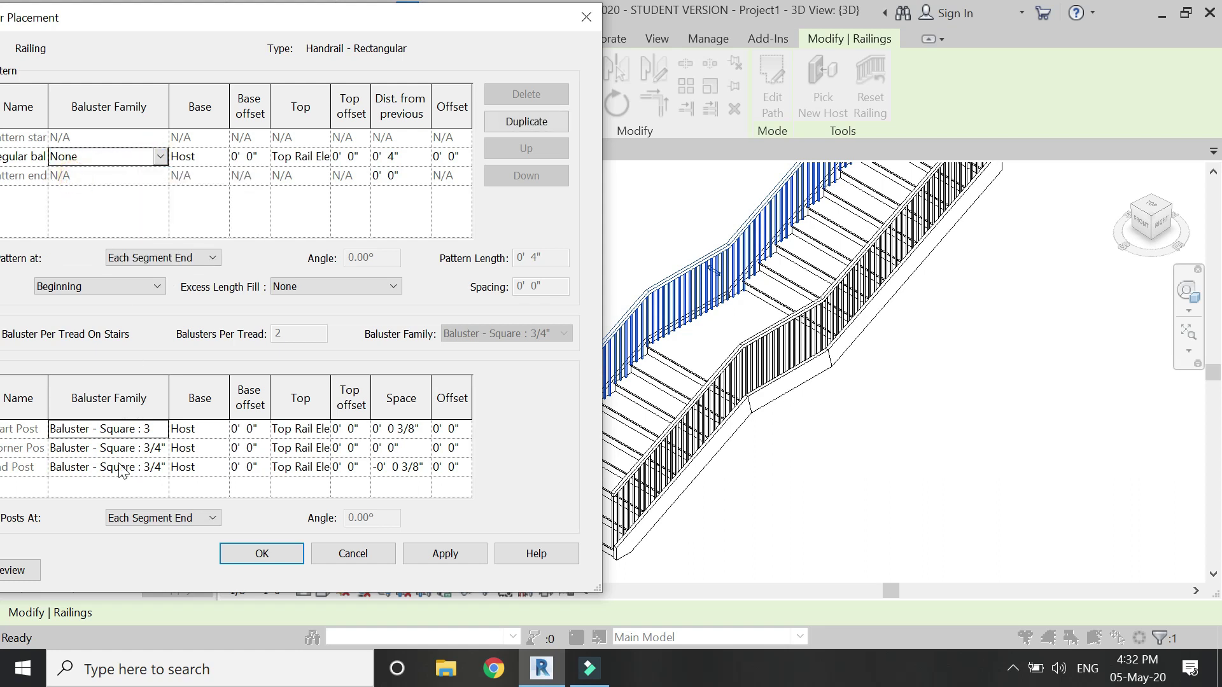
Step: Set the start, corner and end post baluster families to None and apply the baluster placement to the railing type
click(159, 429)
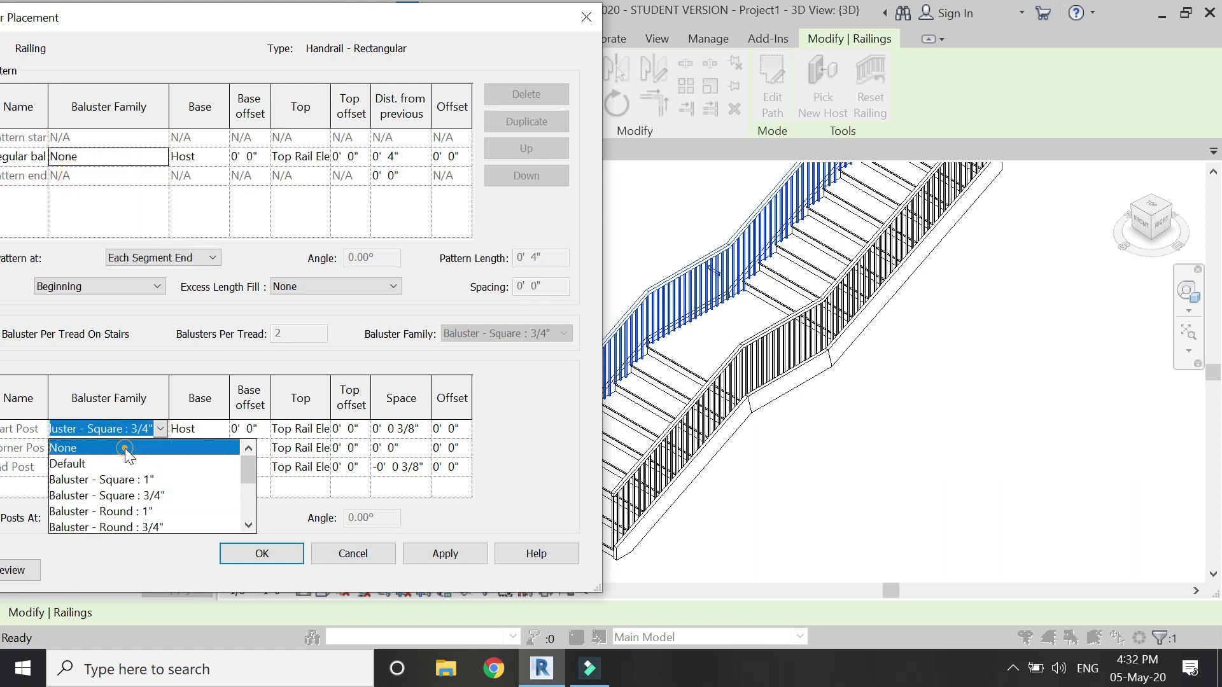
click(76, 444)
click(160, 449)
click(127, 468)
click(128, 467)
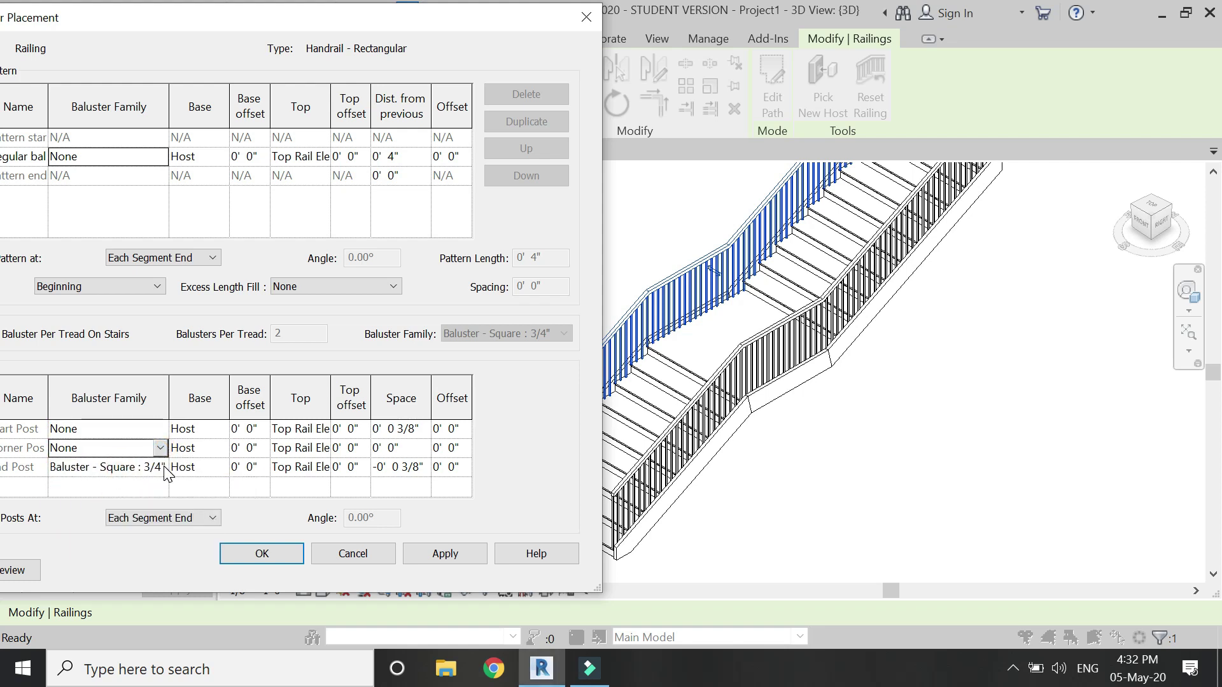
click(161, 467)
click(63, 486)
click(267, 553)
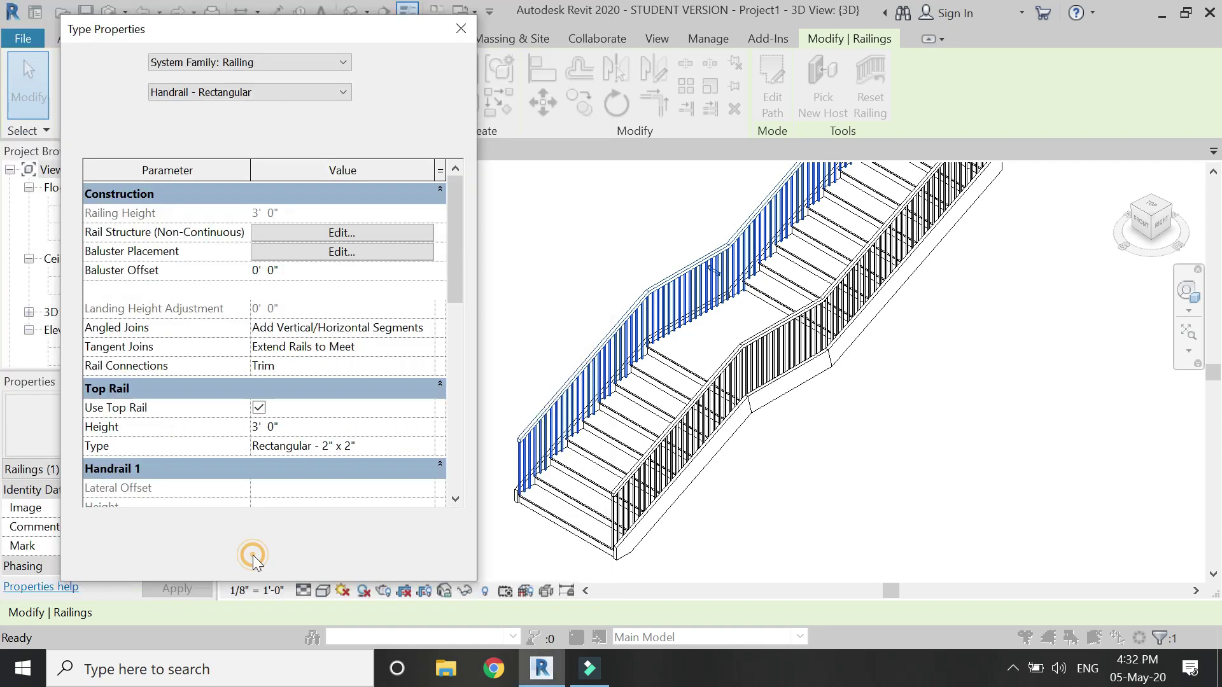
click(414, 560)
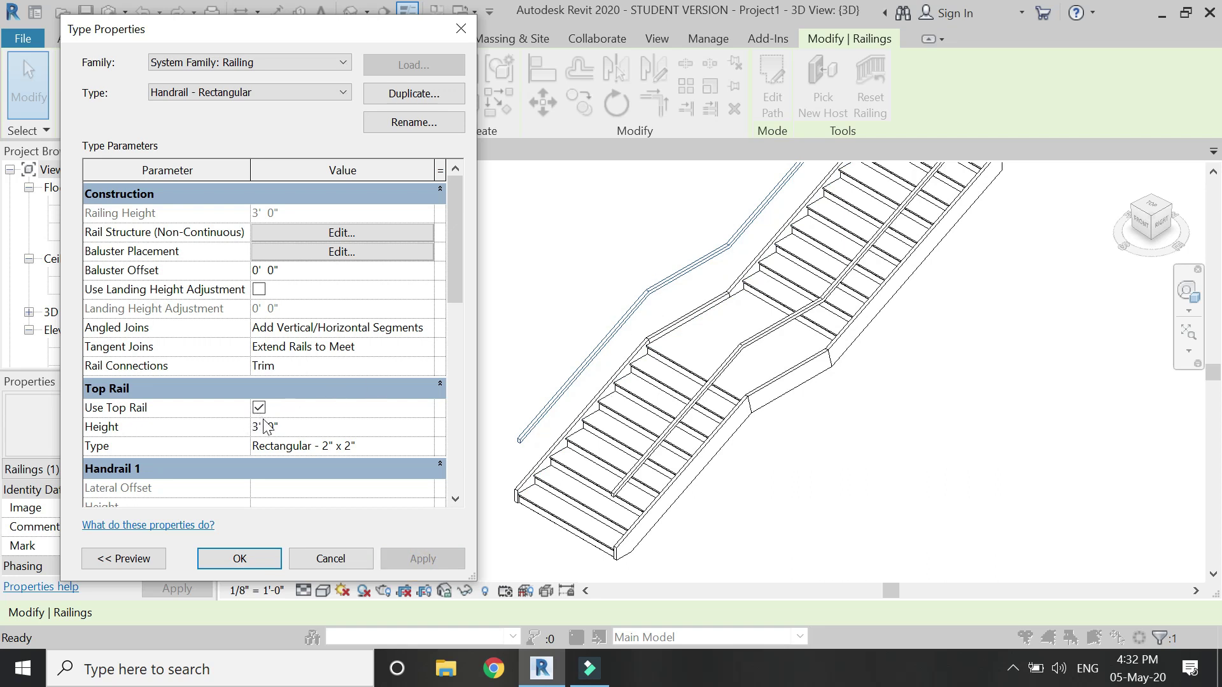
Step: Set the railing type's top rail height to 2' 6" and apply it
double_click(289, 430)
text(2')
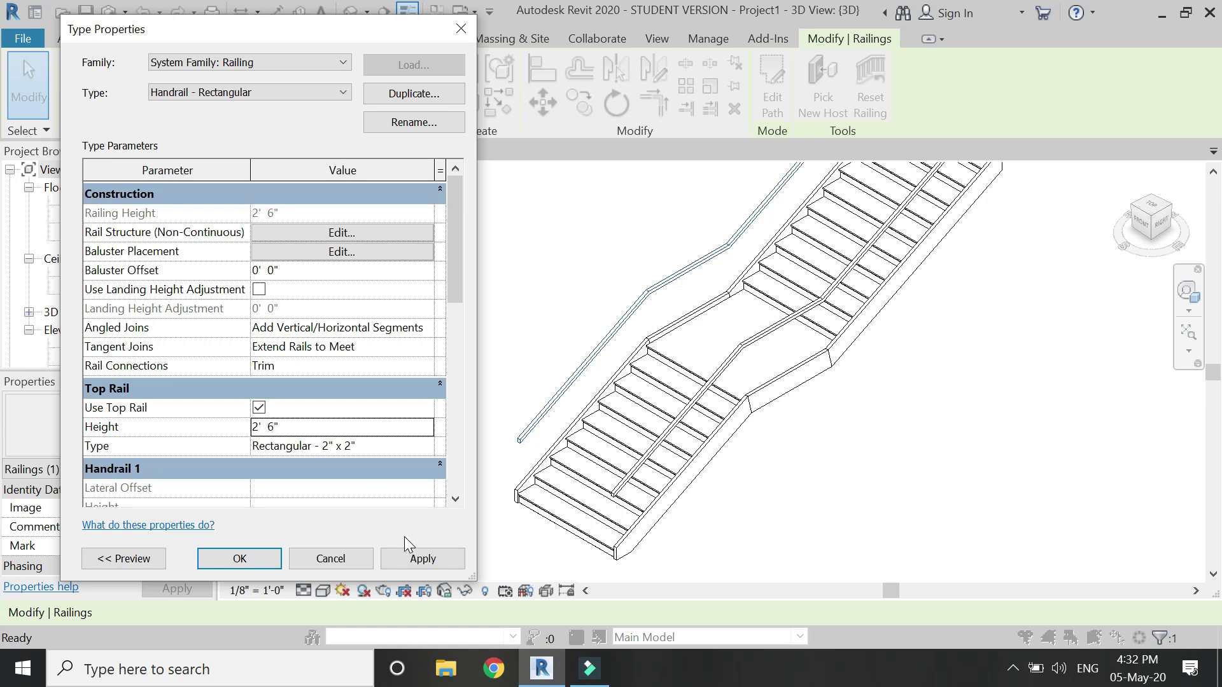
click(413, 560)
Step: Change the top rail type's profile to Circular Handrail : 1" and apply it to the railing
click(426, 449)
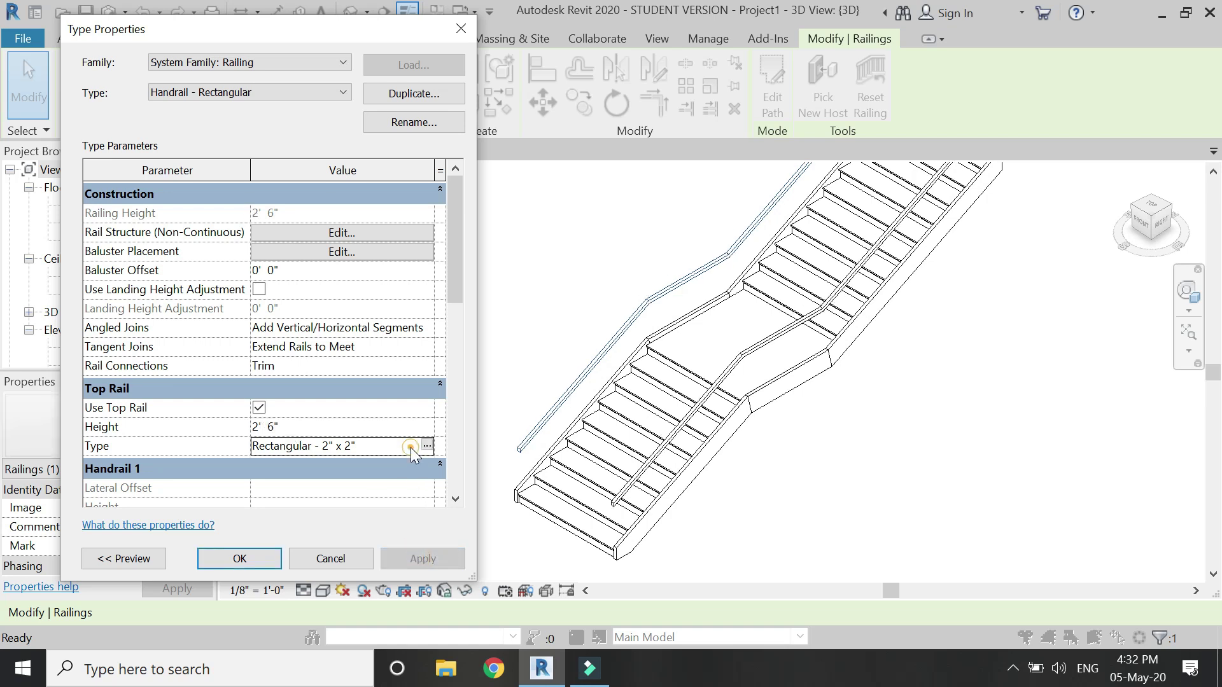
click(427, 446)
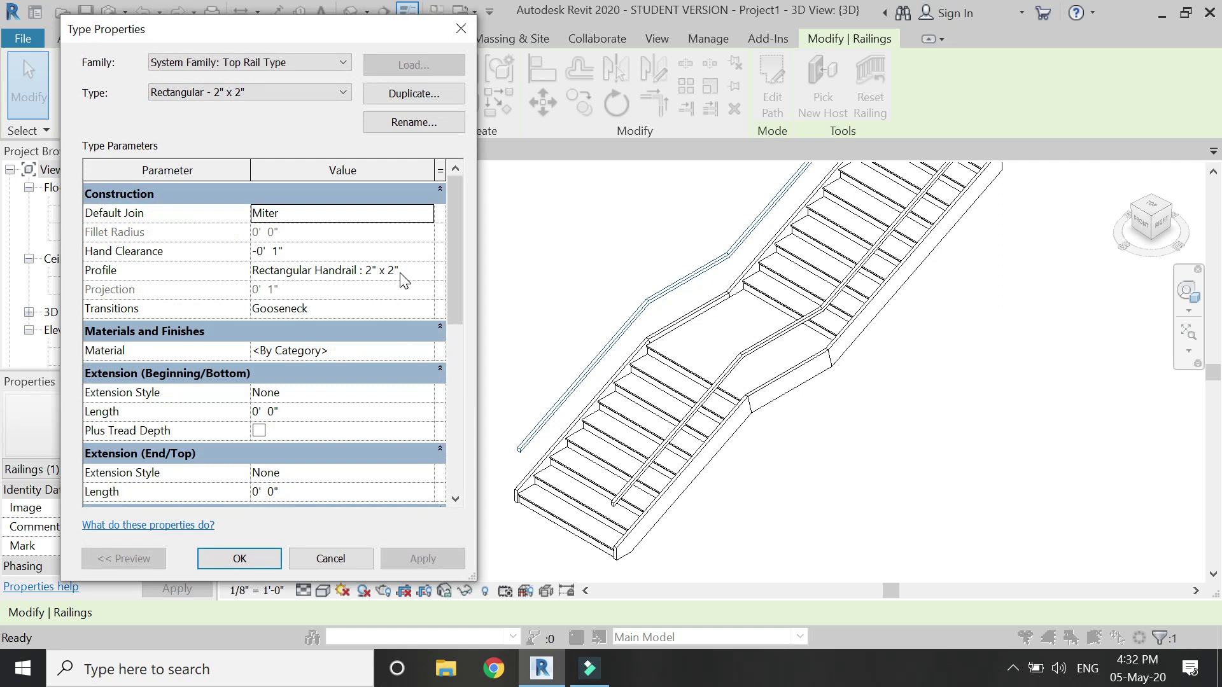
click(408, 273)
click(421, 271)
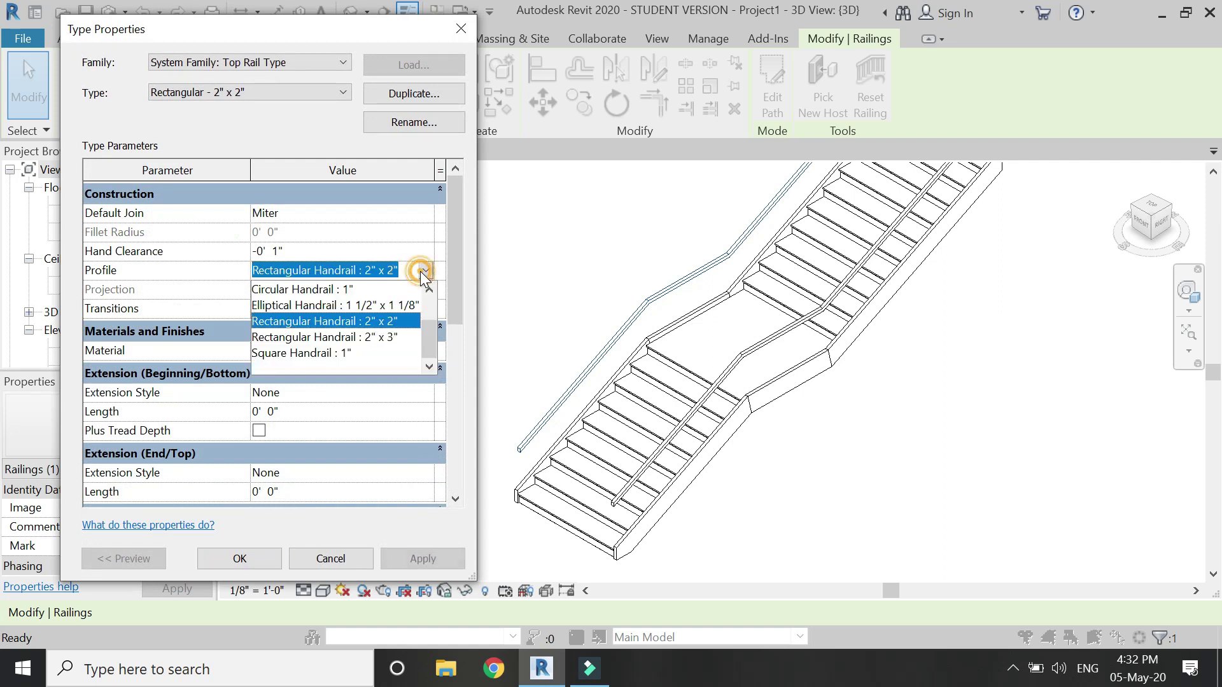
click(315, 287)
click(400, 560)
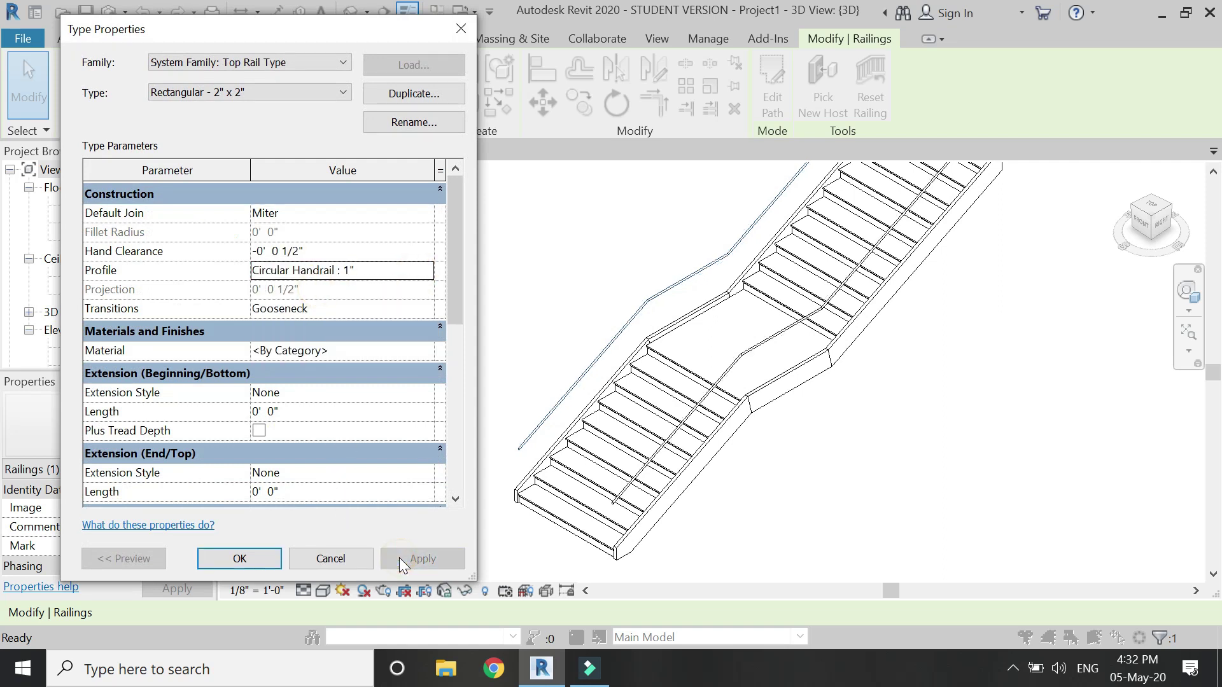
click(250, 562)
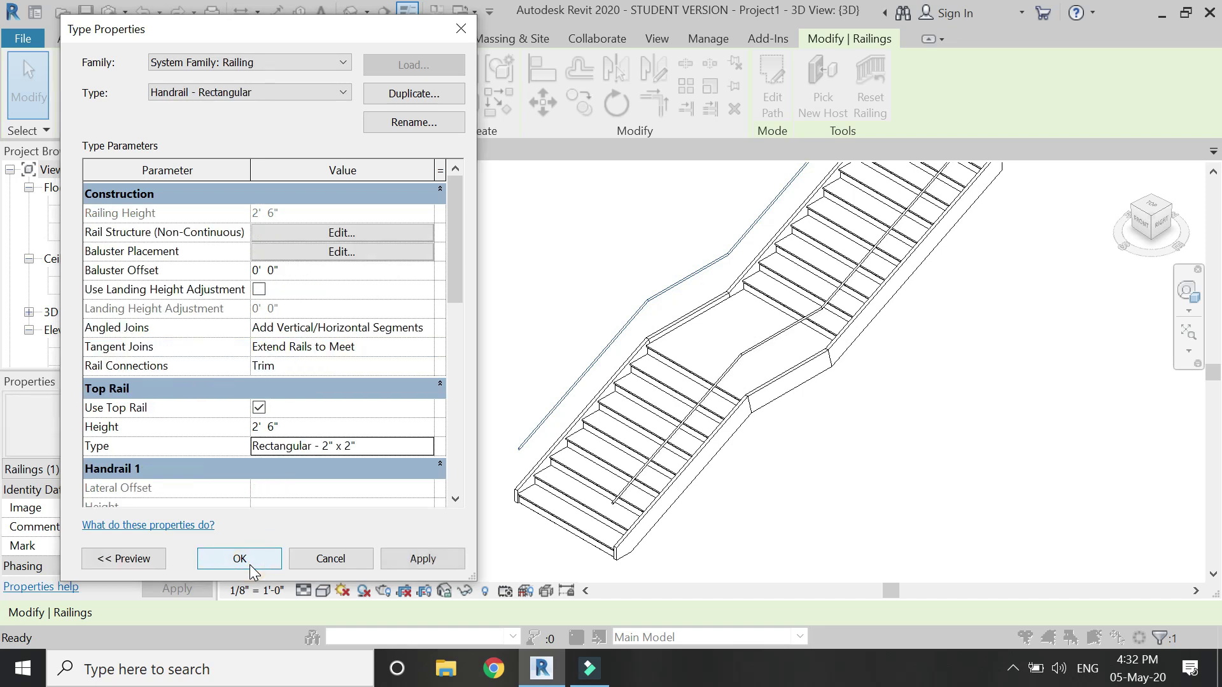
click(399, 562)
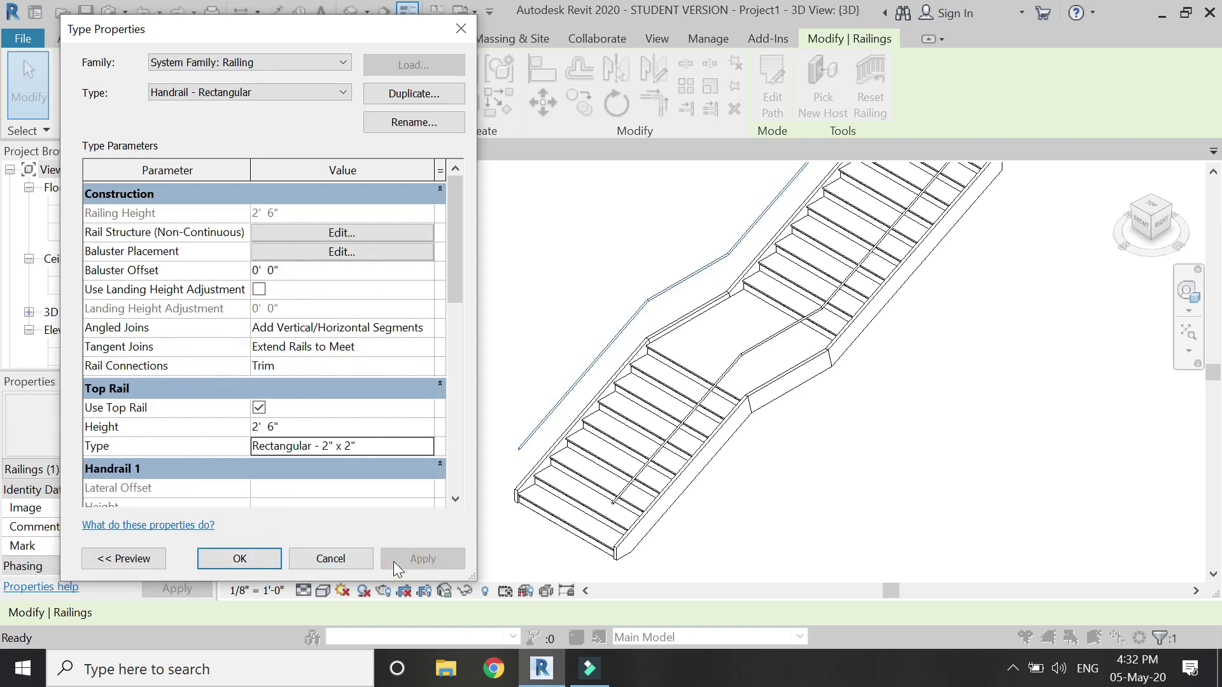
click(240, 561)
click(307, 153)
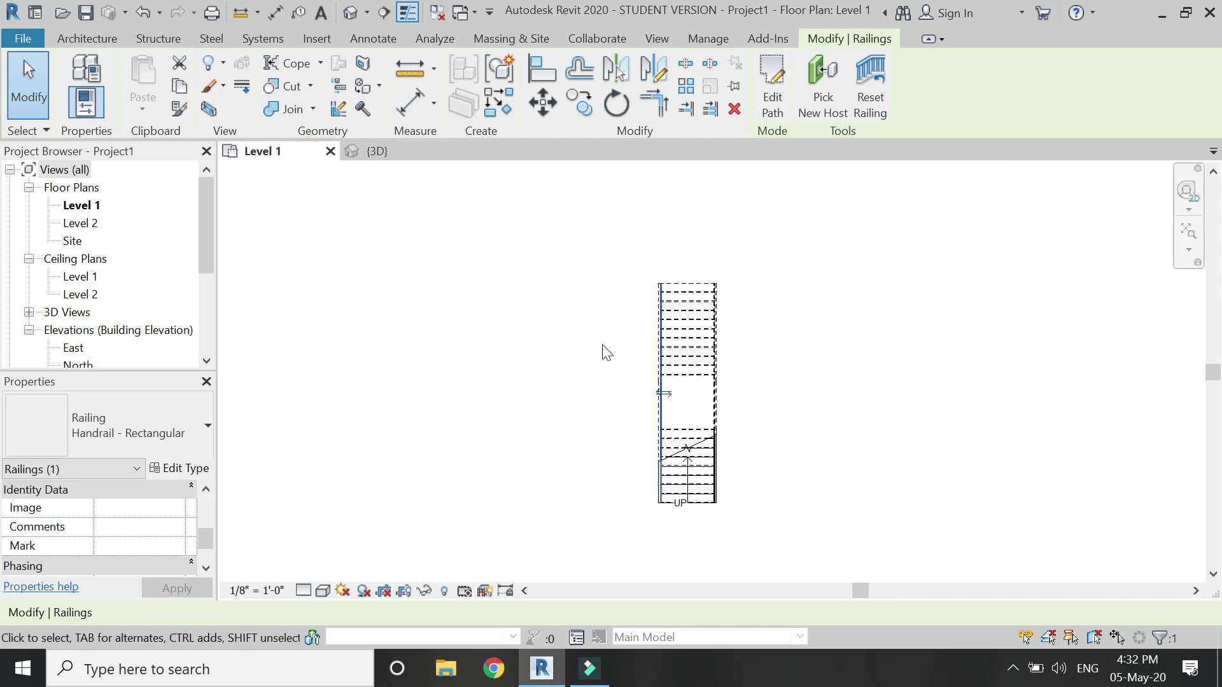
scroll(669, 401, up, 4)
scroll(586, 336, down, 6)
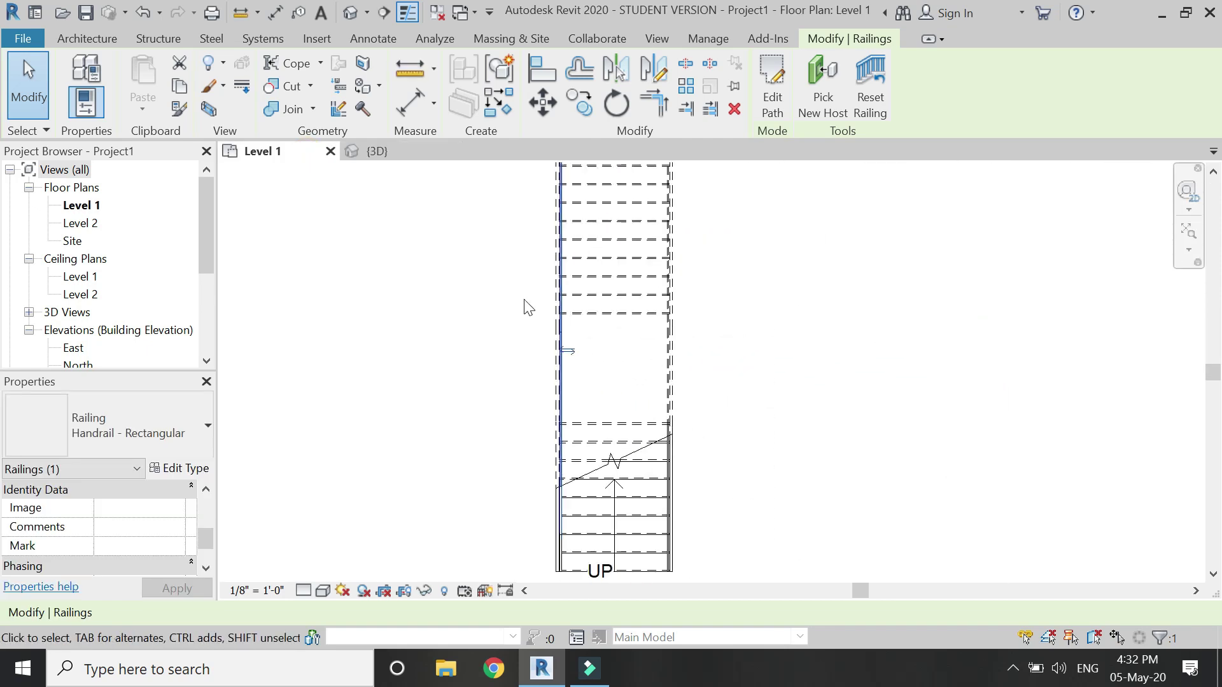
key(Escape)
click(377, 151)
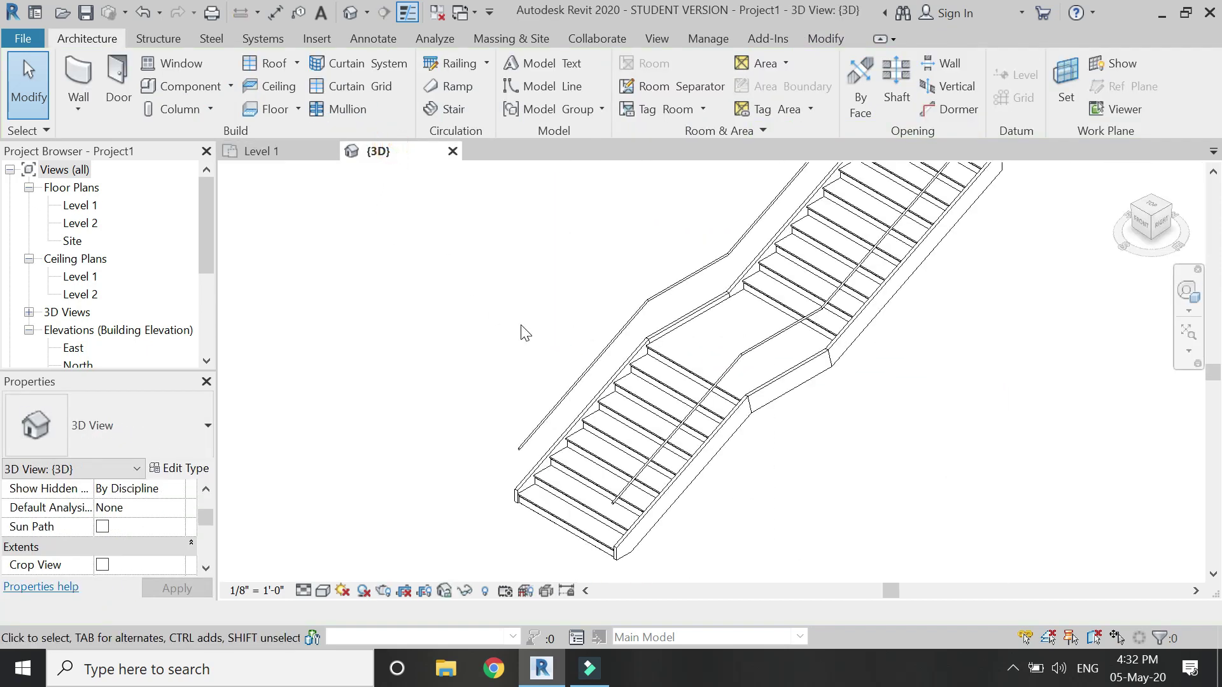
scroll(534, 407, up, 1)
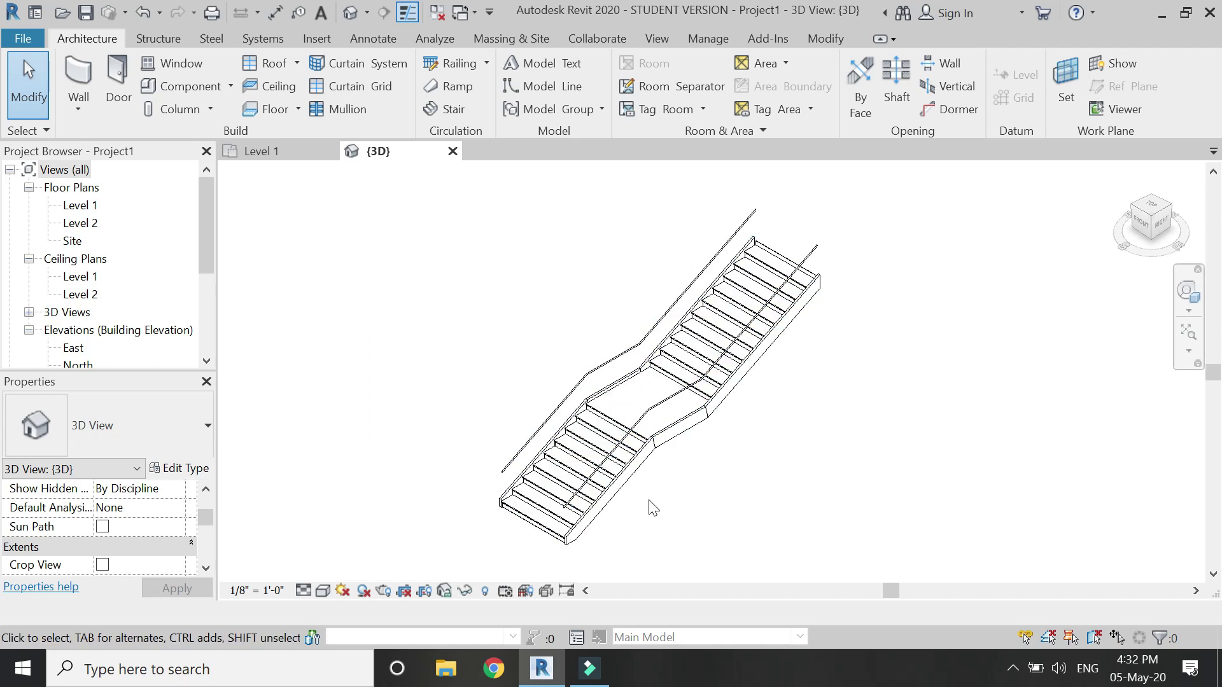
Step: Start an in-place model in the Railings category, named Railings 1
click(231, 91)
click(235, 171)
scroll(150, 311, down, 4)
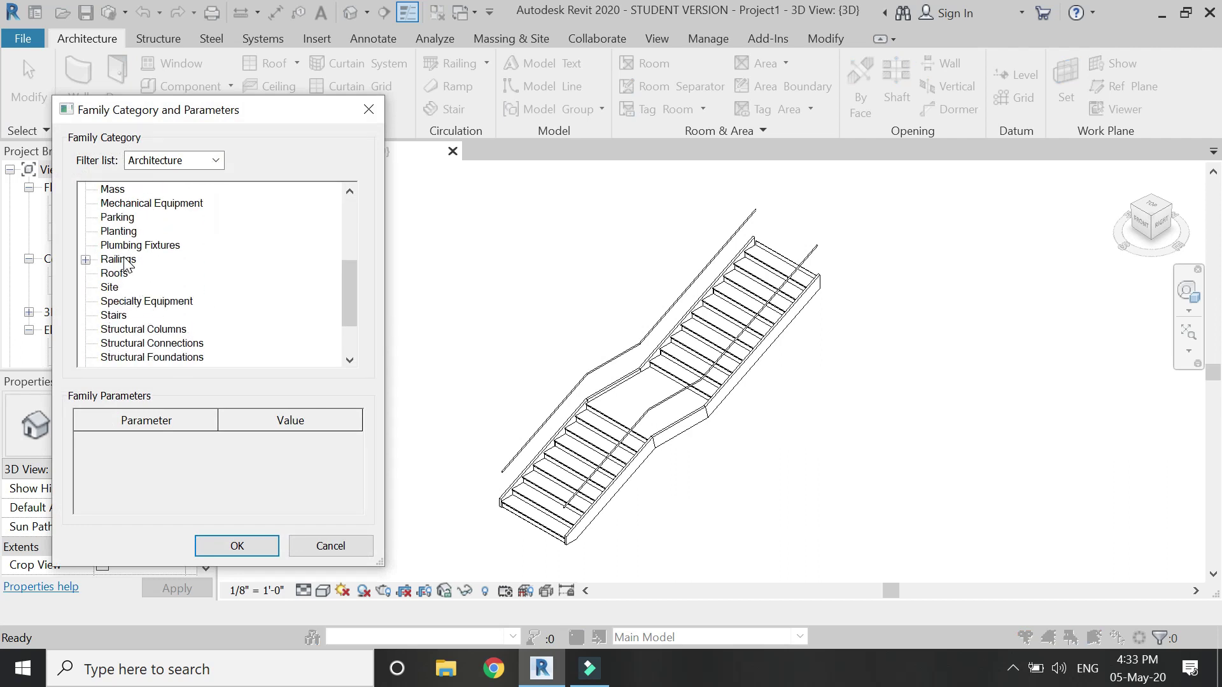
click(243, 543)
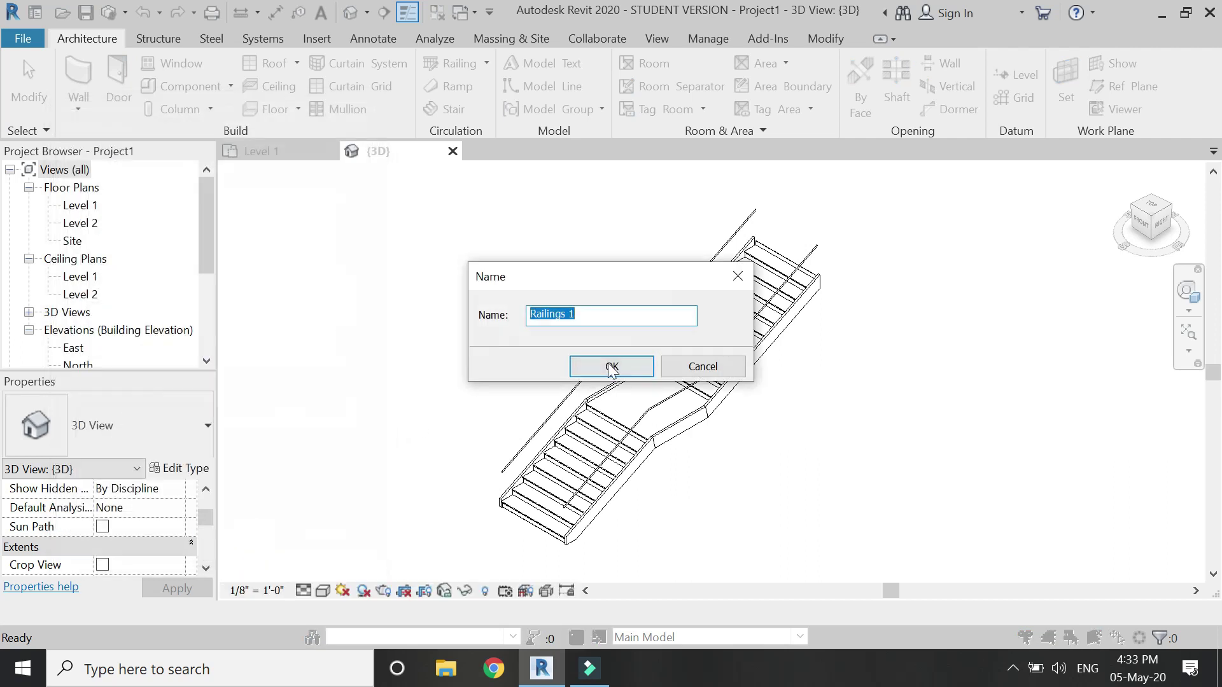
click(610, 366)
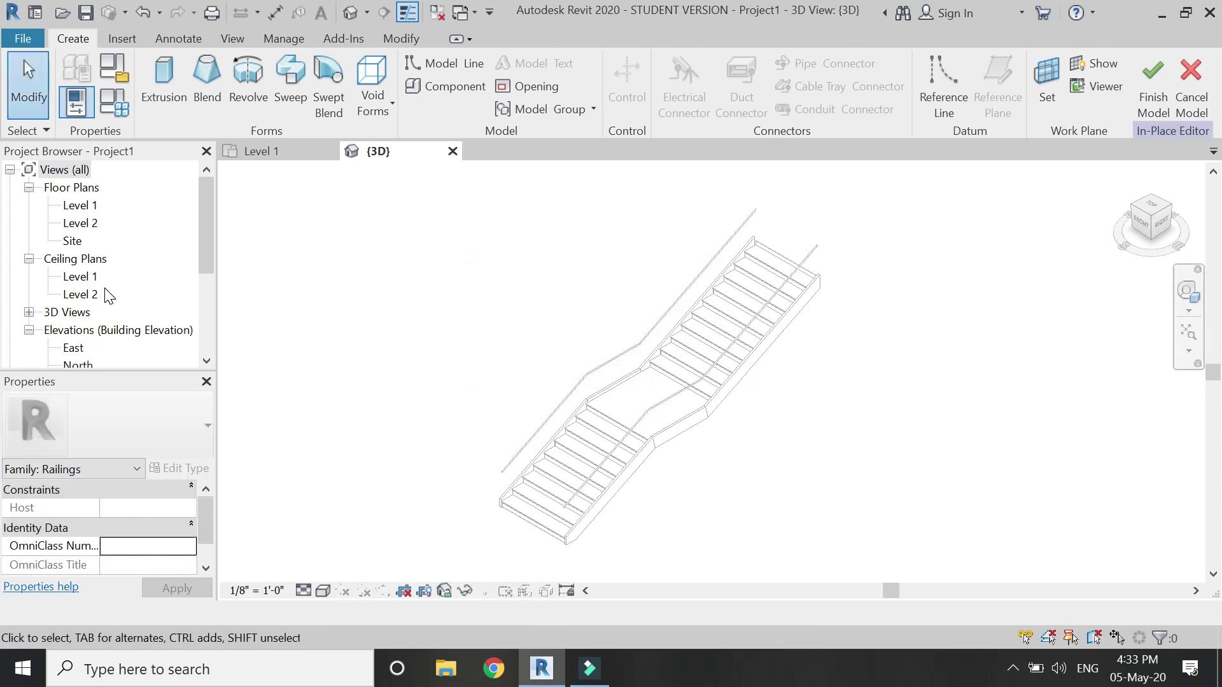
Step: Open the East building elevation to work on the in-place railing from the side
scroll(108, 295, down, 5)
double_click(74, 259)
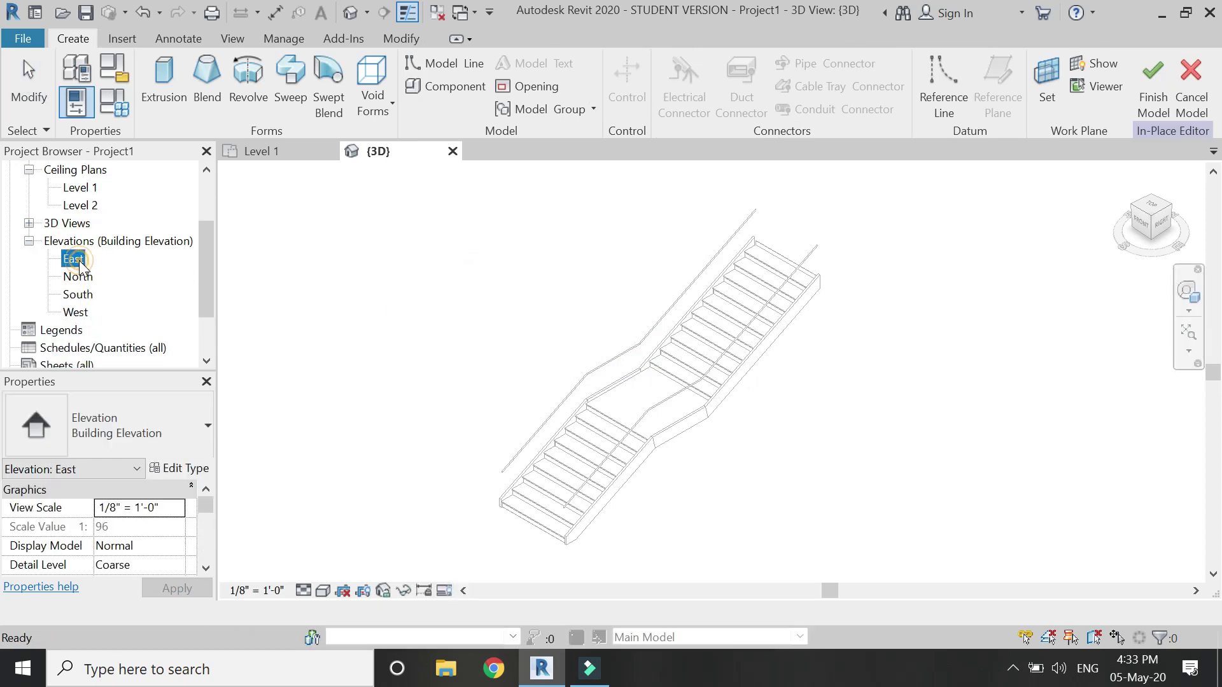
scroll(498, 426, up, 4)
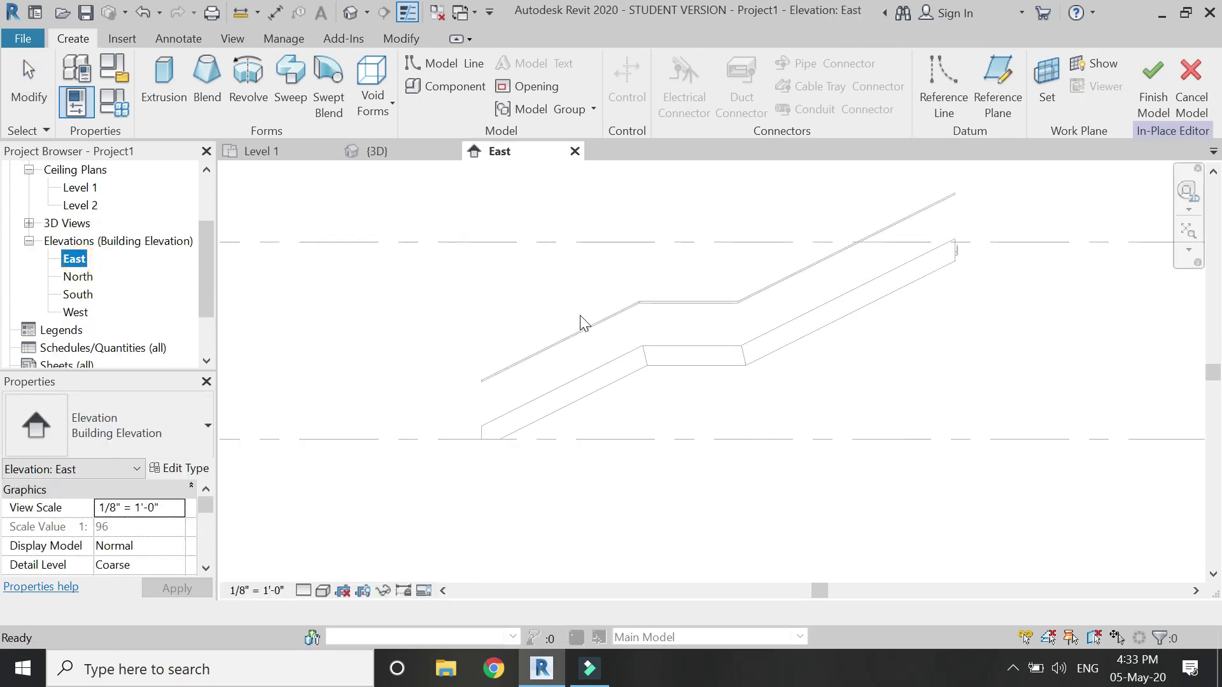
Step: Start an extrusion and pick the side face of the stair as its work plane
scroll(410, 467, down, 2)
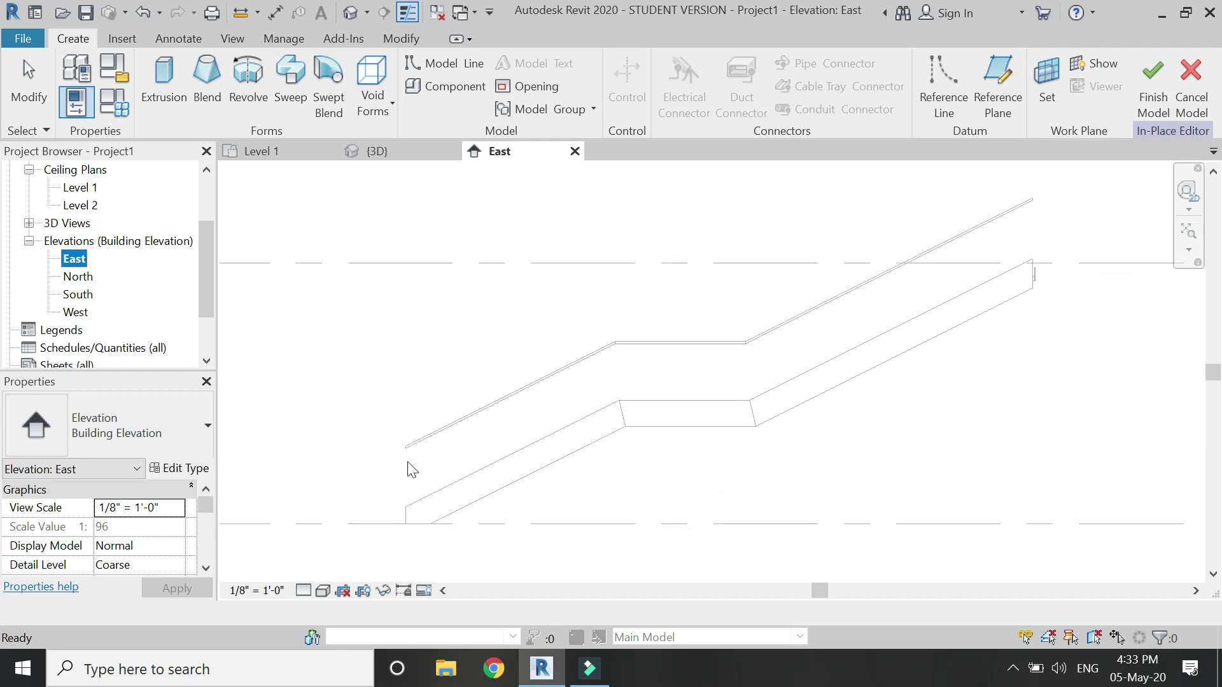
click(165, 83)
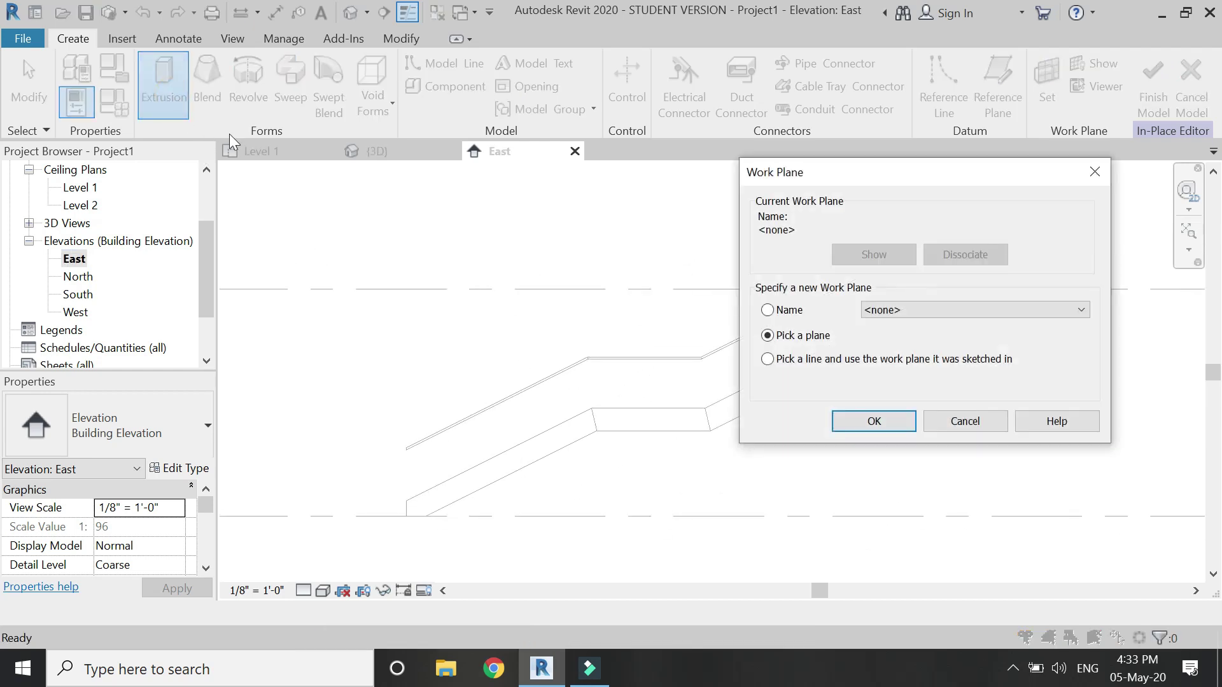
click(862, 422)
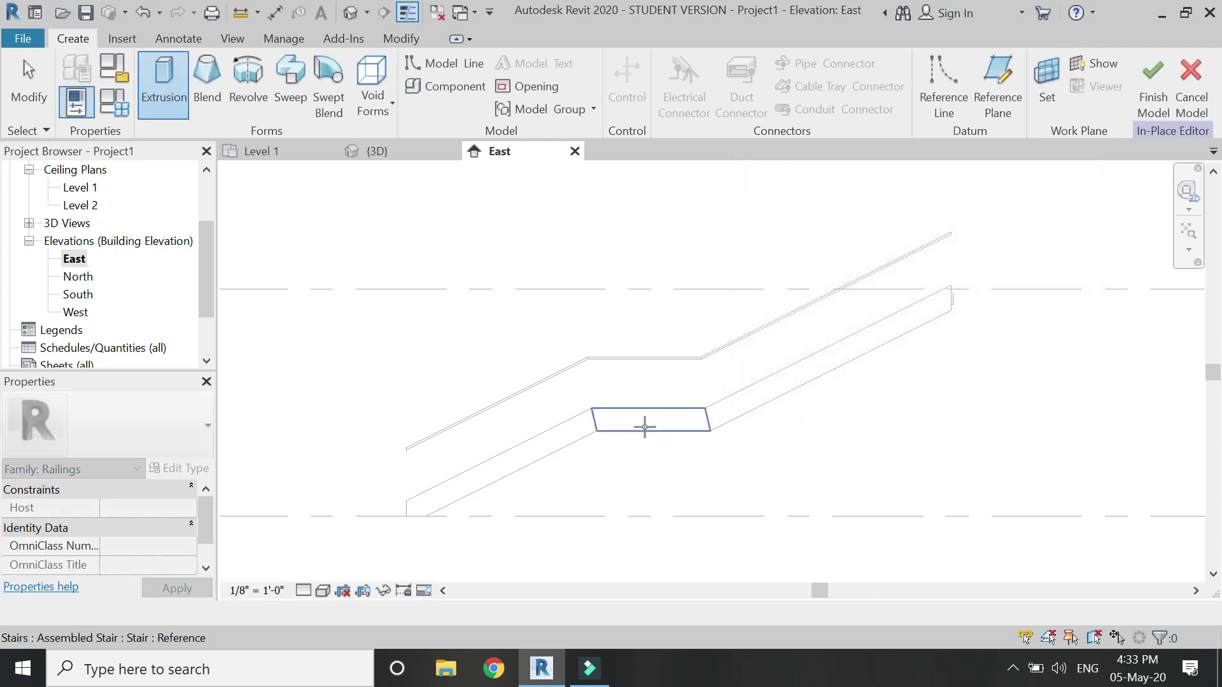
click(645, 427)
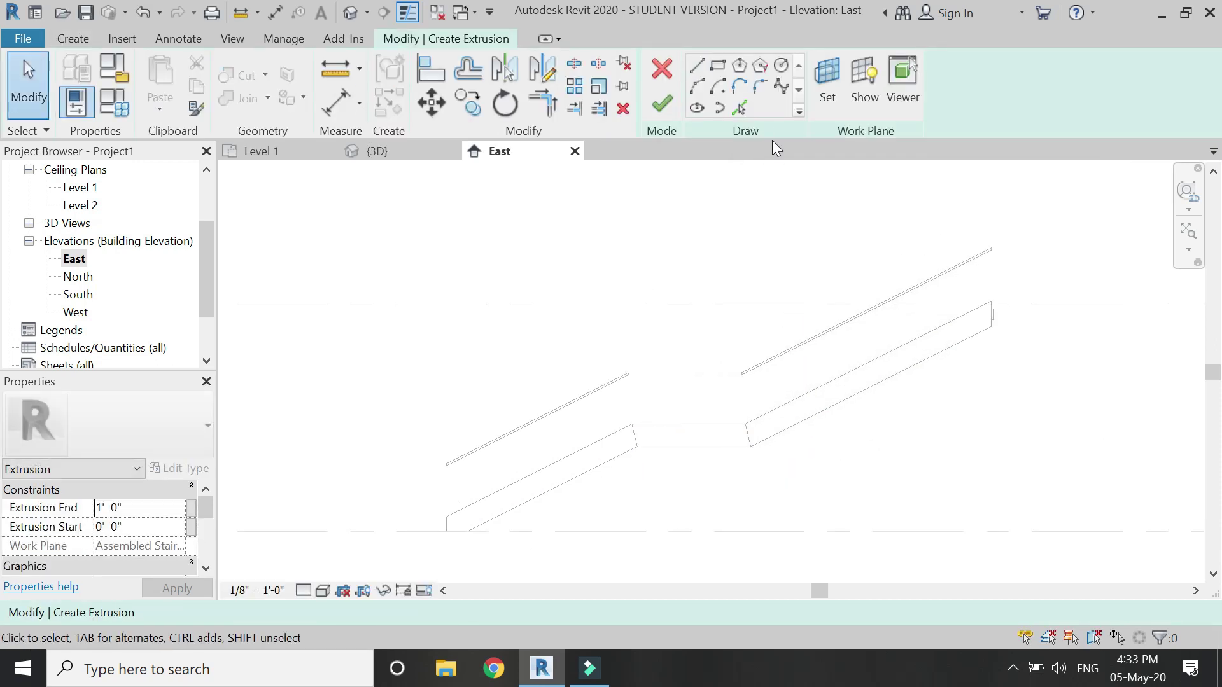
Step: Pick the upper edges of the top rail along both flights and the landing as sketch lines
click(746, 114)
scroll(586, 397, up, 3)
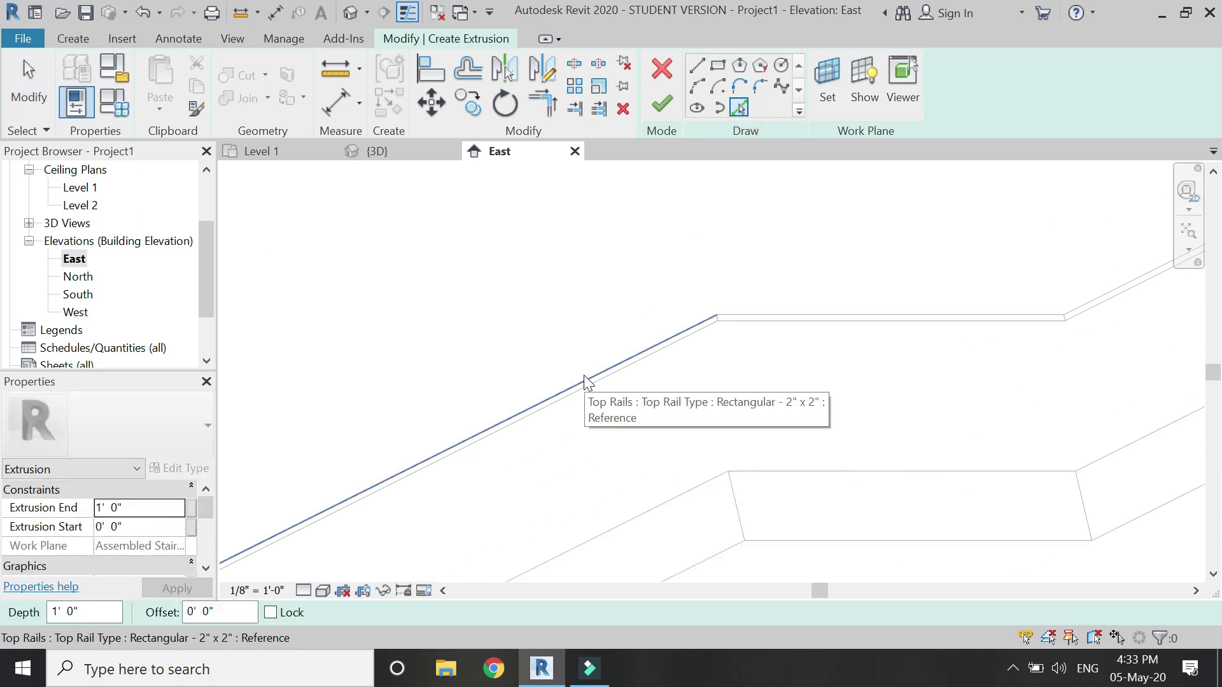
scroll(560, 381, down, 2)
scroll(746, 327, up, 2)
click(743, 349)
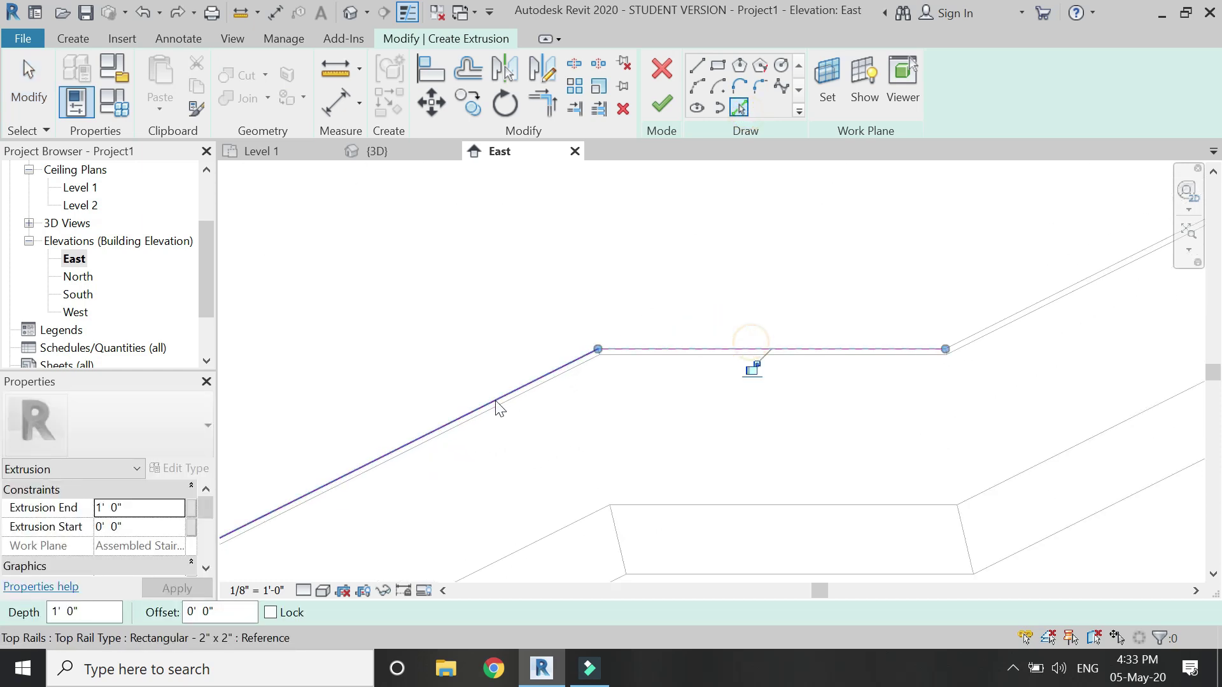
scroll(484, 414, down, 2)
scroll(773, 332, up, 2)
click(783, 376)
scroll(814, 325, down, 3)
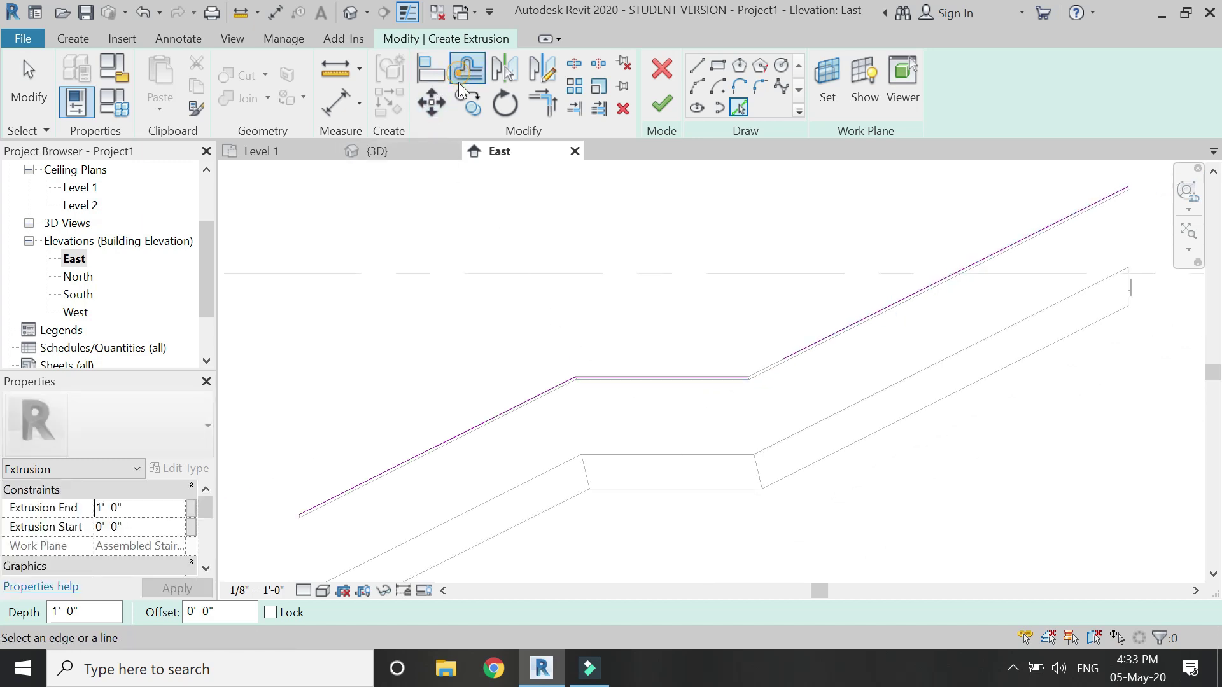
Step: Offset the three picked rail lines upward by 3" without keeping copies
click(468, 68)
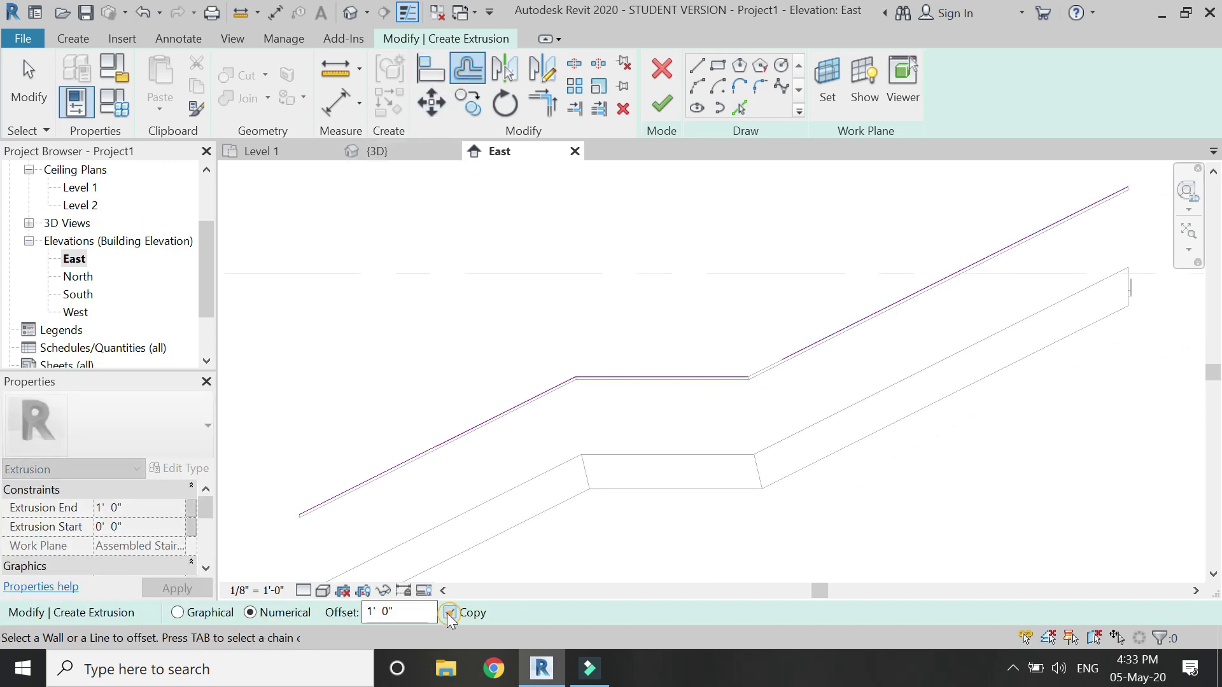
click(402, 610)
click(476, 427)
click(620, 378)
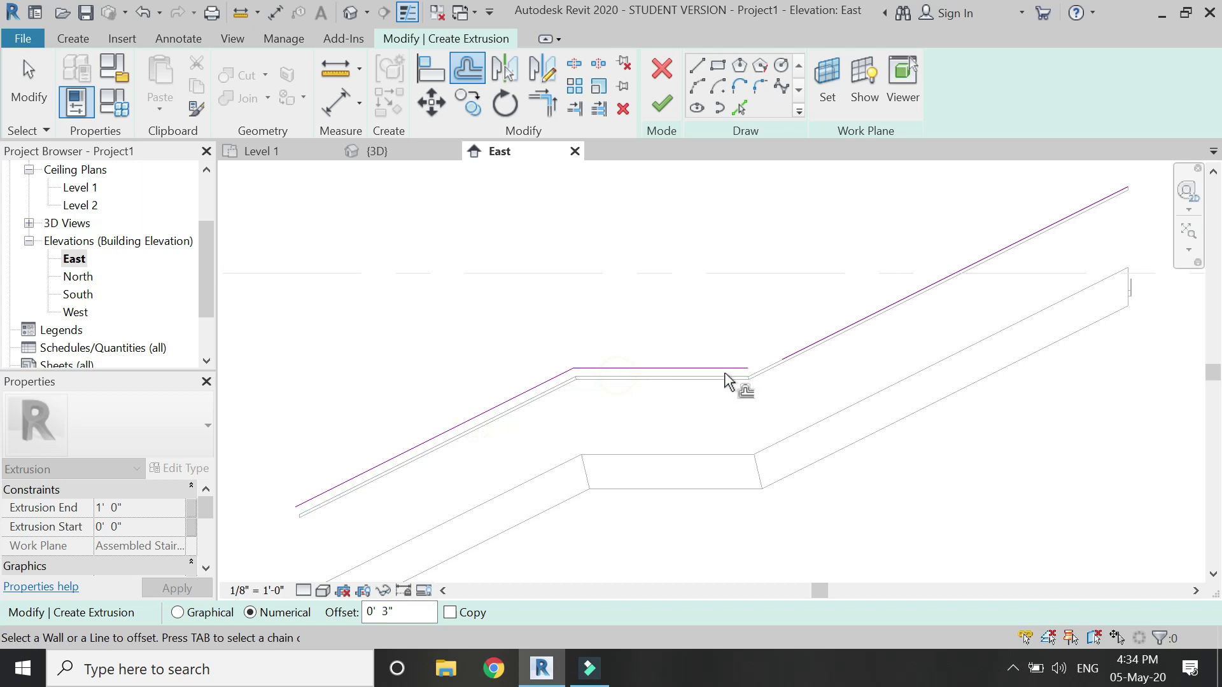
click(793, 355)
key(Escape)
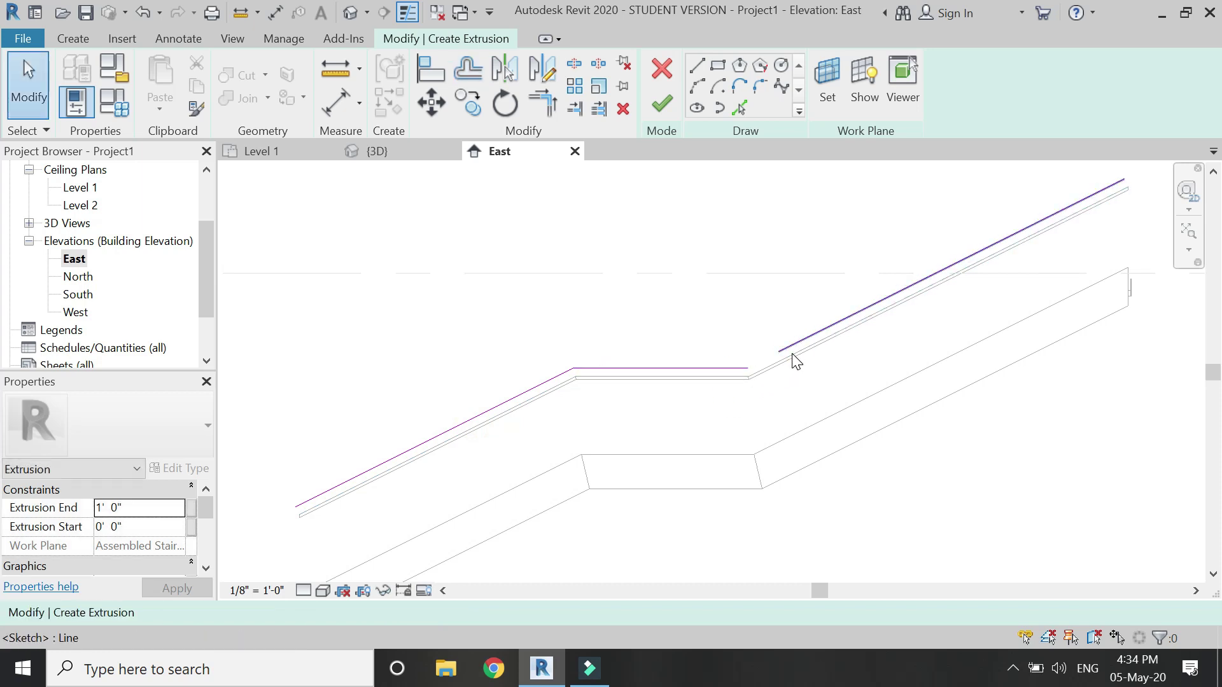
Step: Trim the landing line and the upper flight line to meet at a corner
key(t)
key(r)
scroll(668, 319, down, 3)
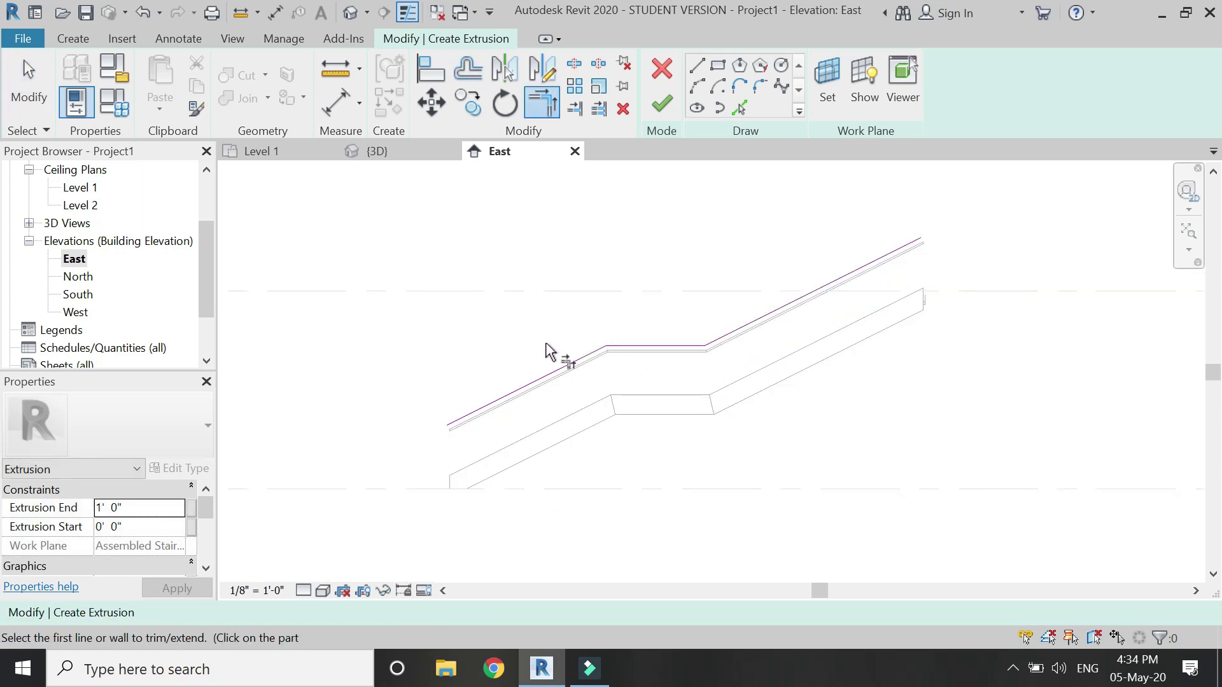
scroll(459, 493, up, 3)
key(Escape)
Step: Draw a vertical sketch line from the stair's lower front corner up past the offset rail line
click(697, 67)
scroll(449, 420, up, 2)
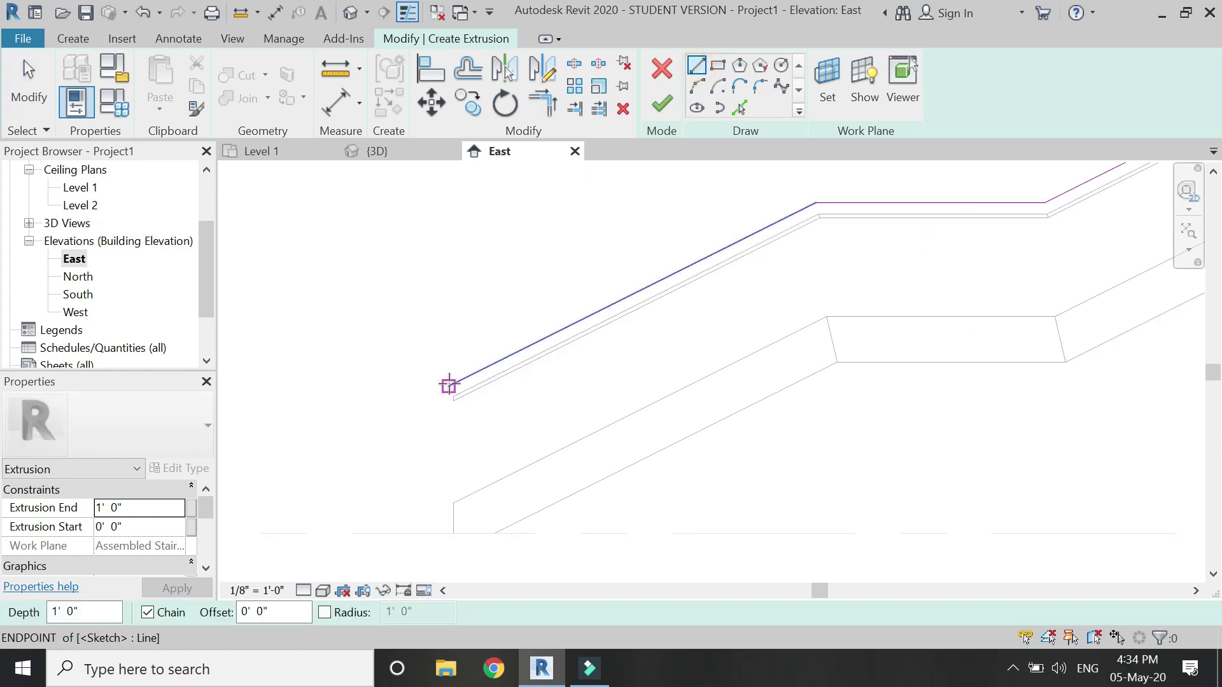
click(453, 533)
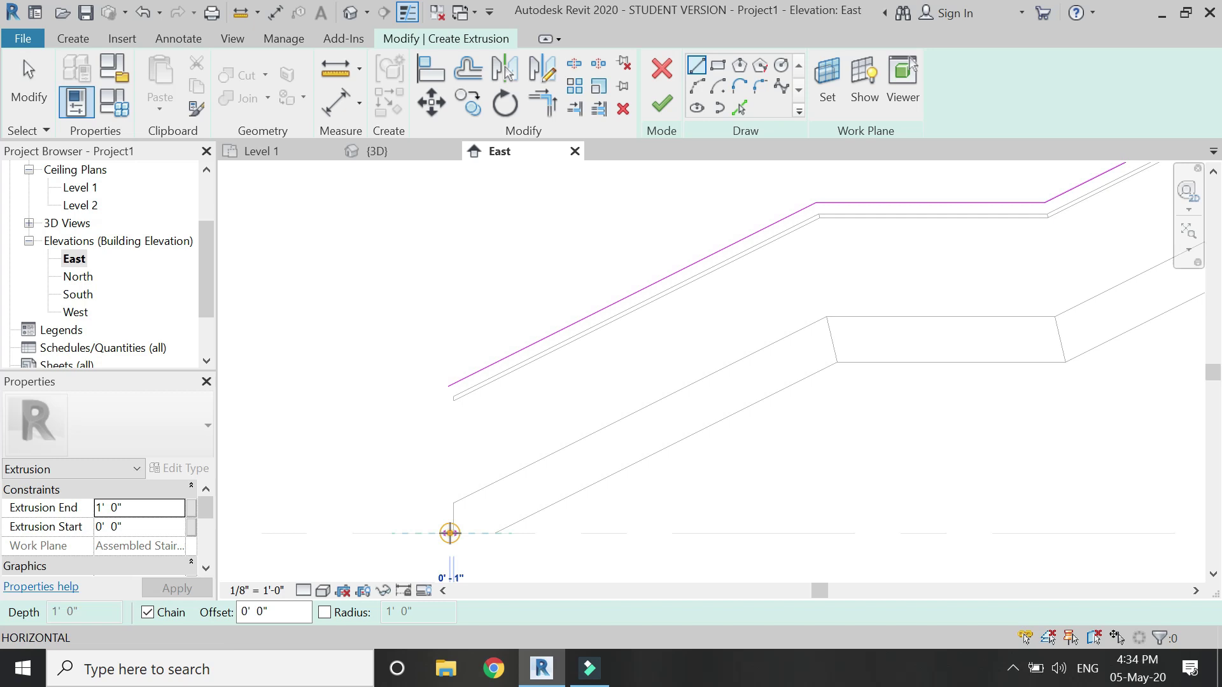
click(453, 360)
key(Escape)
key(Escape)
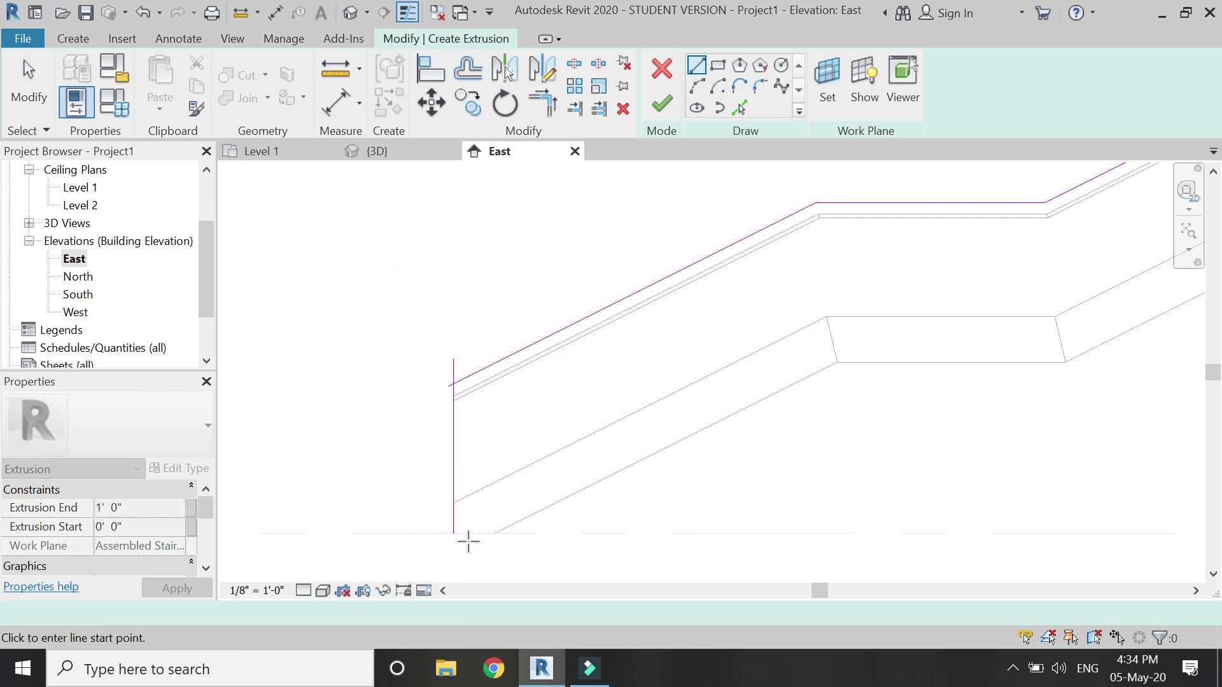
Step: Trace the underside of the stair's stringer with chained lines and add a vertical line at the upper end
click(453, 533)
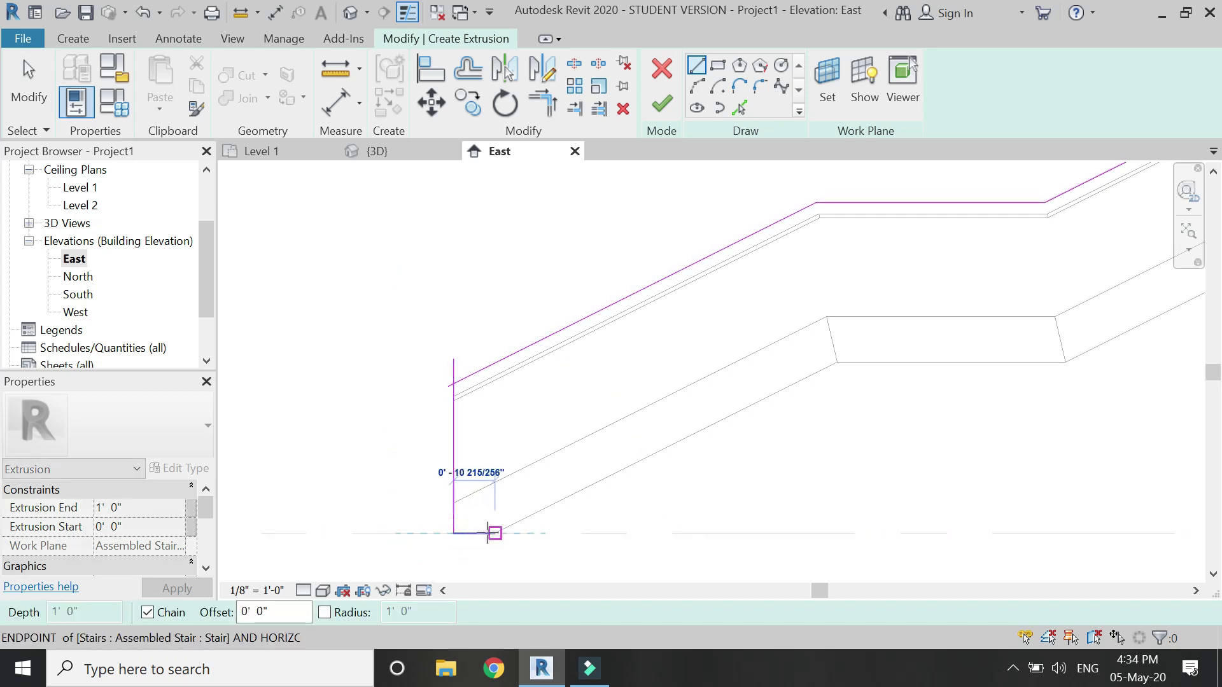
click(495, 533)
click(836, 362)
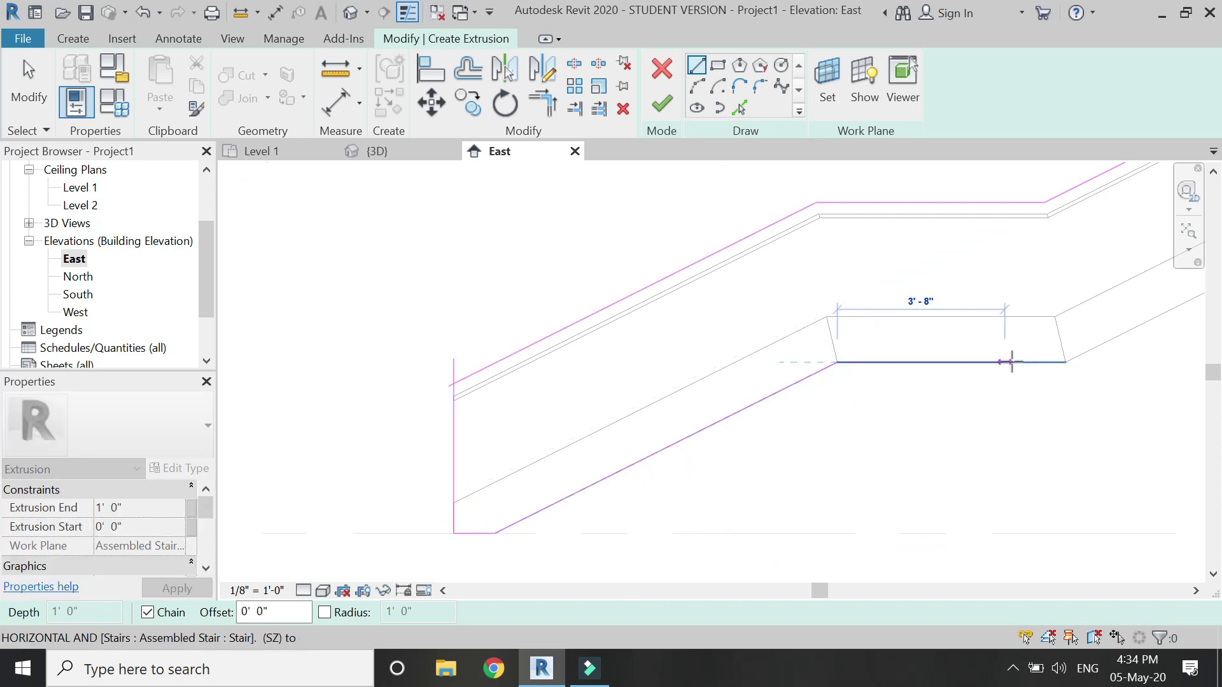
click(1060, 363)
scroll(649, 485, down, 3)
scroll(941, 354, up, 5)
click(825, 446)
click(826, 308)
key(Escape)
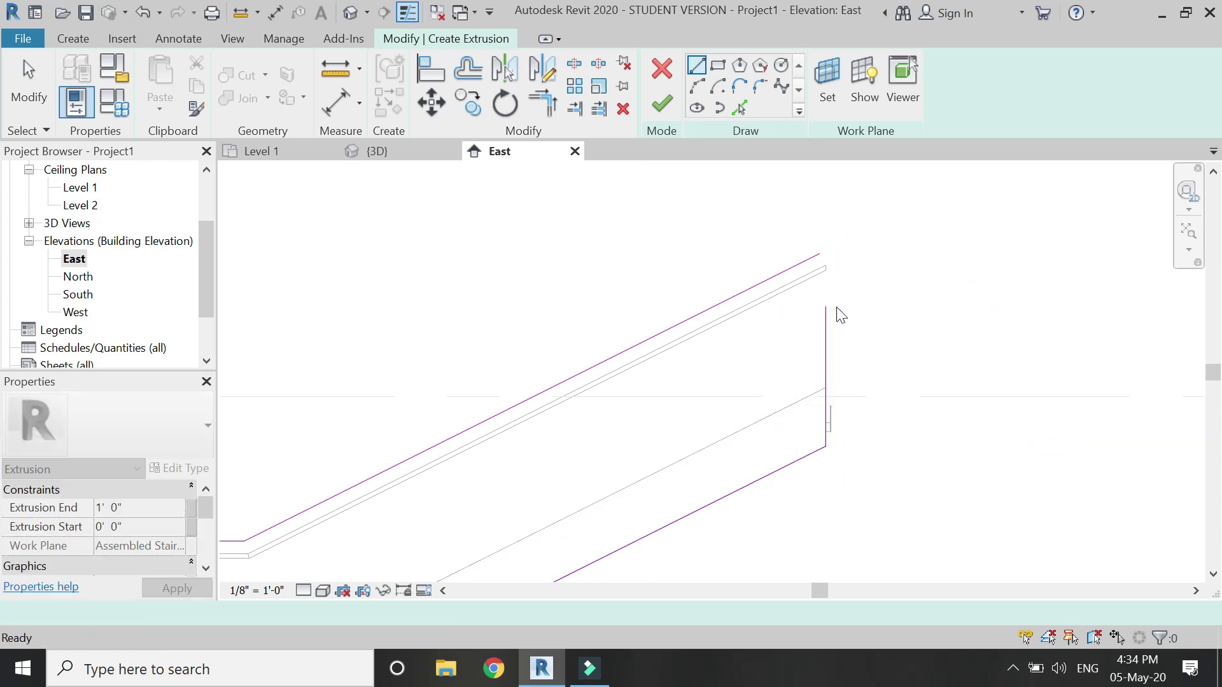
key(Escape)
Step: Trim the vertical end lines to the offset rail lines at both ends to close the panel profile
key(t)
key(r)
scroll(891, 254, down, 3)
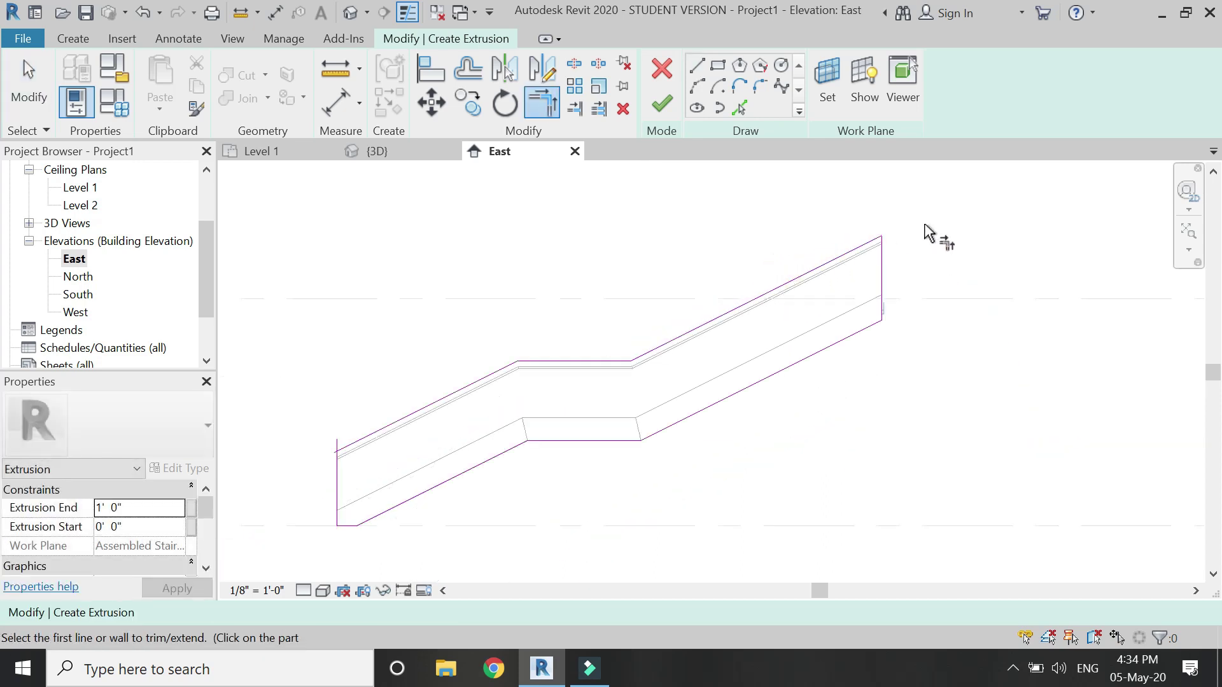
scroll(563, 346, up, 5)
click(562, 343)
click(518, 391)
scroll(483, 410, down, 2)
scroll(586, 428, down, 1)
scroll(687, 313, up, 1)
key(Escape)
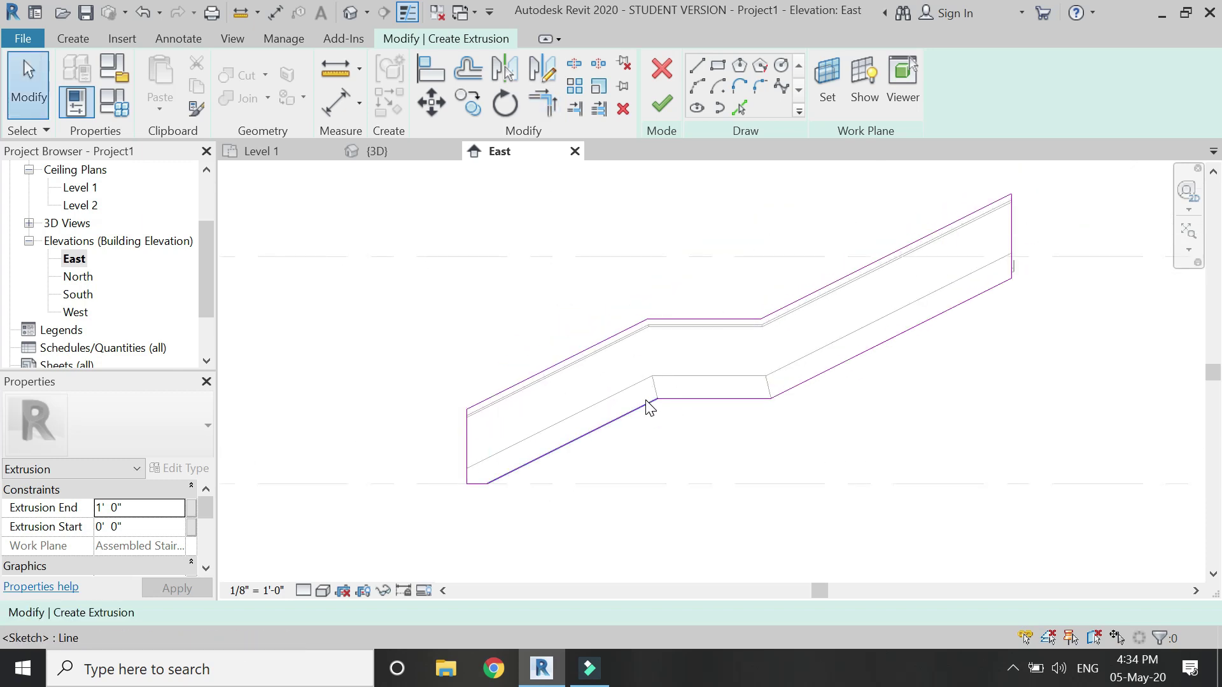
Step: Set the extrusion start to 1" and end to 1.25", finish the sketch and check the panel in the Level 1 plan
click(141, 528)
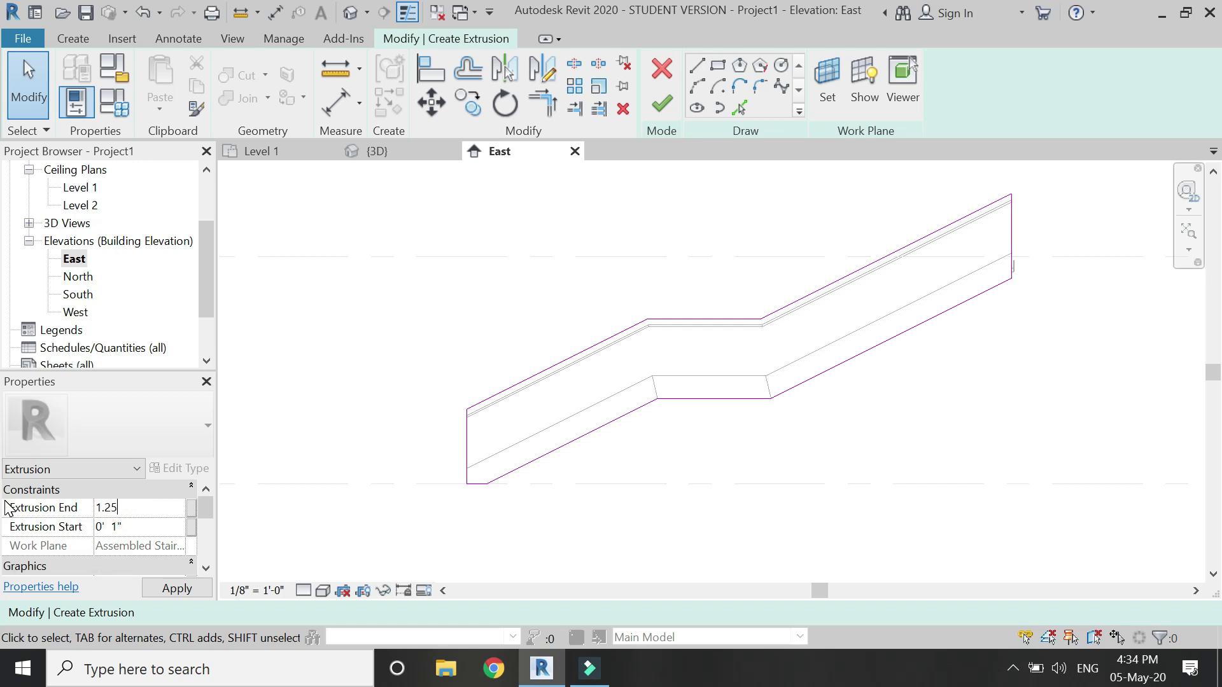
click(661, 103)
click(292, 151)
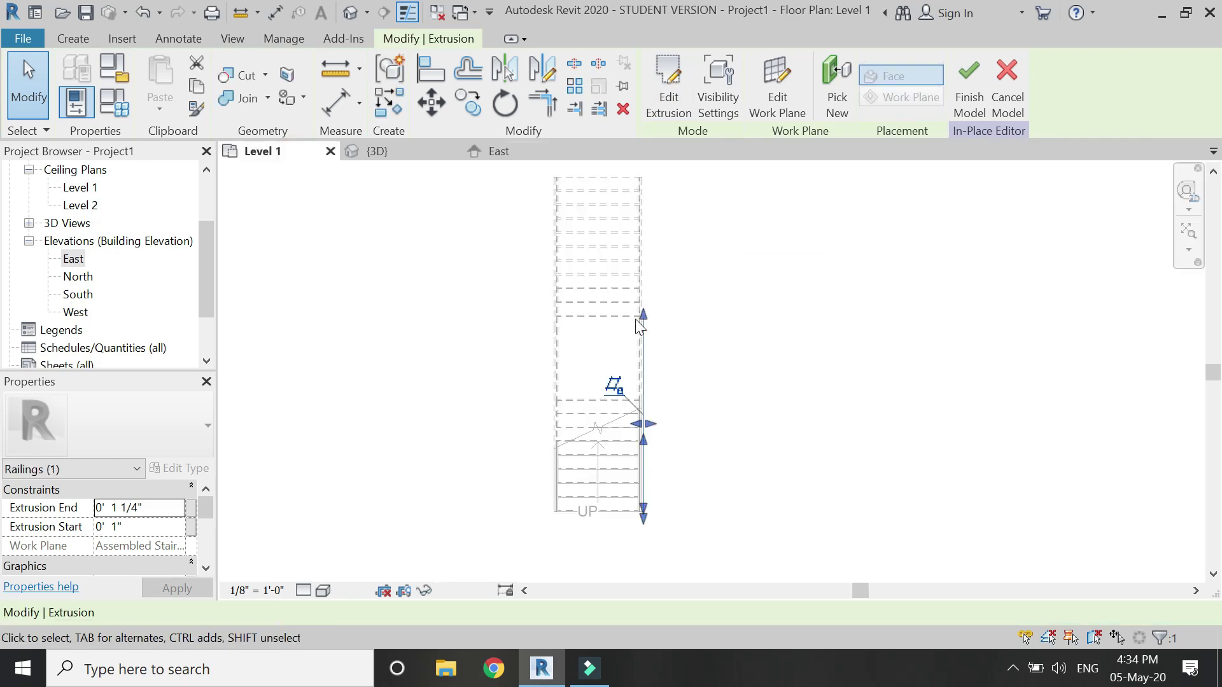
key(Escape)
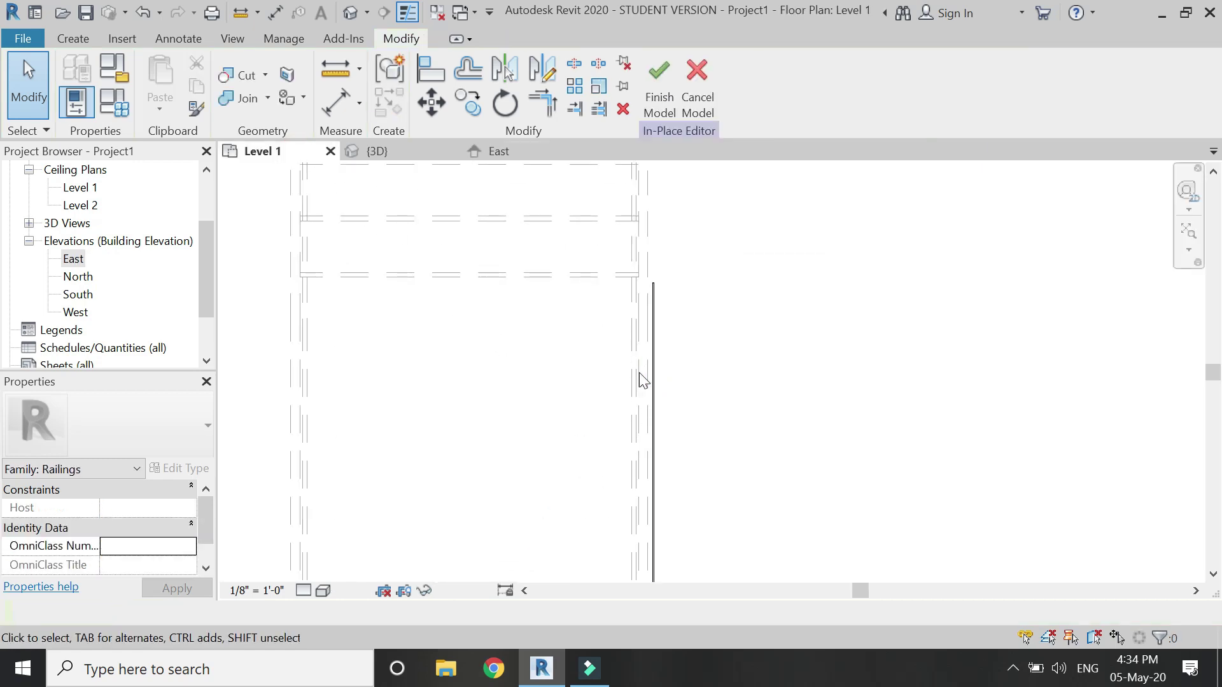
Step: In the 3D view, link the panel's material to a new family type parameter named glass
click(409, 153)
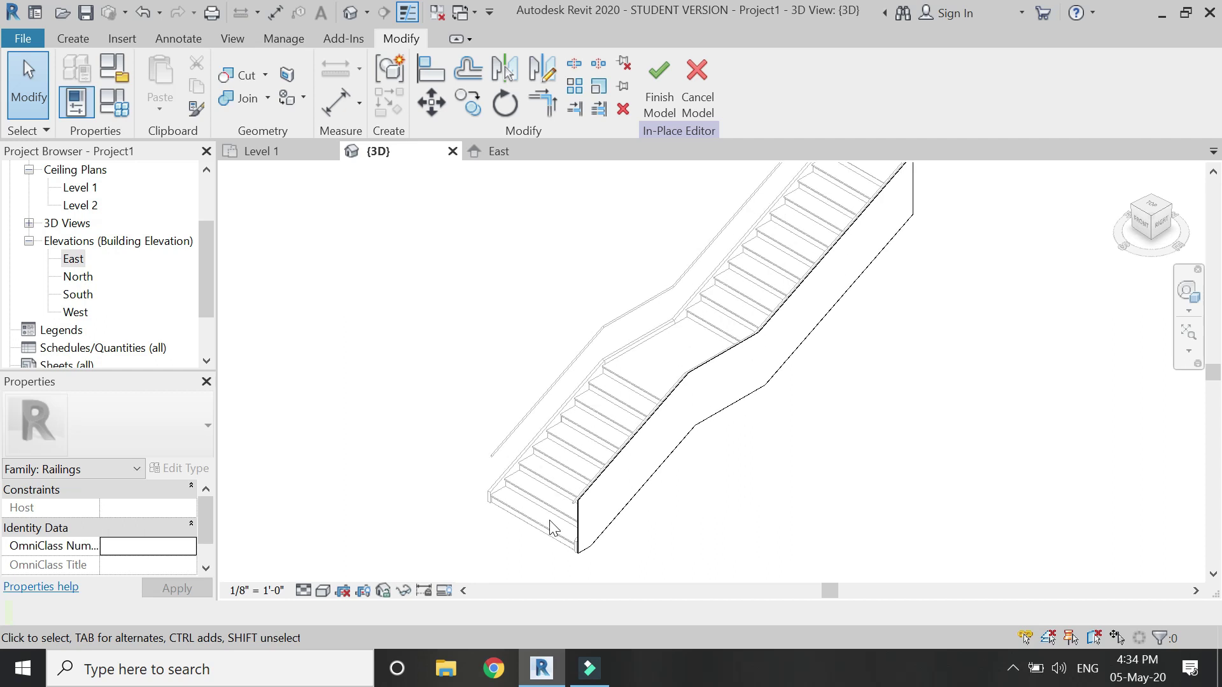
scroll(595, 509, up, 2)
click(593, 497)
scroll(140, 543, down, 3)
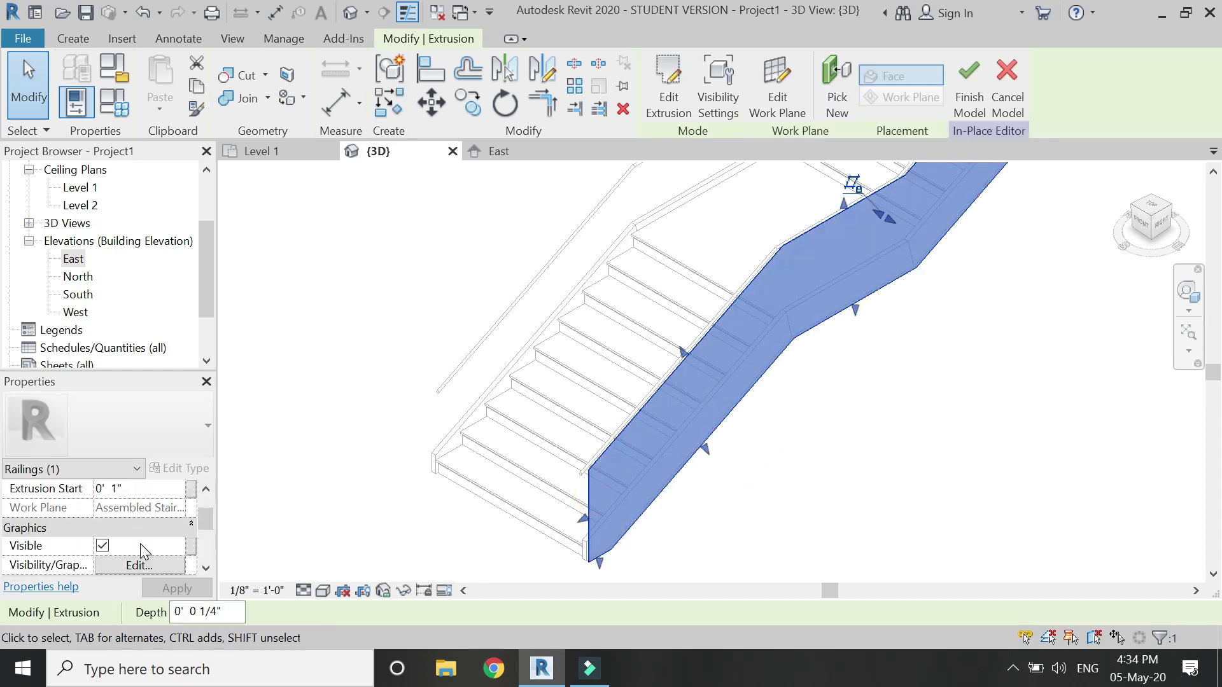
click(191, 546)
click(320, 466)
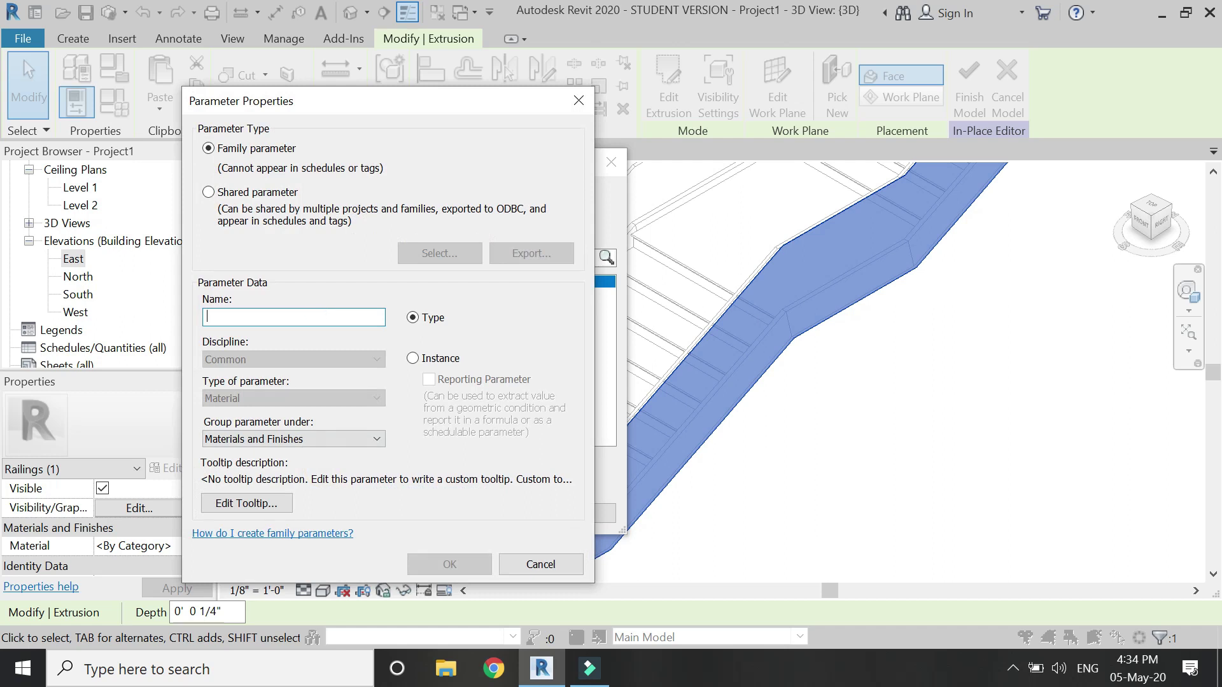
text(glass)
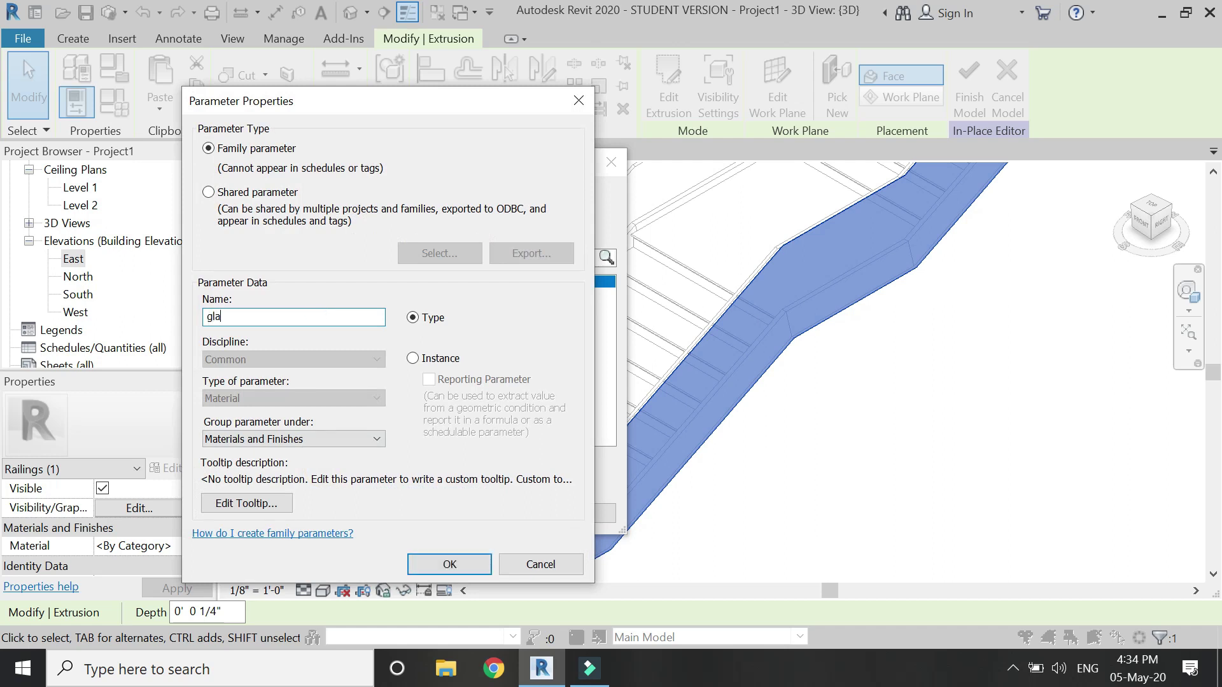
key(Return)
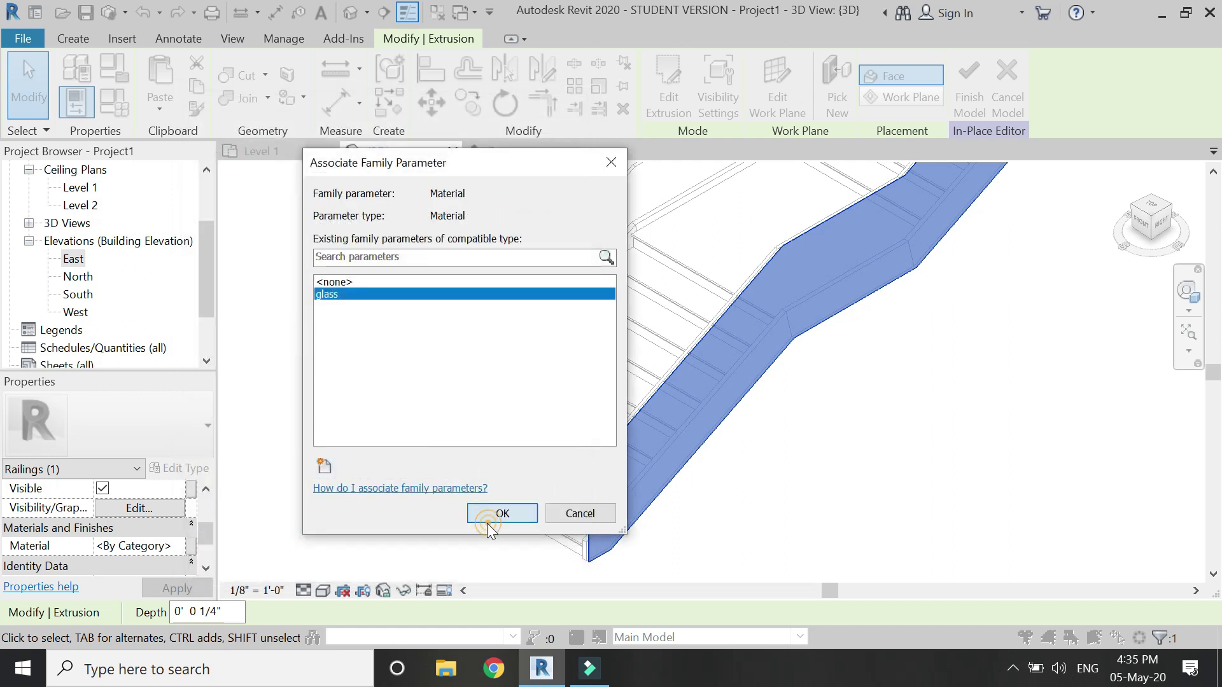
click(487, 516)
Step: Assign the material Glass, Clear Glazing to the glass parameter in the family types
click(121, 100)
click(370, 245)
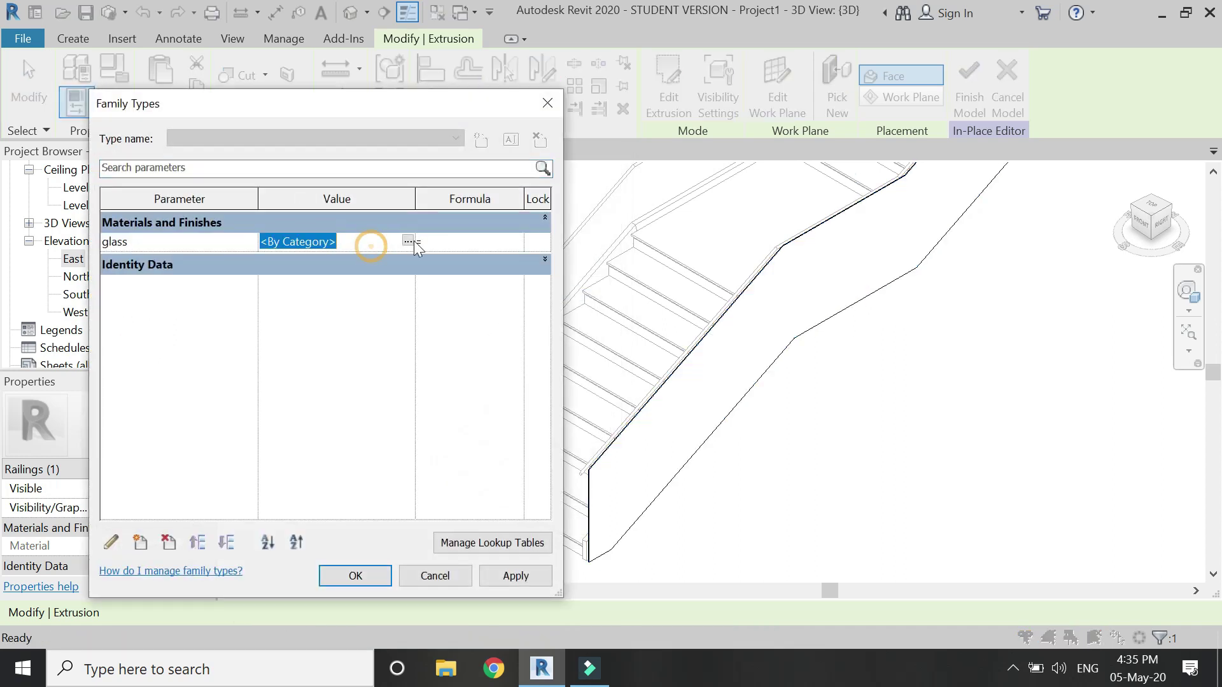
click(408, 241)
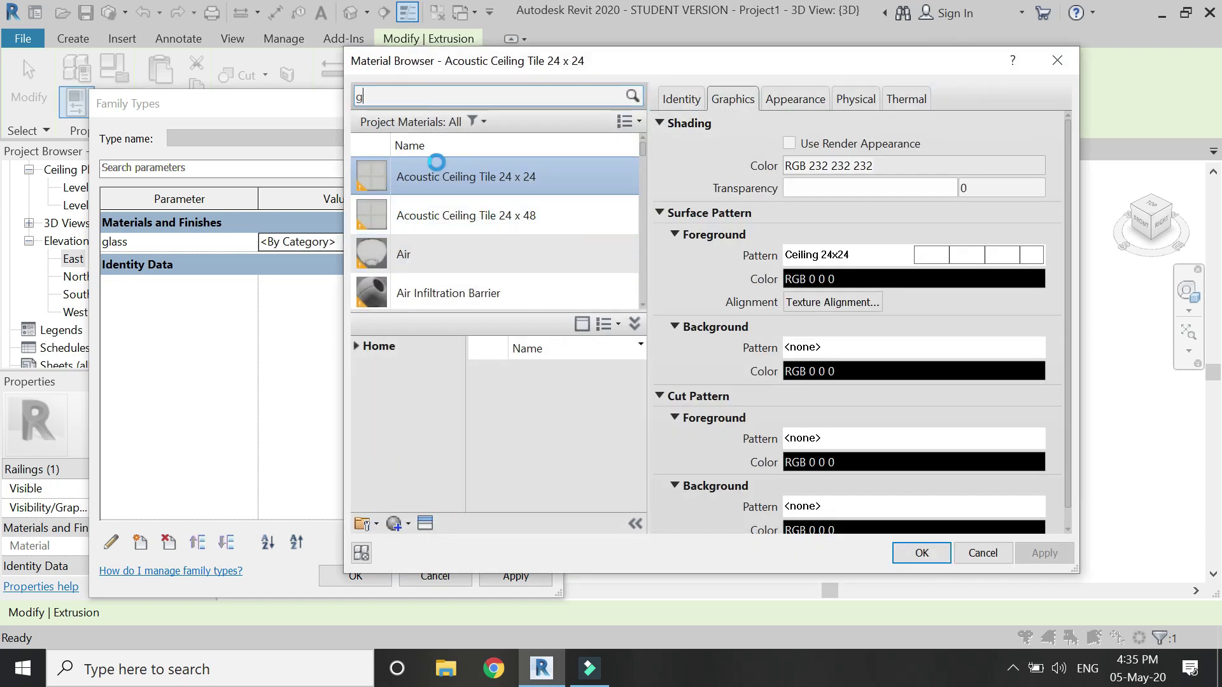
text(lass)
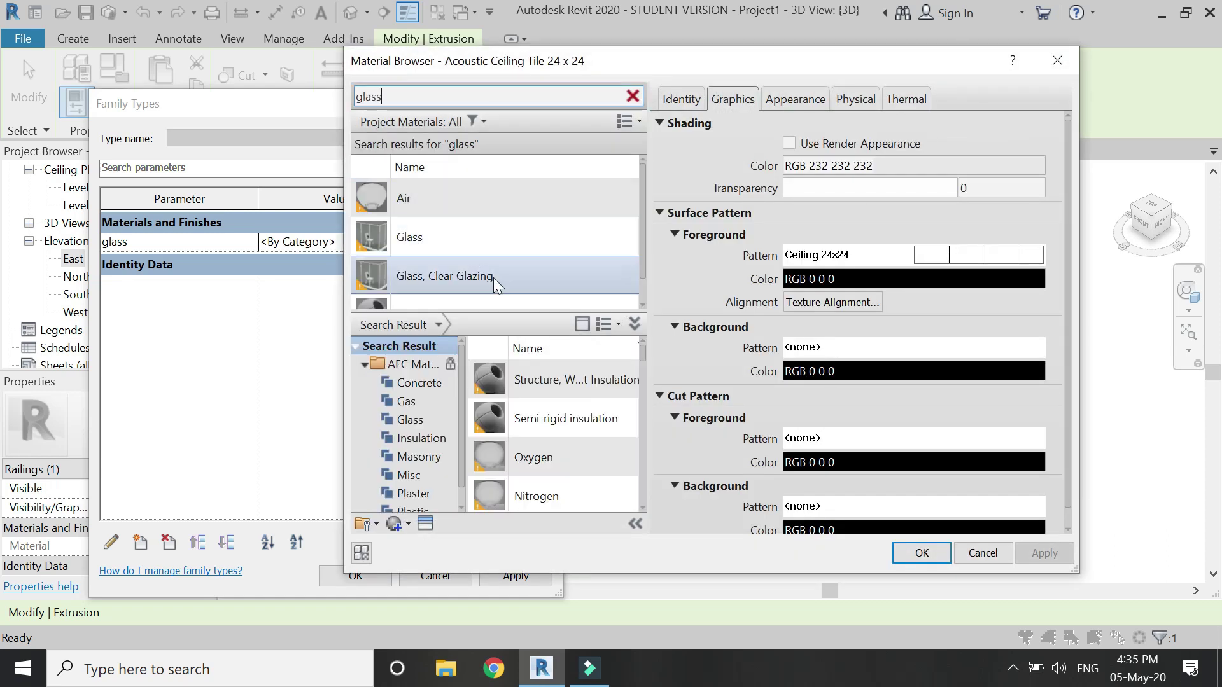
click(494, 278)
click(921, 552)
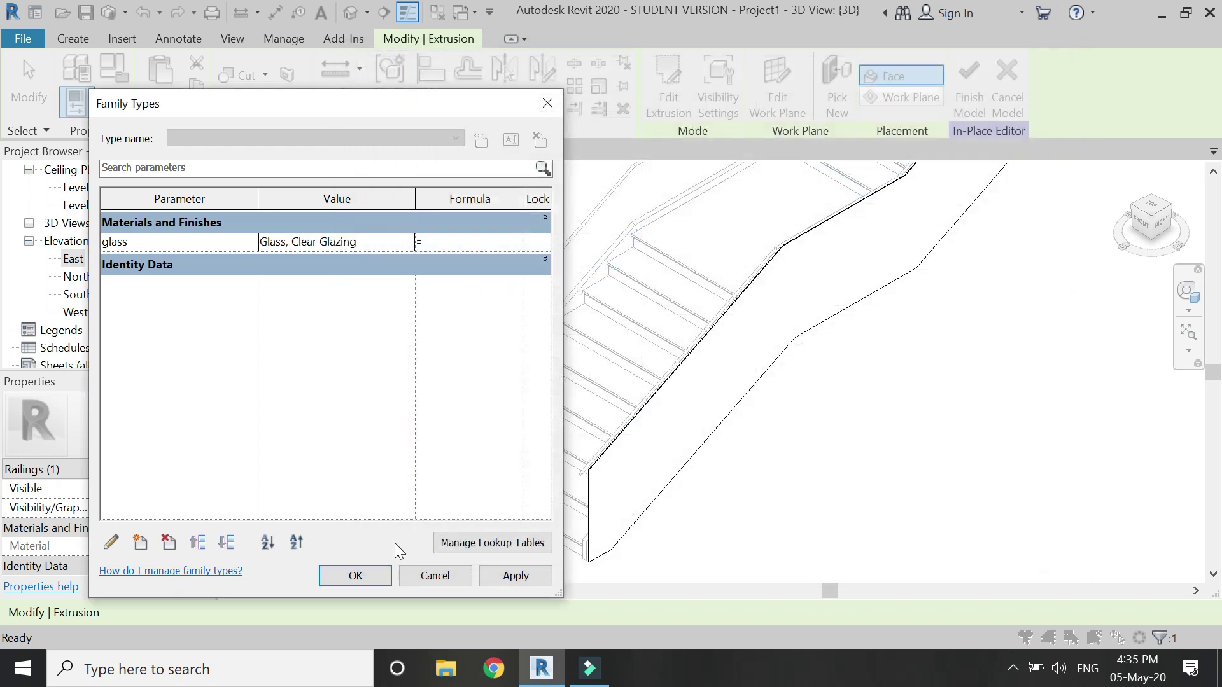
click(331, 577)
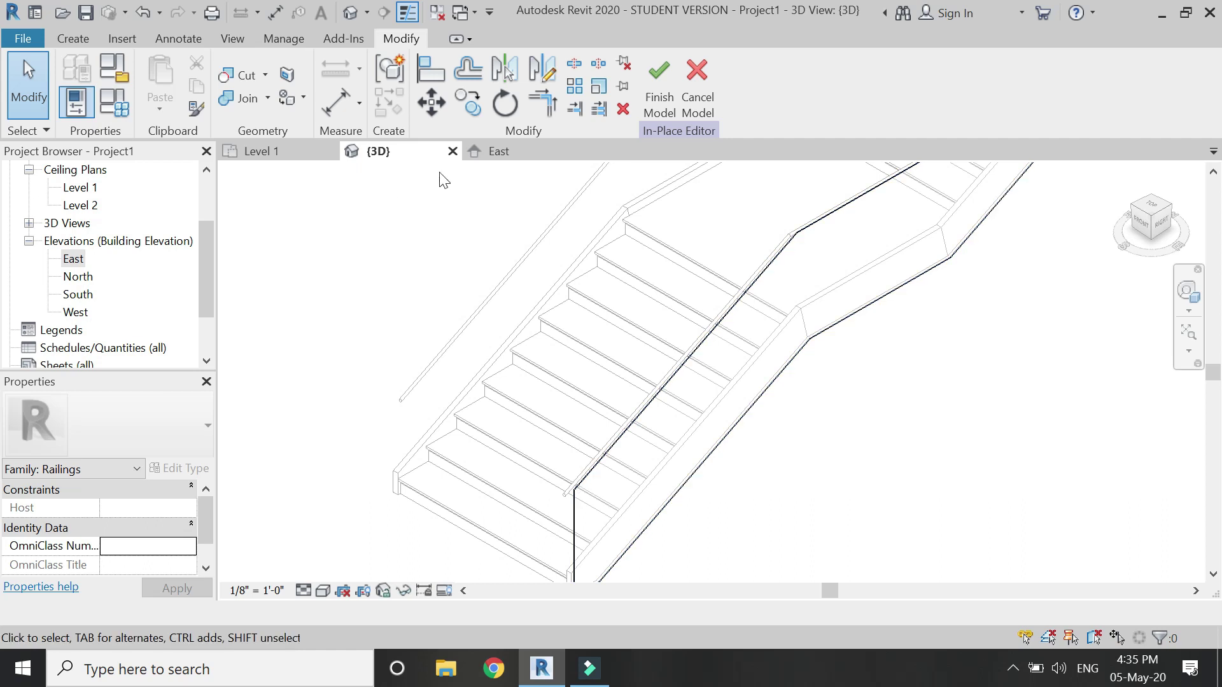
Step: Return to the East elevation and set its visual style to Wireframe
click(522, 152)
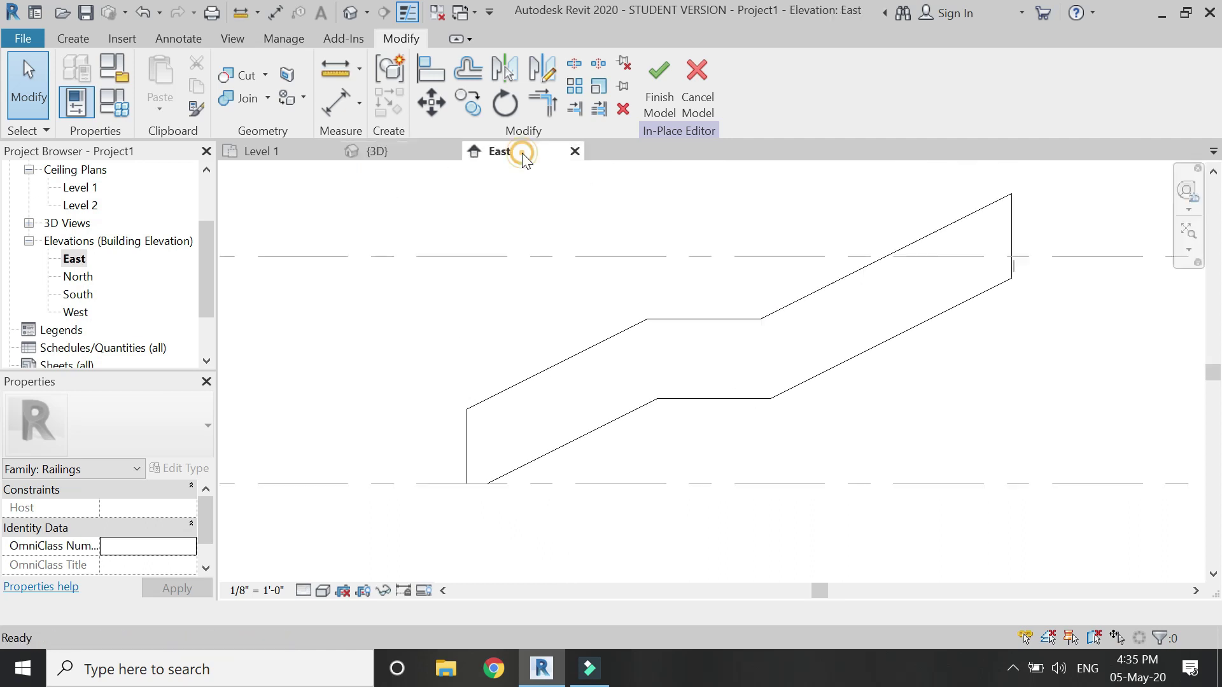
click(322, 590)
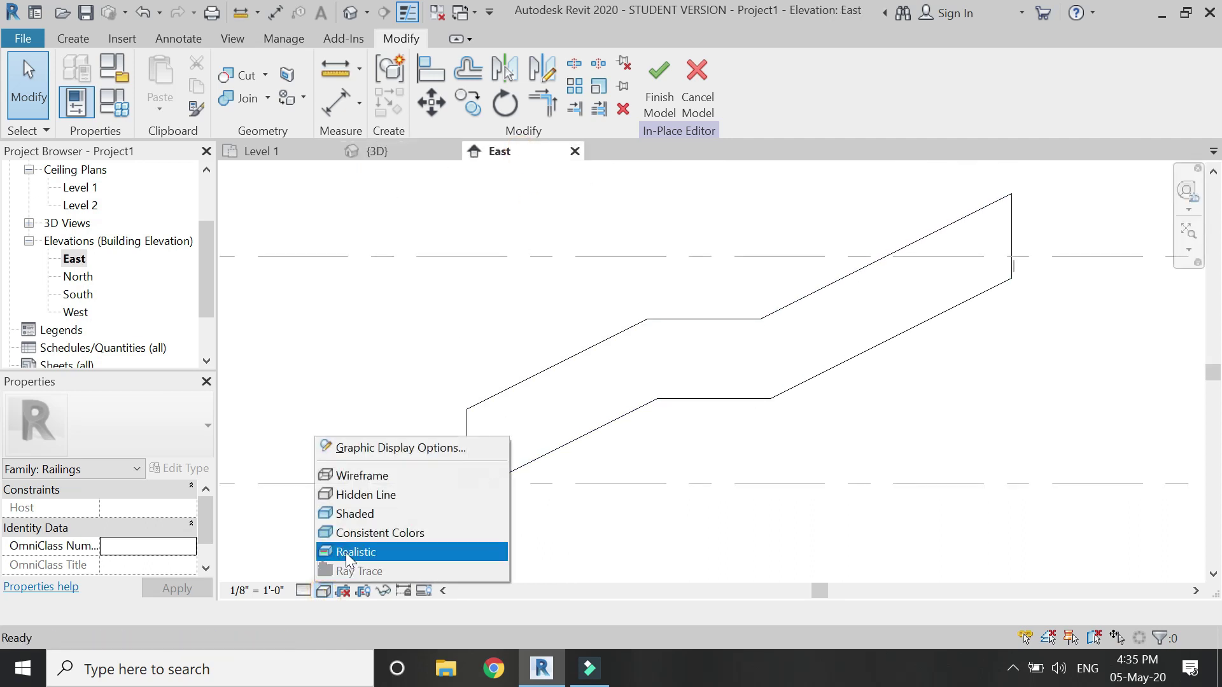
click(355, 477)
scroll(934, 257, up, 1)
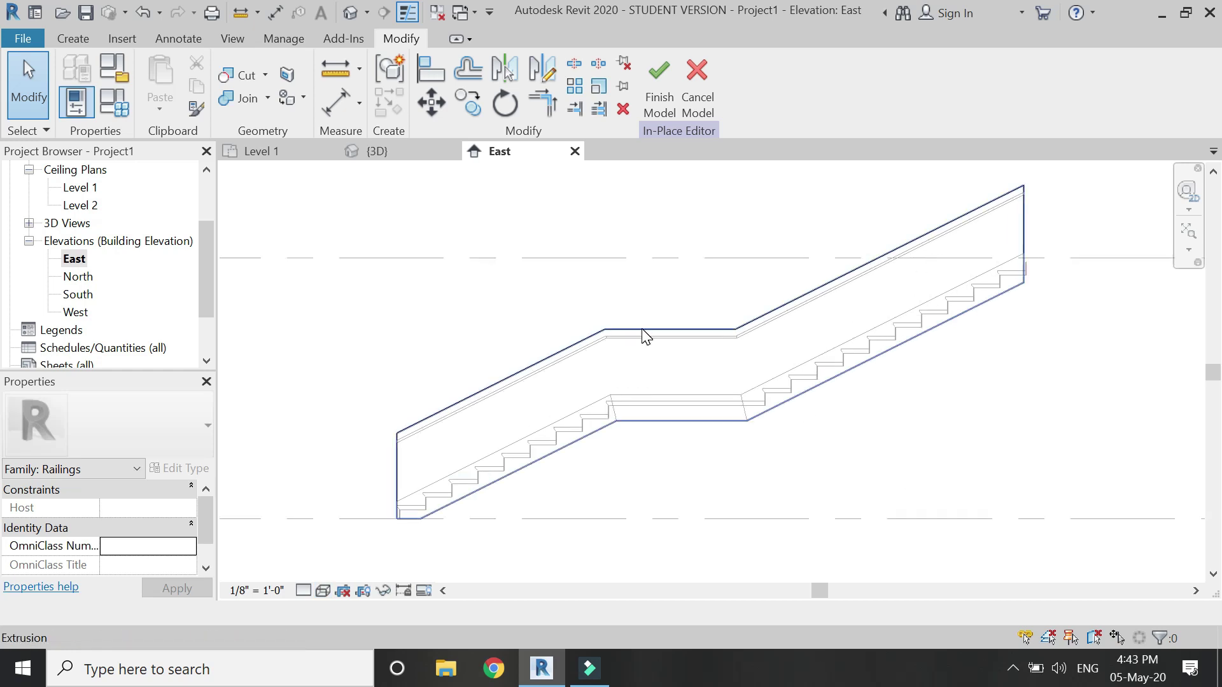
Step: Open the sketch of the glass panel extrusion for editing in the East elevation
click(642, 330)
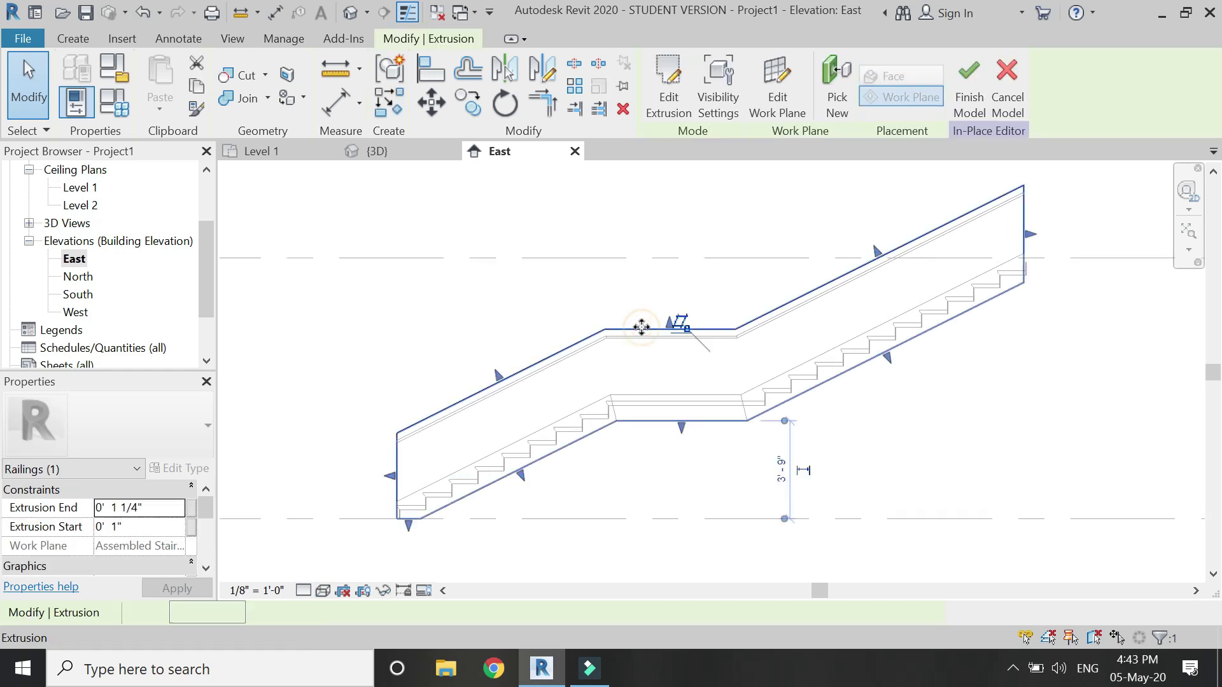
double_click(632, 330)
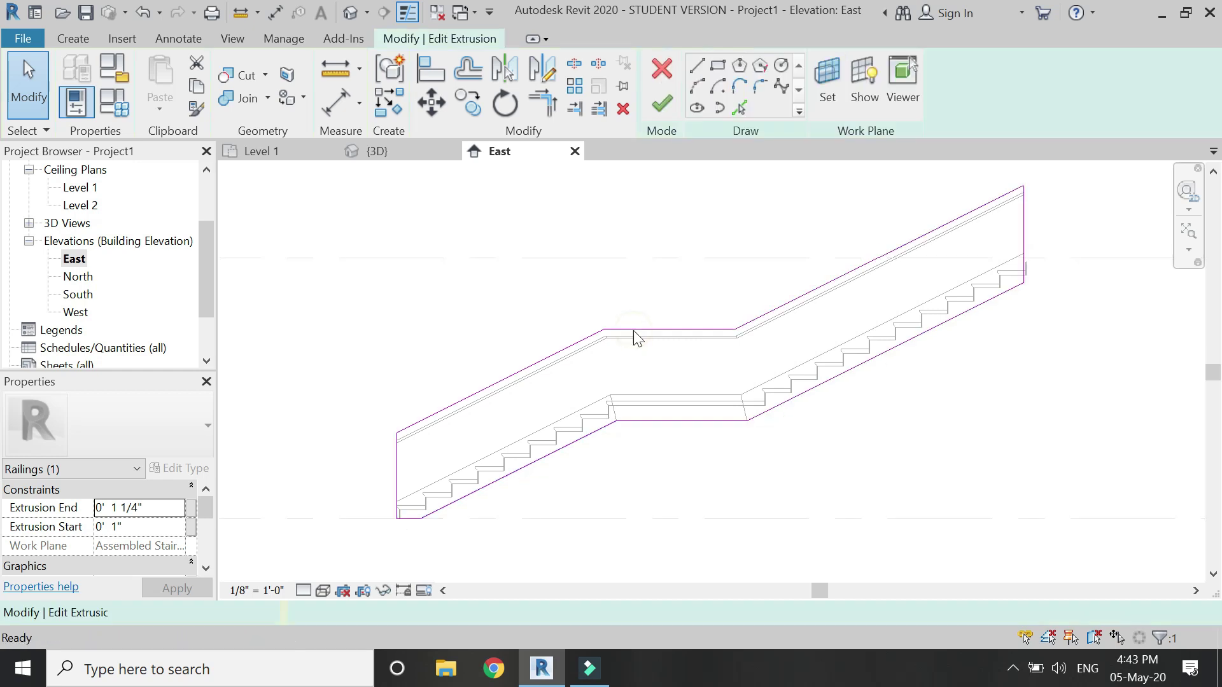
click(696, 66)
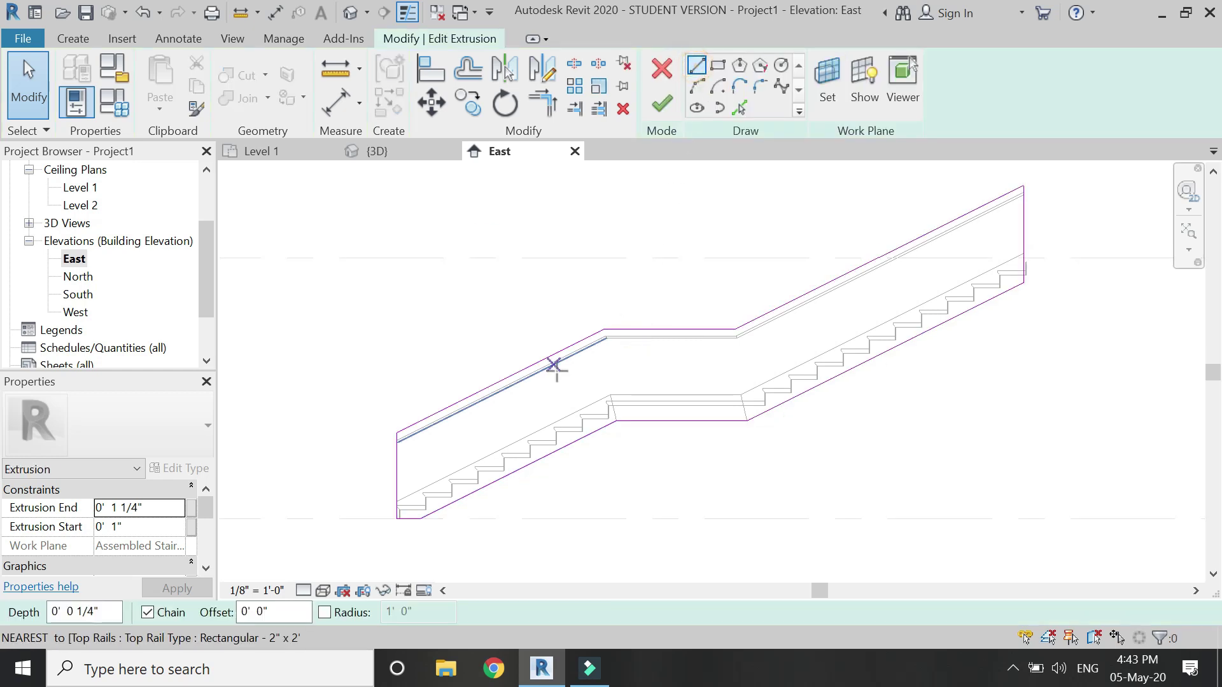
key(Escape)
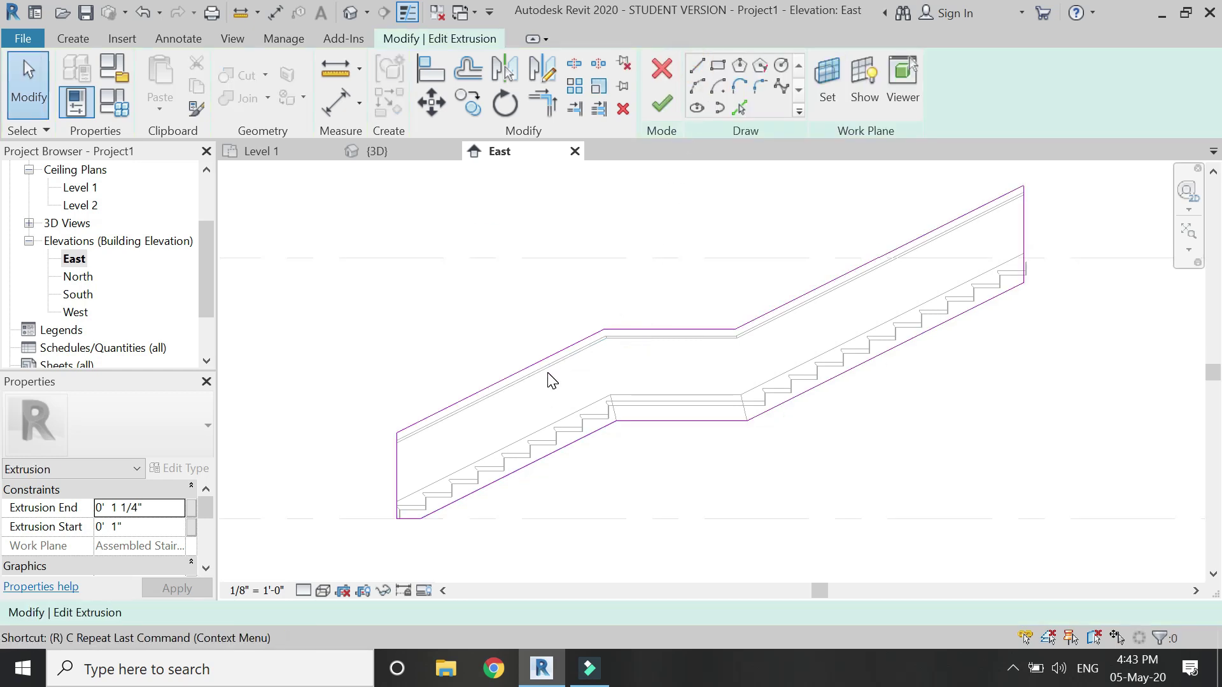
Step: Place vertical reference planes at the lower end of the panel sketch, at both bottom corners of the landing and at the upper end
key(r)
key(p)
click(395, 518)
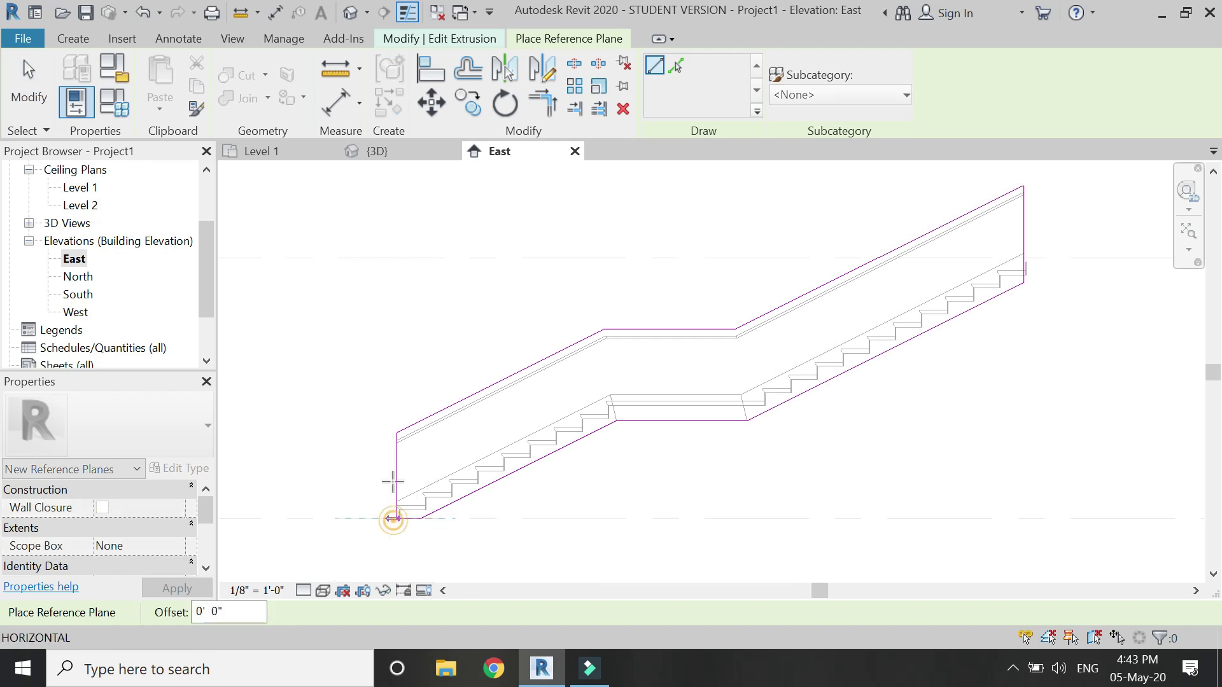
click(397, 310)
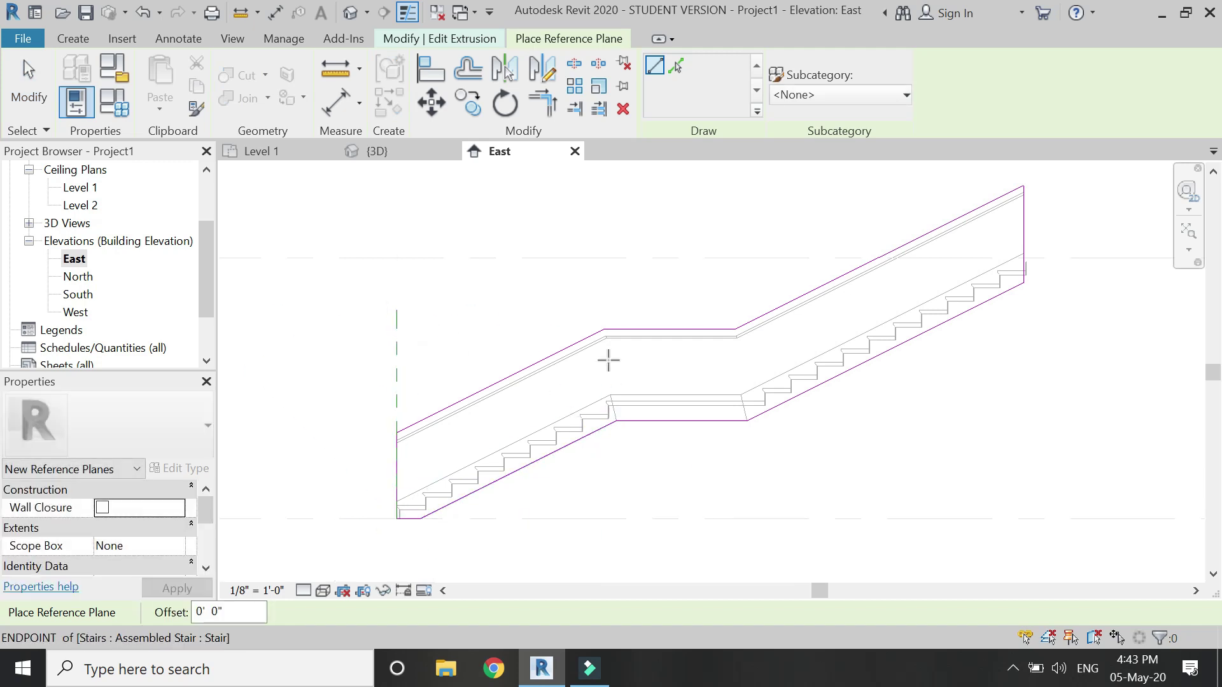
click(616, 420)
click(616, 291)
click(747, 420)
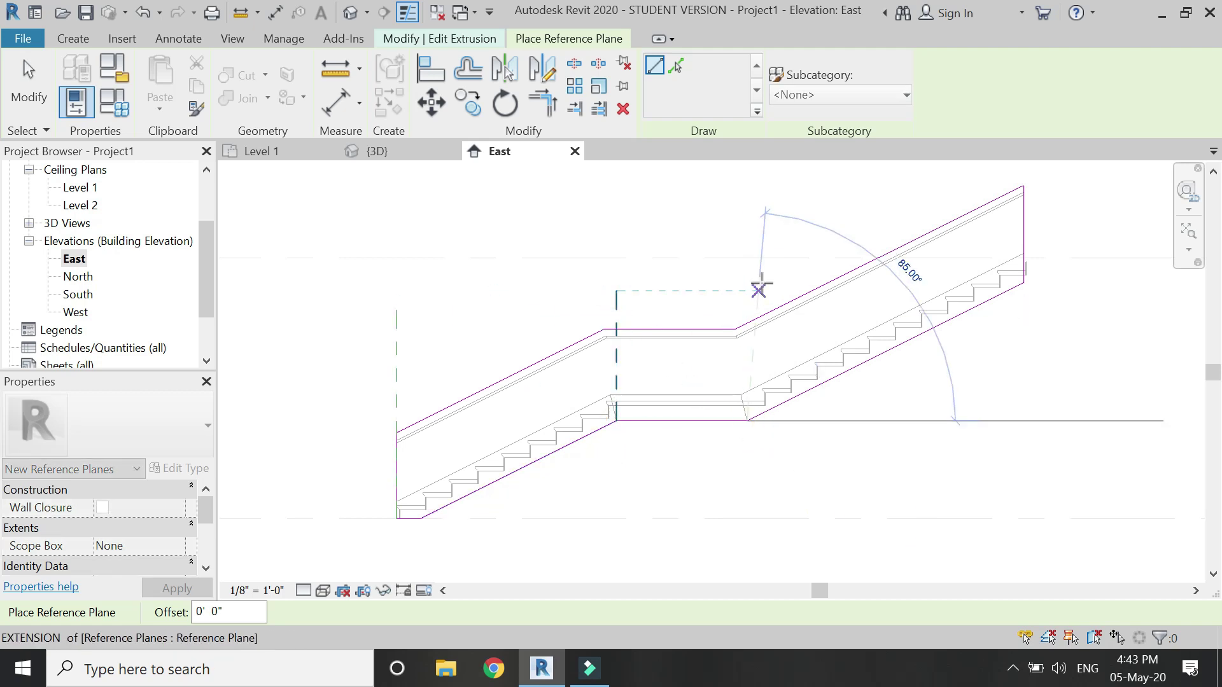
click(754, 279)
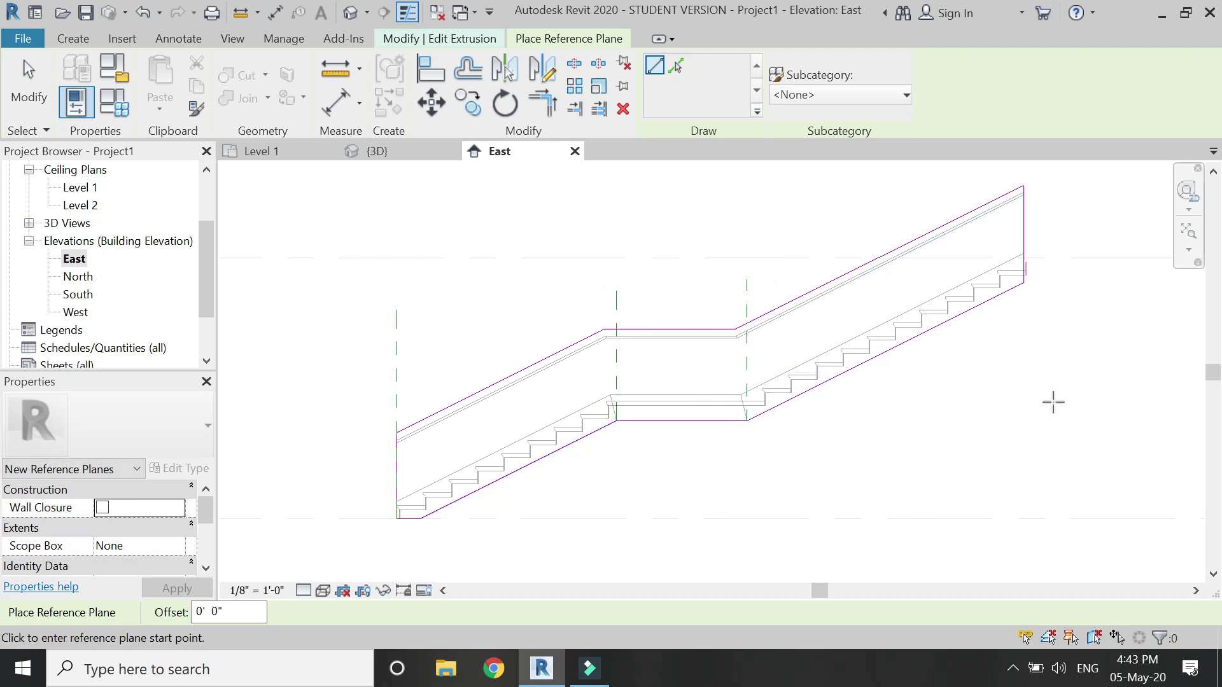
scroll(990, 379, down, 1)
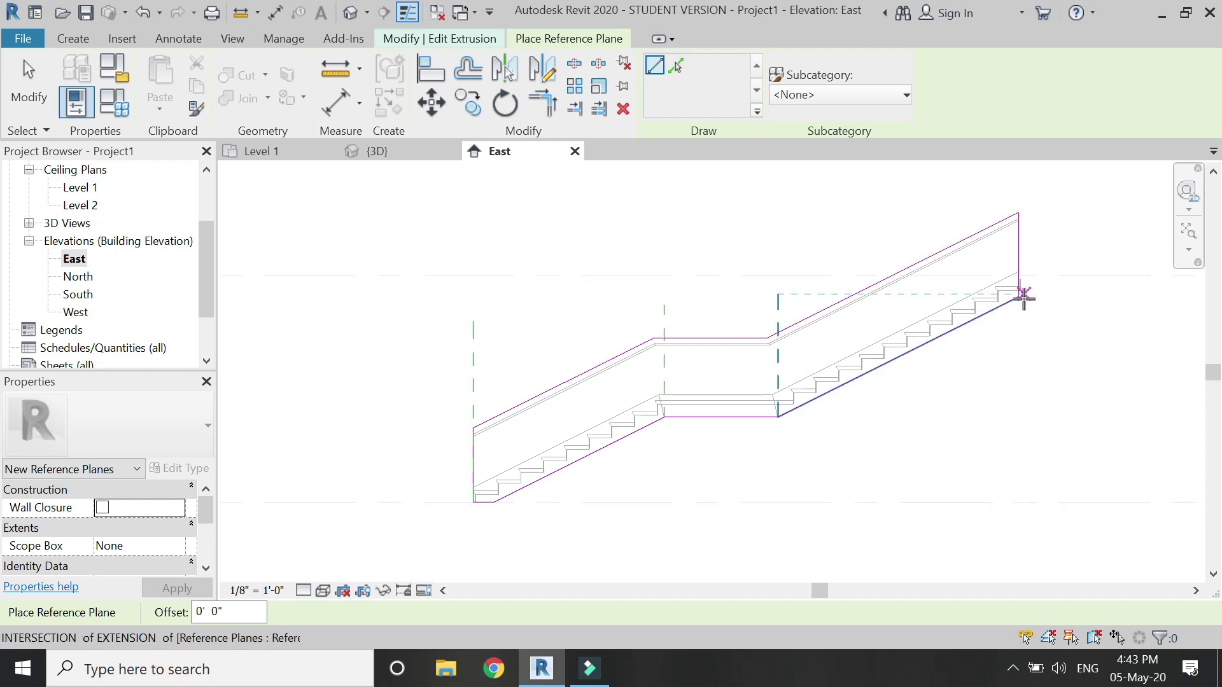
click(1011, 310)
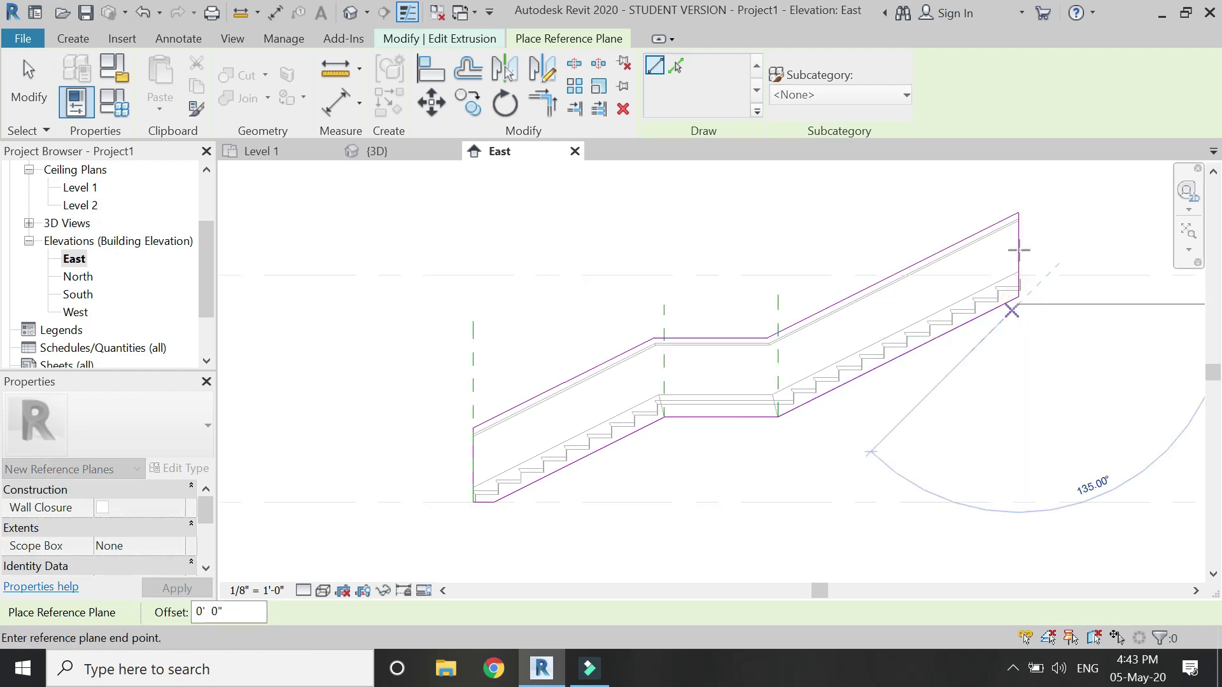
click(1017, 188)
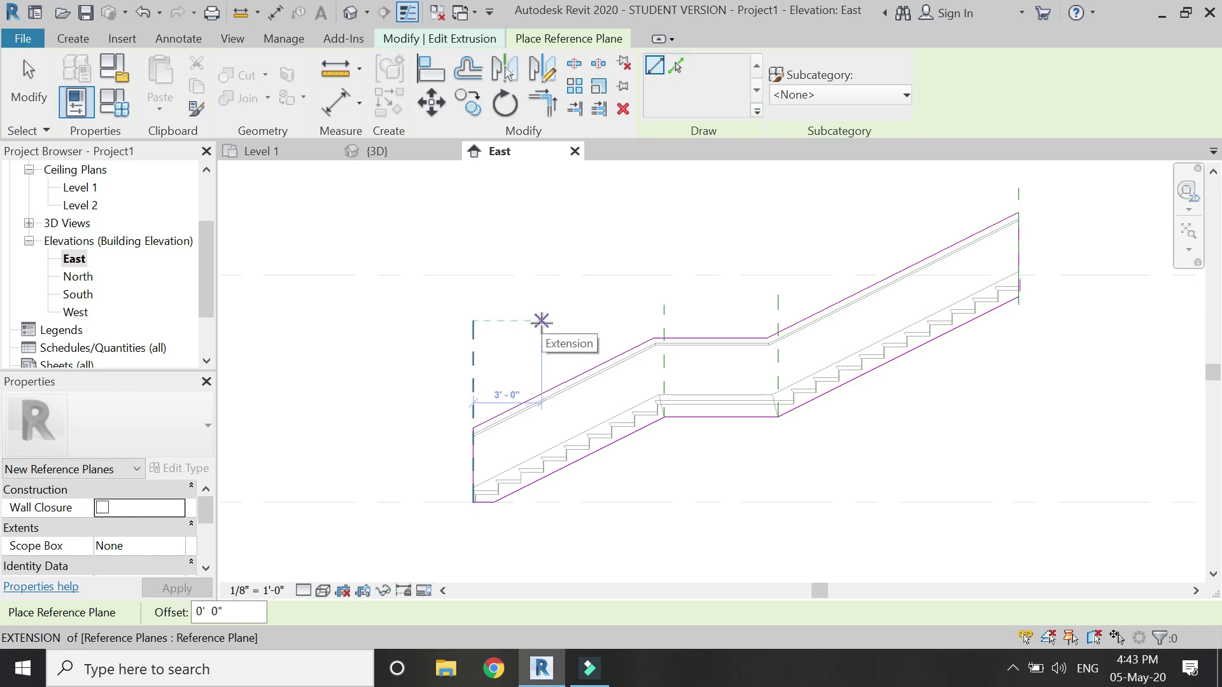
Step: Place two vertical reference planes across the lower flight, spaced about 3'-0" apart from its lower end
click(541, 320)
click(543, 544)
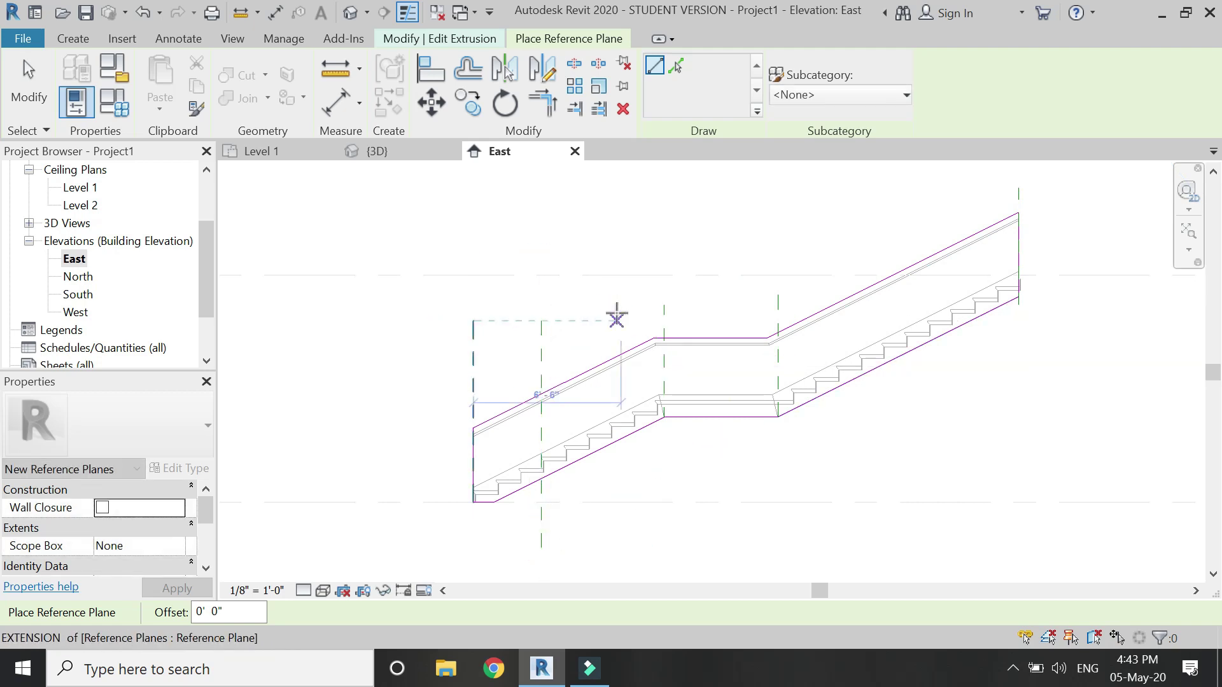
click(609, 320)
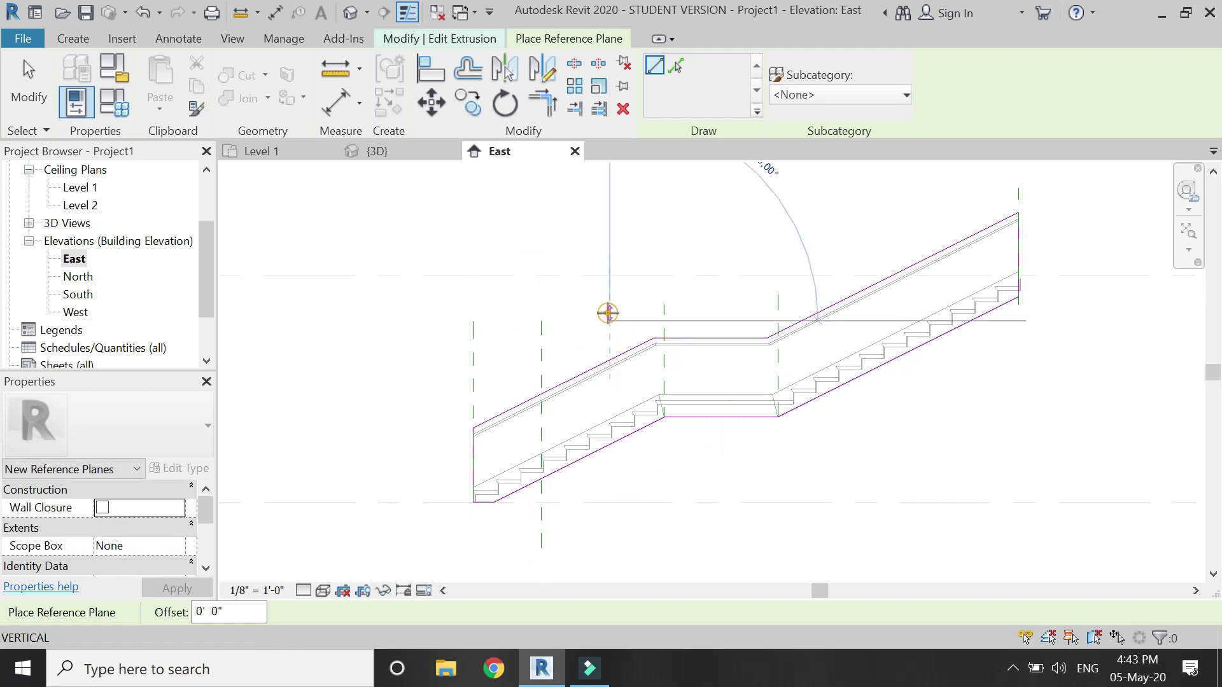
click(609, 538)
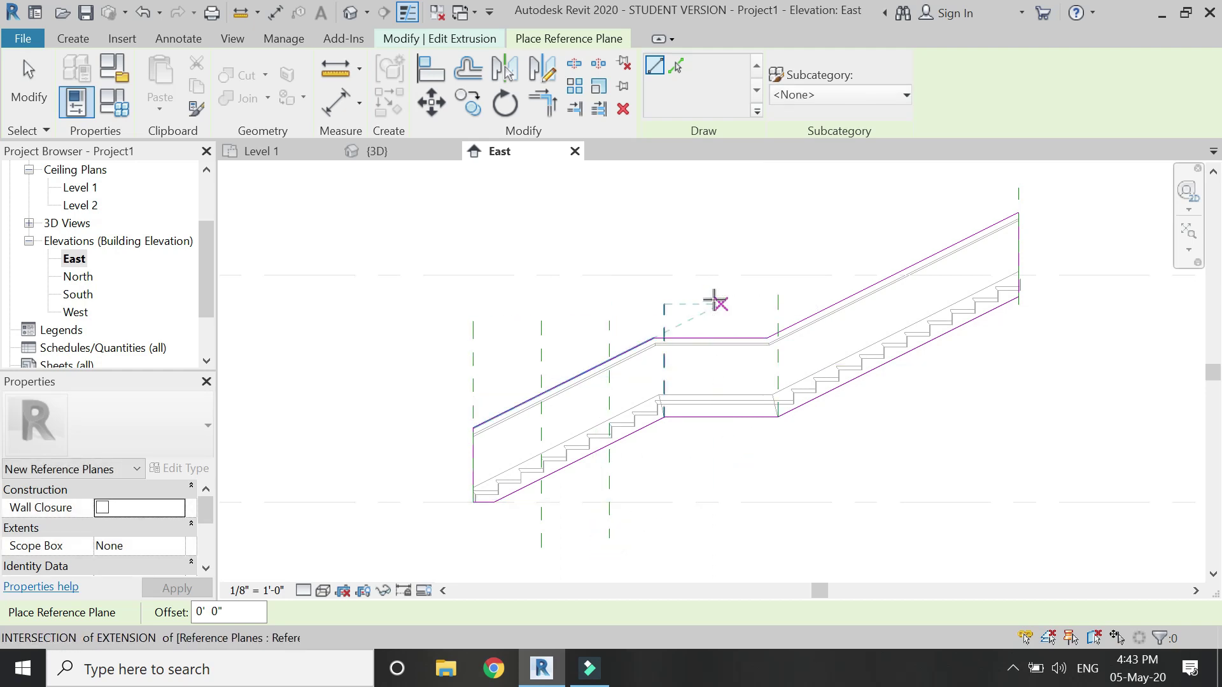
Step: Place four vertical reference planes across the upper flight, between the landing and the upper end
click(845, 227)
click(846, 449)
click(902, 213)
click(903, 417)
click(943, 210)
click(940, 395)
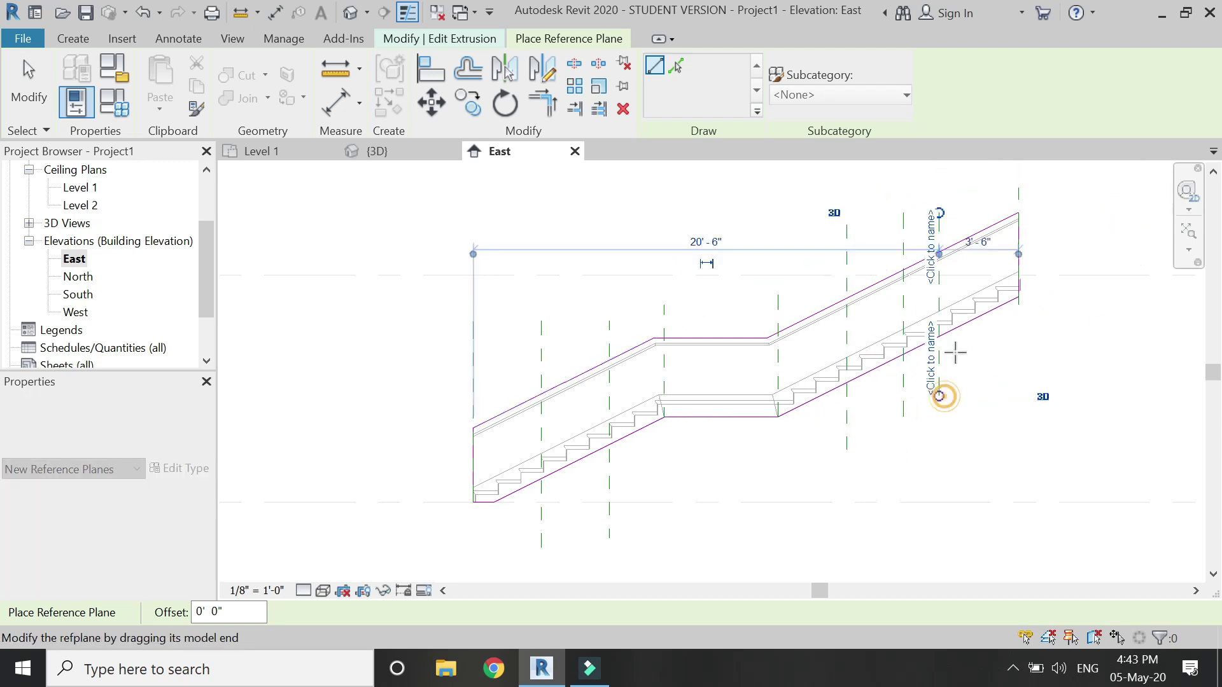
click(979, 199)
click(979, 394)
key(Escape)
key(Escape)
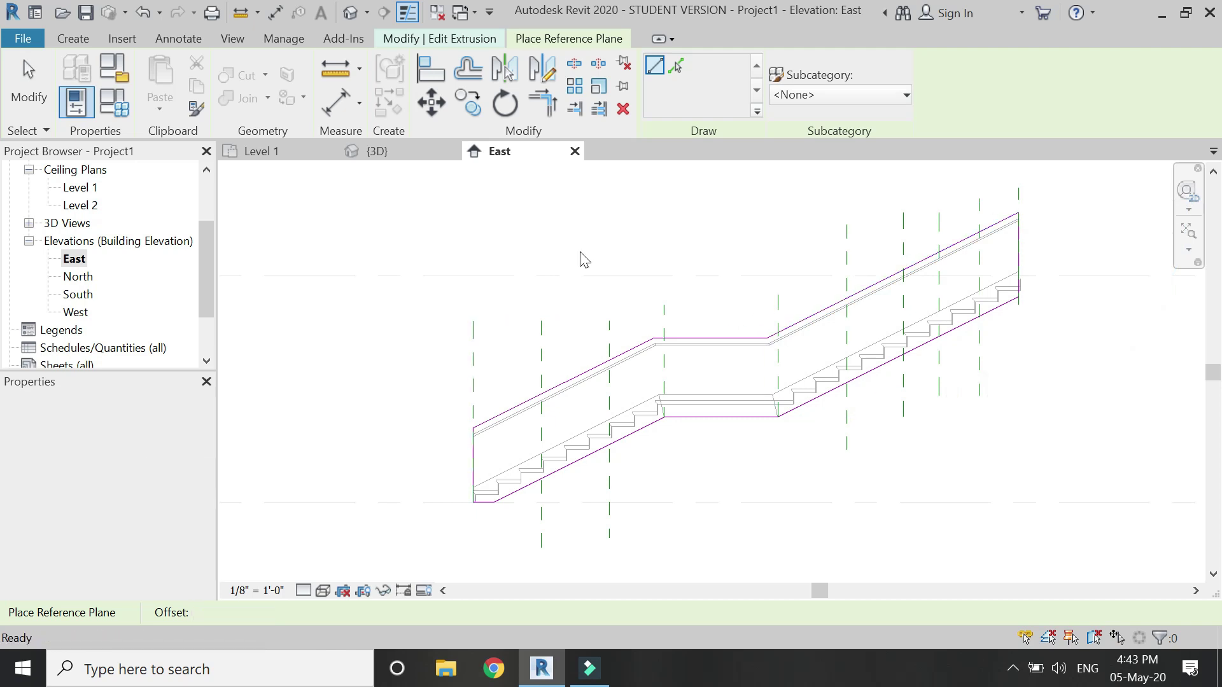
Step: Add an aligned dimension chain across the four lower-flight reference planes and set their spacing equal
key(d)
key(i)
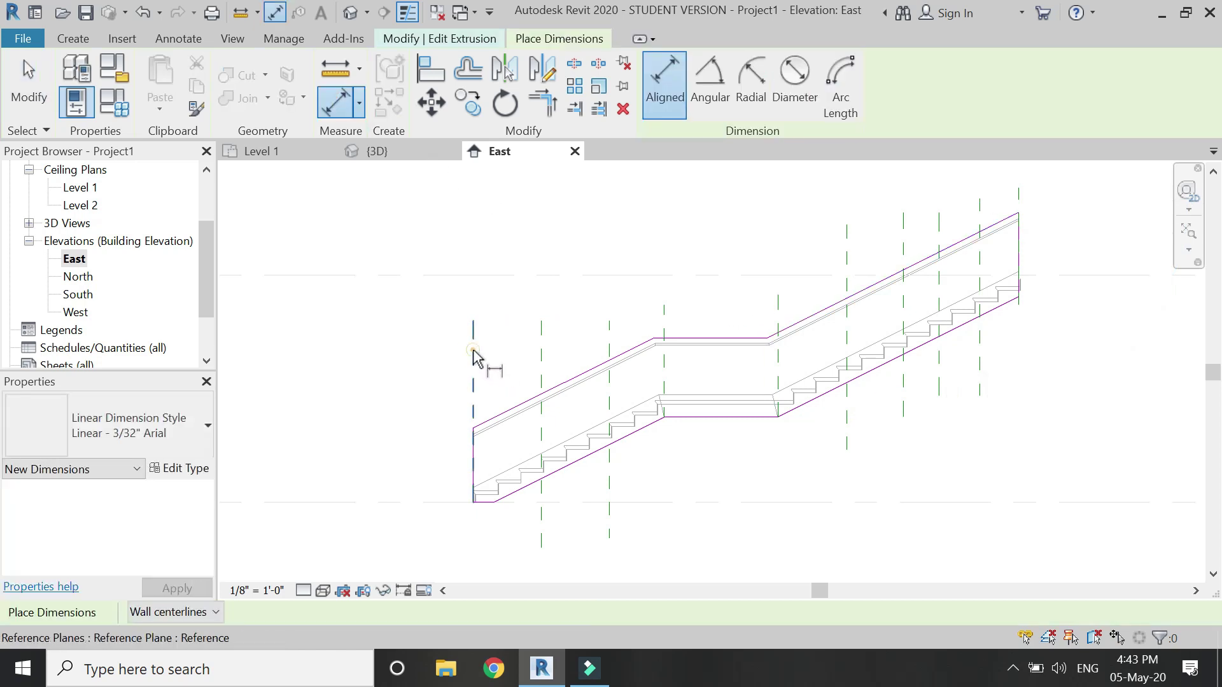
click(473, 351)
click(609, 348)
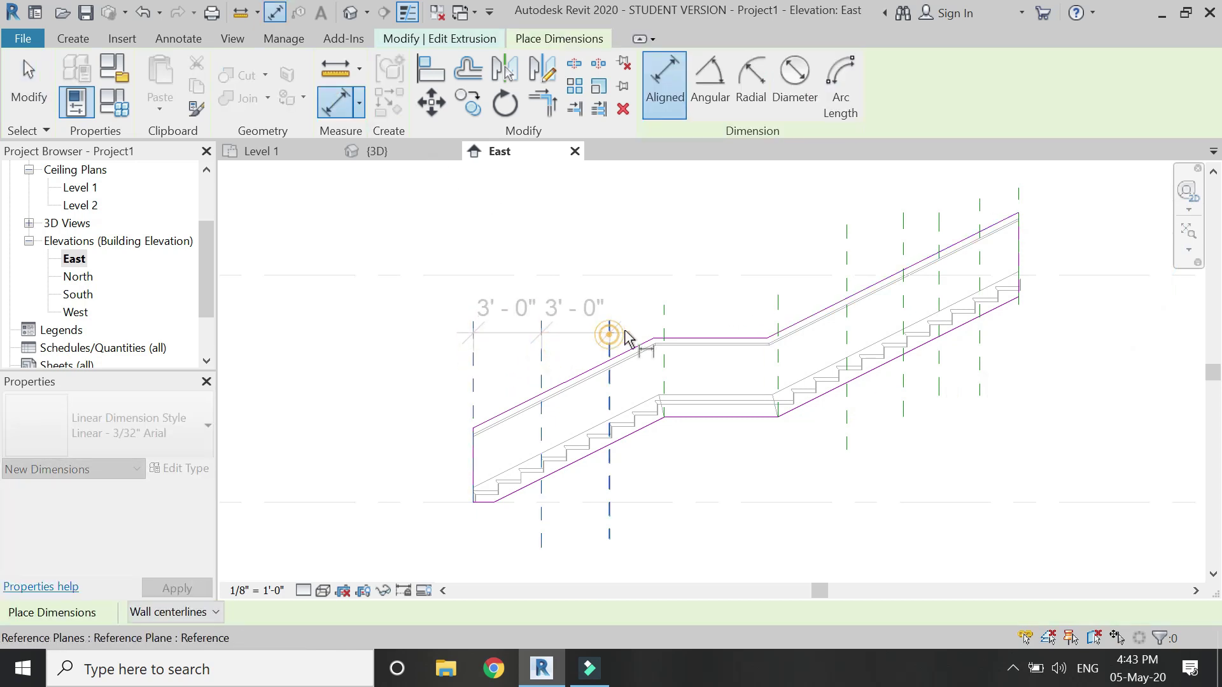
click(663, 327)
scroll(604, 423, down, 3)
scroll(632, 325, up, 2)
click(639, 300)
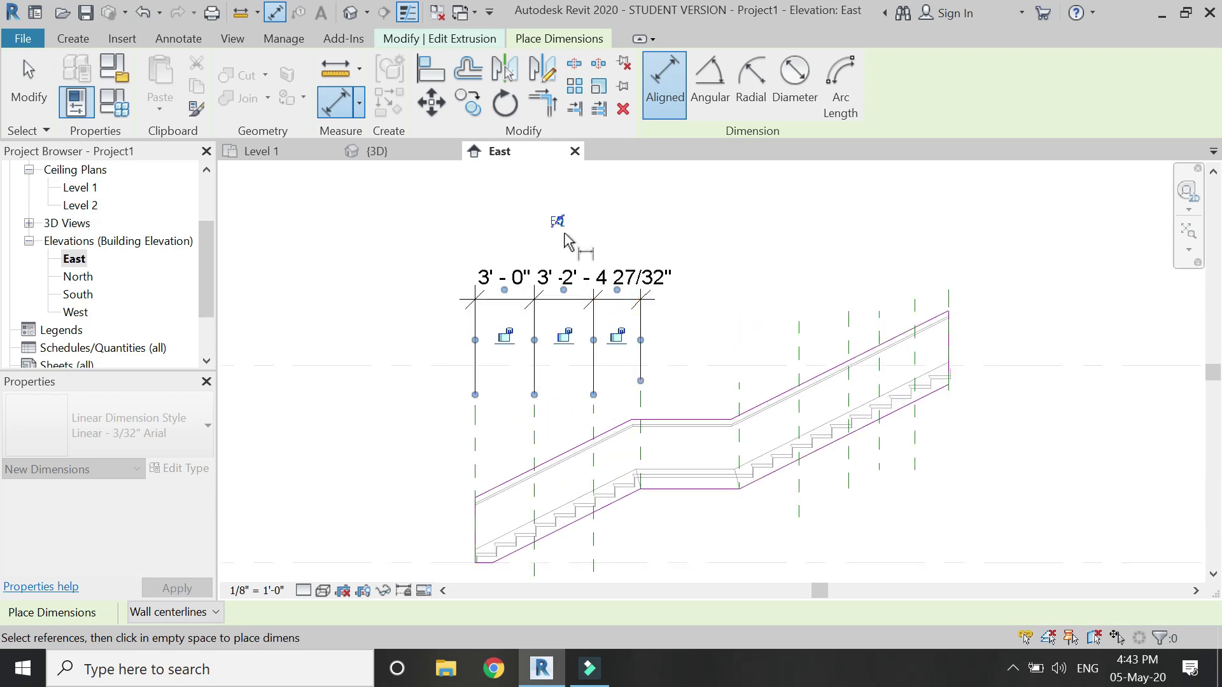
click(557, 221)
key(Escape)
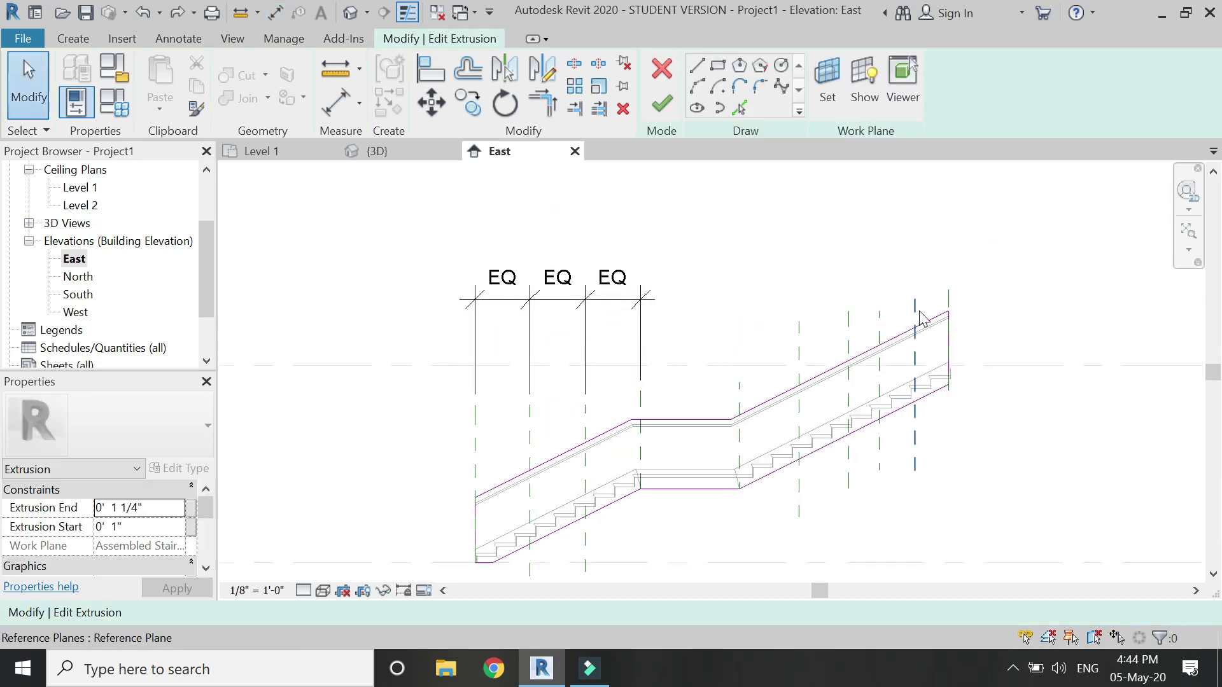
Step: Delete the third intermediate reference plane on the upper flight, and dimension the remaining upper-flight planes with equal spacing
click(873, 327)
key(Delete)
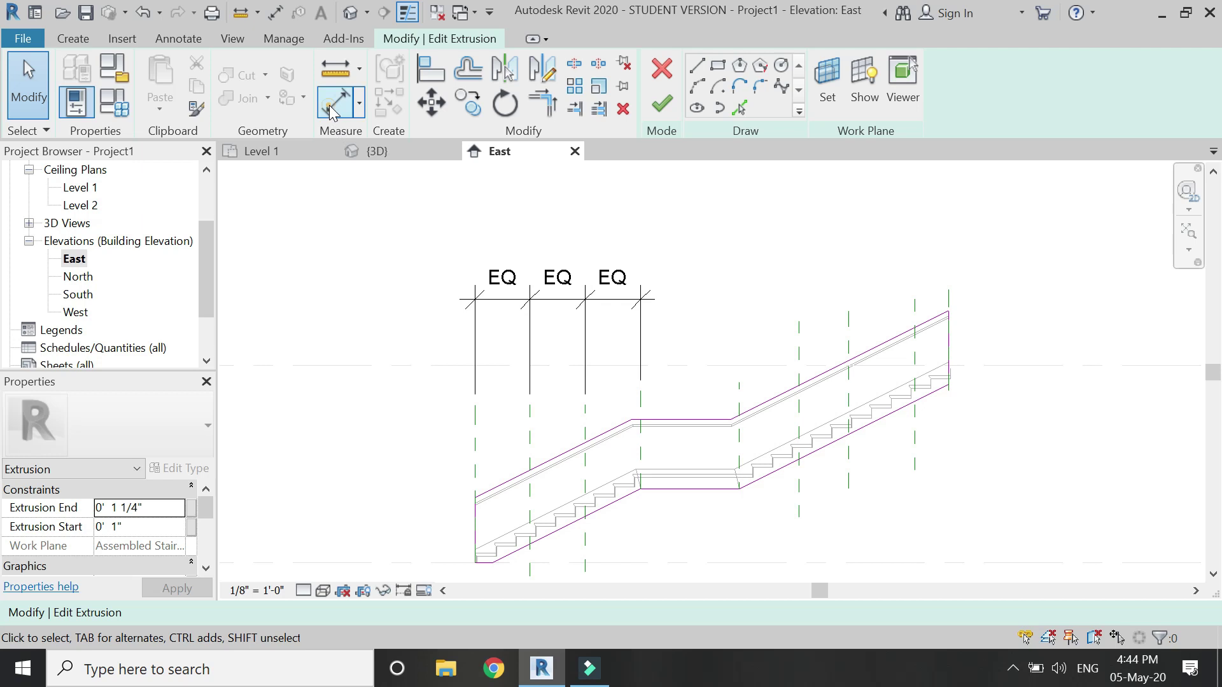
click(329, 113)
scroll(878, 362, up, 2)
click(954, 285)
click(839, 325)
click(776, 339)
click(698, 412)
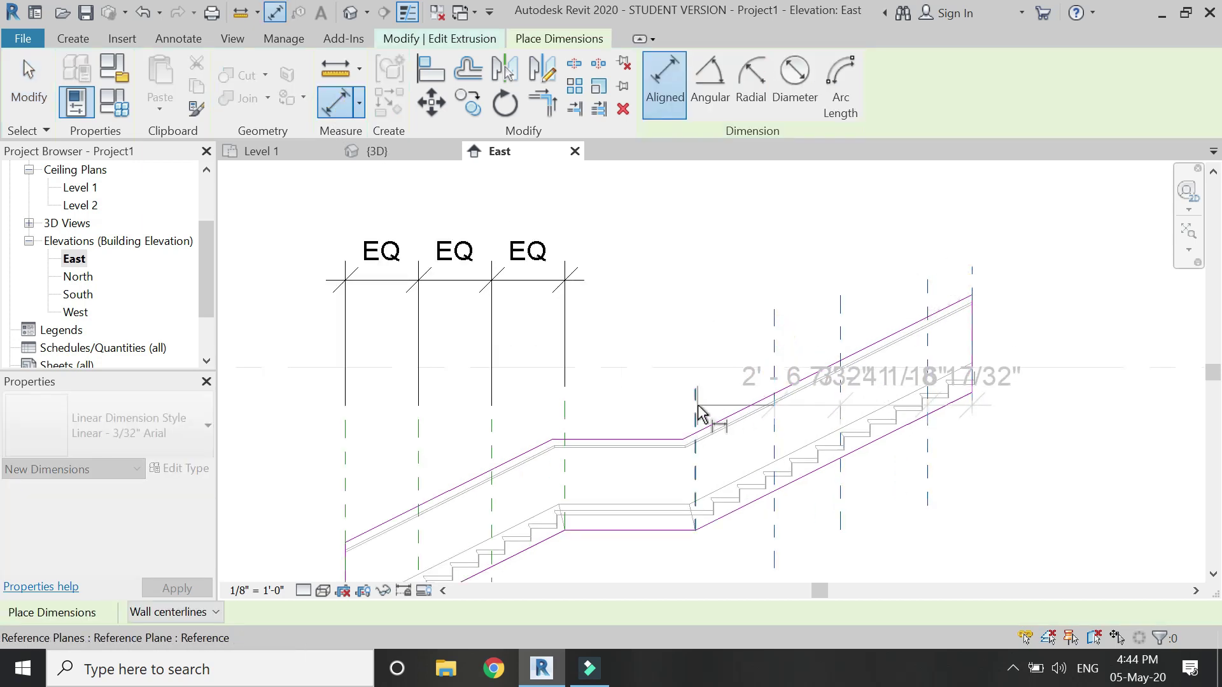
click(674, 288)
click(832, 176)
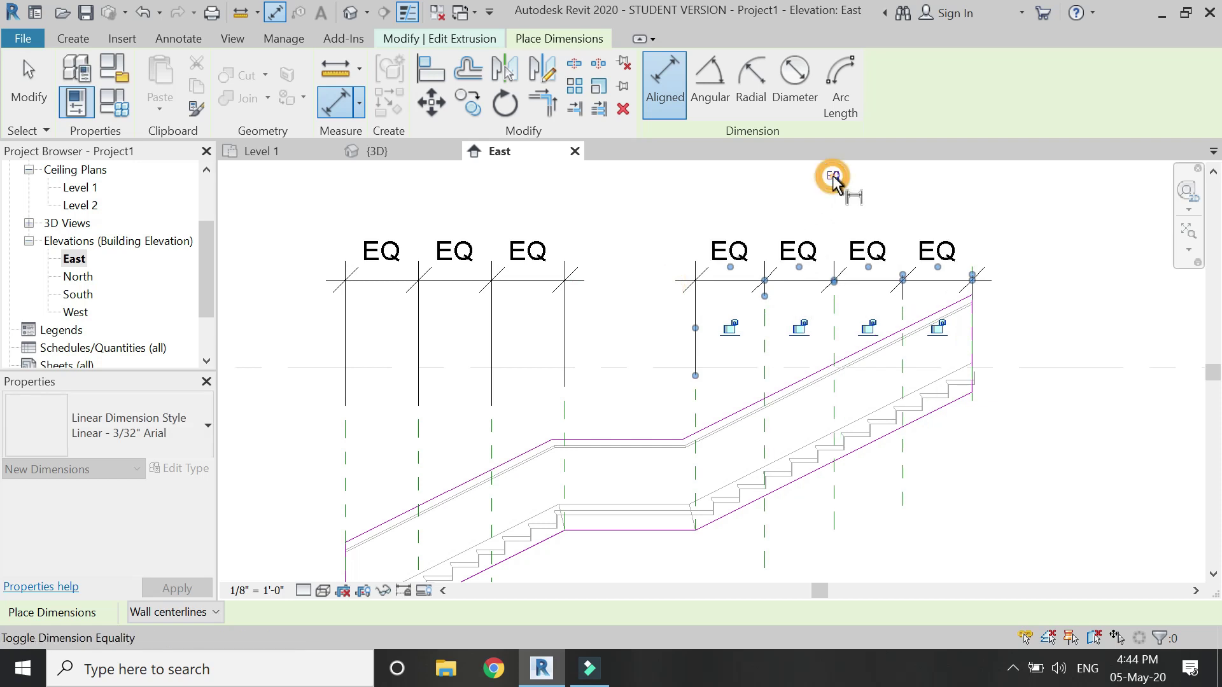
scroll(747, 245, down, 1)
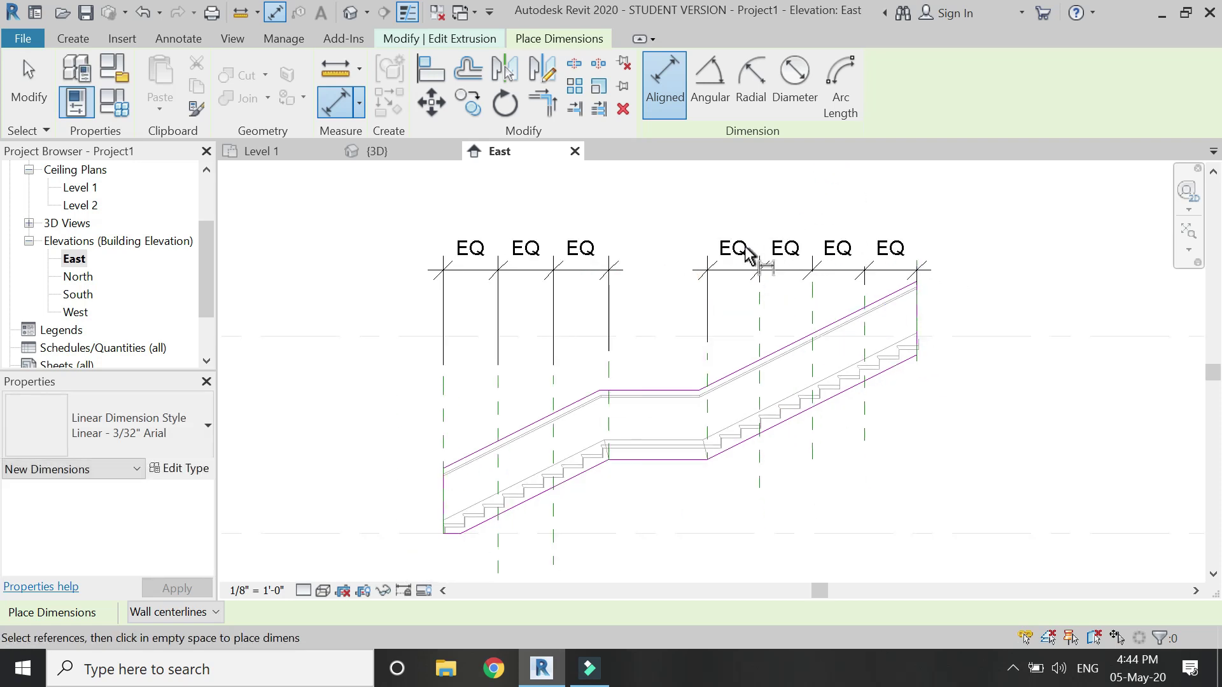
key(Escape)
Step: Sketch vertical lines offset 1" on both sides of the lower flight's first intermediate reference plane, between the panel's top and bottom edges
scroll(573, 395, up, 2)
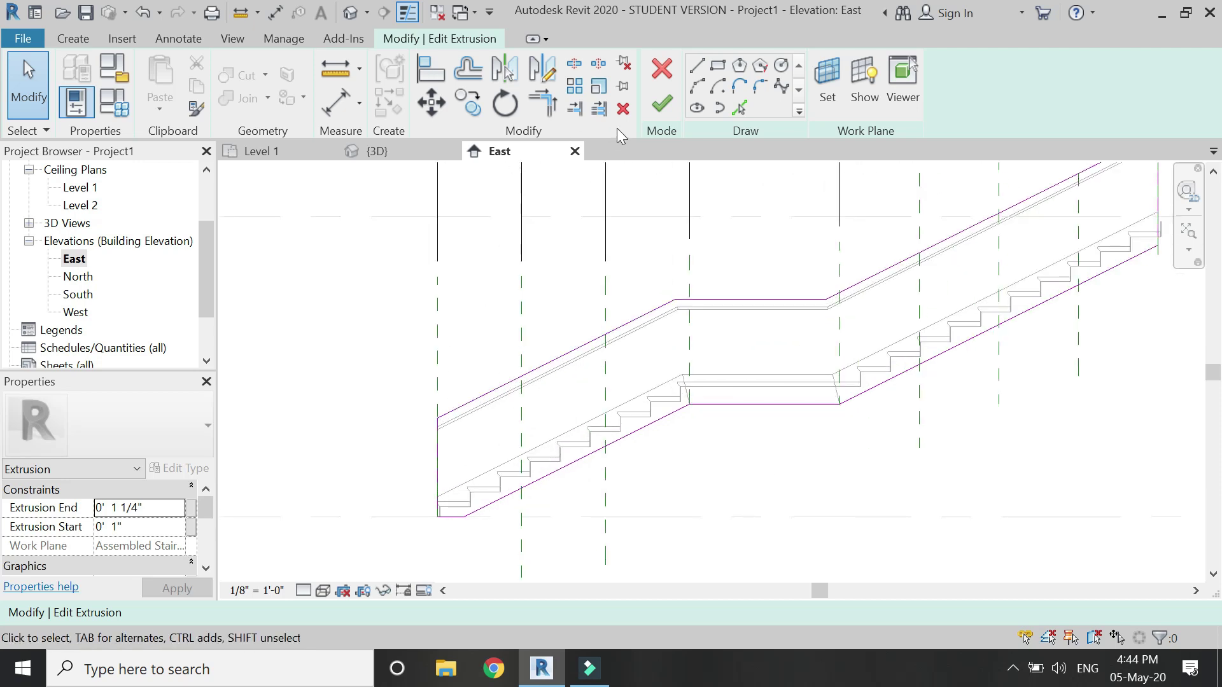
click(696, 77)
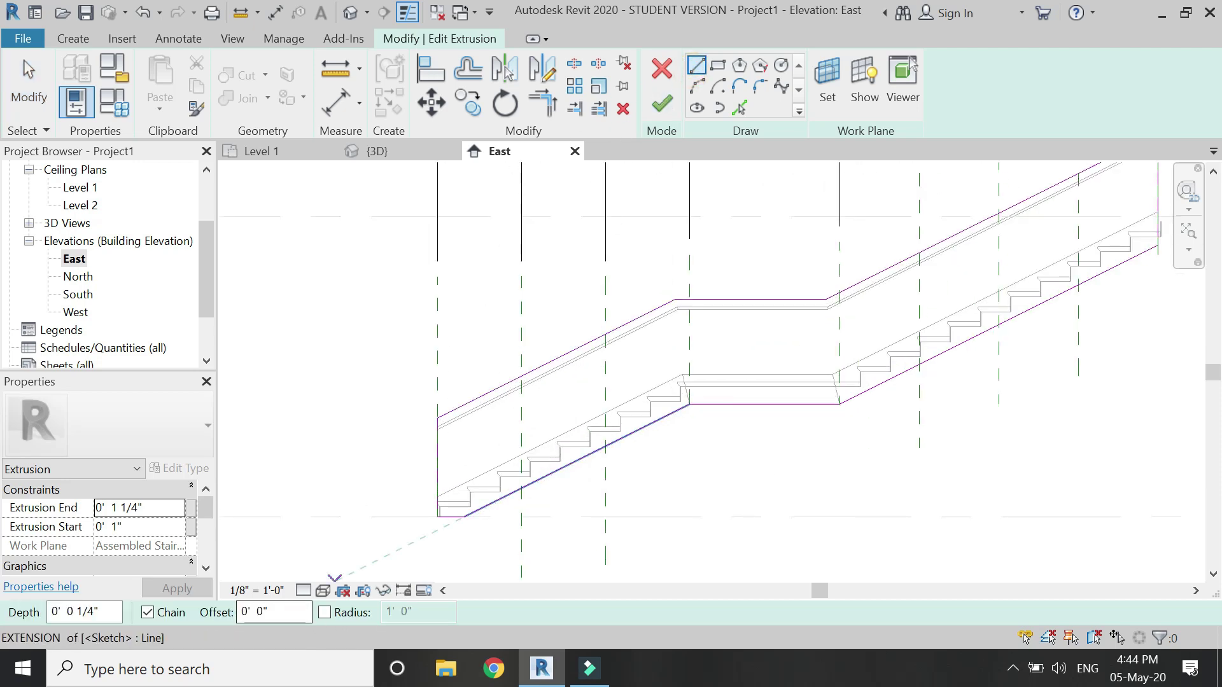
text(1)
key(Return)
scroll(503, 485, up, 2)
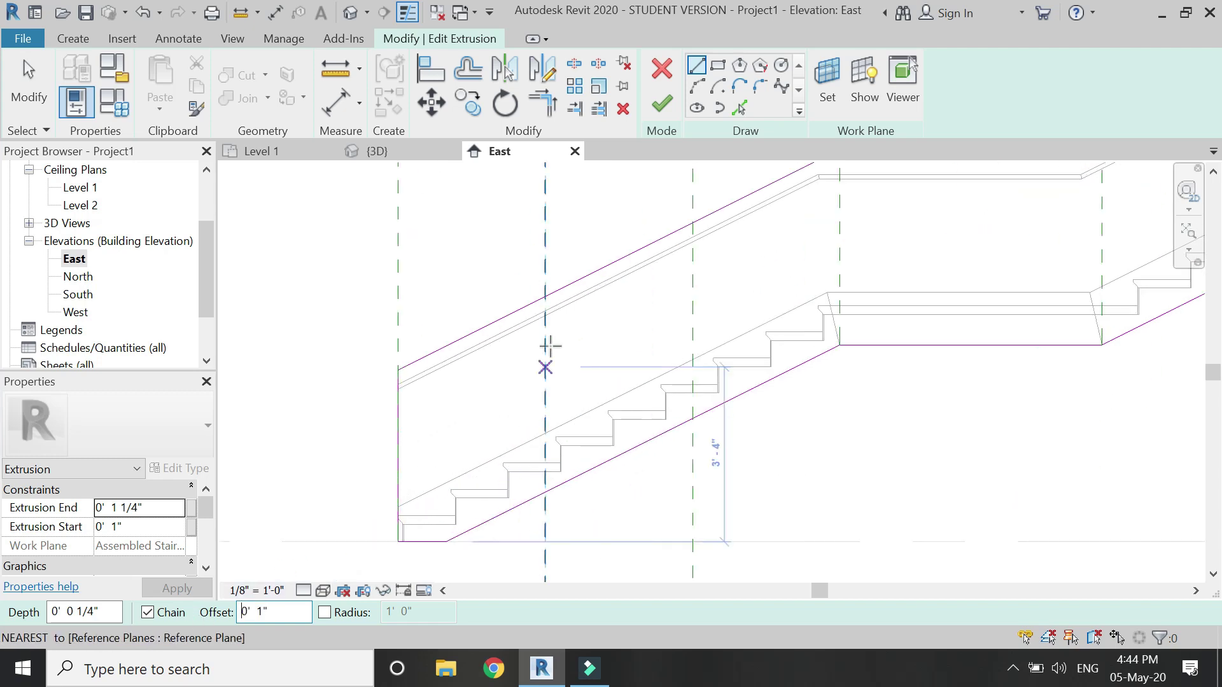
click(544, 297)
click(545, 490)
key(Escape)
key(Escape)
key(Return)
click(544, 491)
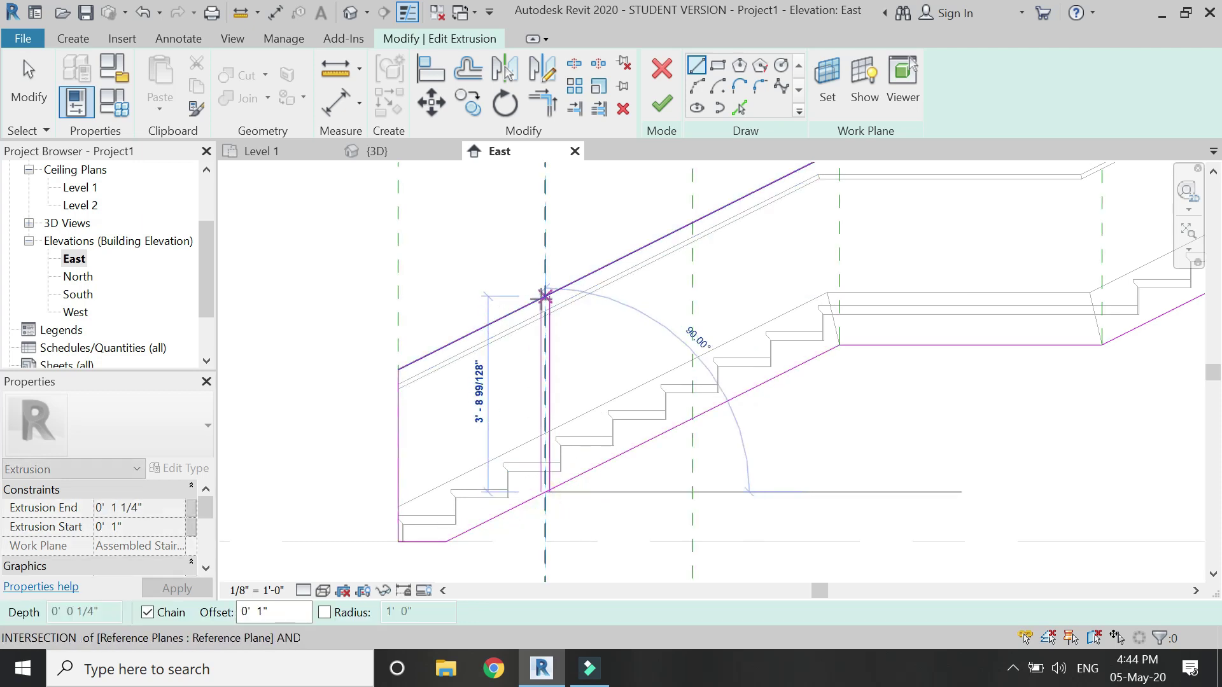
click(541, 297)
key(Escape)
key(Escape)
Step: Check the separate panel outlines along both flights and the landing, and finish the extrusion sketch
scroll(381, 494, down, 5)
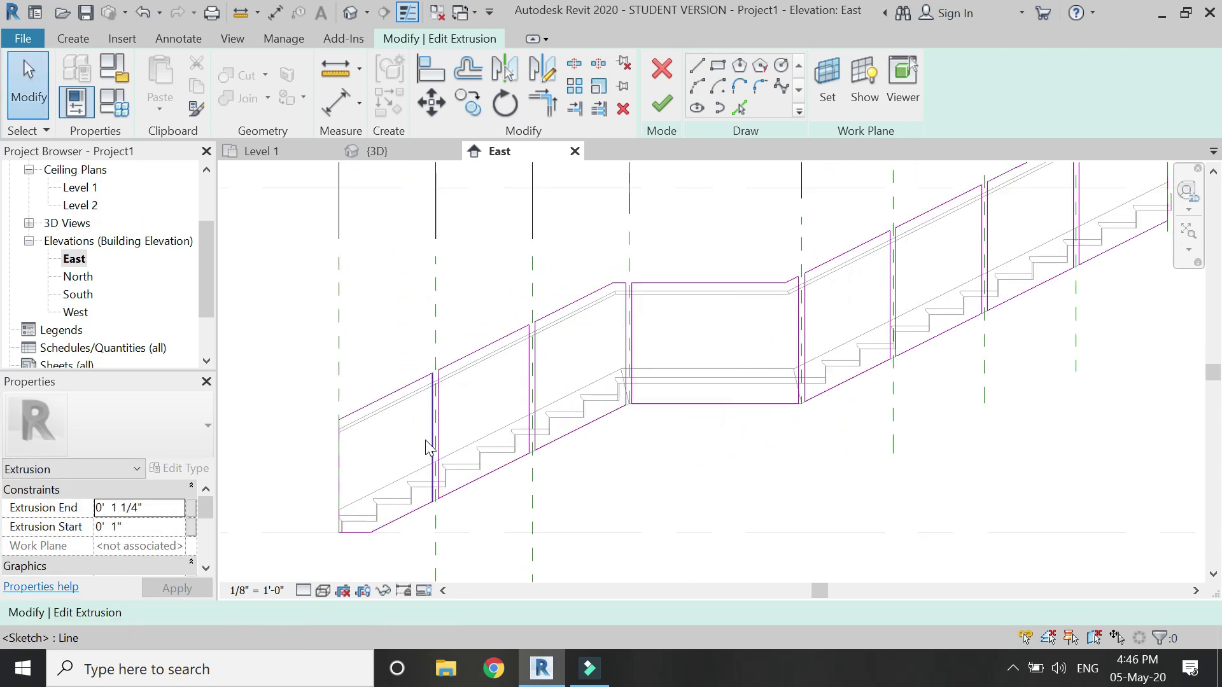
scroll(385, 472, up, 1)
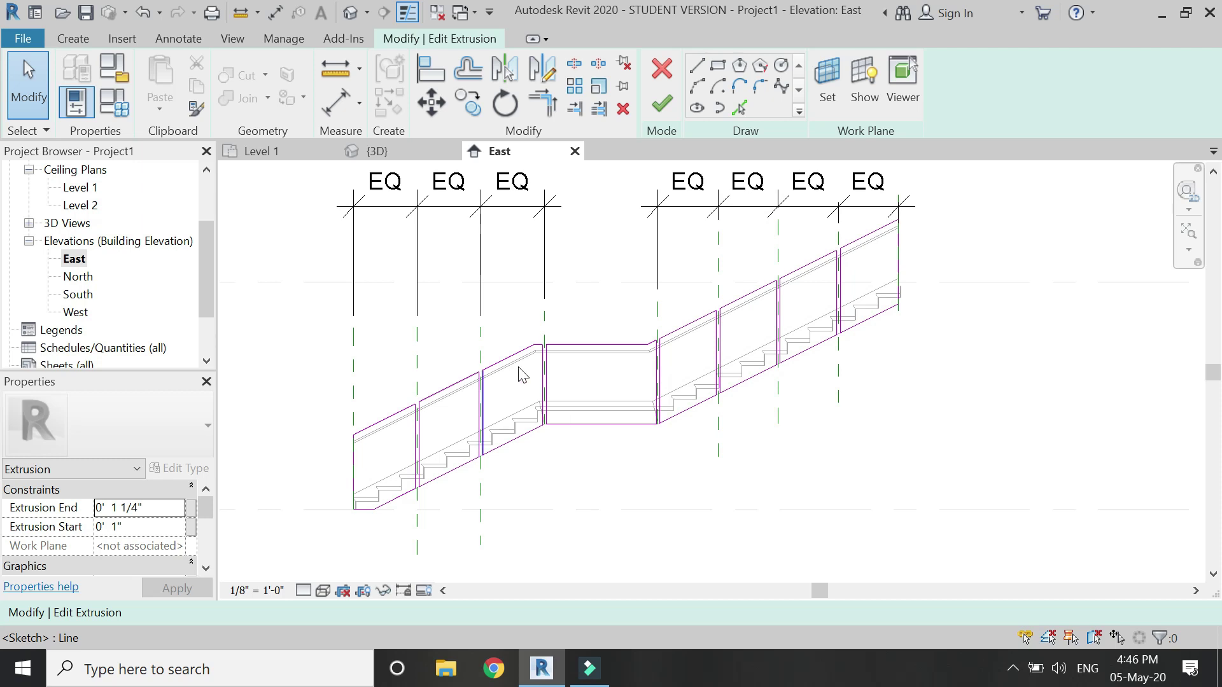
scroll(522, 376, up, 2)
scroll(403, 537, down, 3)
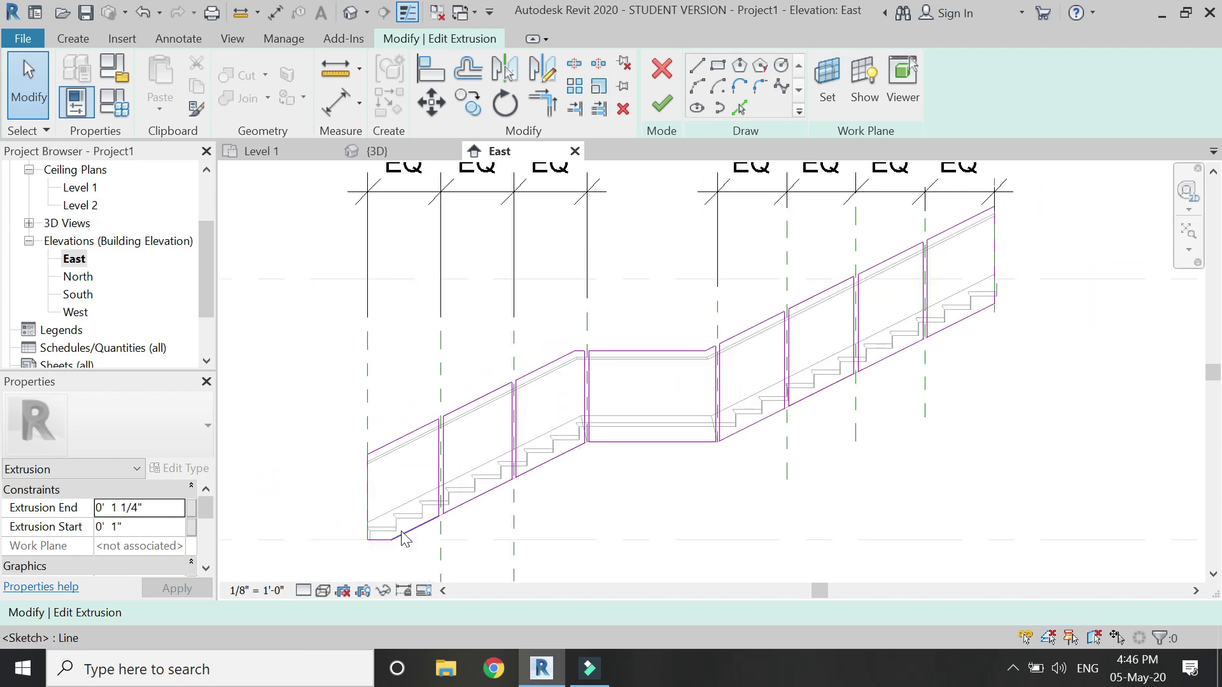
scroll(377, 544, up, 2)
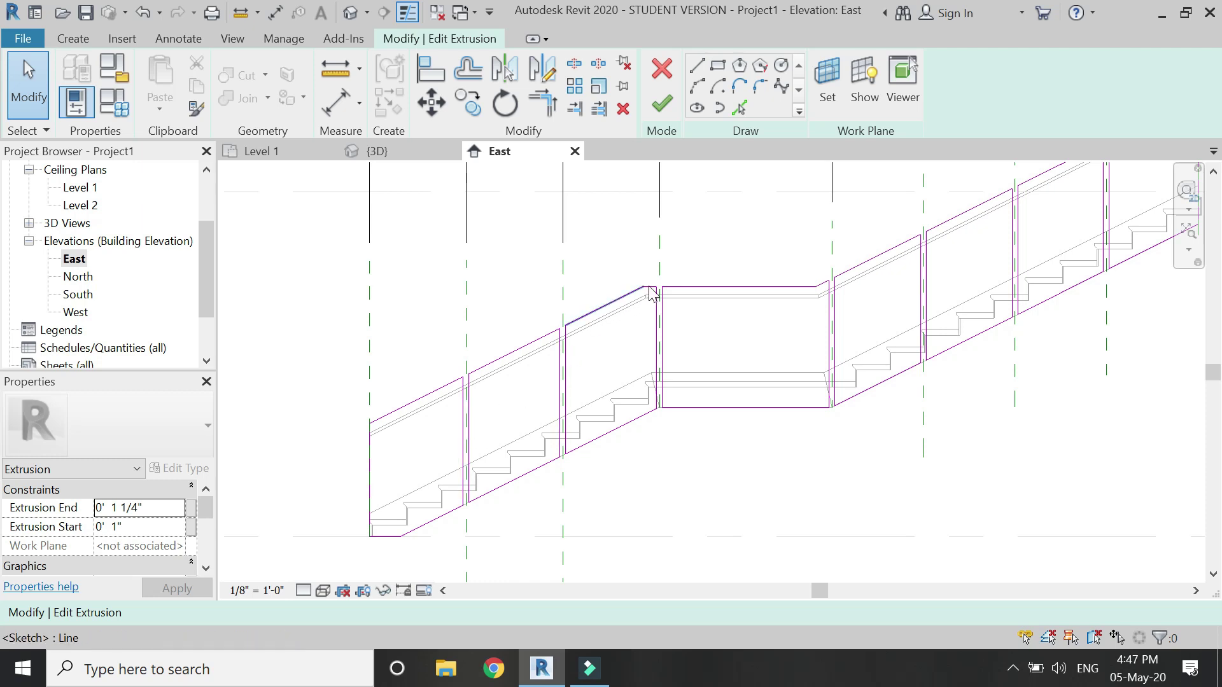
scroll(594, 428, down, 3)
scroll(773, 344, up, 2)
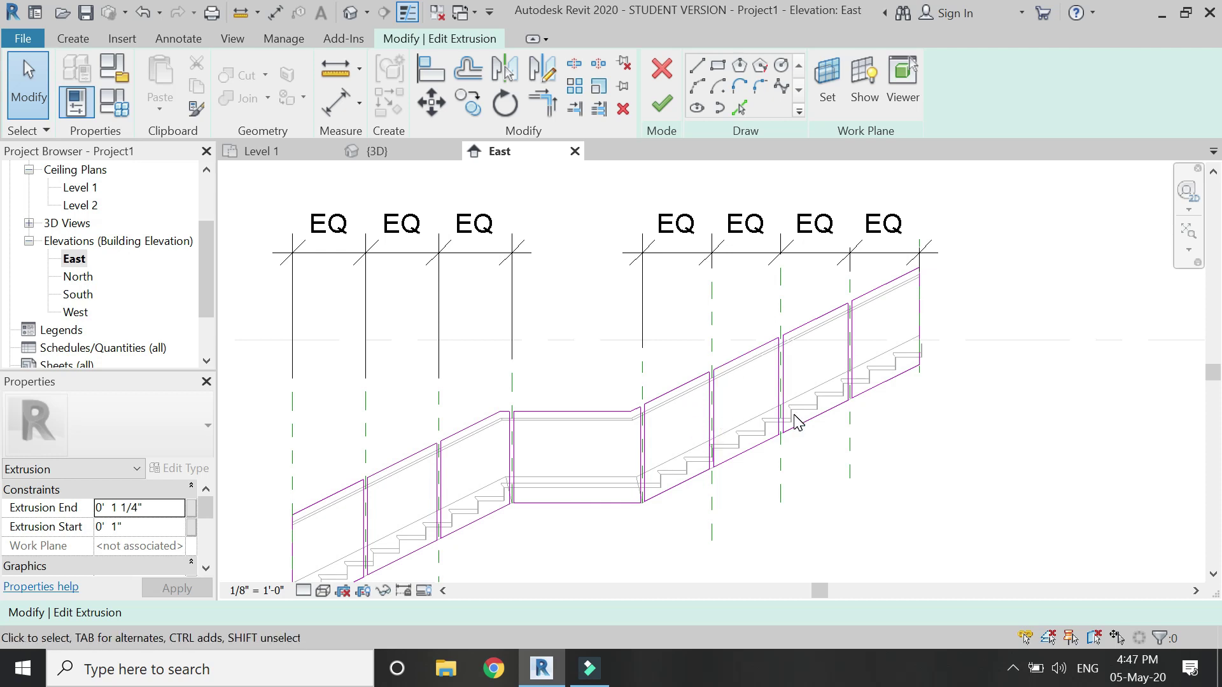
scroll(751, 356, down, 3)
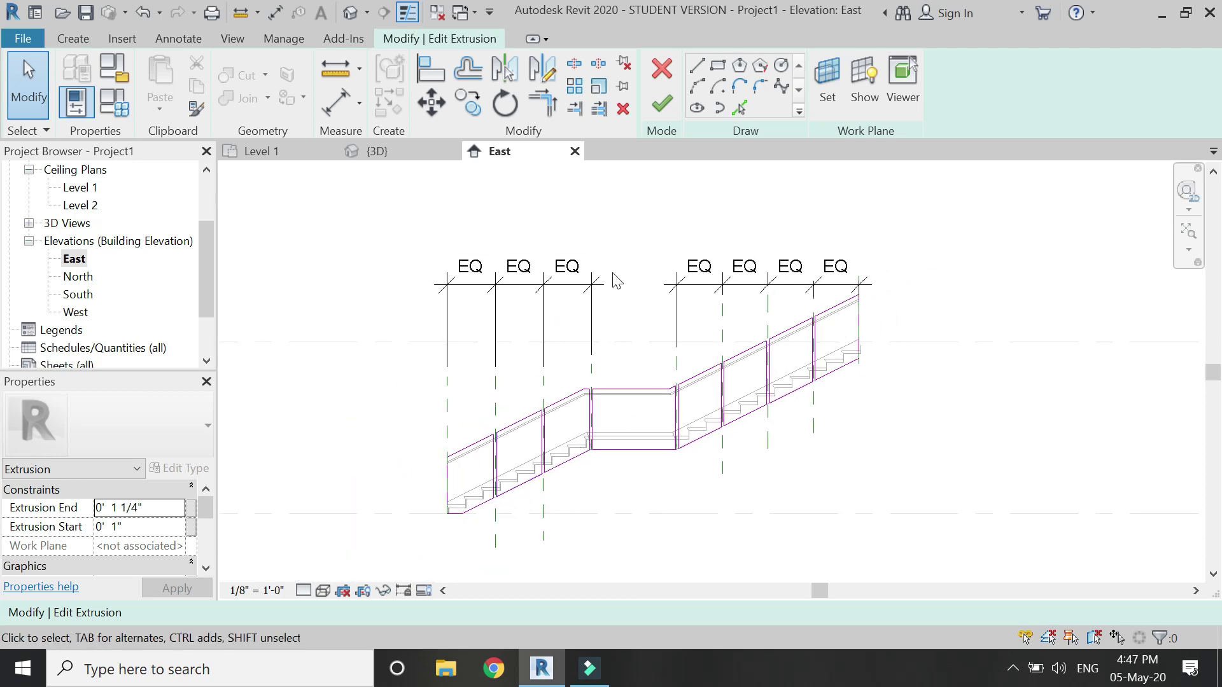
click(660, 103)
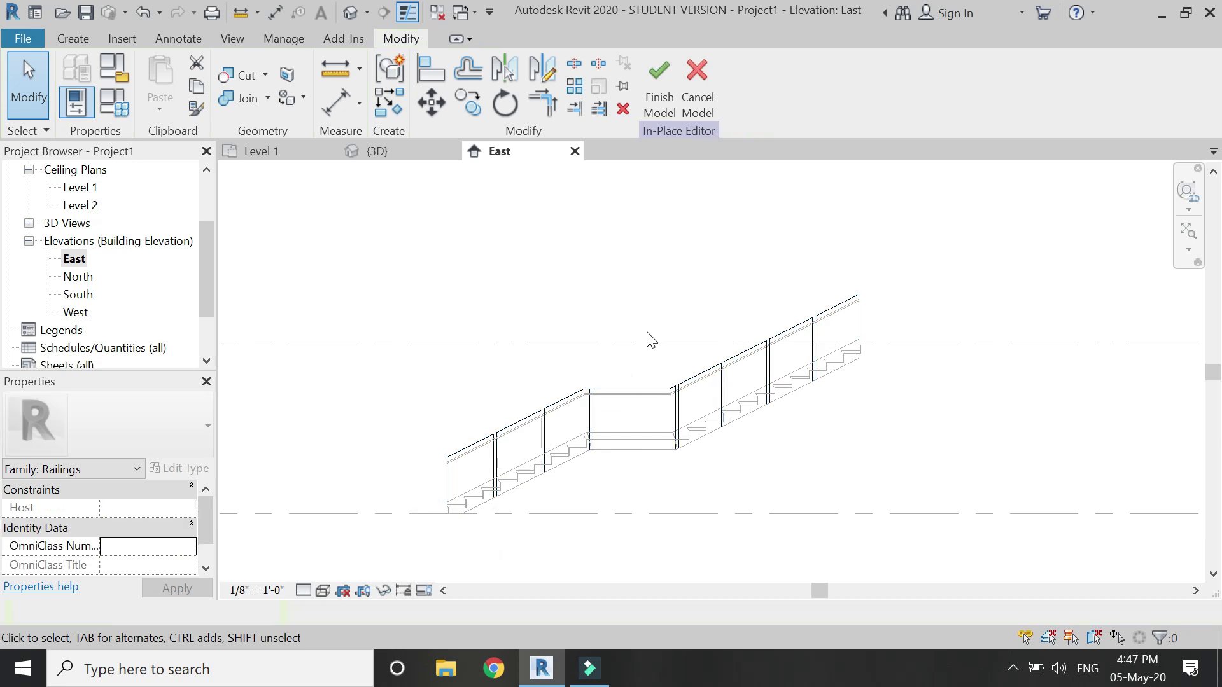
Step: Mirror the glass panel extrusion to the opposite side of the stair, drawing the mirror axis along the stair's centreline in the Level 1 plan
scroll(577, 502, up, 2)
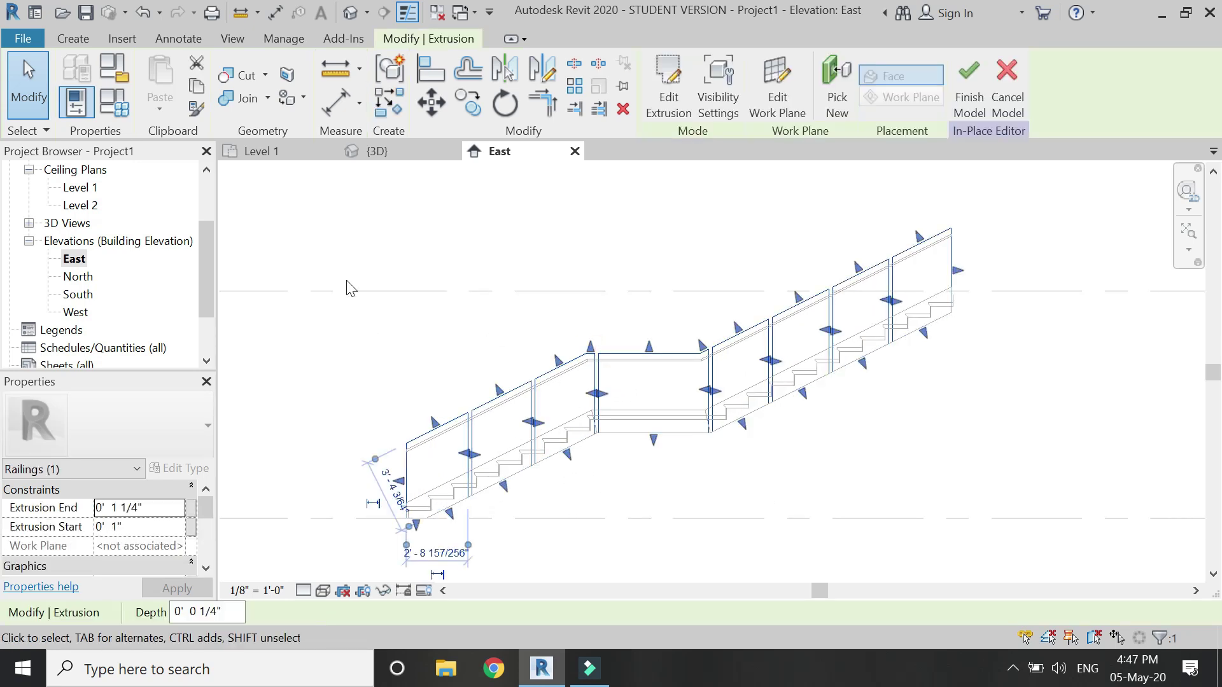
click(346, 284)
click(624, 352)
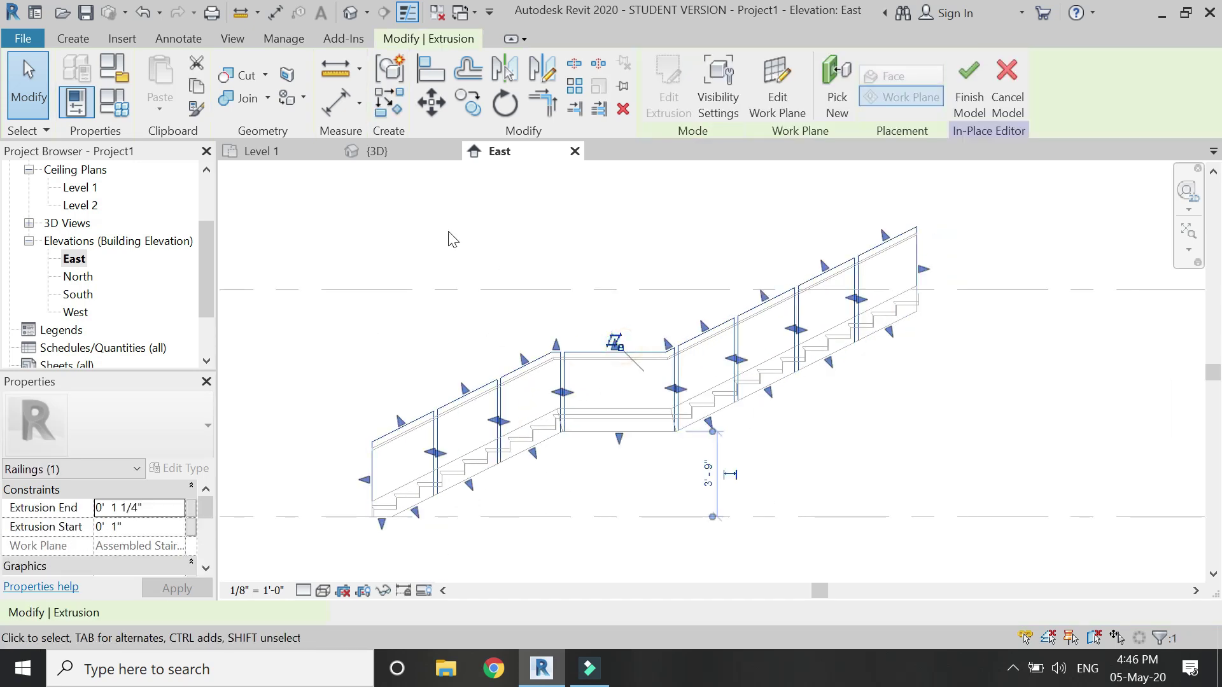
click(295, 149)
scroll(636, 286, down, 2)
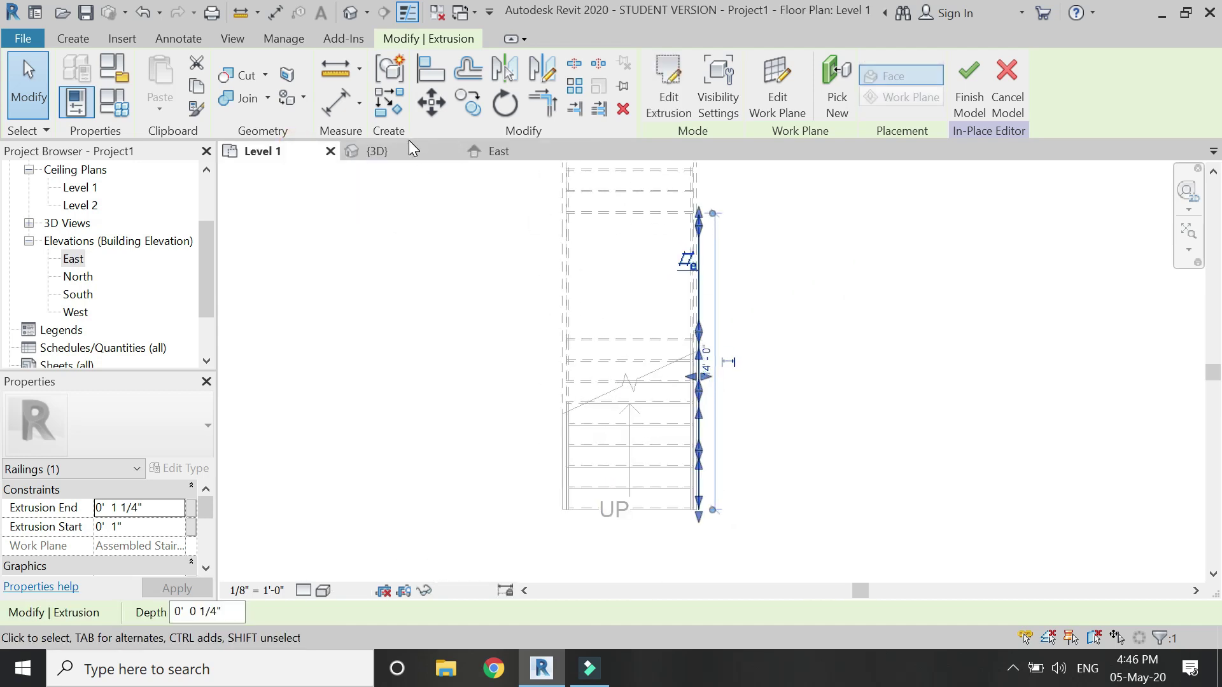
click(541, 68)
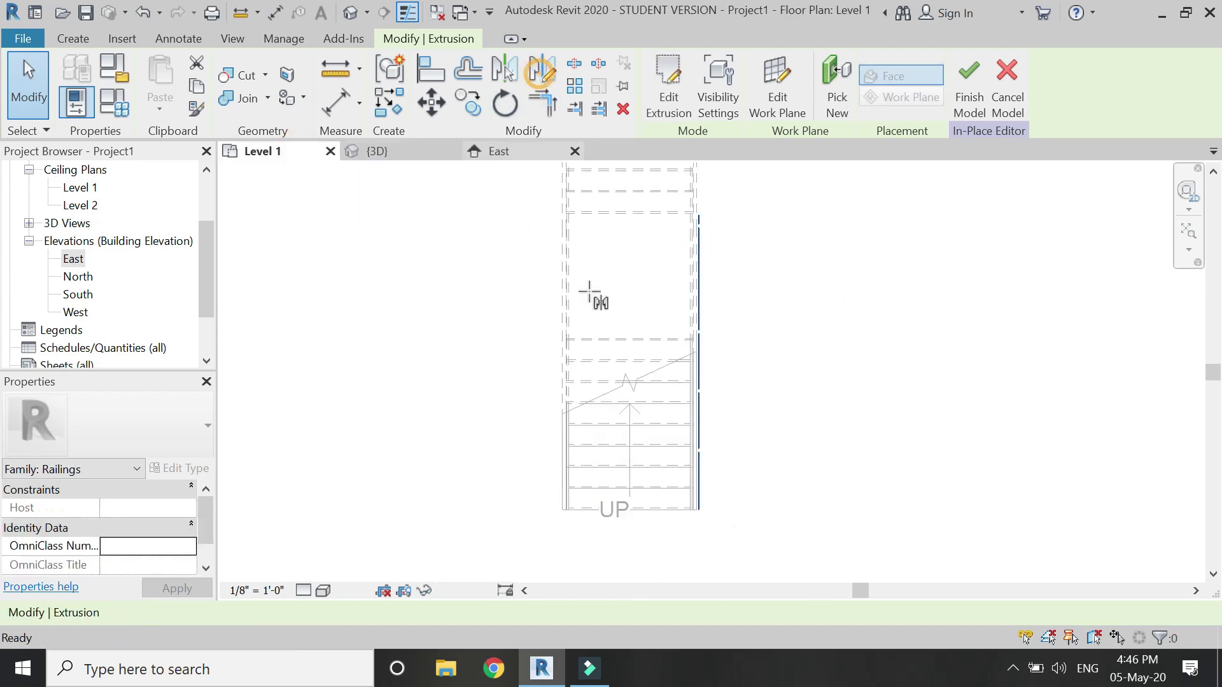
click(629, 340)
click(627, 309)
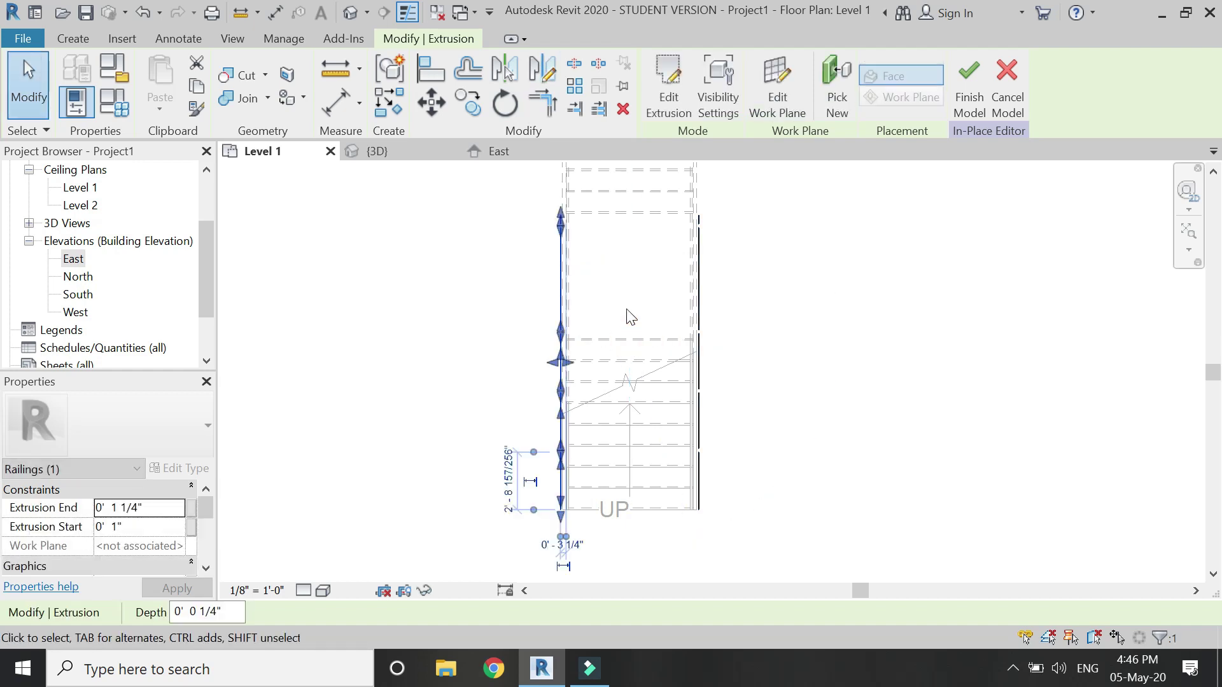
click(485, 292)
click(410, 158)
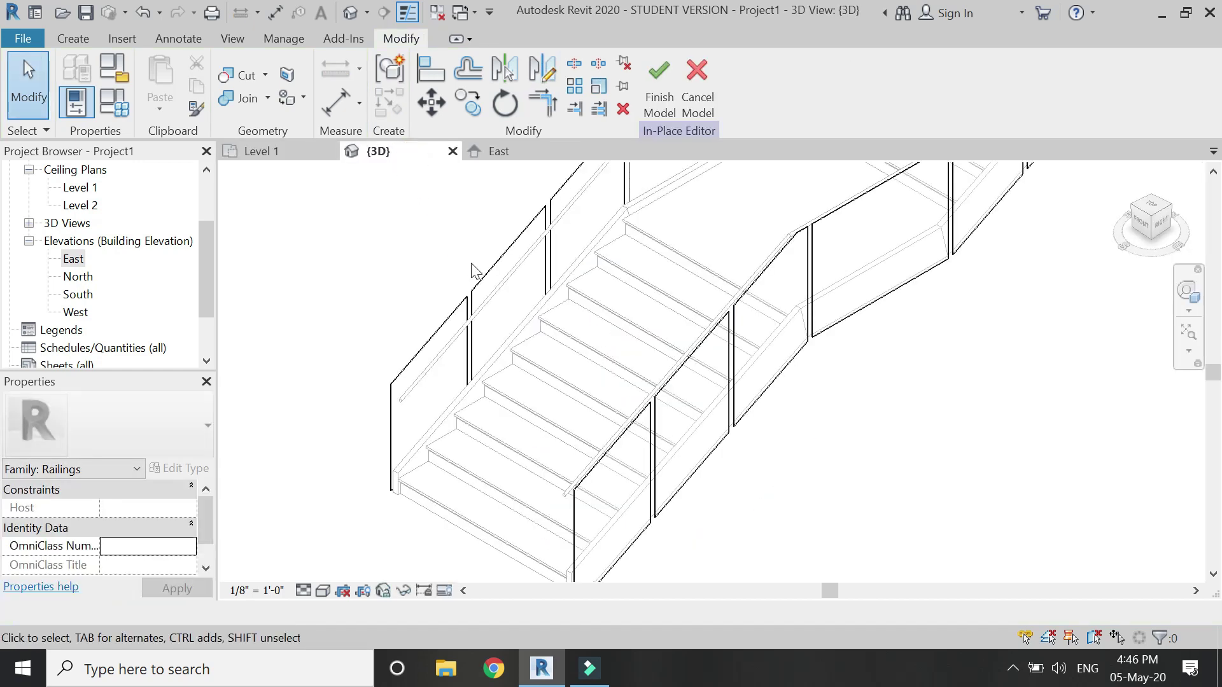
Step: Create a new family from the Generic Model template
click(518, 146)
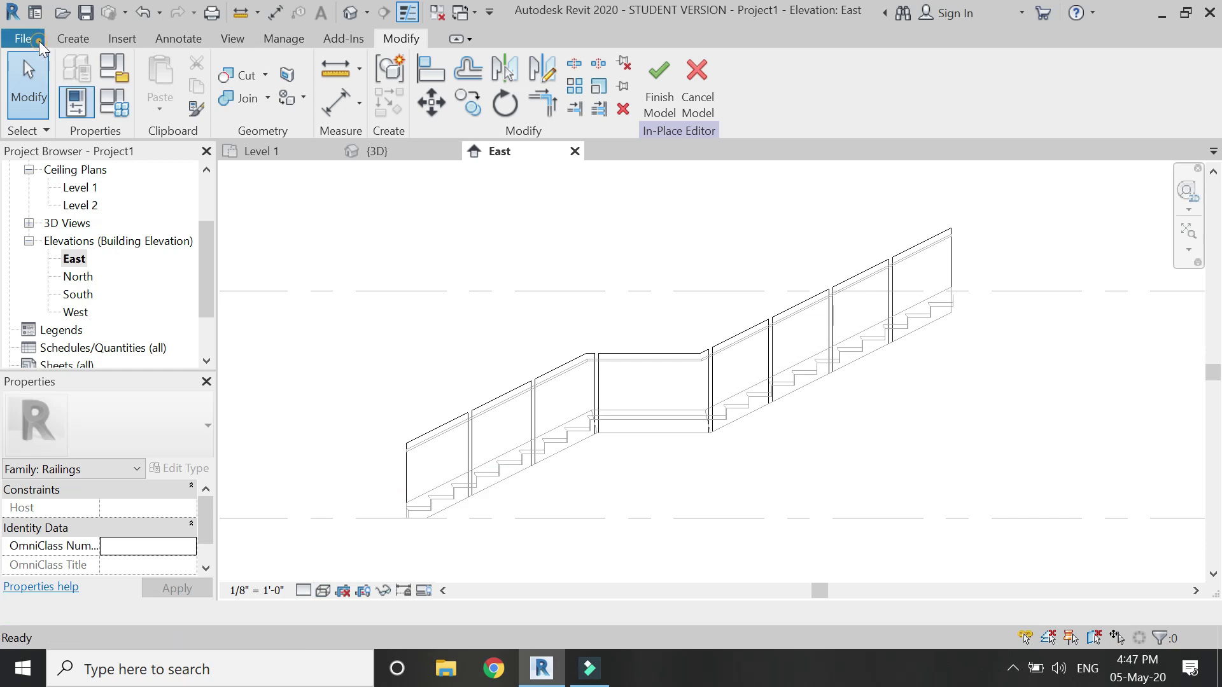
click(37, 40)
mouse_move(52, 127)
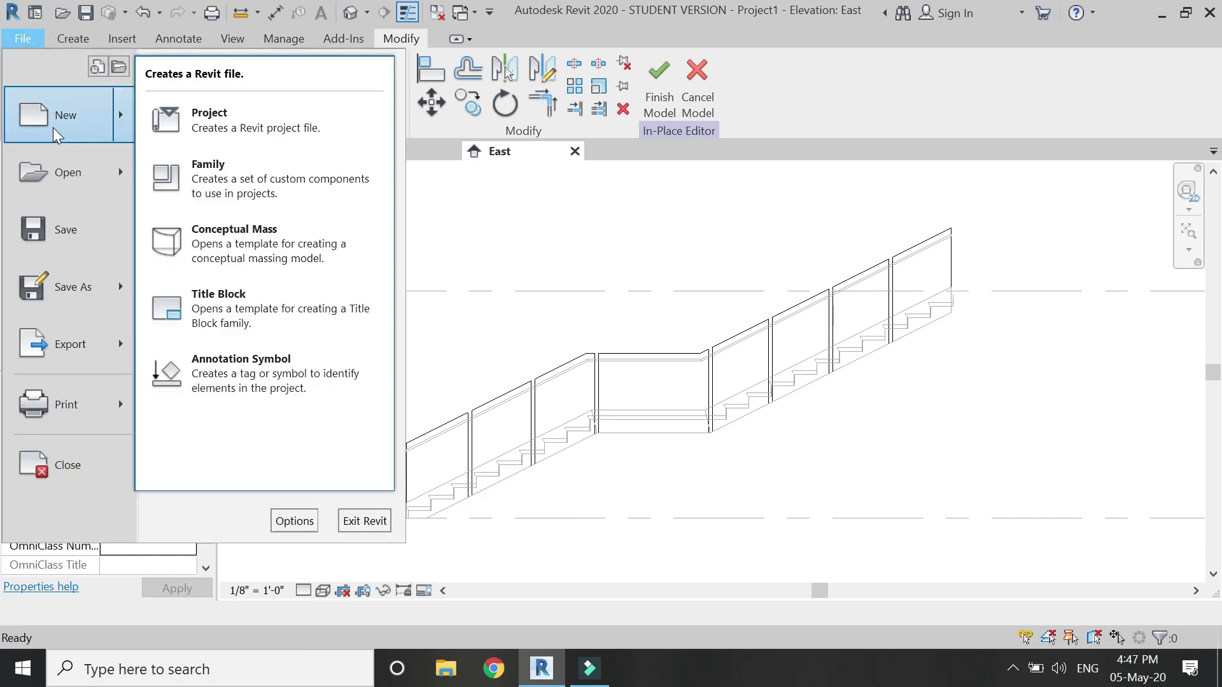
click(185, 165)
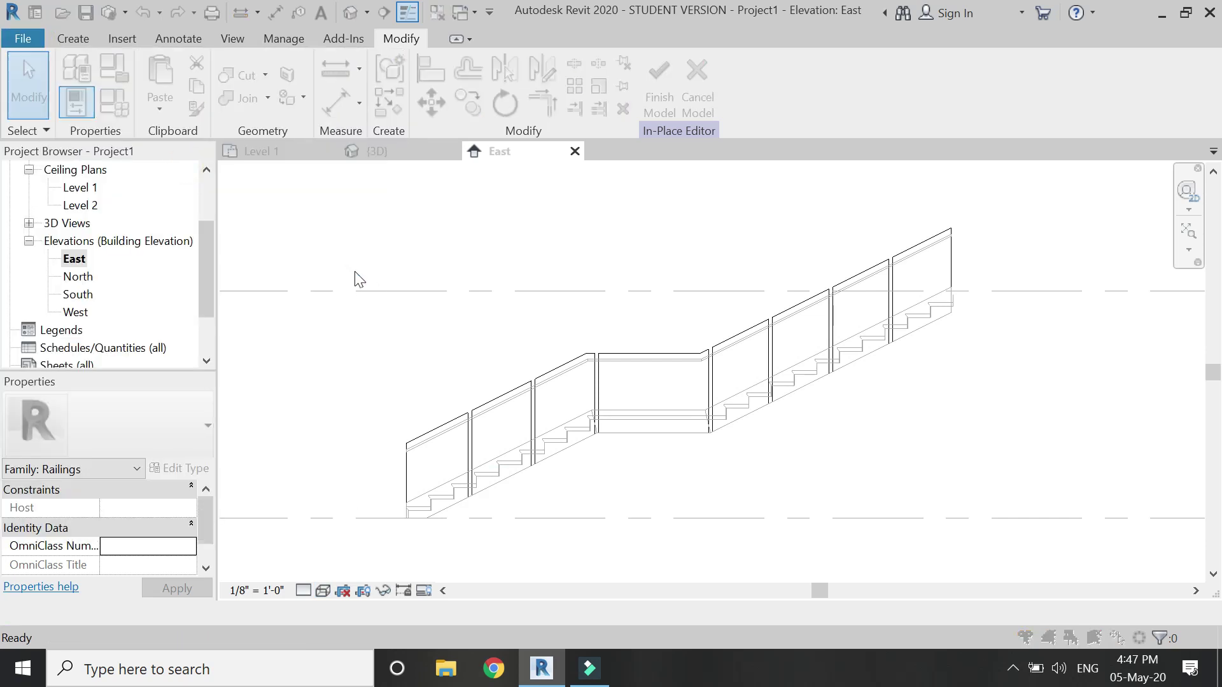
key(g)
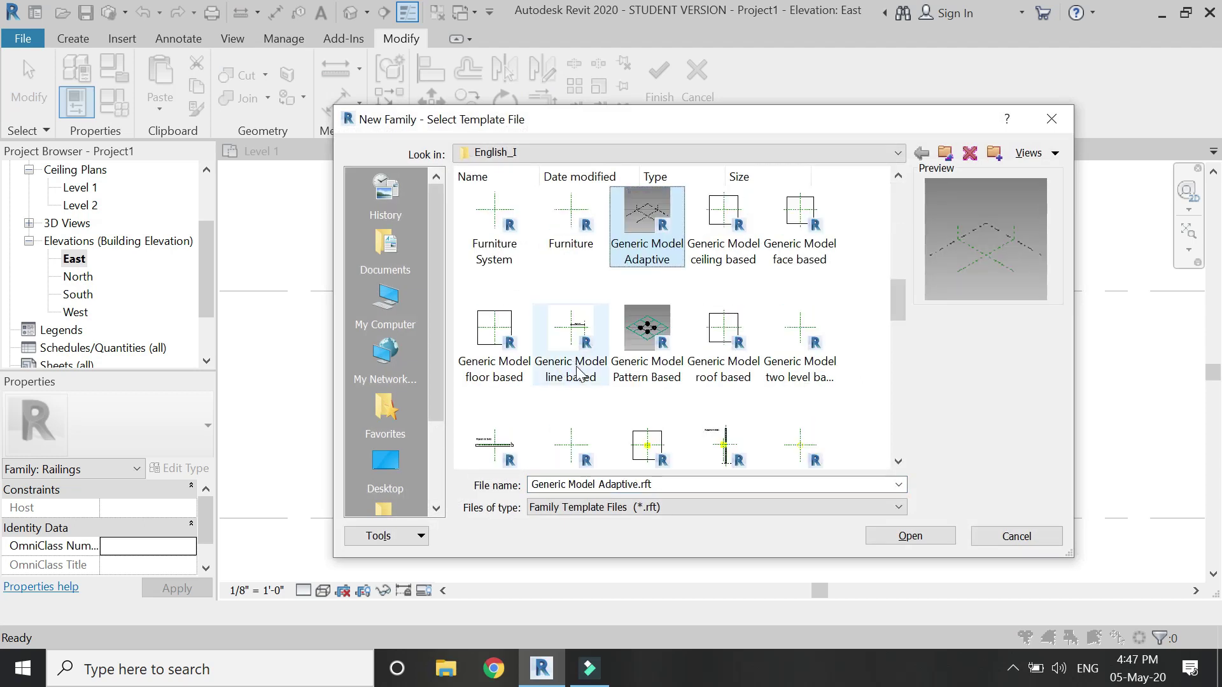
click(571, 445)
click(911, 537)
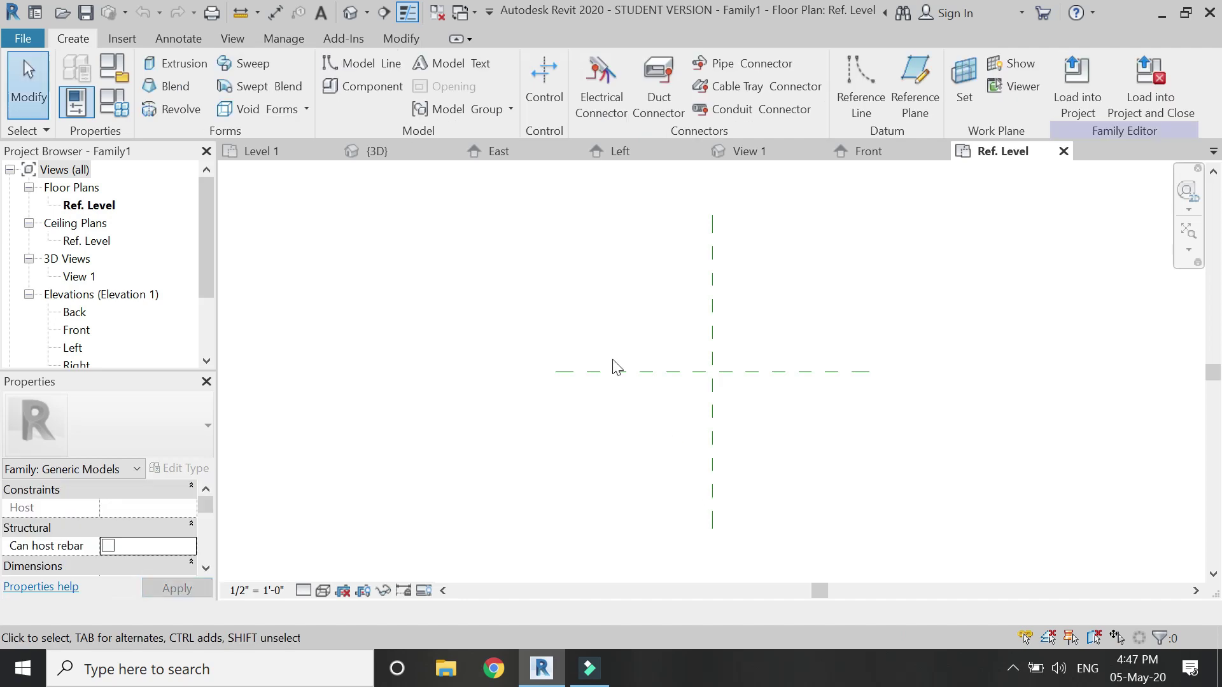
Step: In the Front elevation, extrude a circle of 0.5" radius centred on the intersection of the reference planes, with an extrusion end of 4"
click(862, 154)
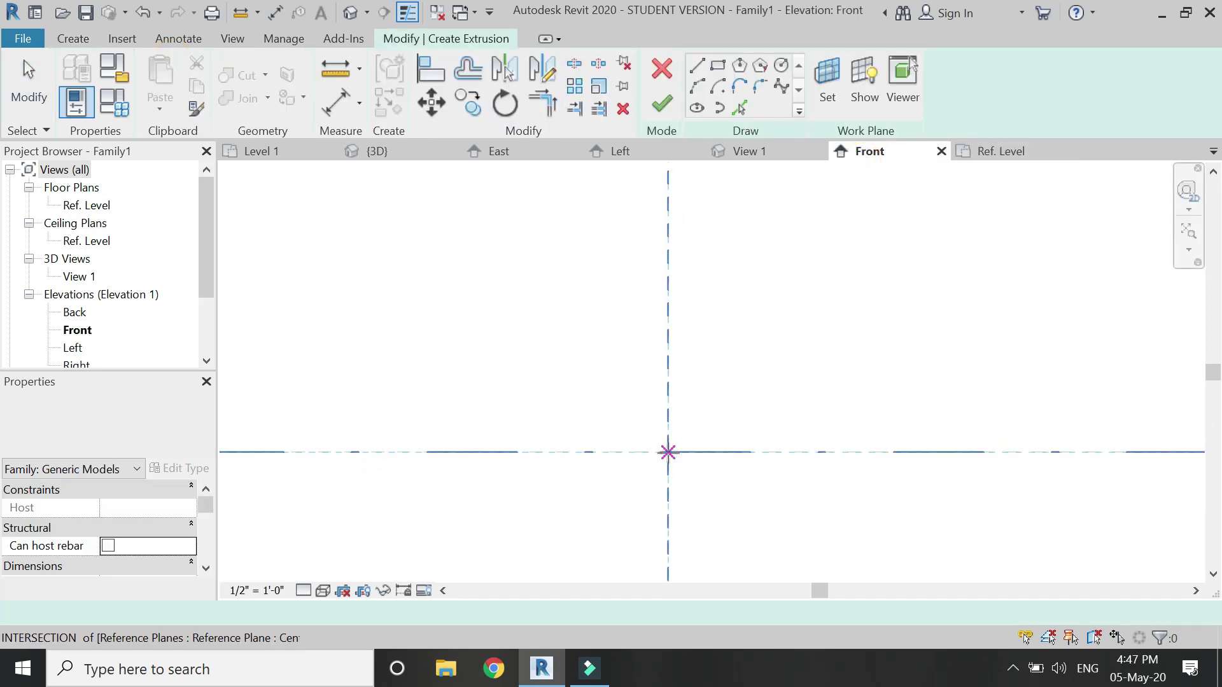
click(781, 66)
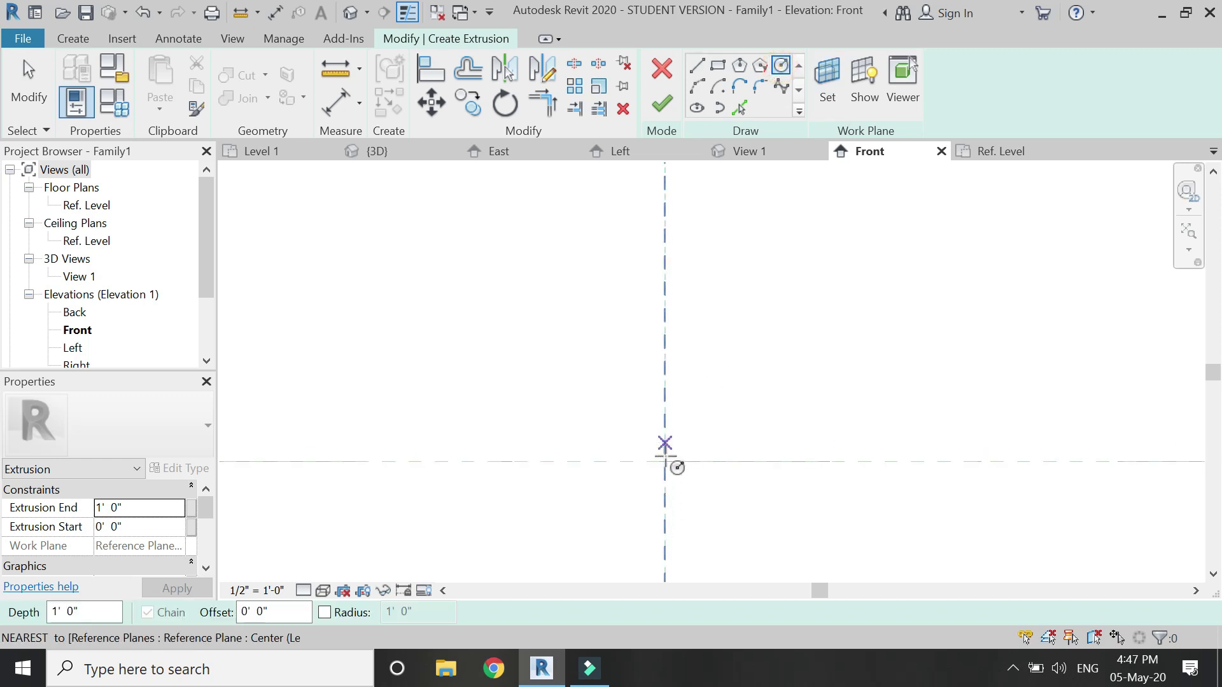
click(665, 461)
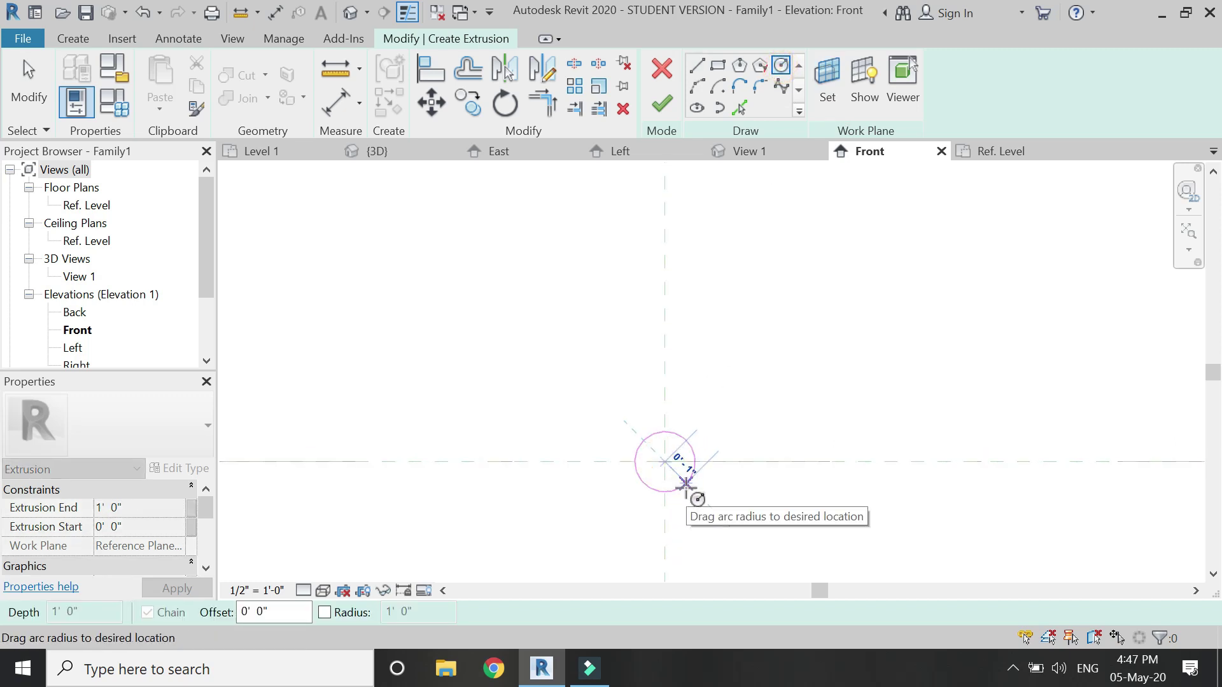
text(0.5)
key(Return)
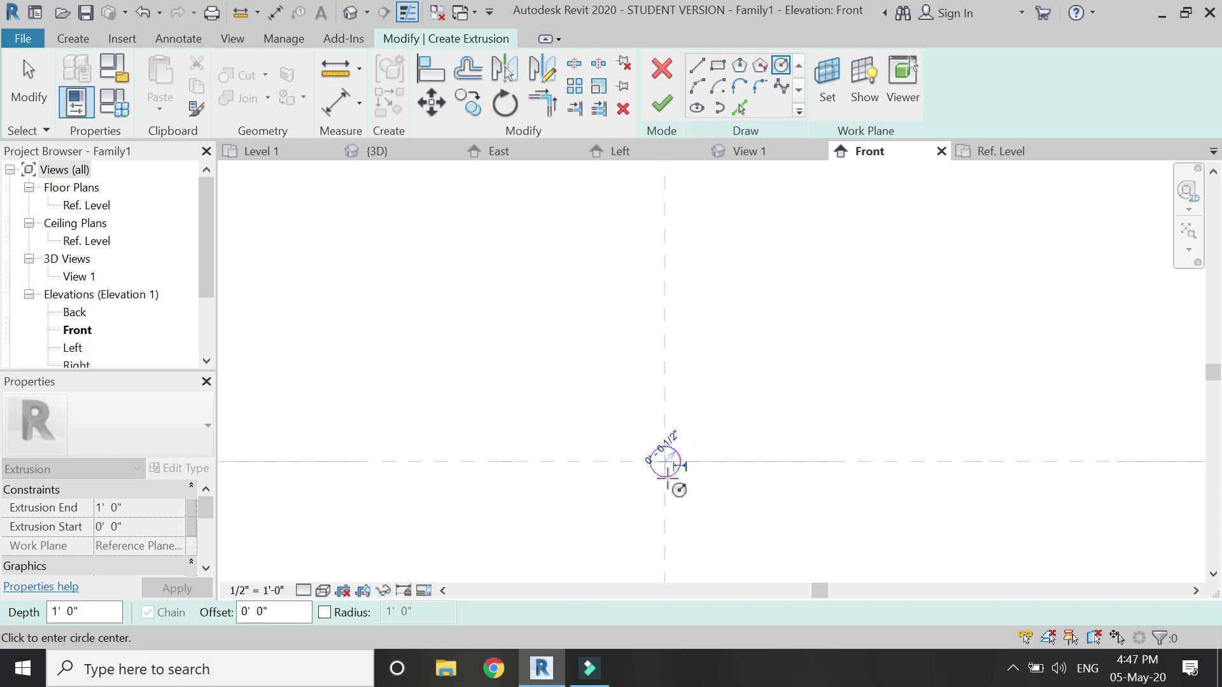
click(143, 511)
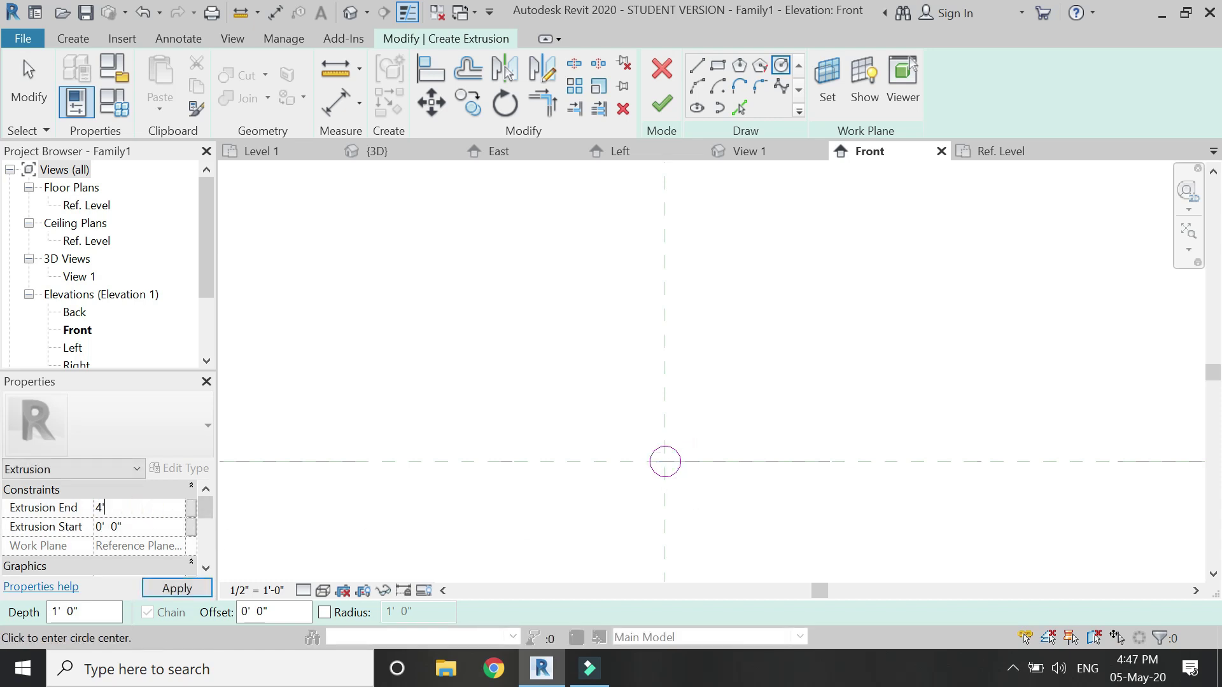
click(662, 104)
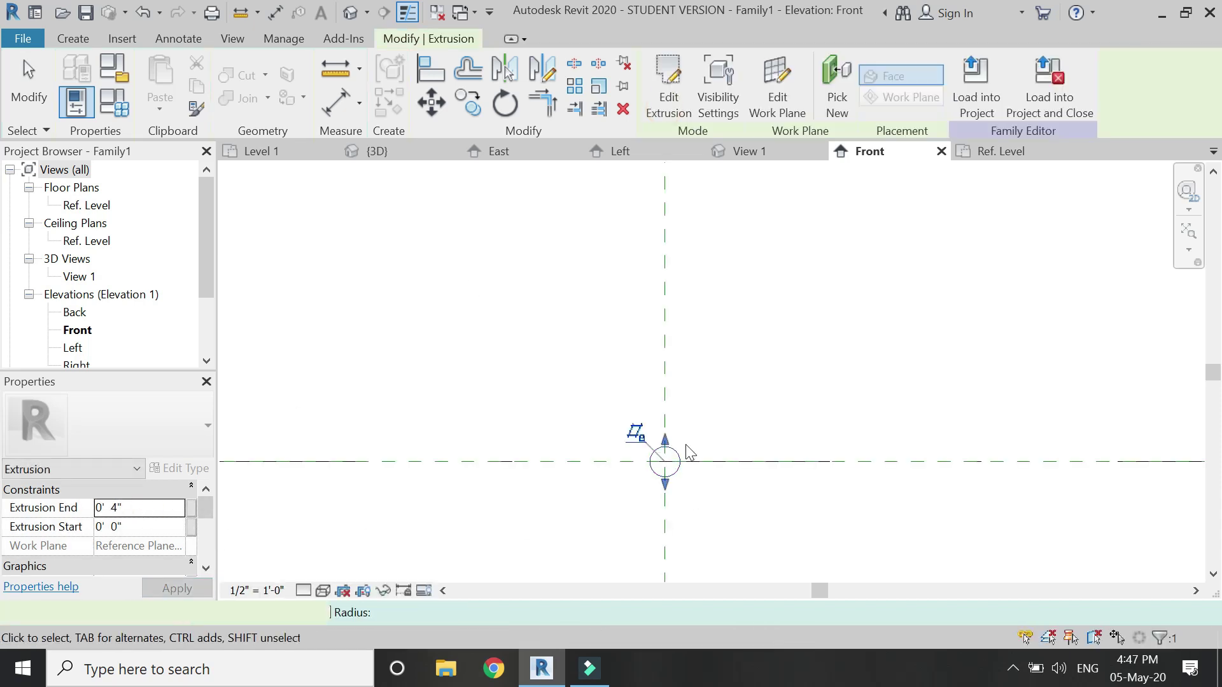
Step: Copy the round pin extrusion about 3" straight up along the vertical centre reference plane
click(636, 432)
click(678, 458)
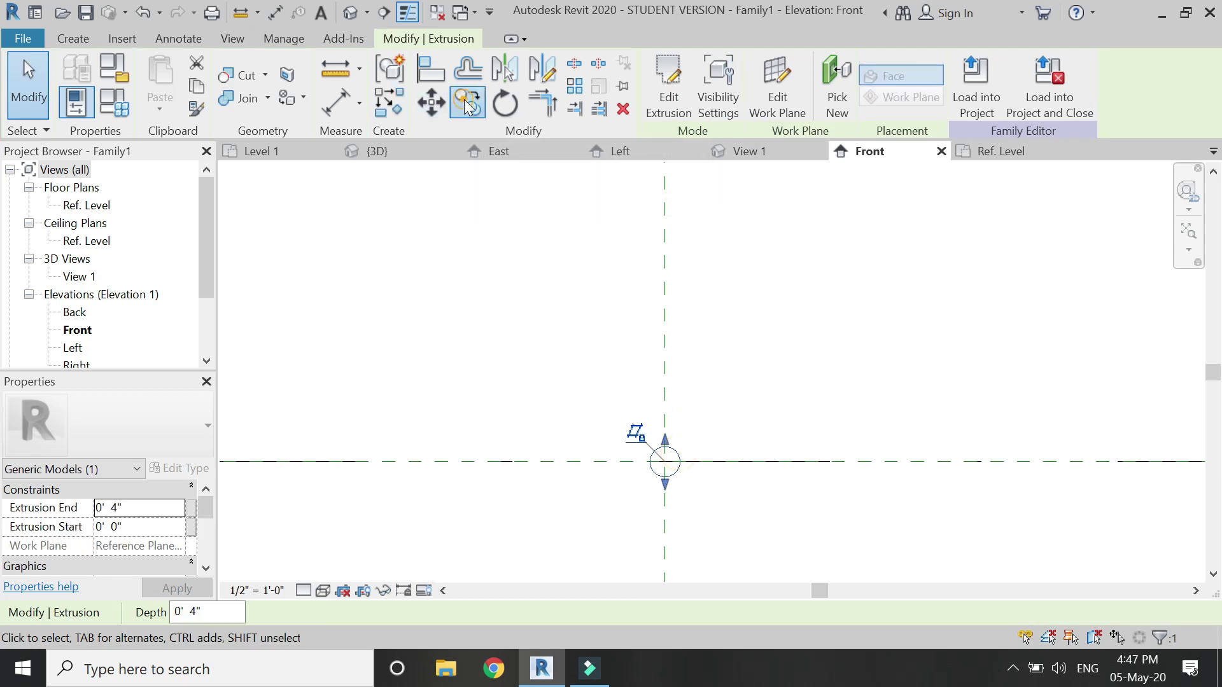
key(r)
key(o)
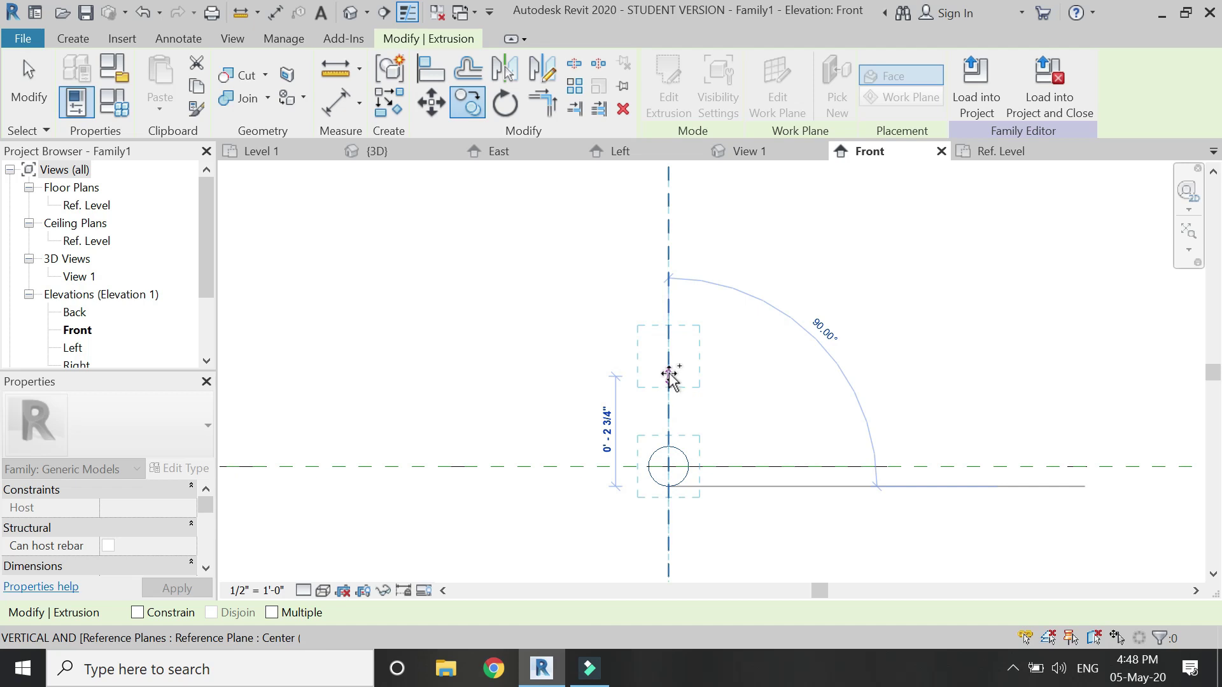
click(669, 368)
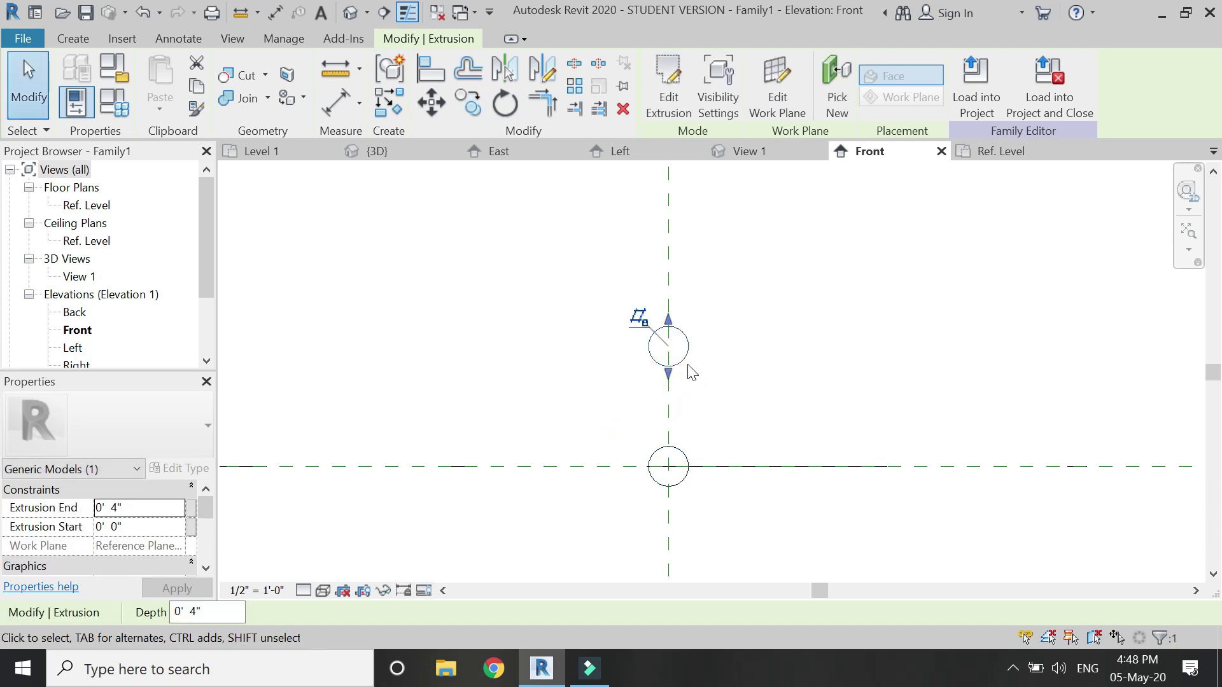
Step: Move the upper pin about 3/4" straight down toward the lower pin
key(m)
key(v)
scroll(681, 379, up, 2)
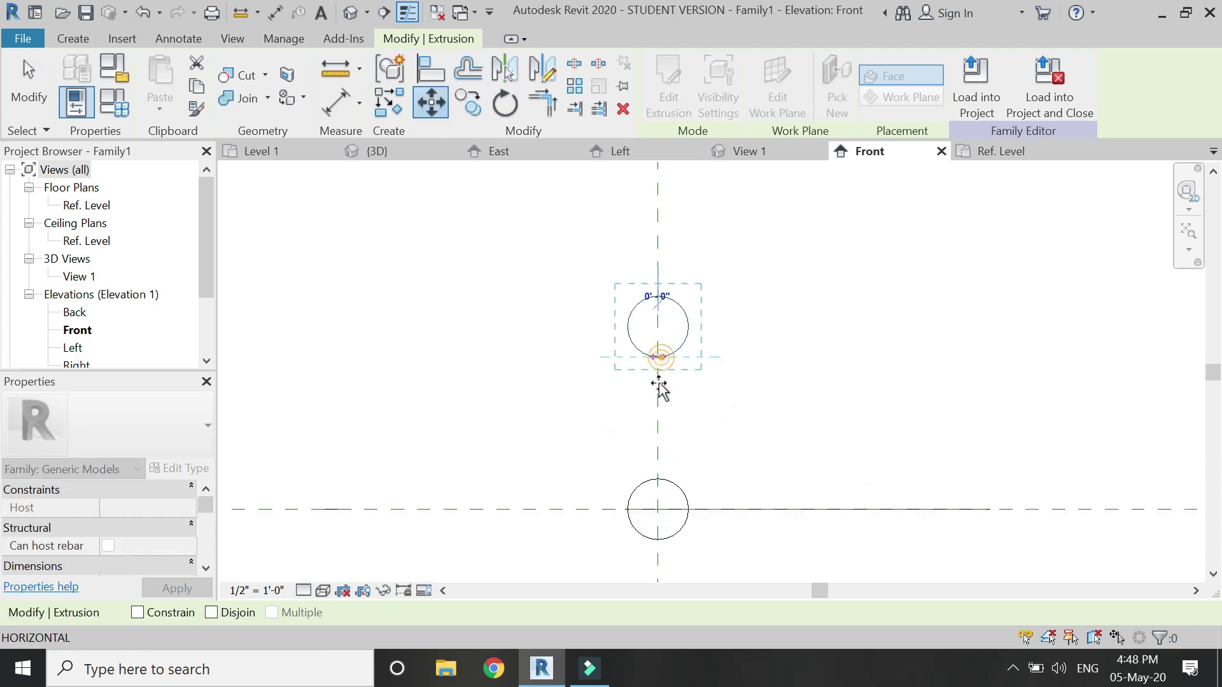
click(658, 357)
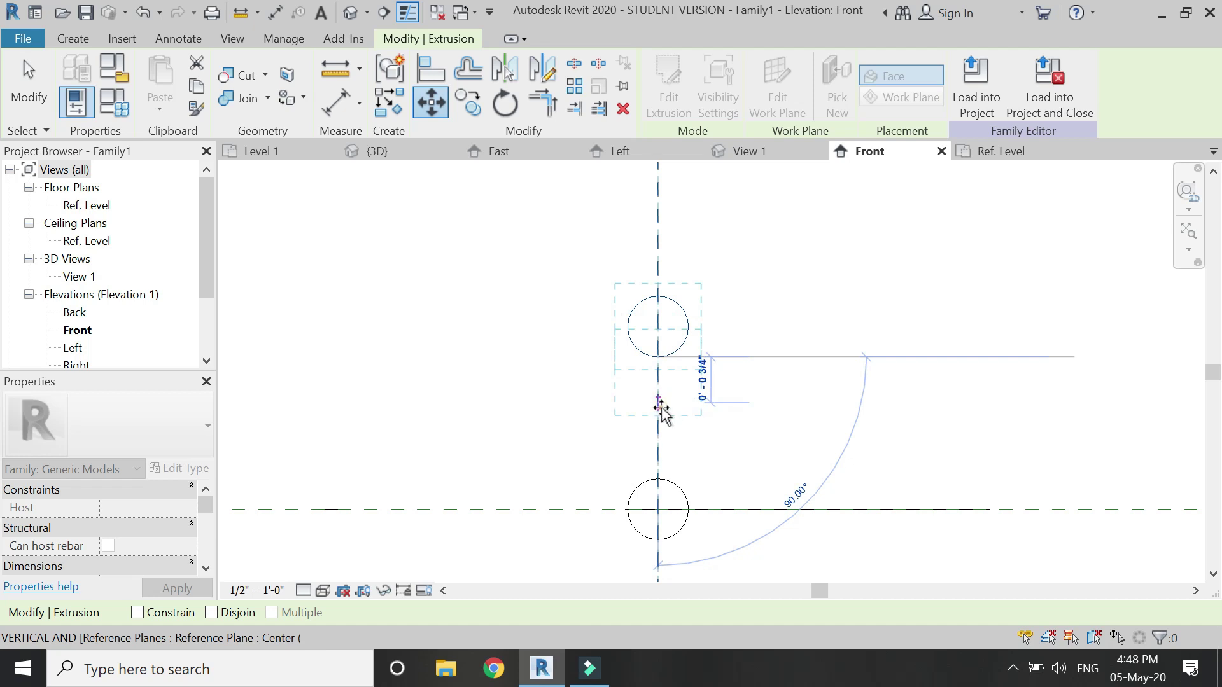
click(660, 410)
key(Escape)
scroll(733, 388, down, 5)
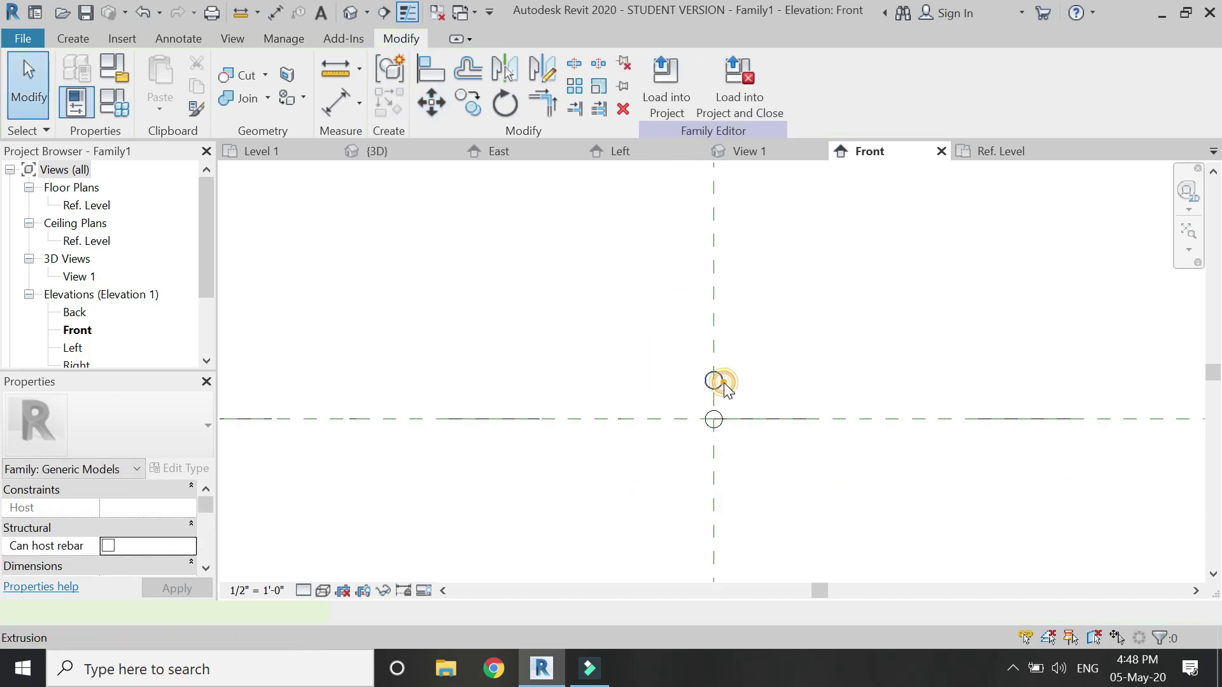
Step: Associate the material of both pins with a new family type parameter named steel
click(726, 389)
scroll(727, 421, up, 2)
ctrl+click(714, 425)
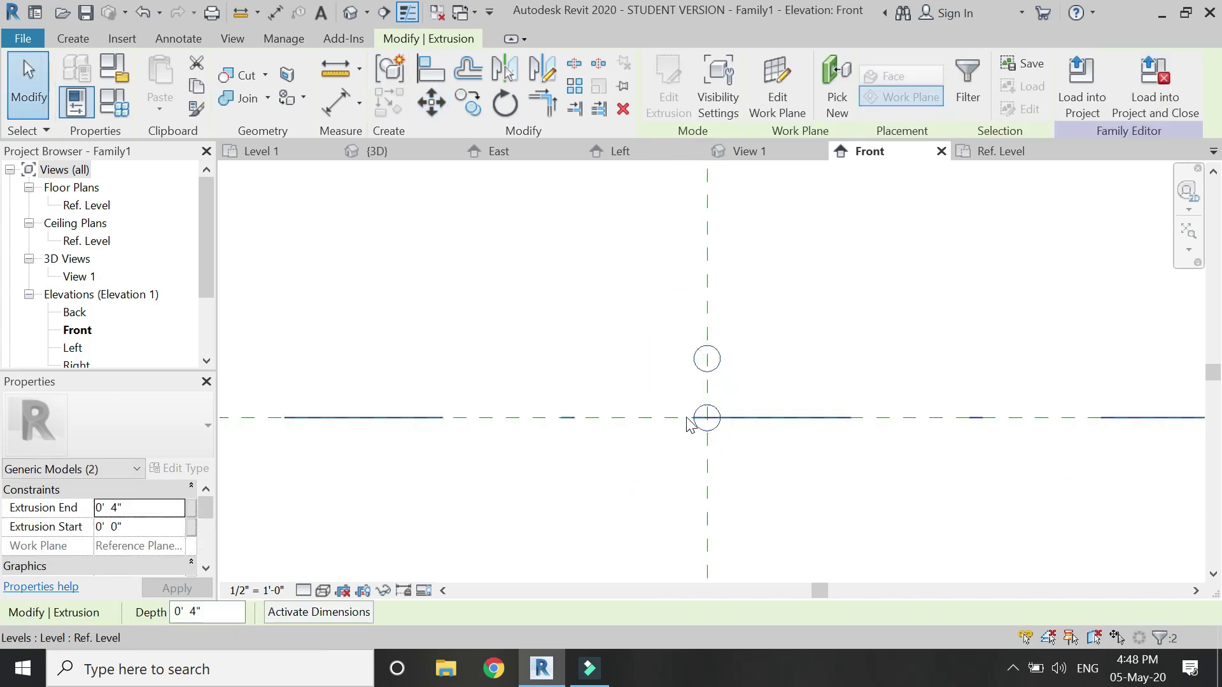
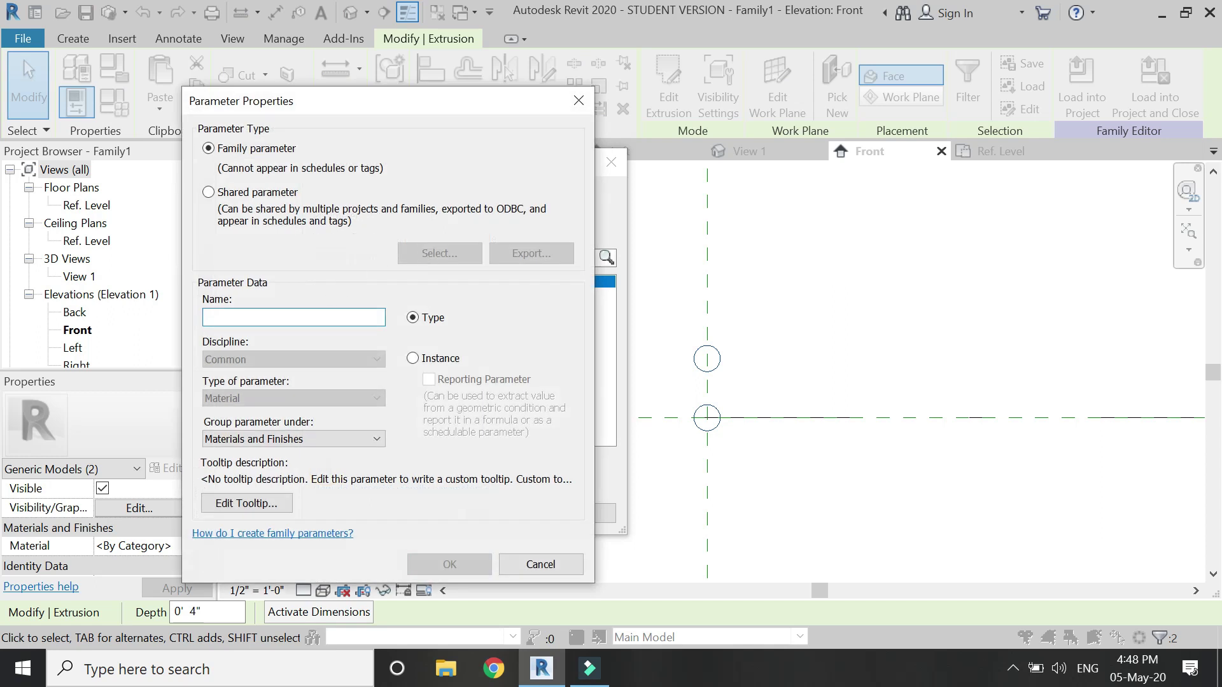
text(eel)
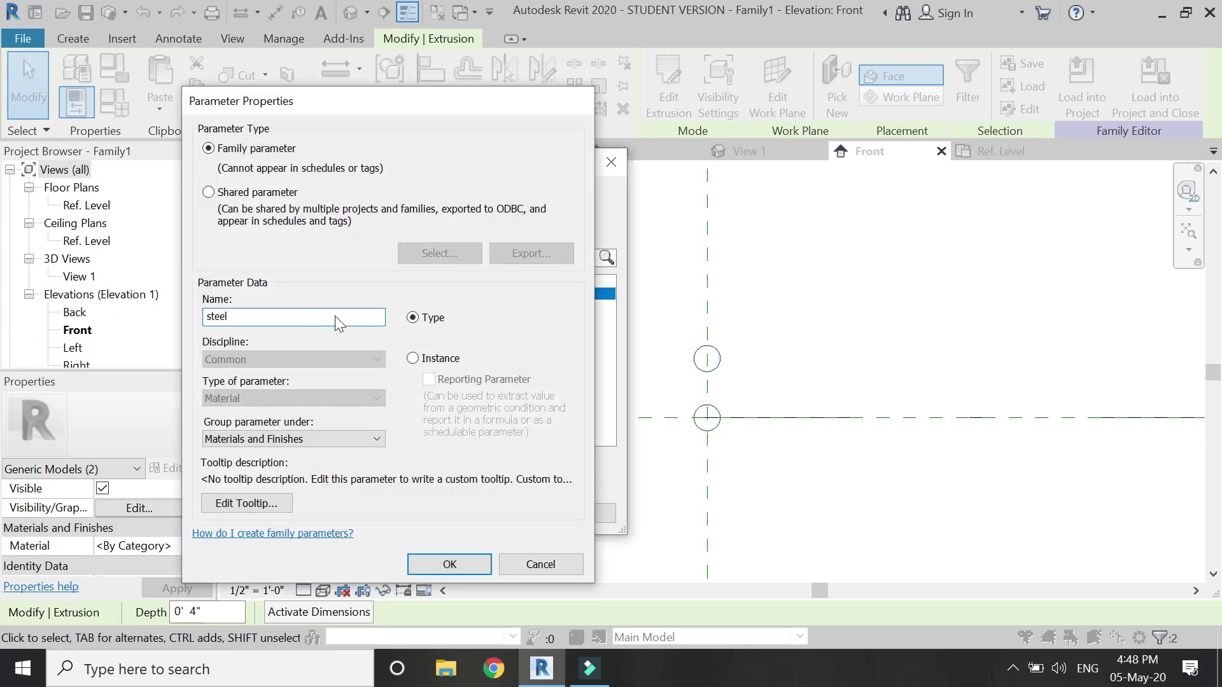
key(Return)
click(502, 513)
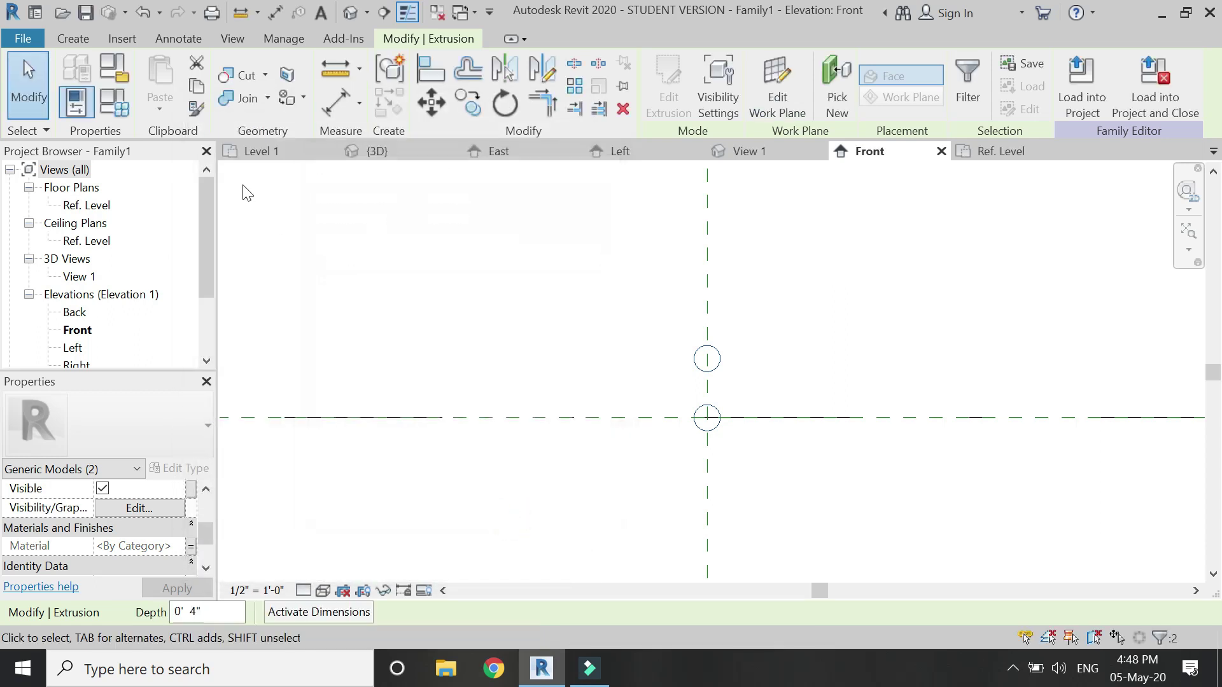
Step: Assign the Steel, Polished library material to the steel parameter in the family types
click(128, 107)
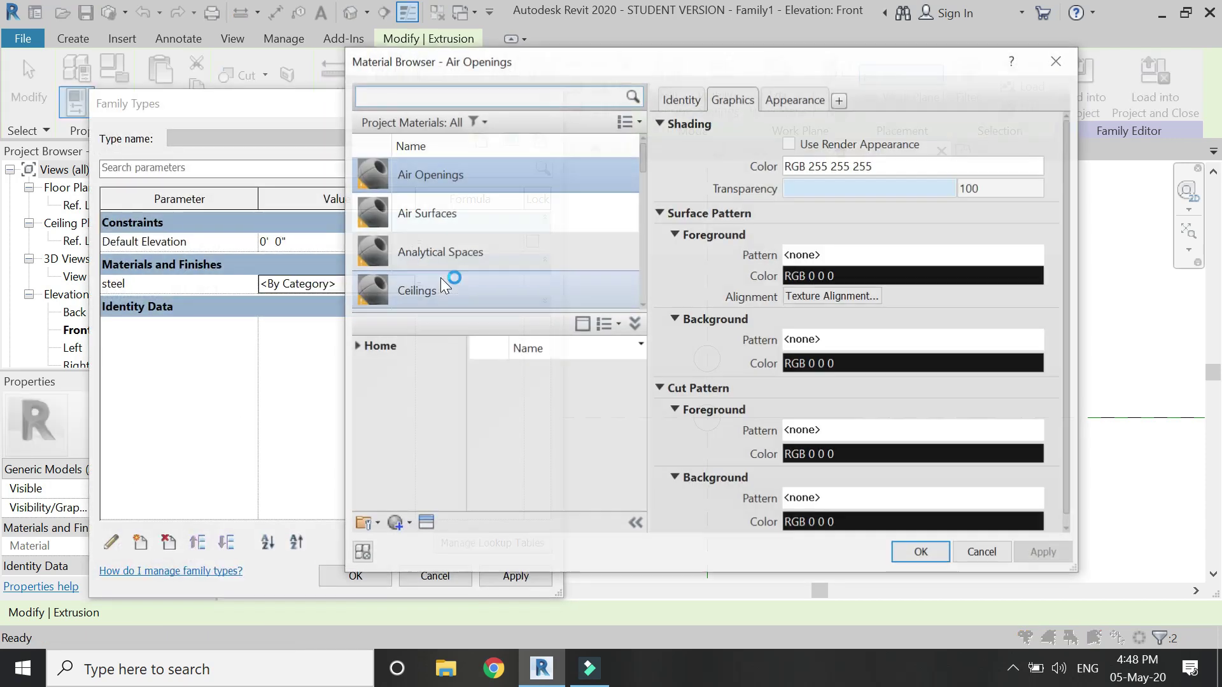
text(steel)
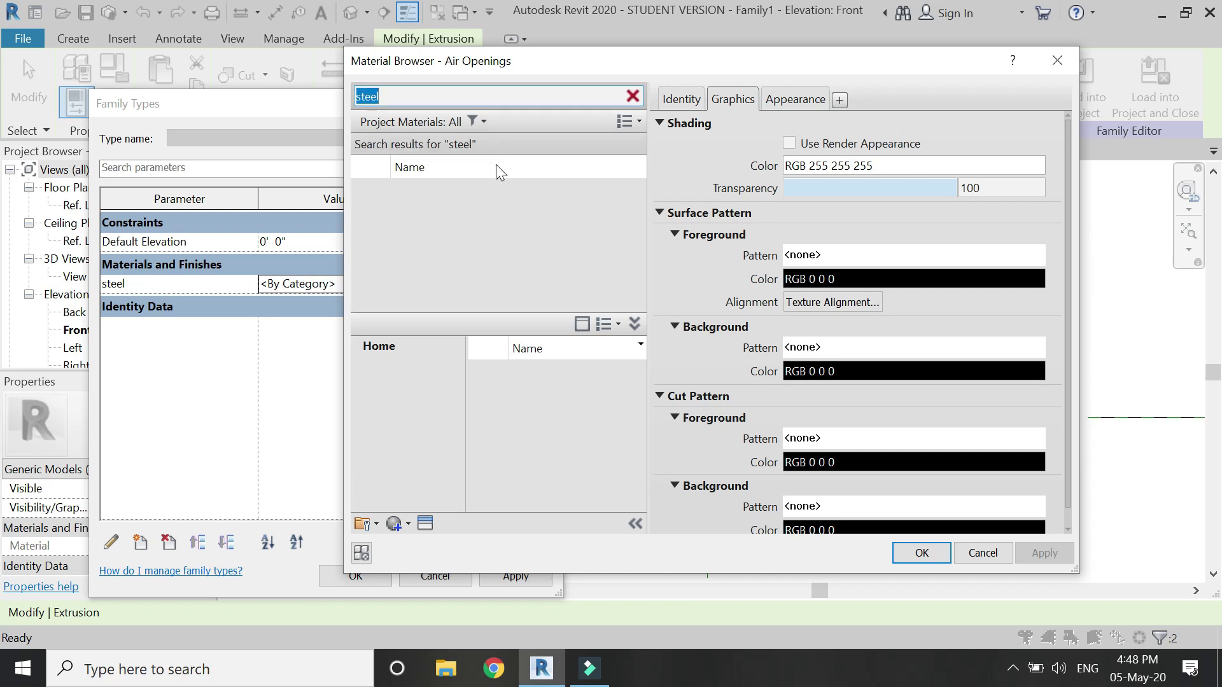
scroll(545, 420, down, 3)
scroll(545, 436, up, 1)
click(545, 424)
drag(546, 424, 428, 220)
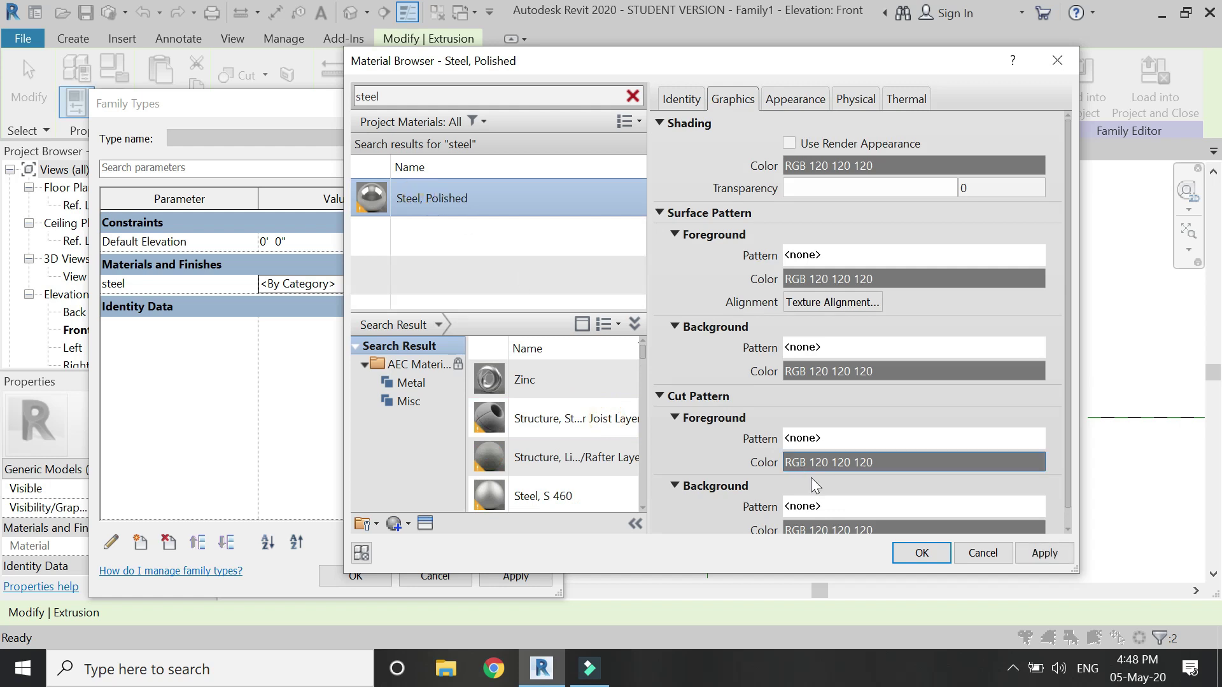
click(923, 552)
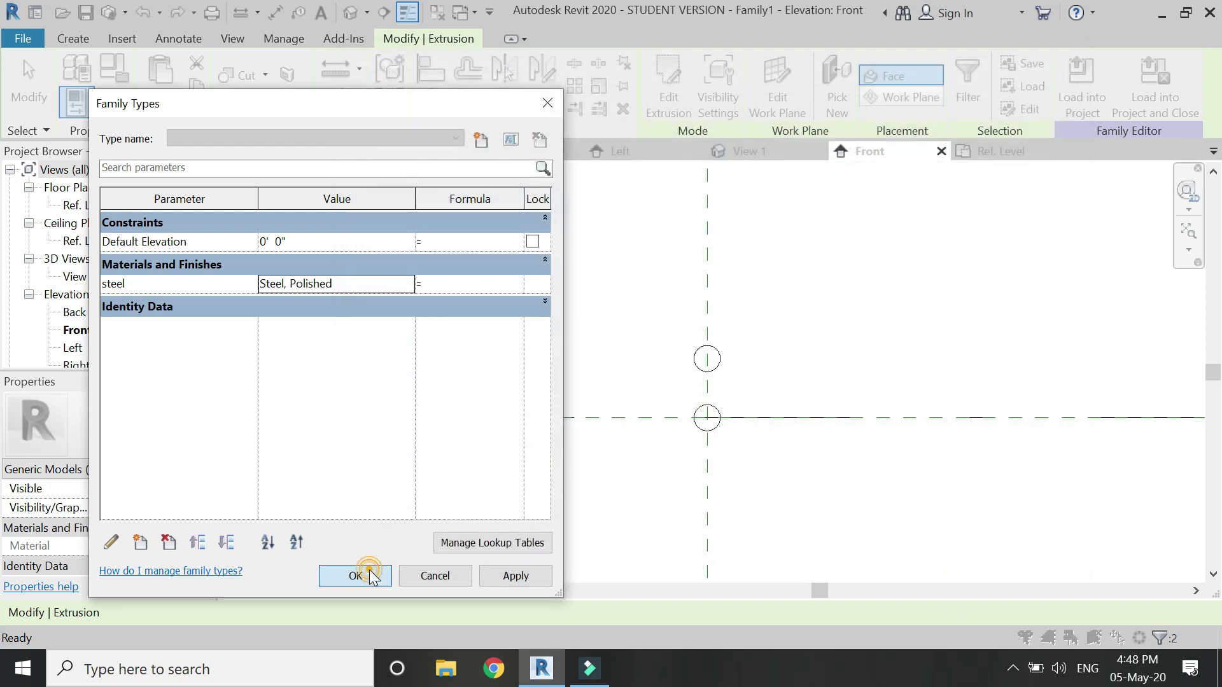
click(369, 574)
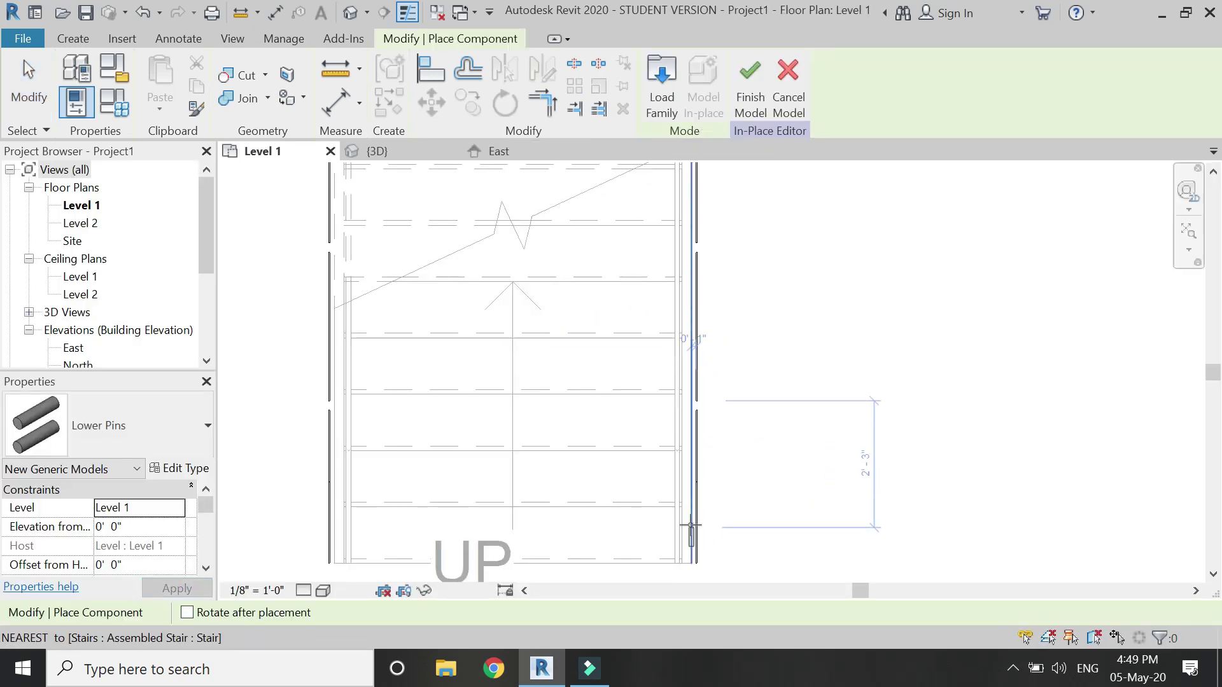
Step: Stop placing the Lower Pins component and switch to the East elevation showing the glass panels
key(Escape)
click(491, 152)
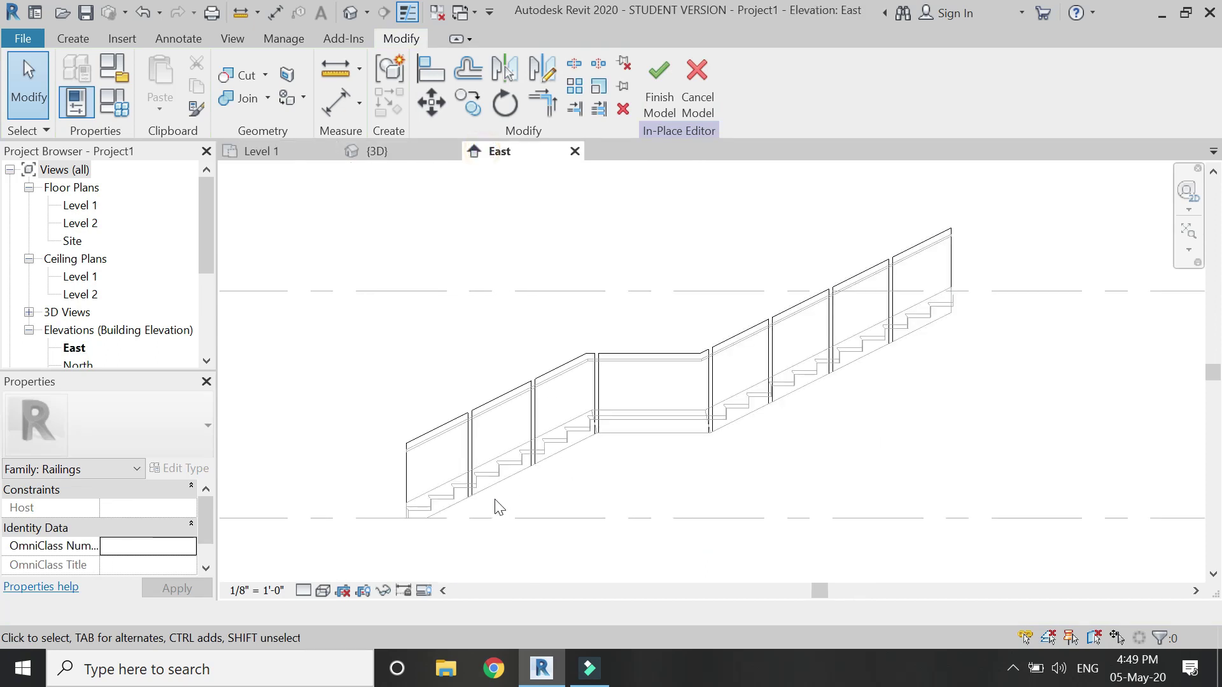
scroll(427, 499, up, 3)
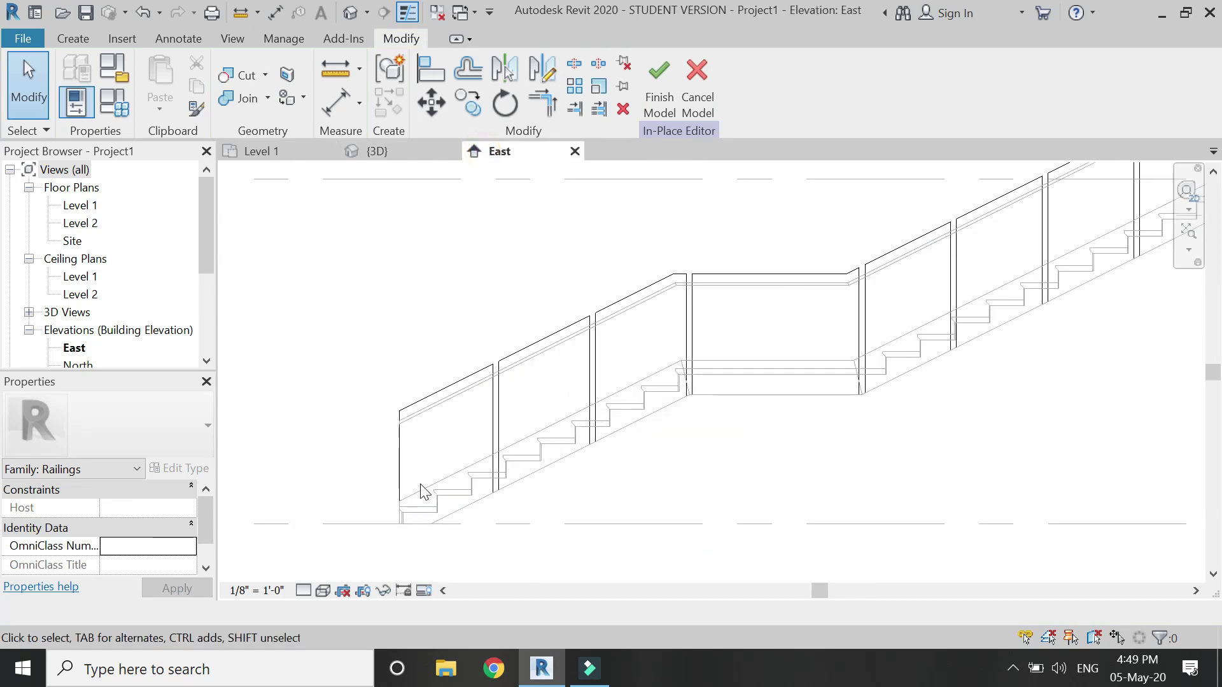
click(450, 378)
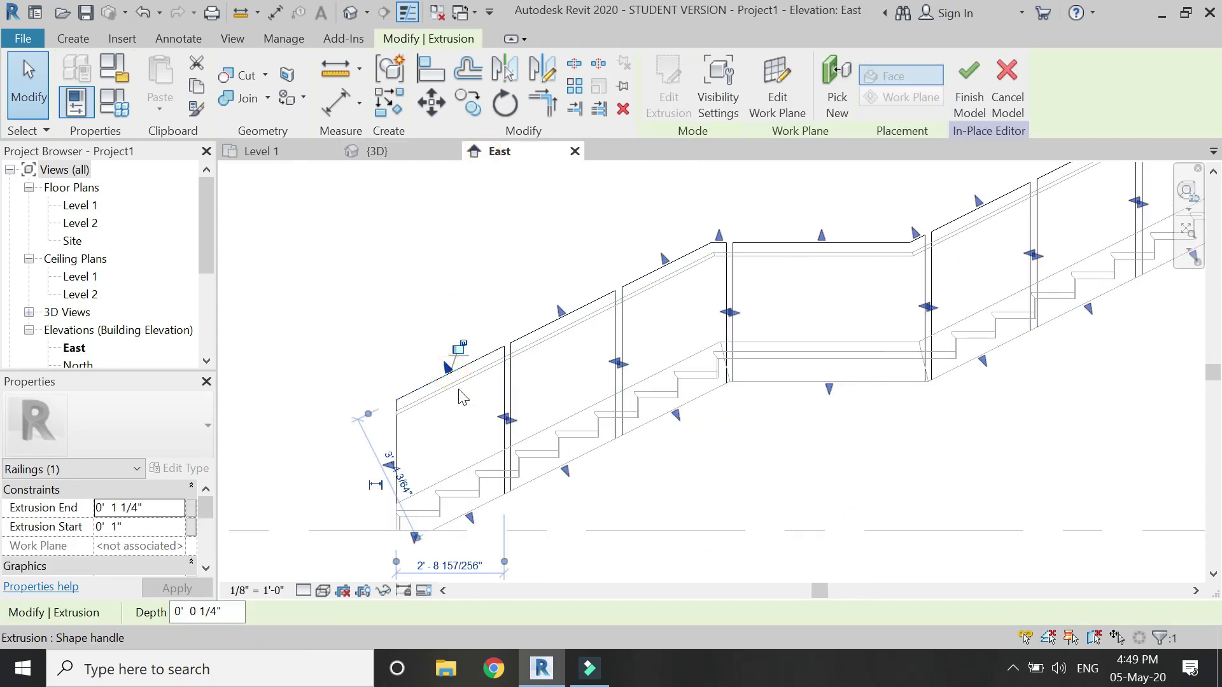
key(Escape)
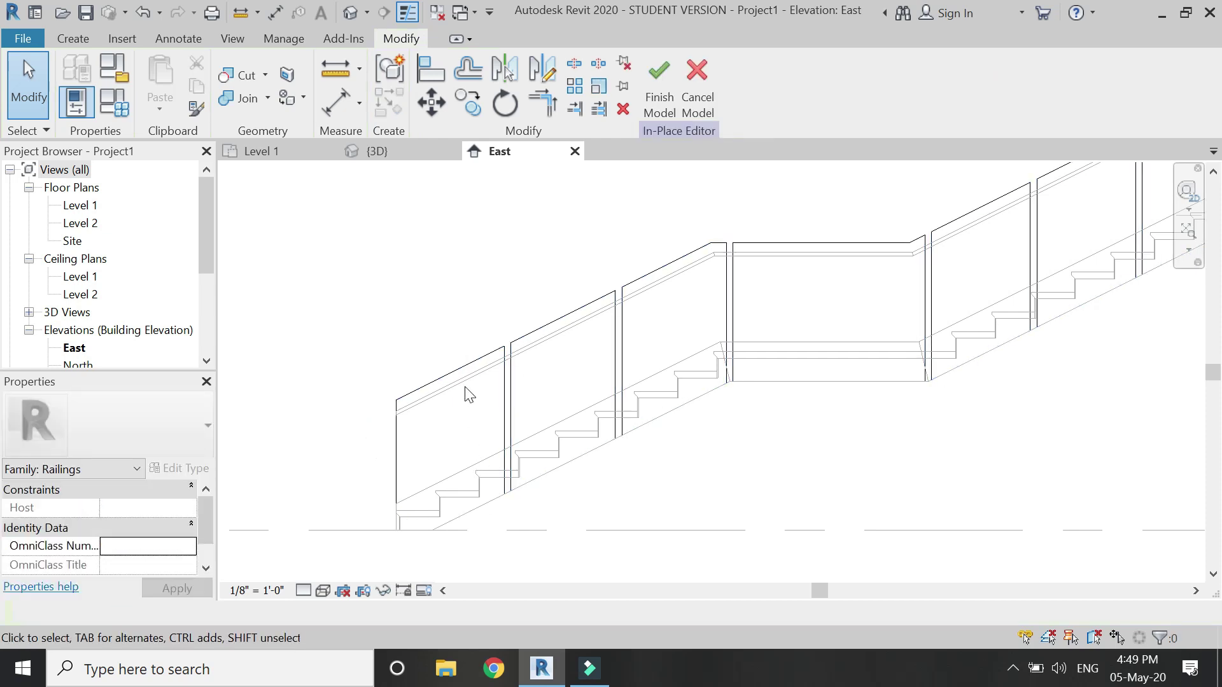
scroll(452, 495, down, 2)
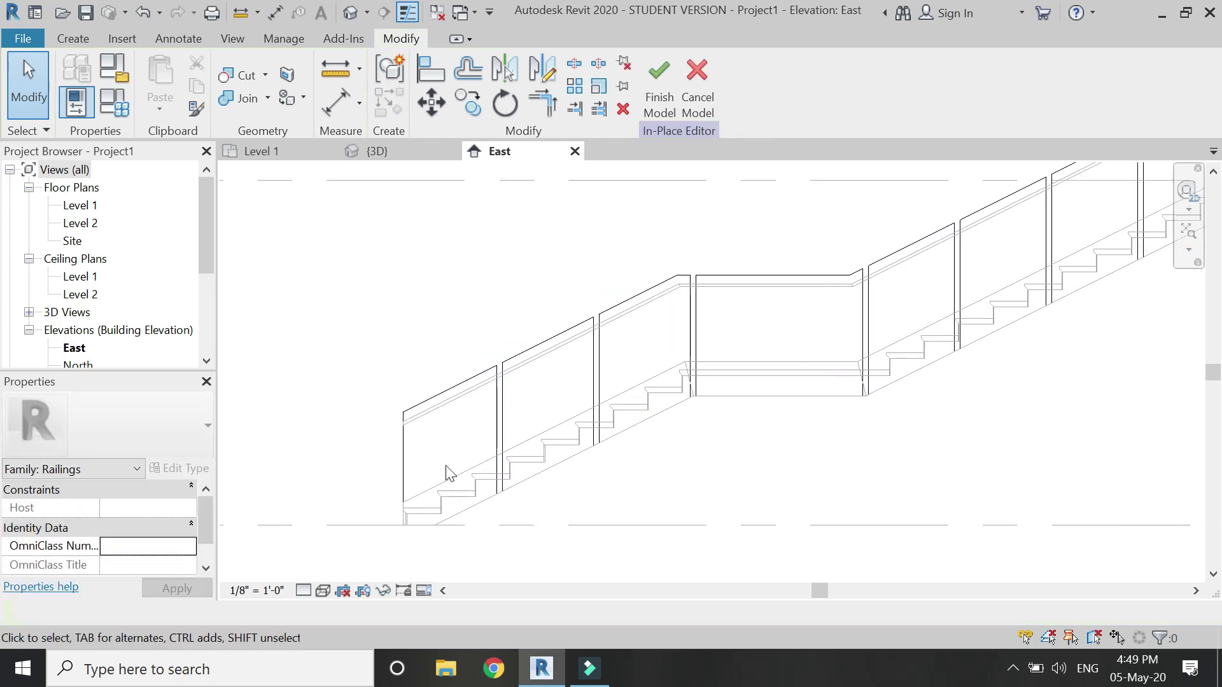
scroll(450, 474, up, 1)
Step: Draw six vertical reference planes in the East elevation, two across each of the three lower-flight glass panels
key(p)
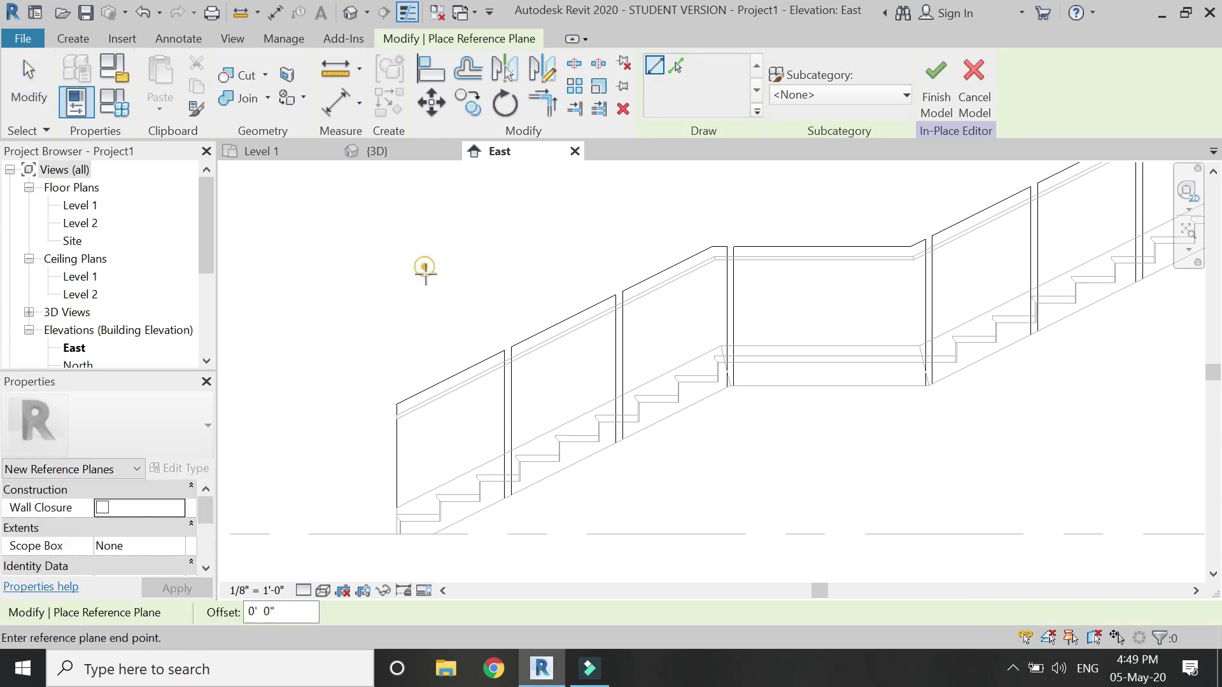
click(424, 547)
click(464, 257)
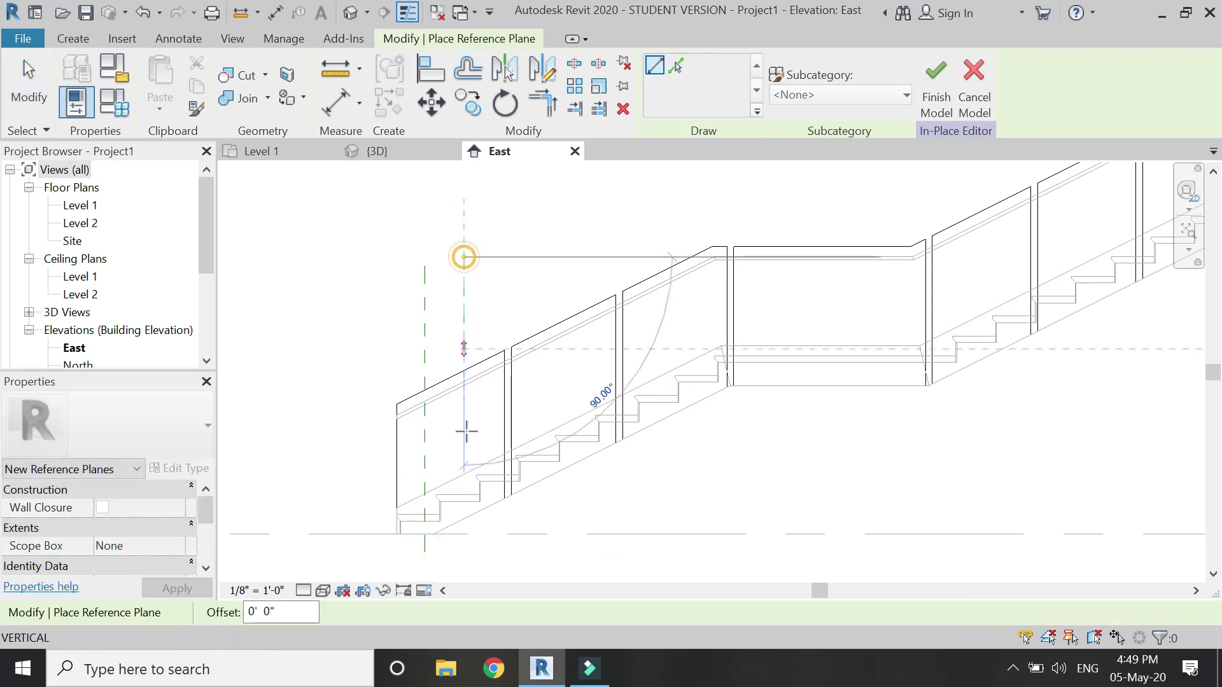
click(463, 564)
click(537, 237)
click(538, 518)
click(576, 216)
click(576, 495)
click(653, 202)
click(653, 459)
click(698, 186)
click(698, 446)
Step: Draw three spaced vertical reference planes across the landing's glass panel
click(781, 189)
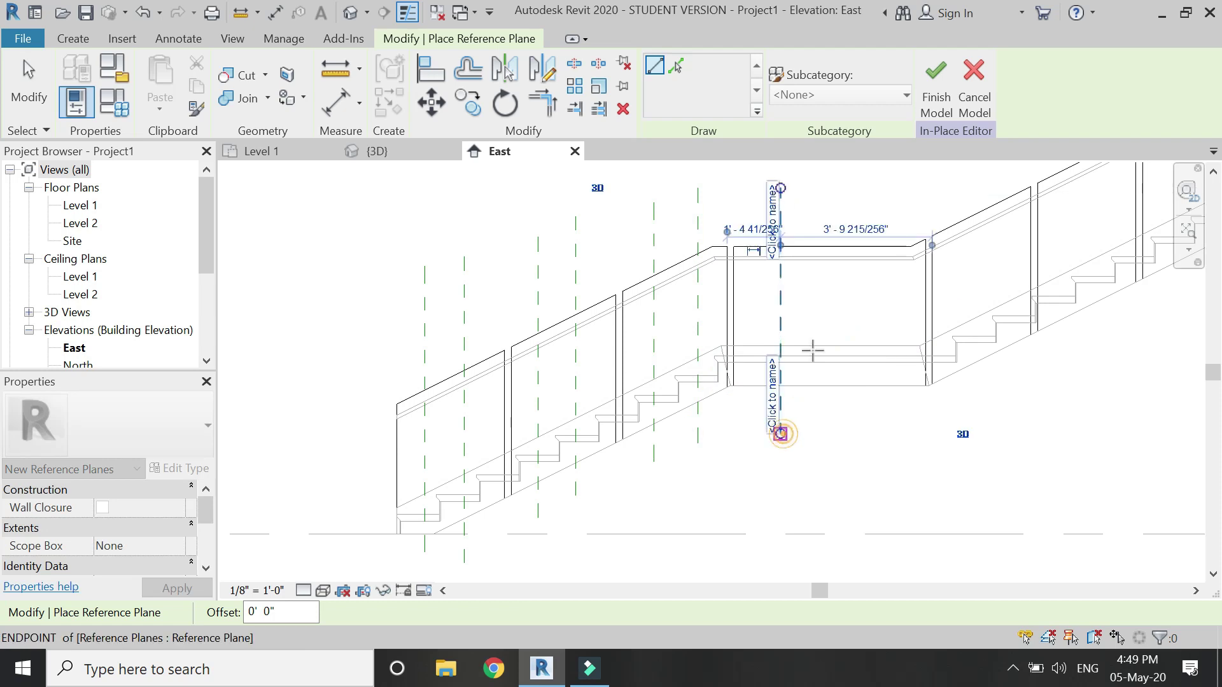
click(781, 432)
click(838, 188)
click(836, 433)
click(890, 189)
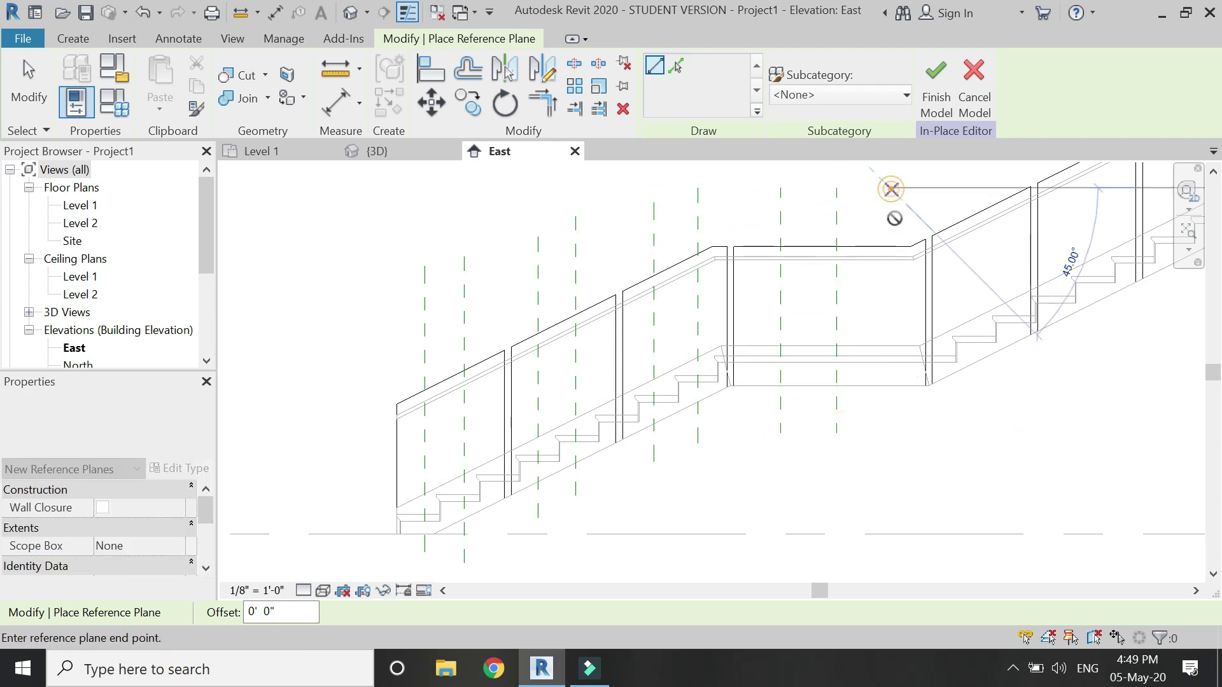
click(891, 429)
Step: Draw two vertical reference planes across each of the first two glass panels above the landing
scroll(799, 369, down, 2)
scroll(772, 411, up, 2)
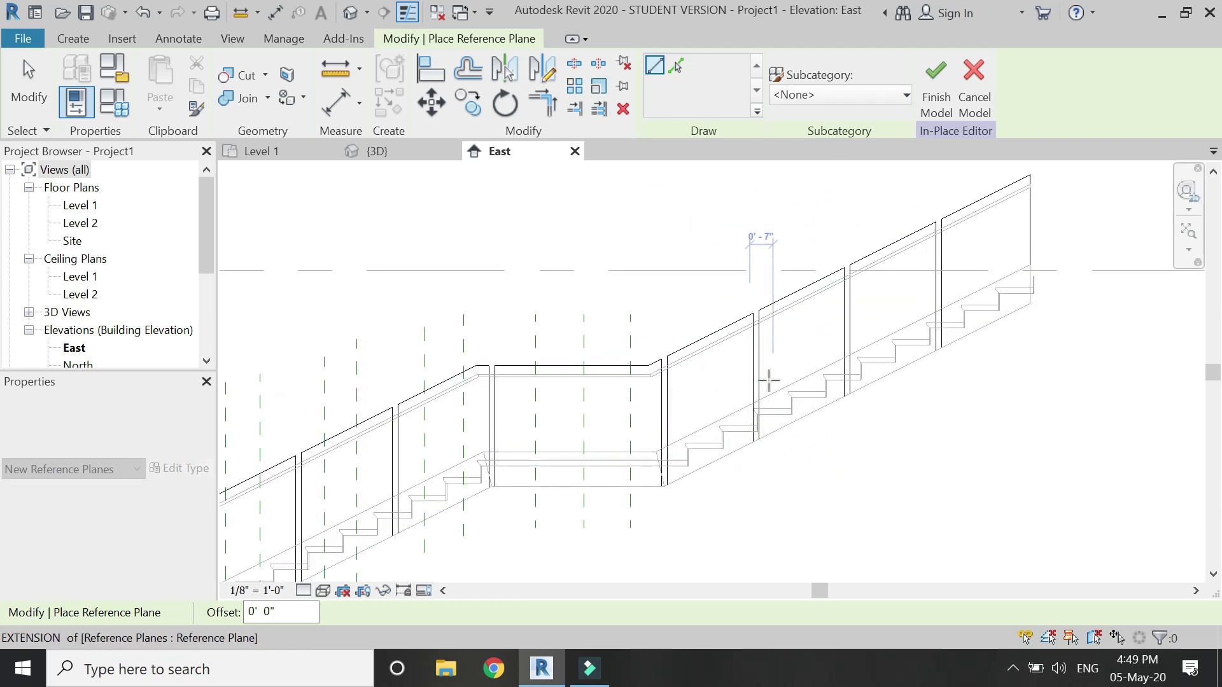
click(679, 276)
click(678, 520)
click(715, 264)
click(716, 511)
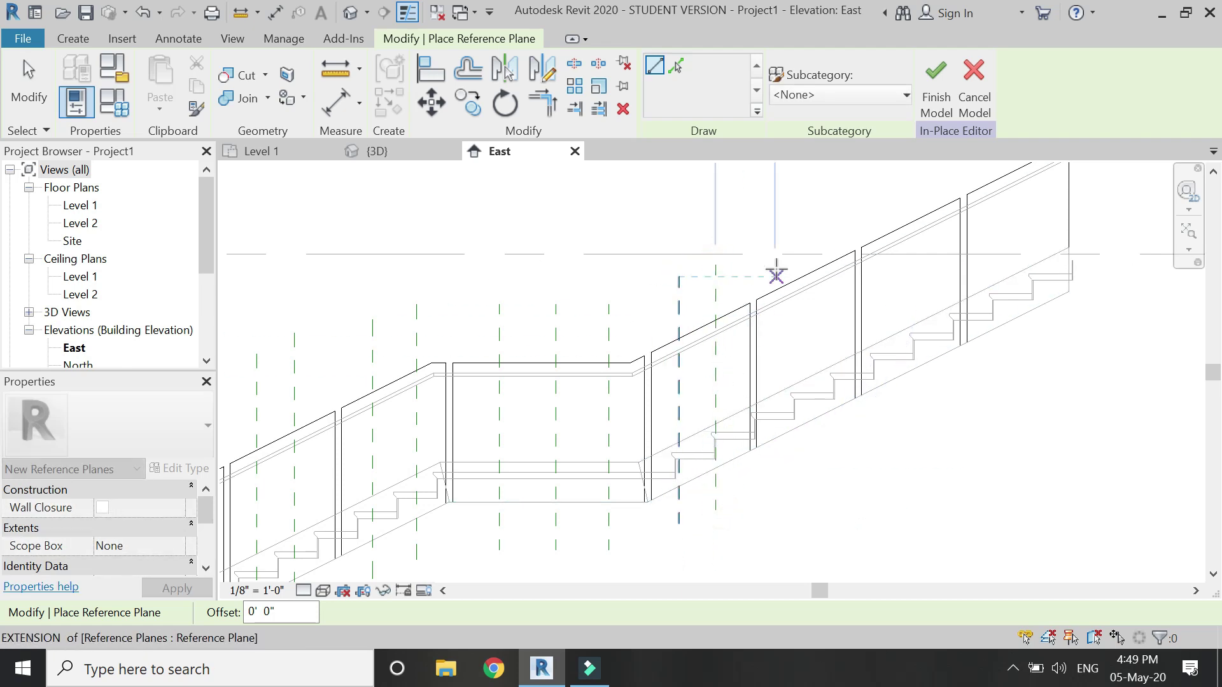
click(776, 211)
click(776, 490)
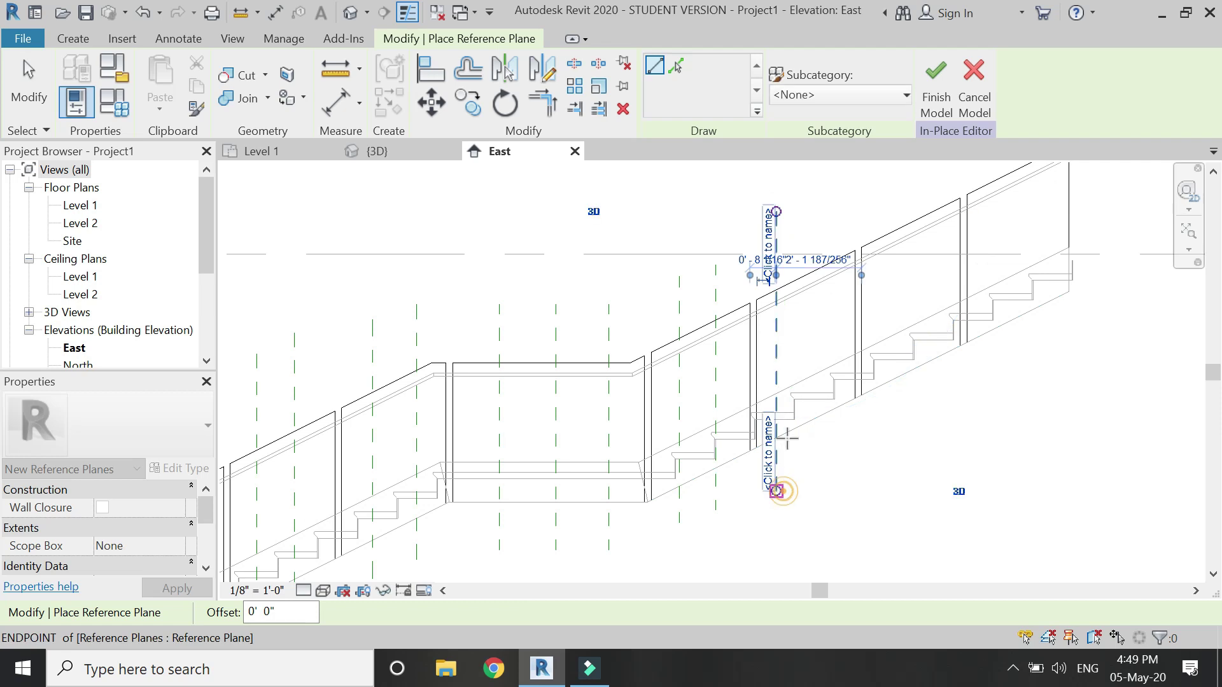
click(815, 204)
click(815, 469)
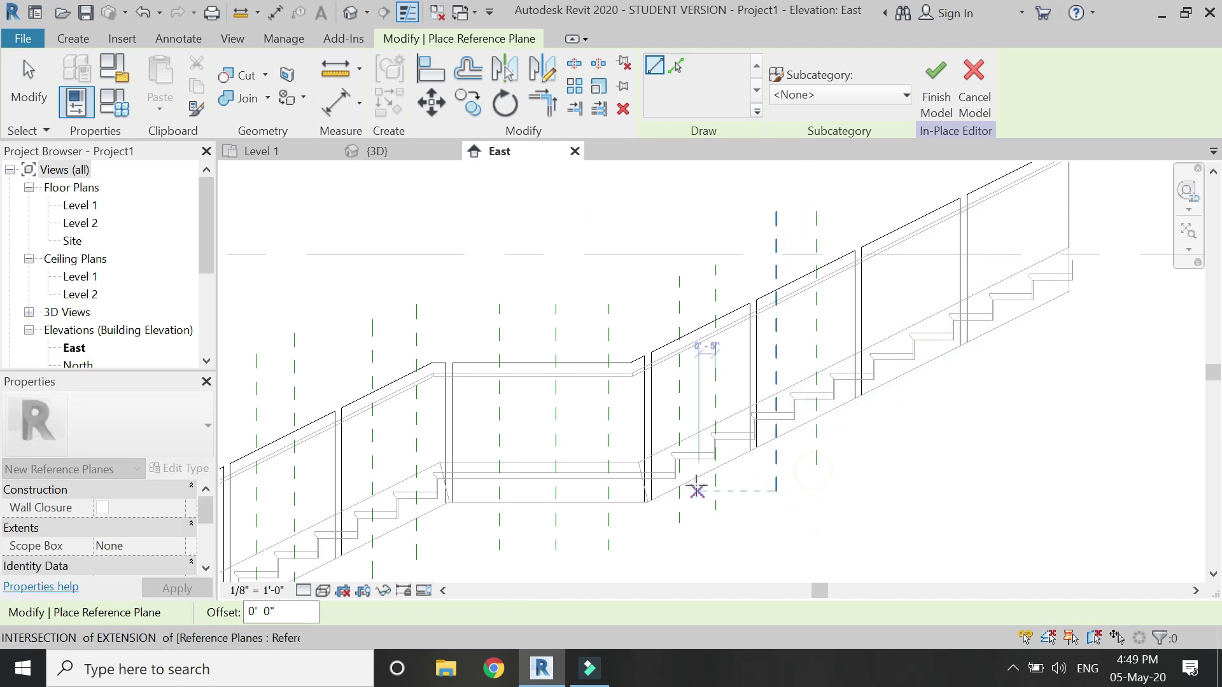
Step: Draw two vertical reference planes across each of the last two upper-flight glass panels and finish the command
scroll(698, 486, down, 2)
scroll(840, 349, up, 2)
click(773, 258)
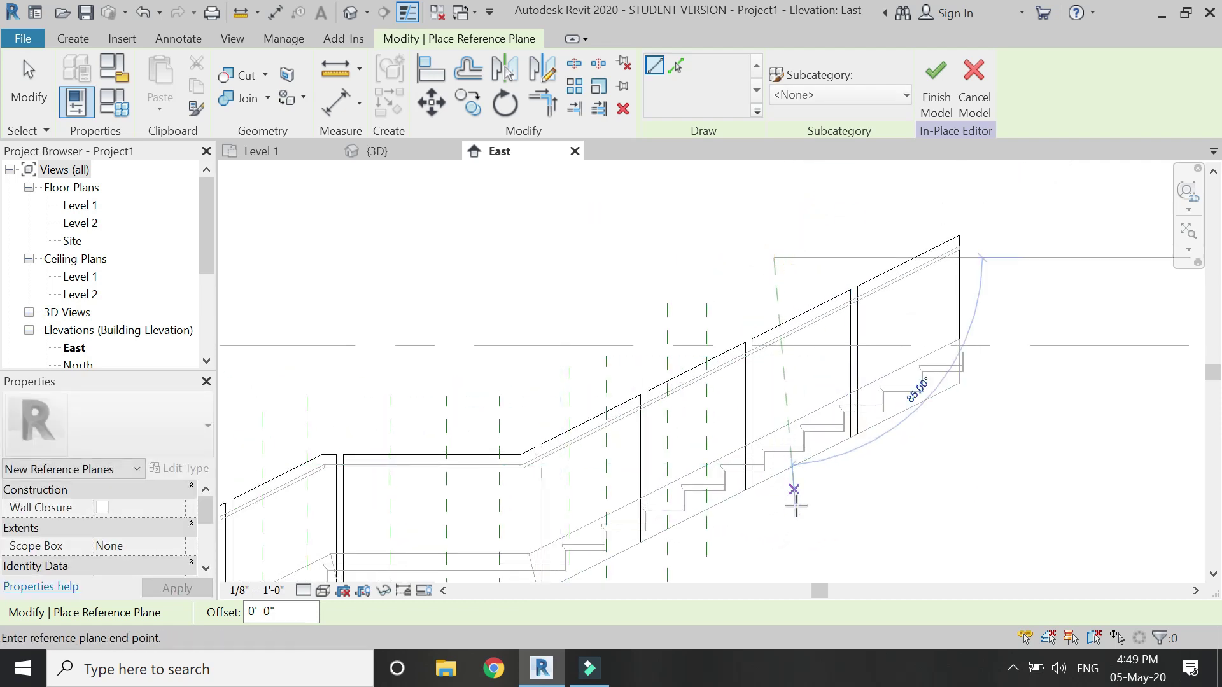
click(778, 522)
click(806, 236)
click(805, 503)
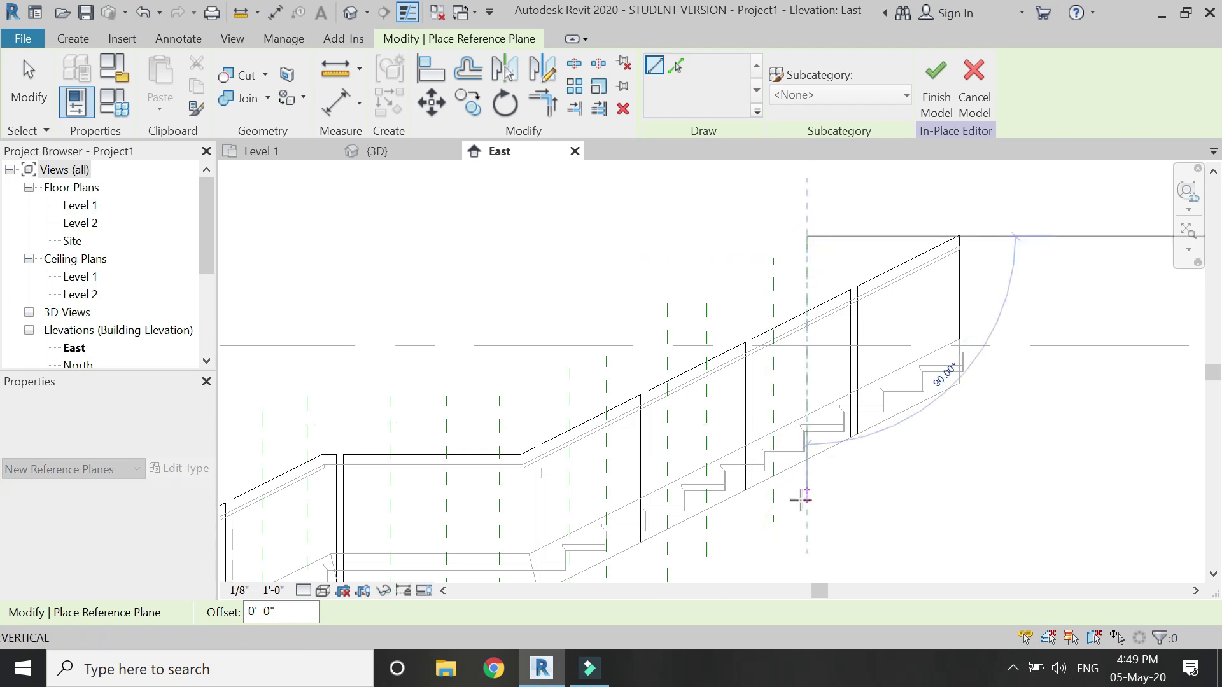
click(880, 202)
click(880, 474)
click(913, 402)
click(913, 464)
key(Escape)
key(Escape)
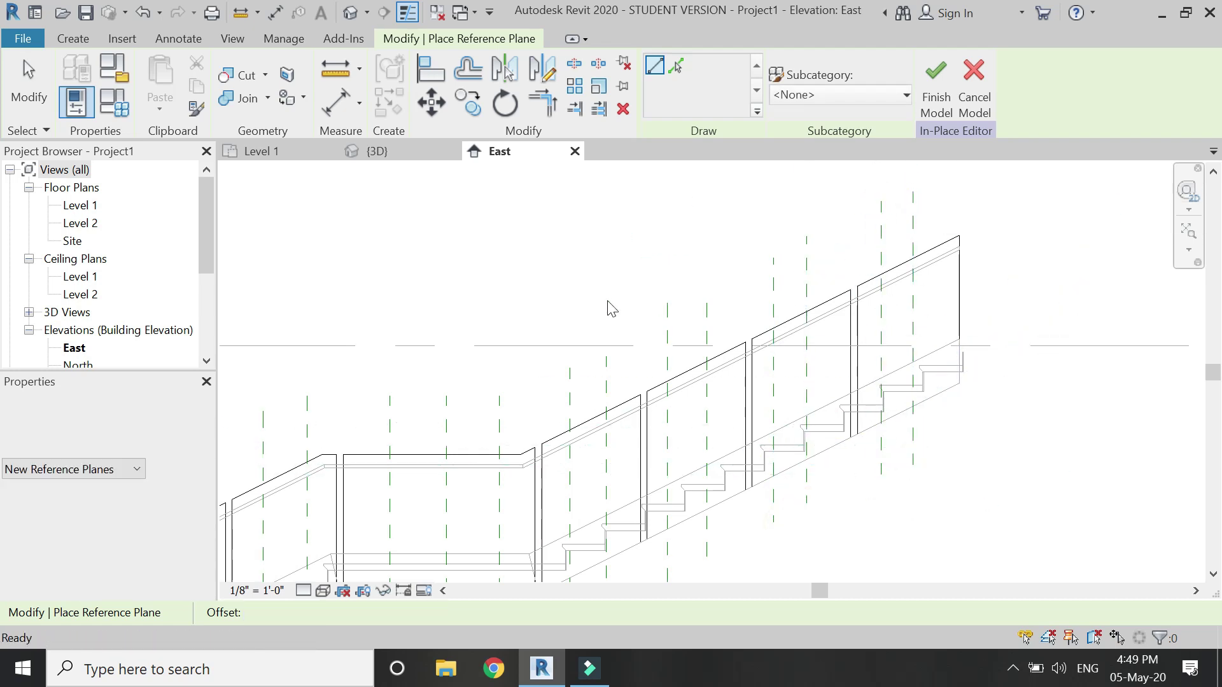
Step: Add an aligned dimension across the topmost panel's edges and its two reference planes, and make the spacing equal
click(337, 102)
scroll(967, 296, up, 2)
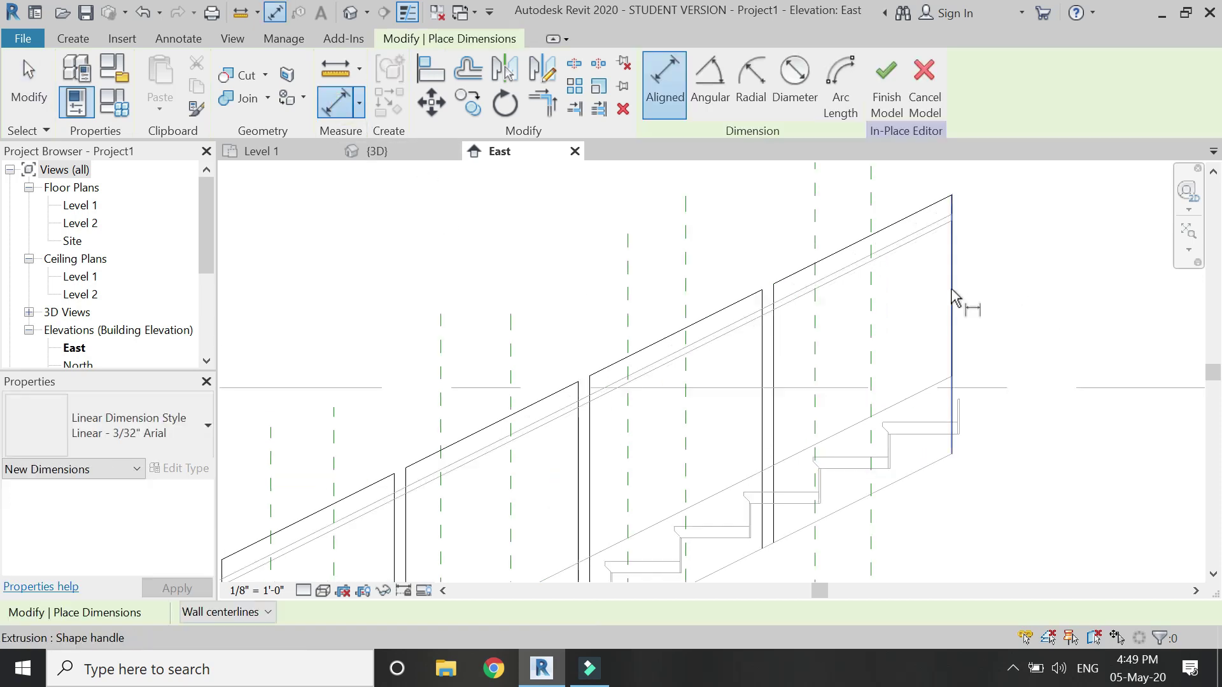
click(870, 334)
click(811, 348)
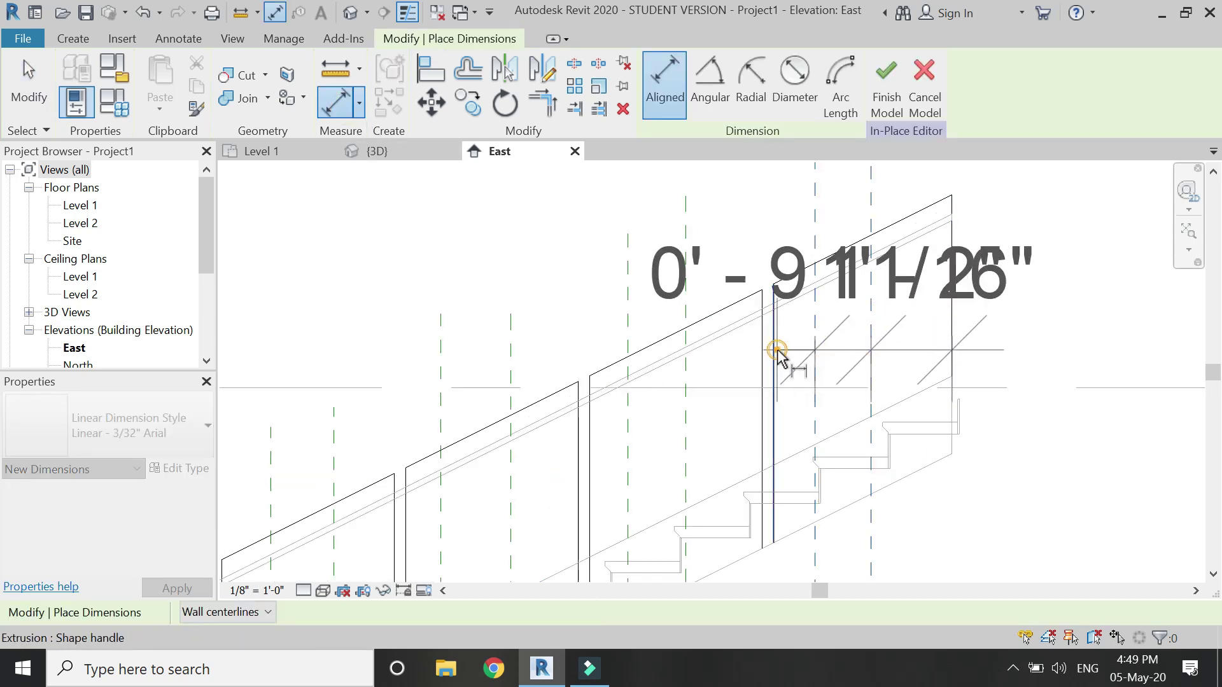
click(782, 354)
scroll(867, 333, down, 3)
scroll(794, 372, down, 3)
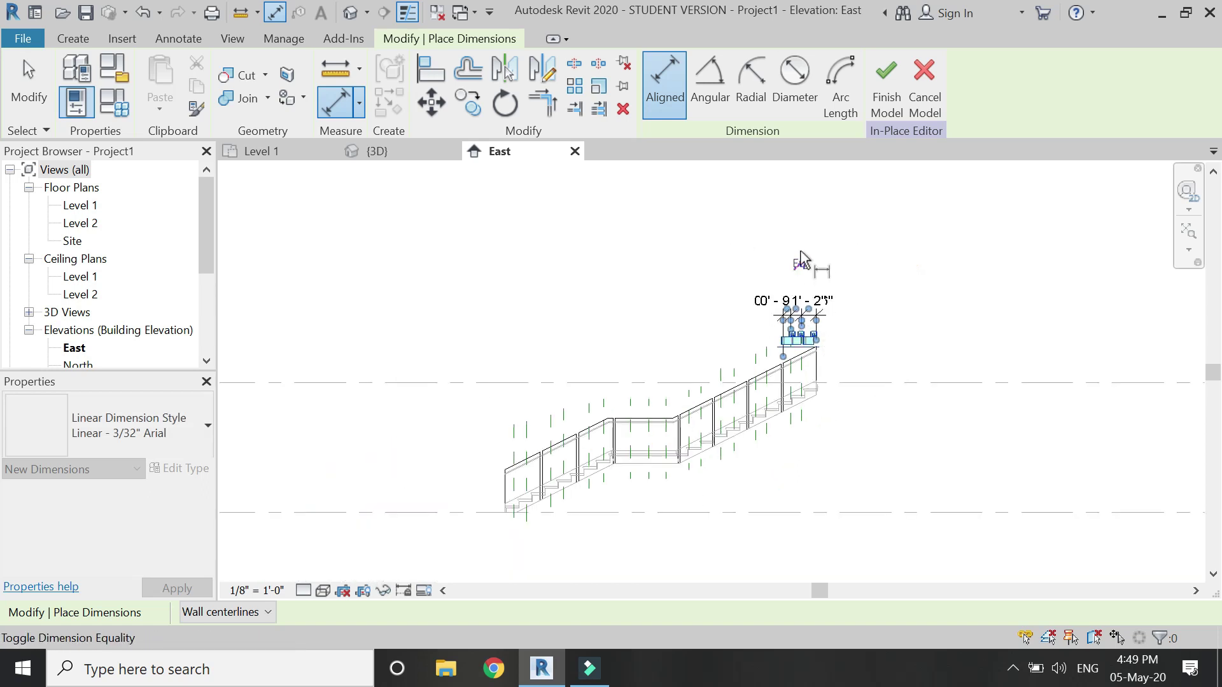
click(799, 260)
scroll(818, 423, up, 2)
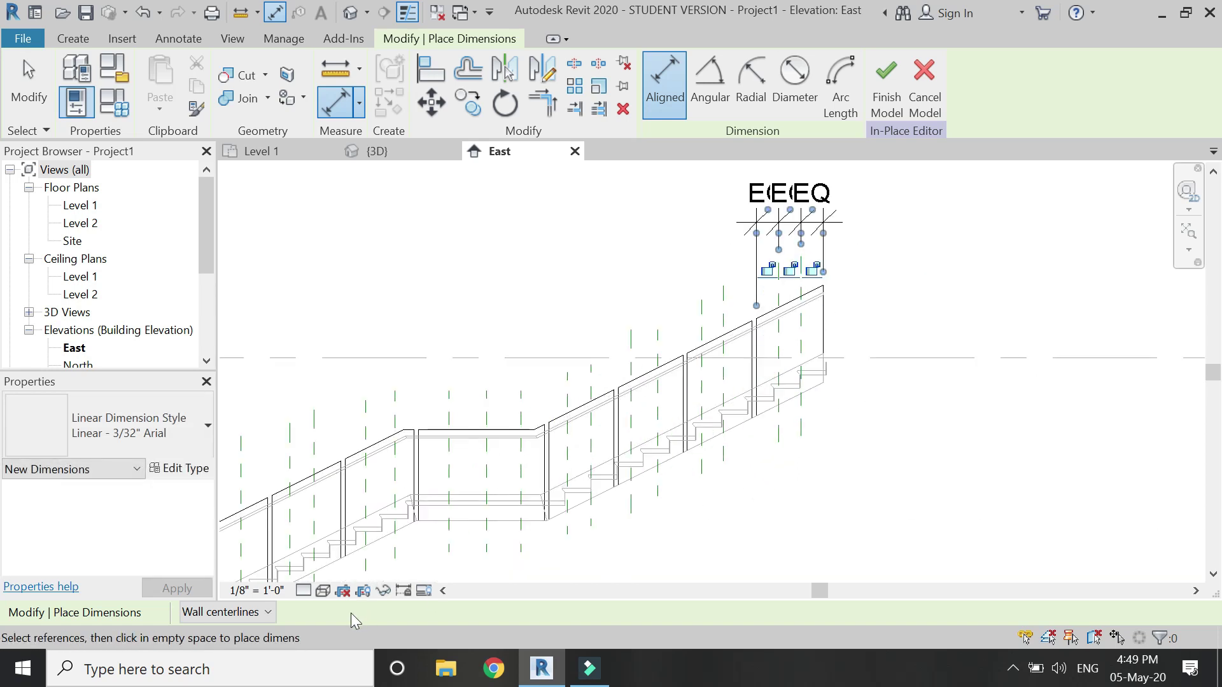
Step: Set the view scale to 3" = 1'-0" and add an aligned dimension across the next lower panel's edges and reference planes
click(277, 590)
click(268, 76)
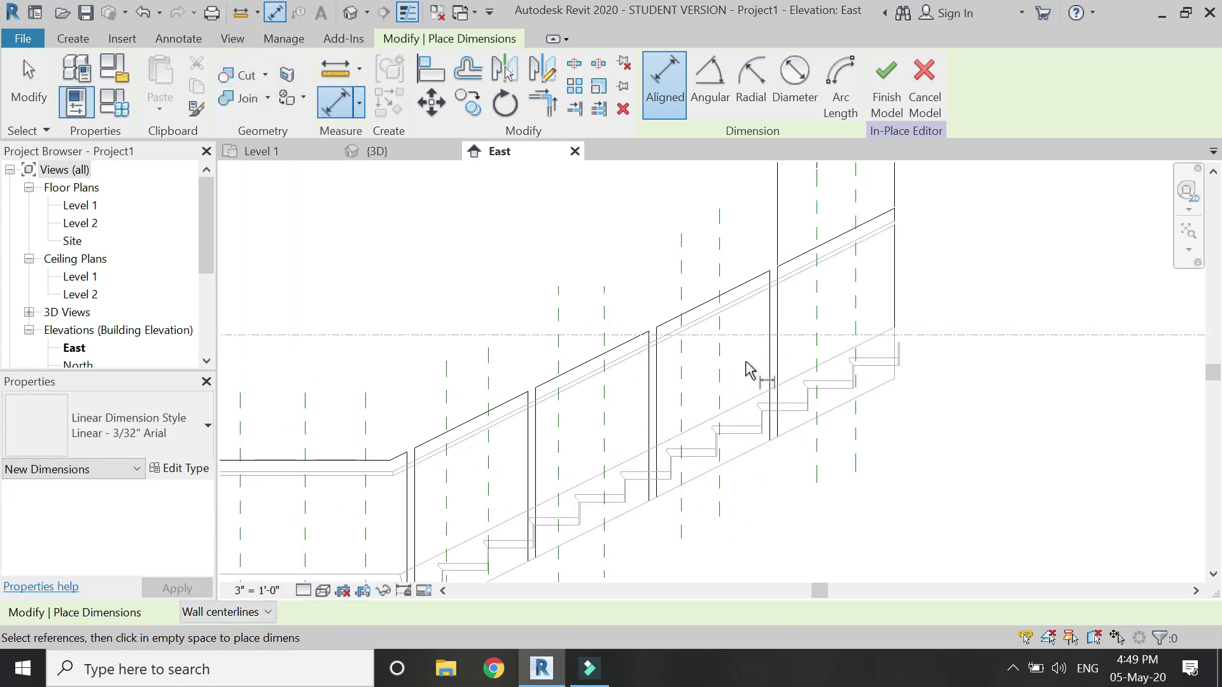
scroll(750, 370, up, 1)
click(773, 353)
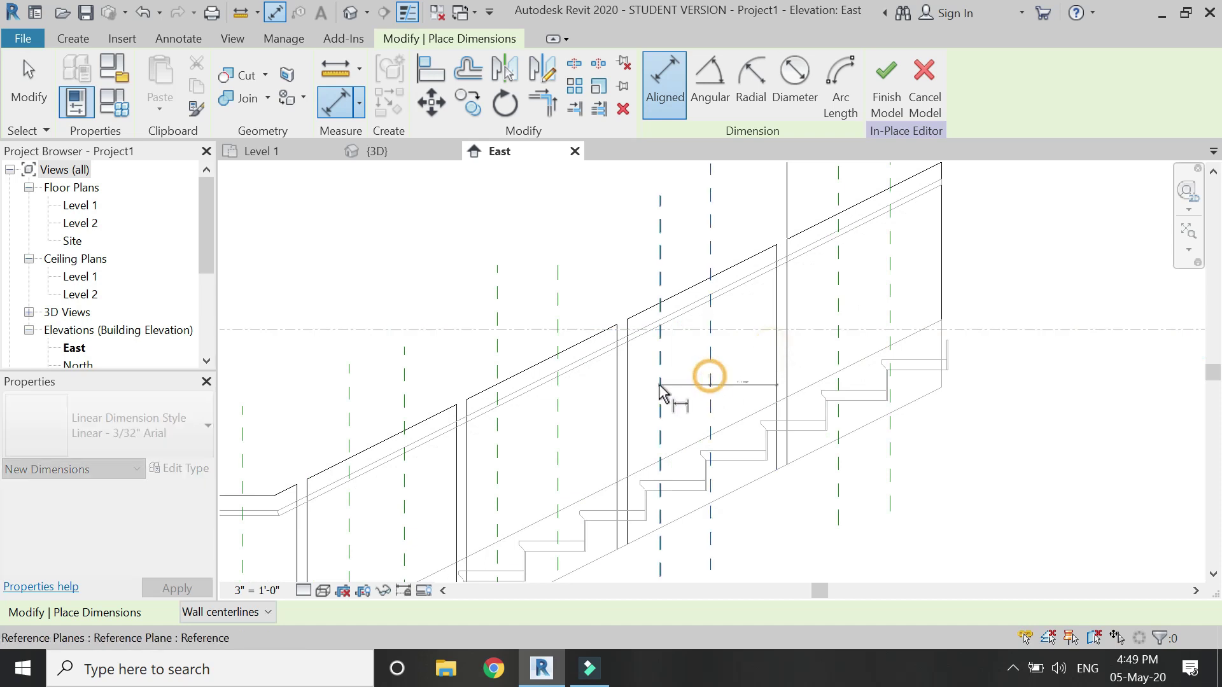
click(628, 391)
scroll(643, 416, down, 2)
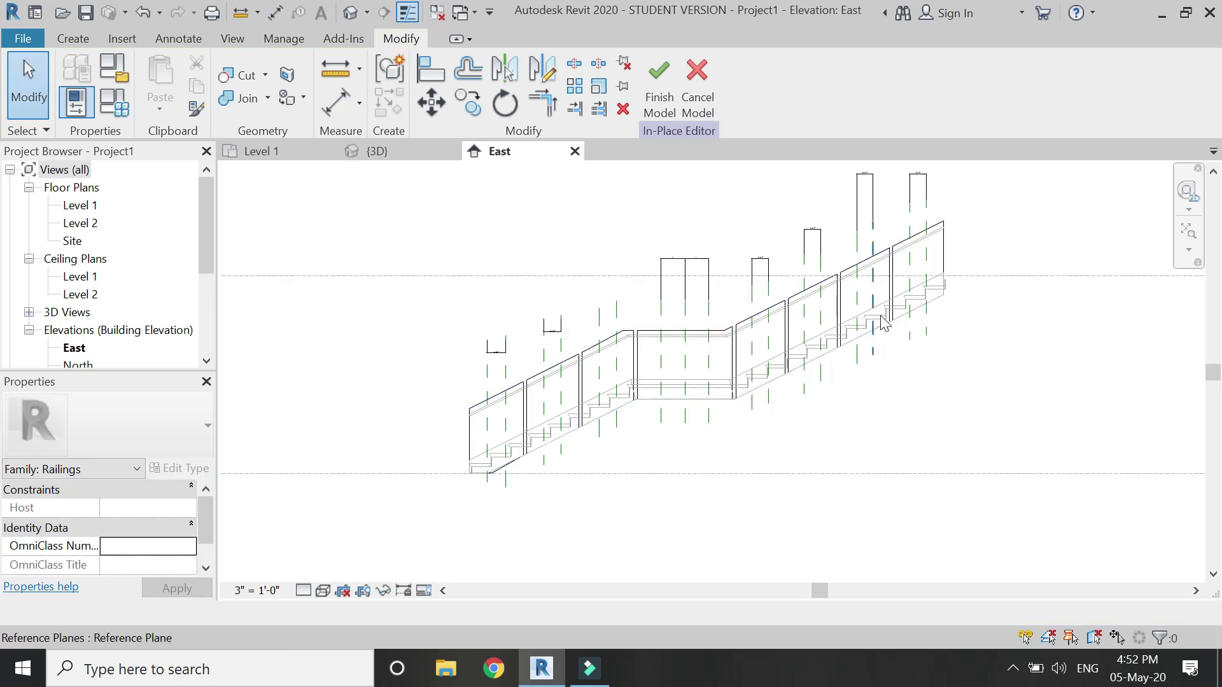
Step: Switch to the Level 1 floor plan, where the reference planes cross the lower flight's edges
click(290, 153)
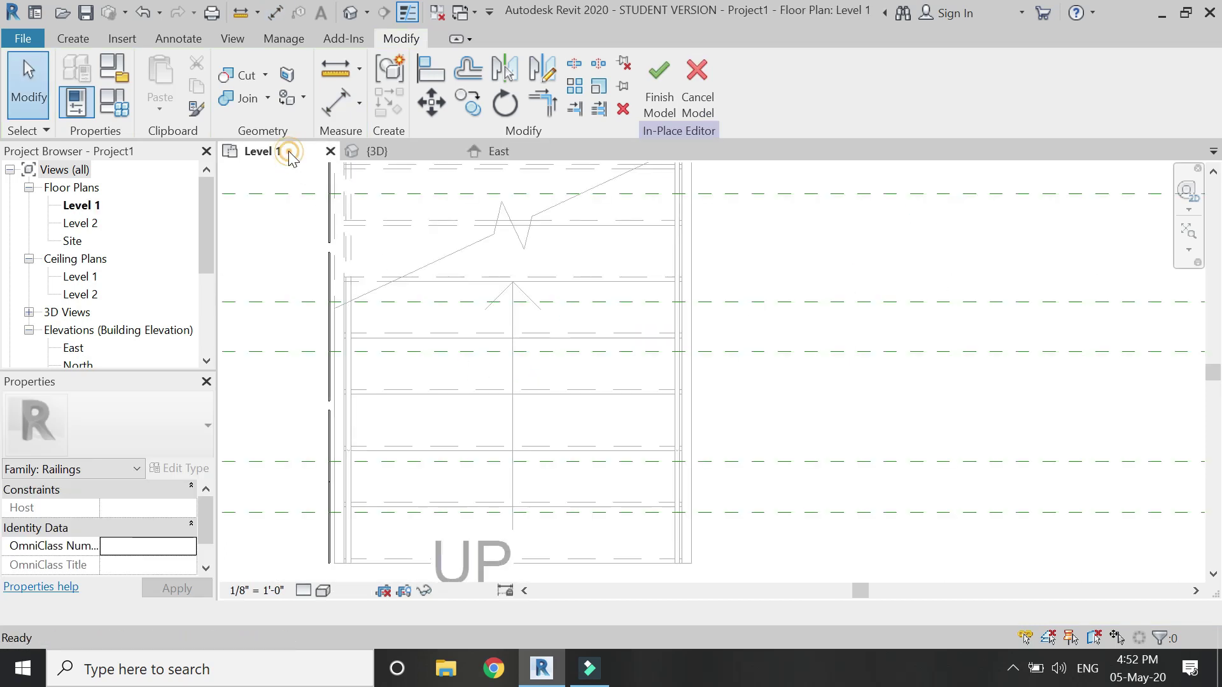
scroll(546, 439, down, 2)
scroll(608, 446, down, 2)
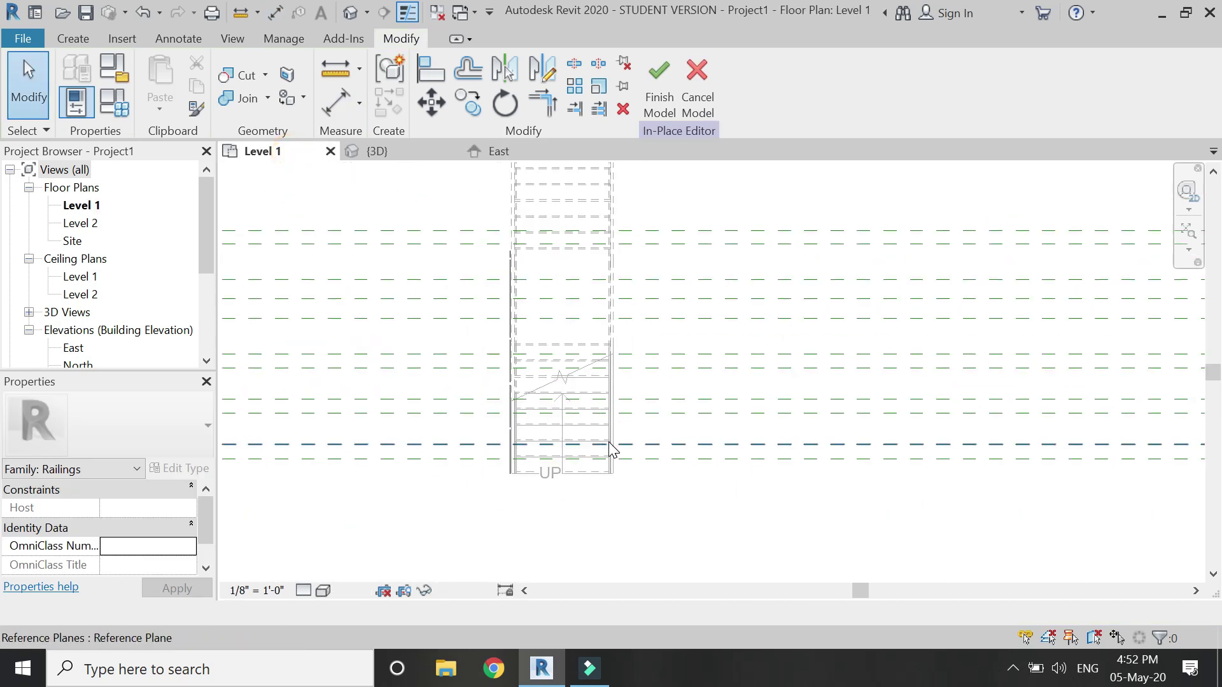
scroll(491, 445, up, 3)
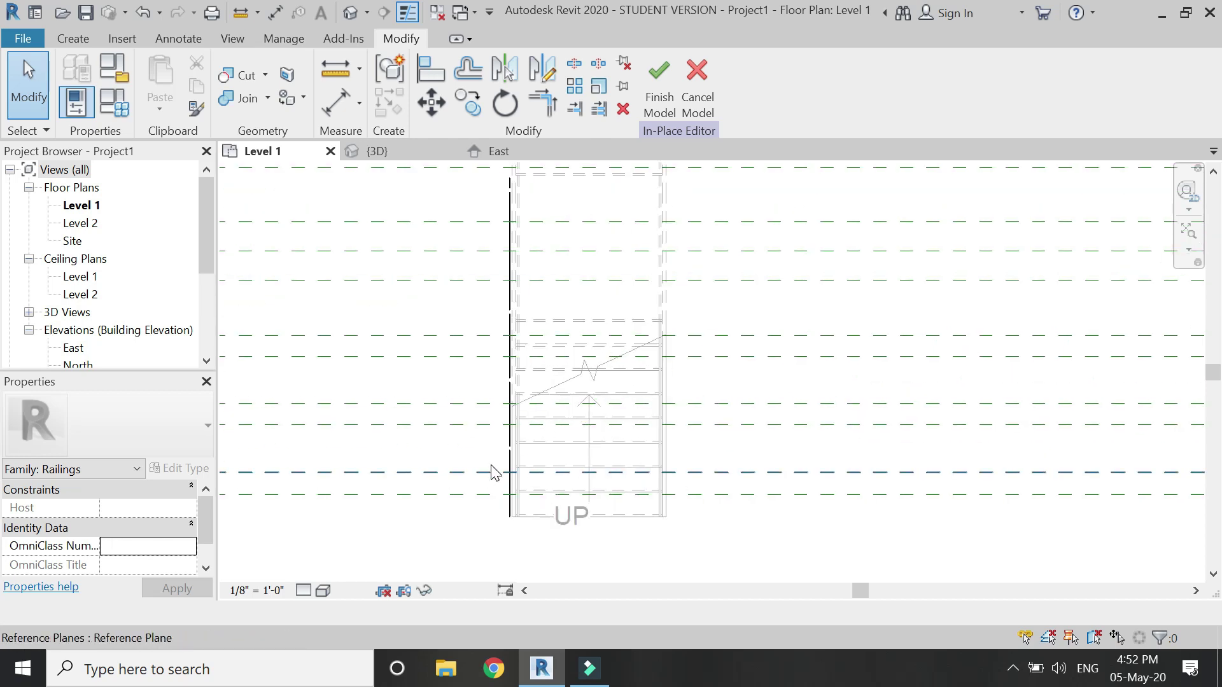
scroll(491, 474, up, 2)
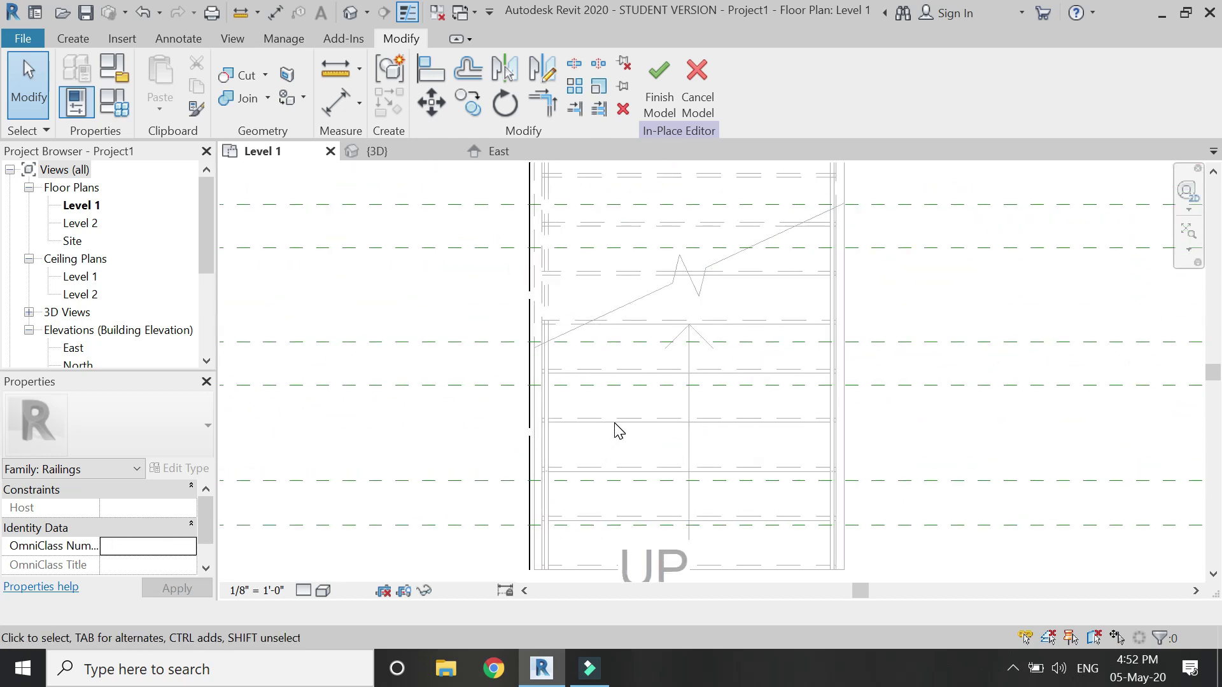
click(80, 205)
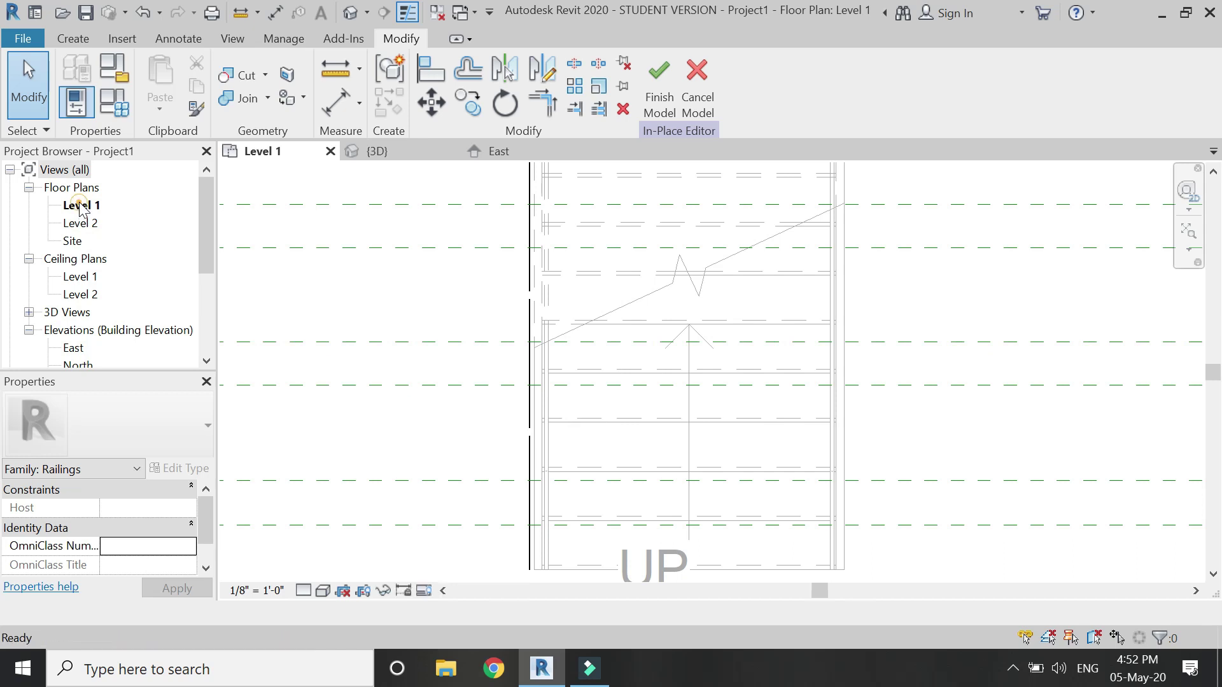
scroll(498, 447, down, 2)
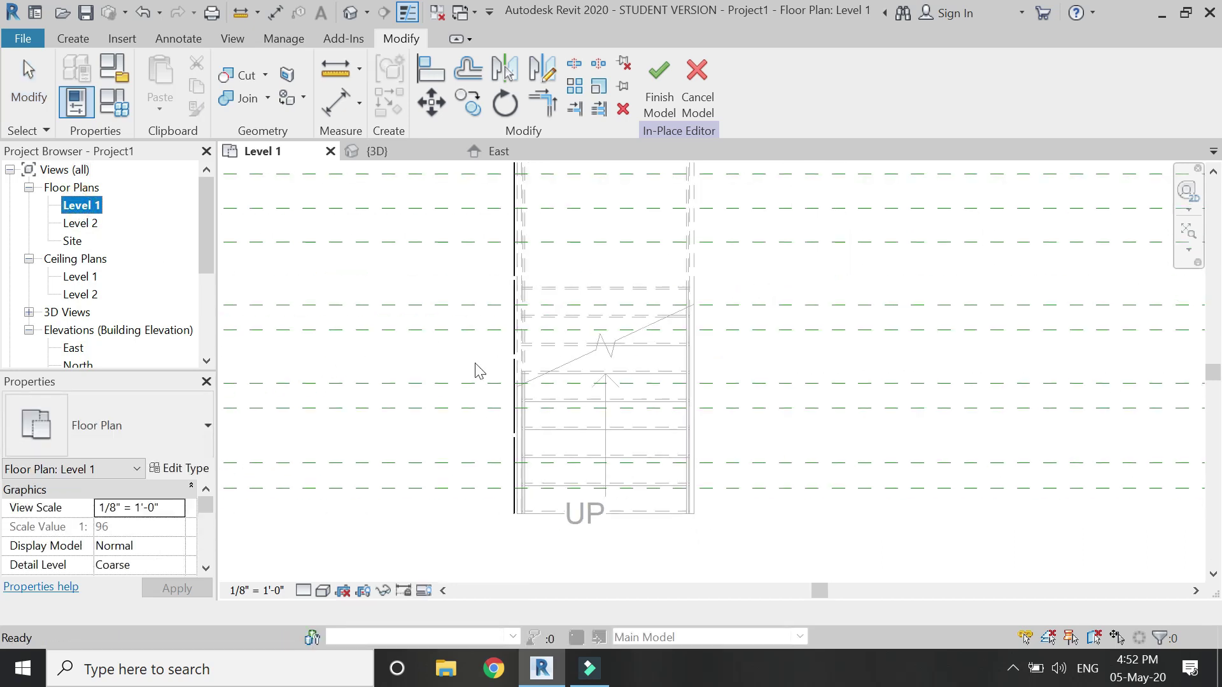
Step: Place Lower Pins components, rotated perpendicular to the stair, where the lower-flight reference planes meet the stair's east edge
click(73, 38)
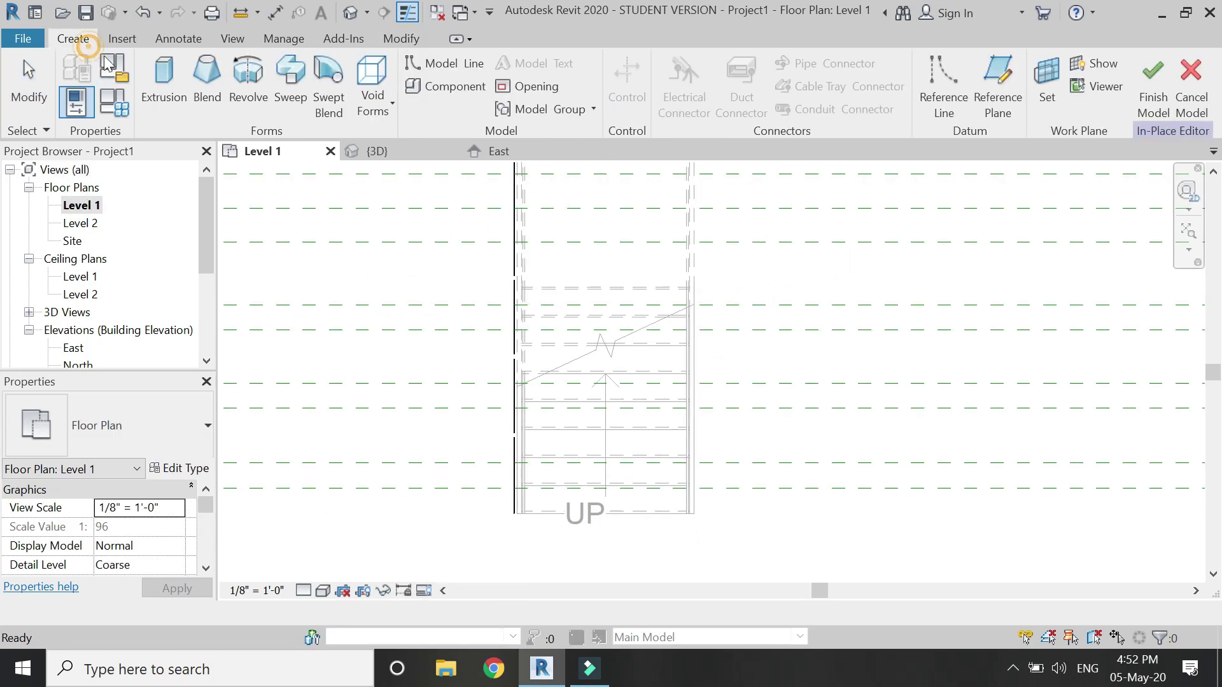
click(437, 86)
scroll(704, 502, up, 5)
key(space)
click(665, 396)
scroll(664, 395, down, 2)
scroll(660, 308, up, 2)
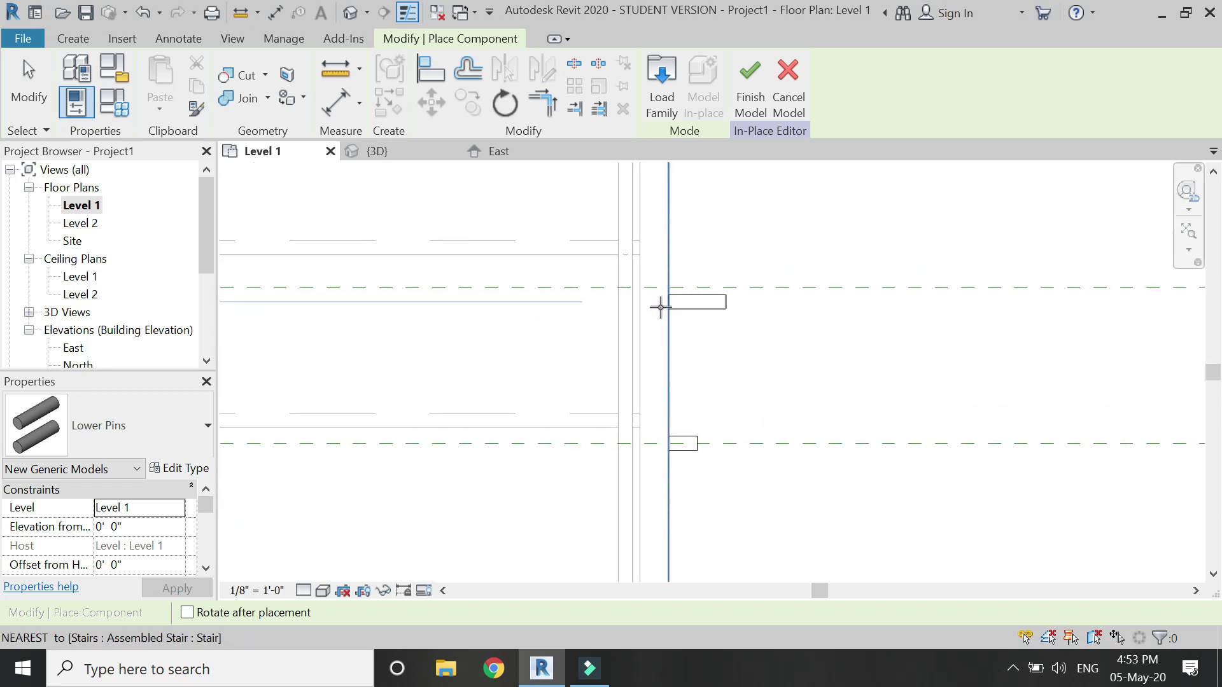
scroll(655, 433, down, 3)
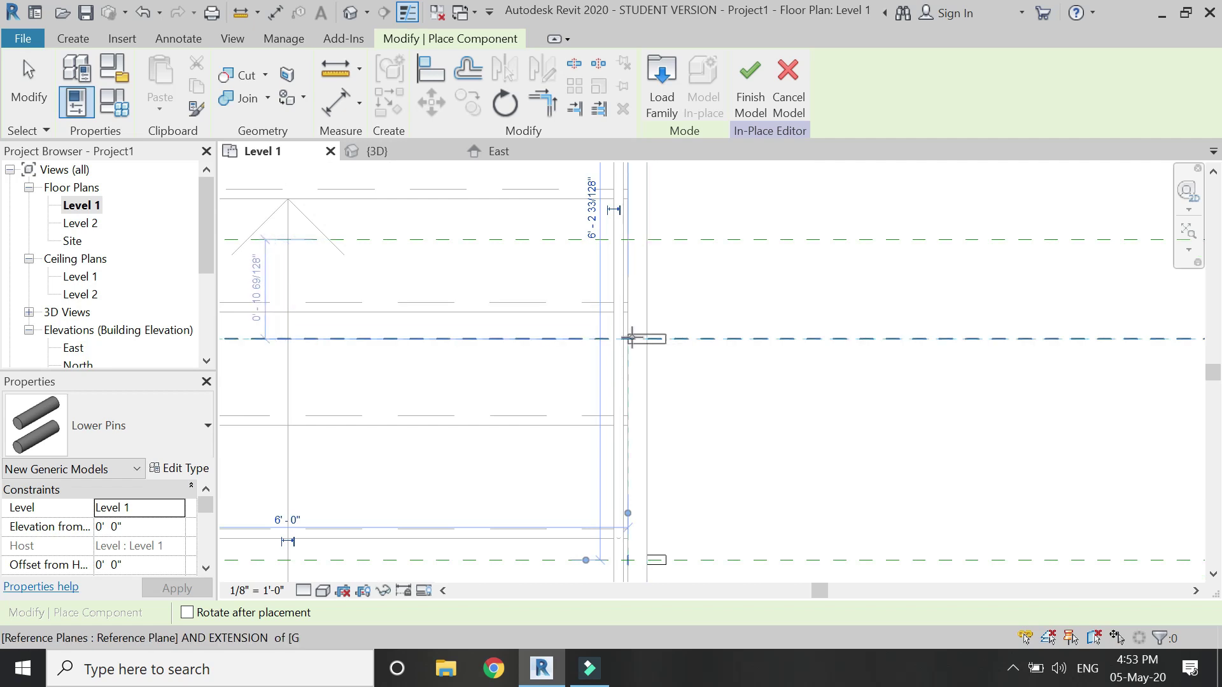
click(631, 338)
middle_drag(629, 243, 625, 304)
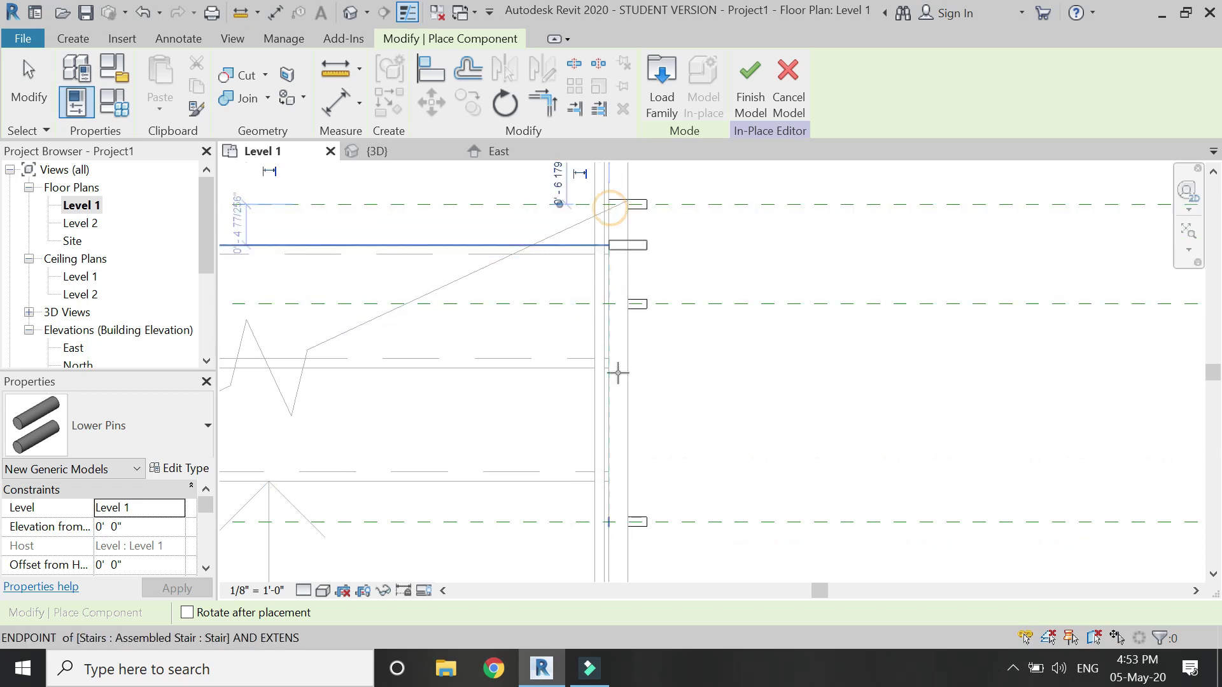
Step: Place Lower Pins components at the remaining reference planes along the stair's east edge, up through the landing, in the Level 1 plan
scroll(618, 356, down, 2)
scroll(618, 330, up, 5)
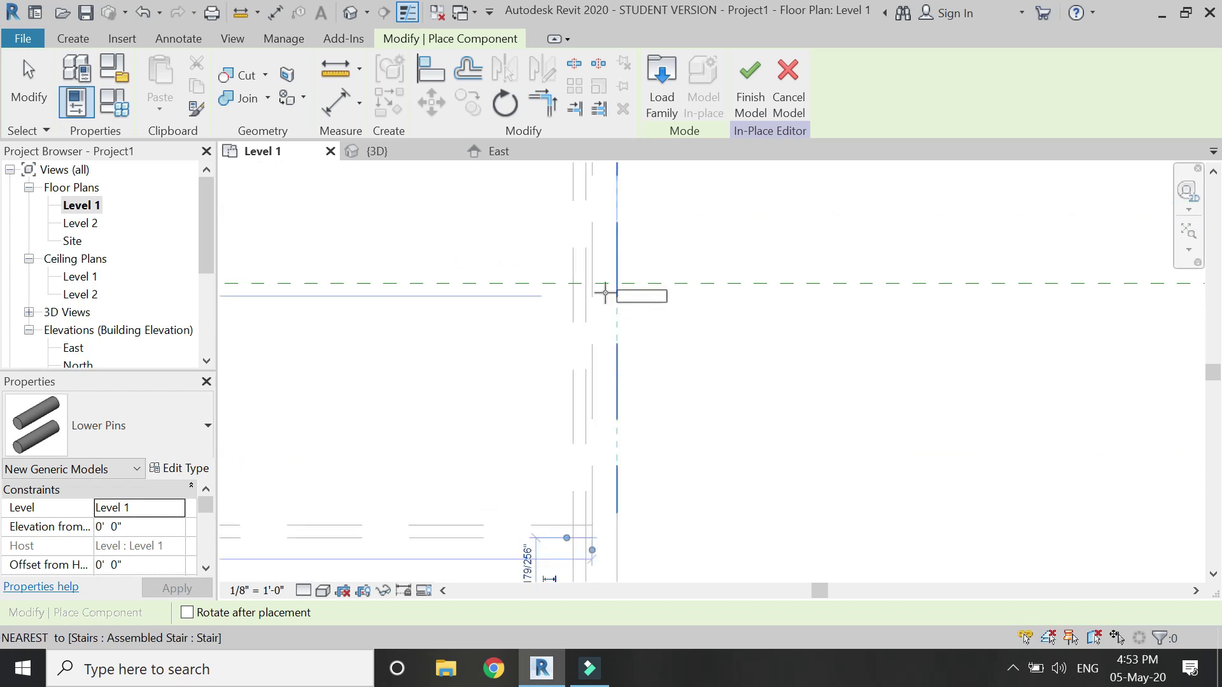
scroll(601, 416, down, 3)
scroll(592, 294, up, 3)
scroll(583, 356, down, 2)
scroll(582, 318, up, 1)
scroll(573, 381, down, 2)
scroll(607, 318, up, 2)
click(590, 340)
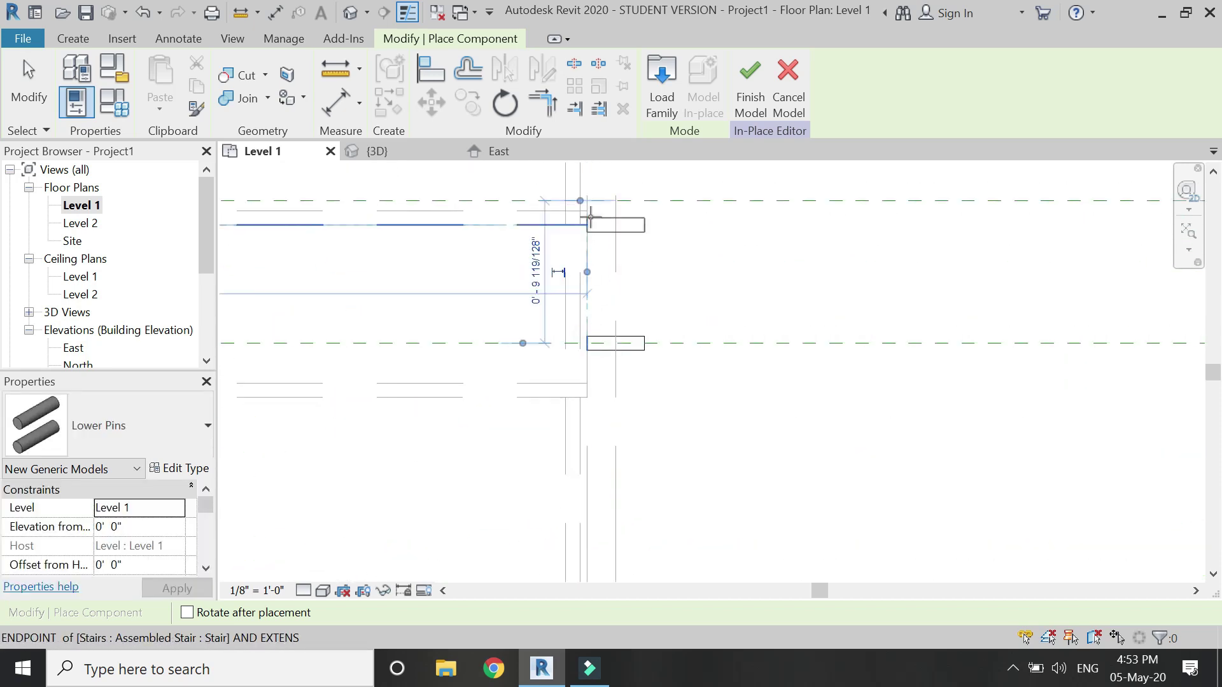
scroll(603, 337, up, 2)
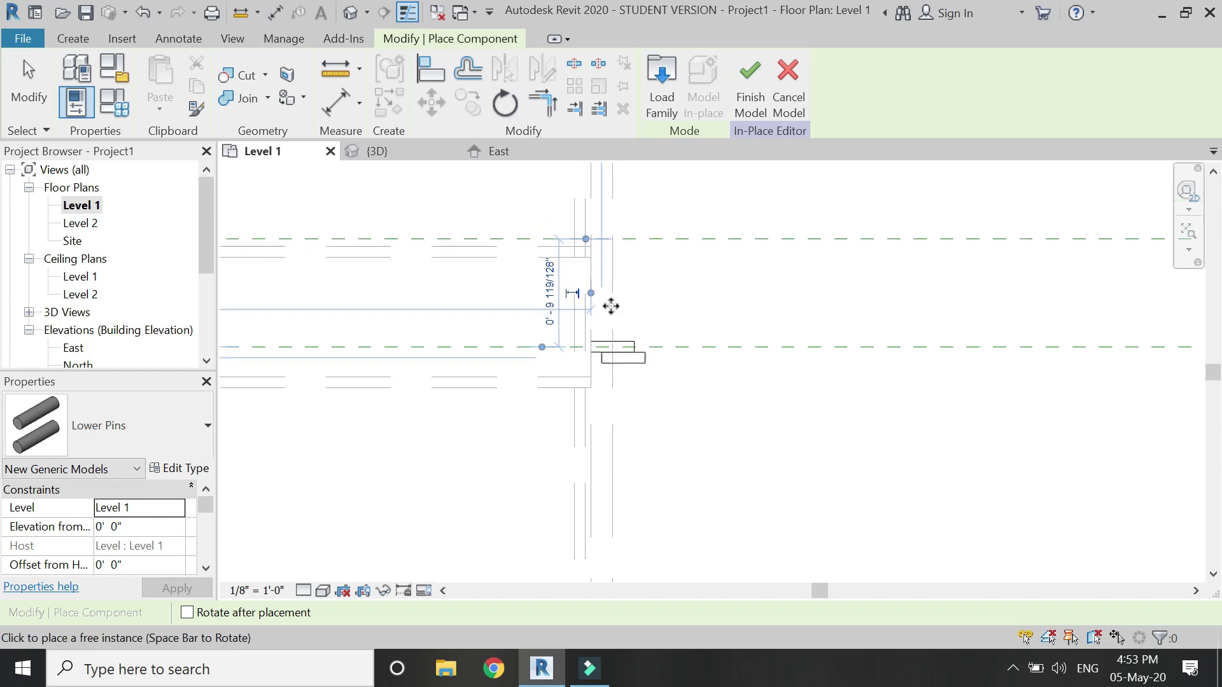
scroll(597, 280, up, 2)
scroll(630, 382, down, 4)
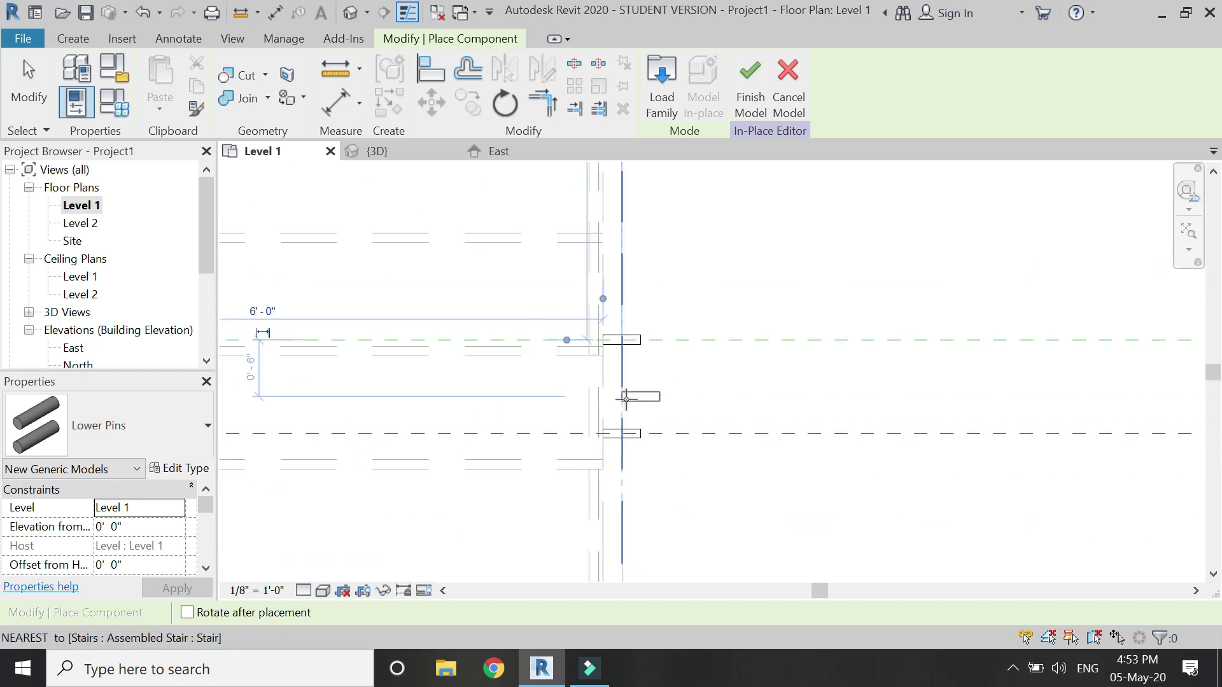
Step: Switch to the Level 2 floor plan and place Lower Pins where the upper-flight reference planes meet the stair's east edge
double_click(85, 226)
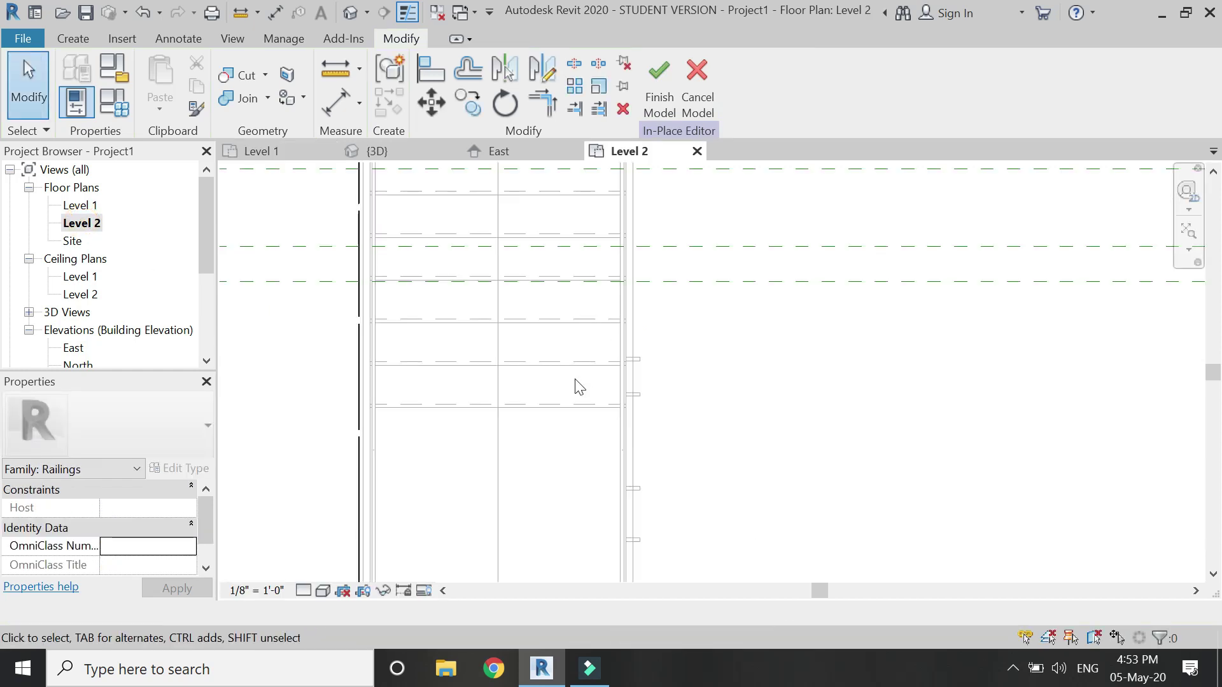
scroll(579, 387, down, 2)
click(75, 37)
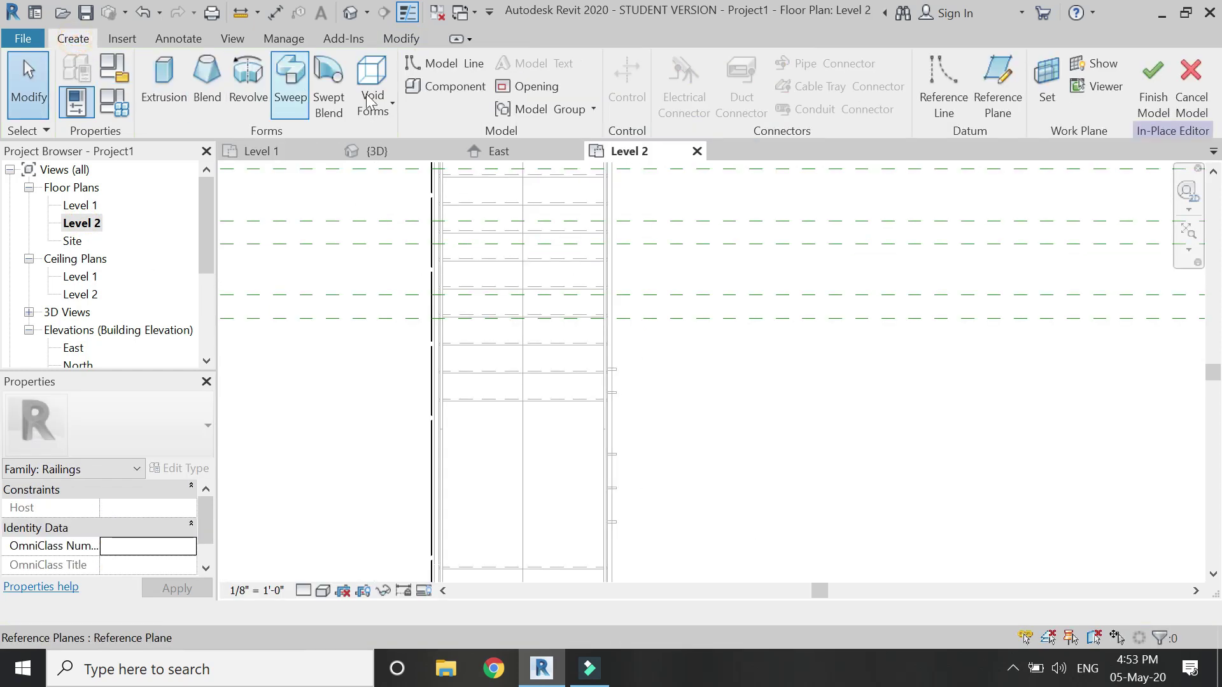
scroll(611, 305, up, 4)
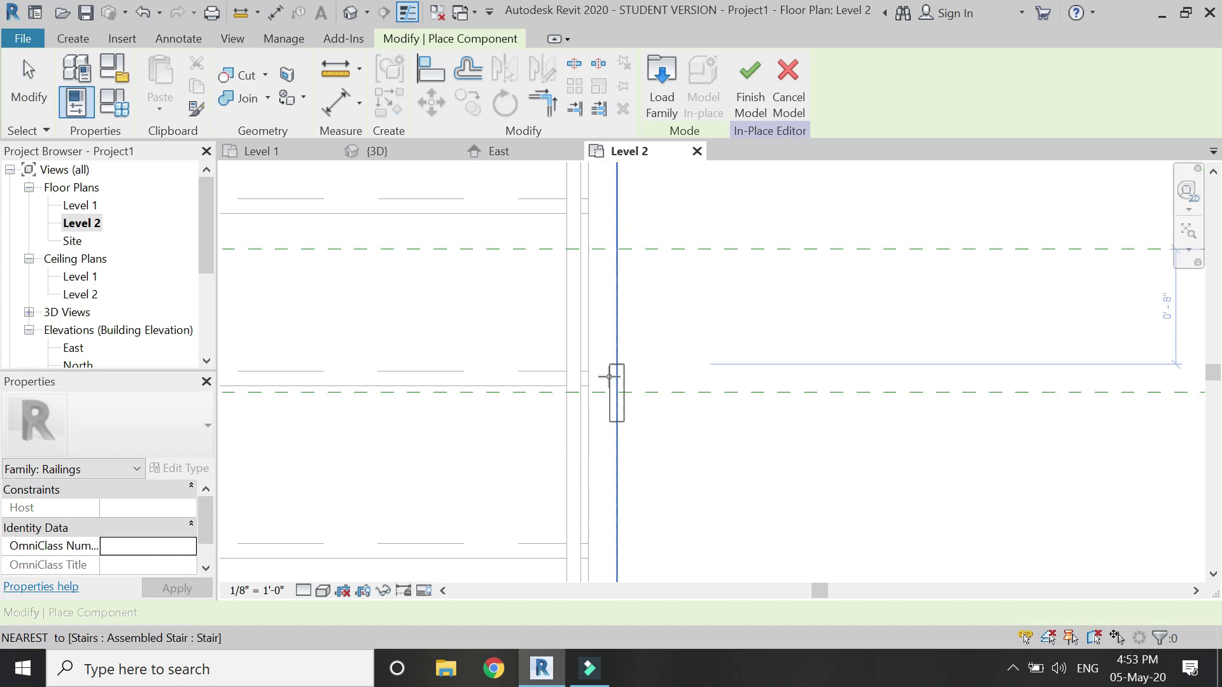
click(595, 389)
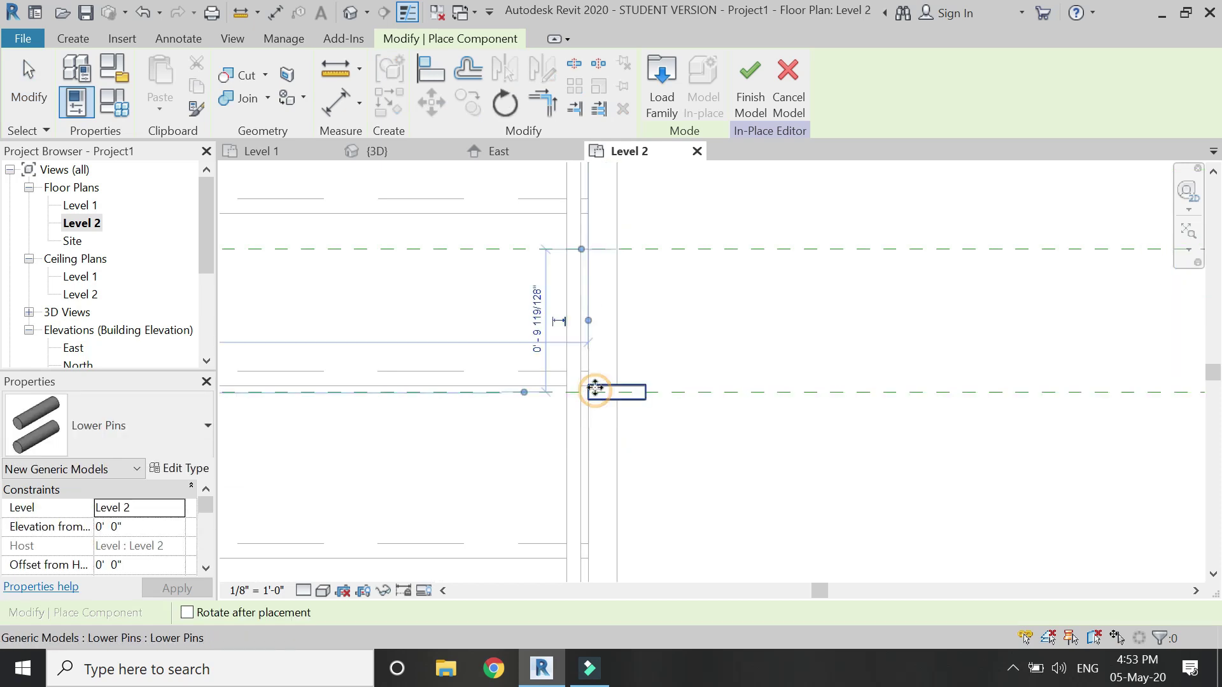
scroll(594, 248, up, 5)
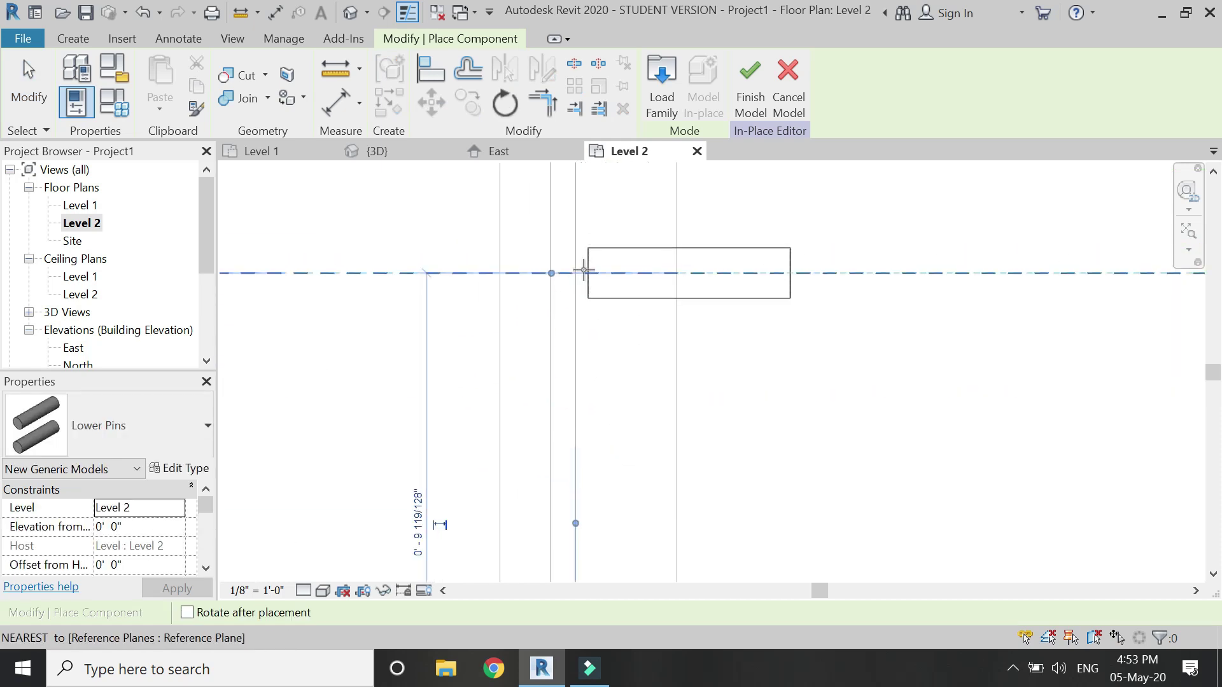
click(579, 271)
scroll(576, 420, down, 8)
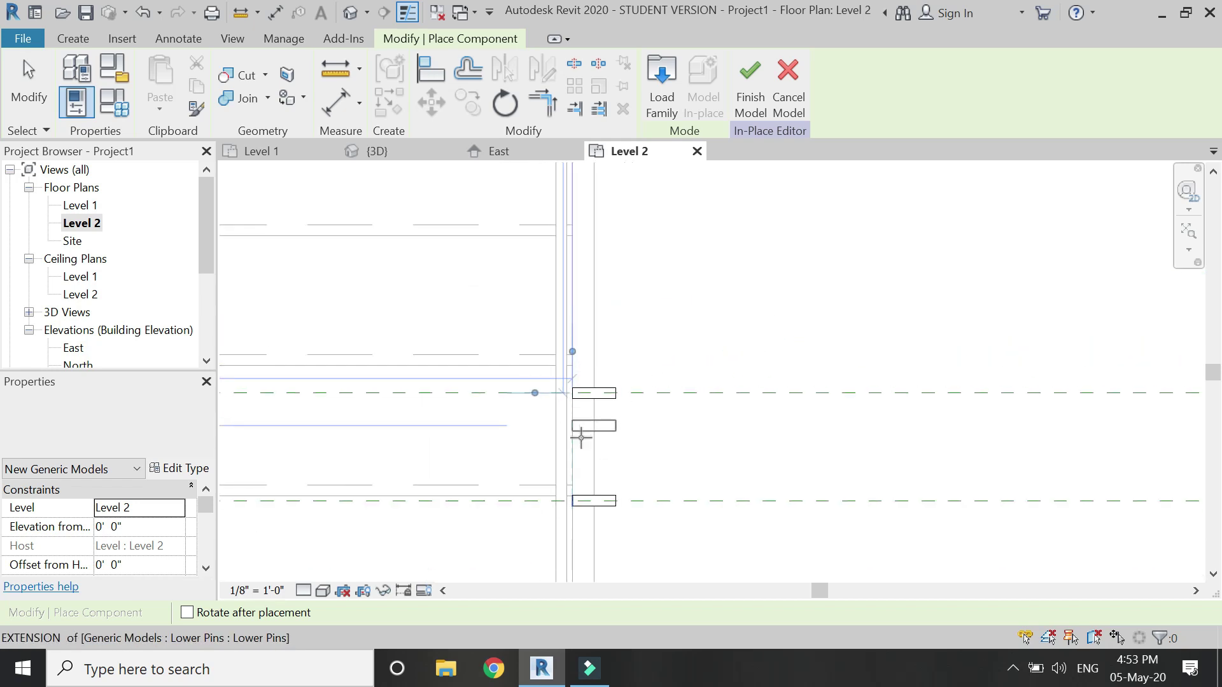
scroll(591, 286, up, 4)
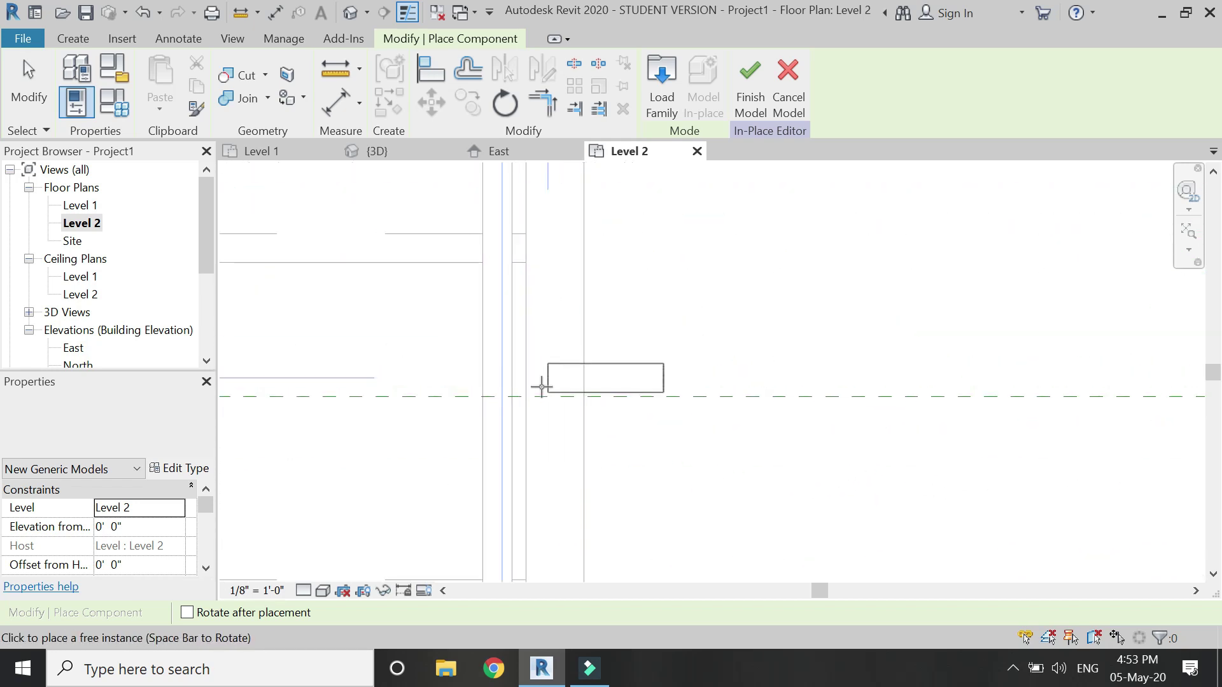
scroll(540, 384, down, 8)
key(Escape)
Step: In the East elevation, edit the glass extrusion's sketch, moving the lowest panel's sloped bottom line end to the stair's underside corner at Level 1
click(512, 158)
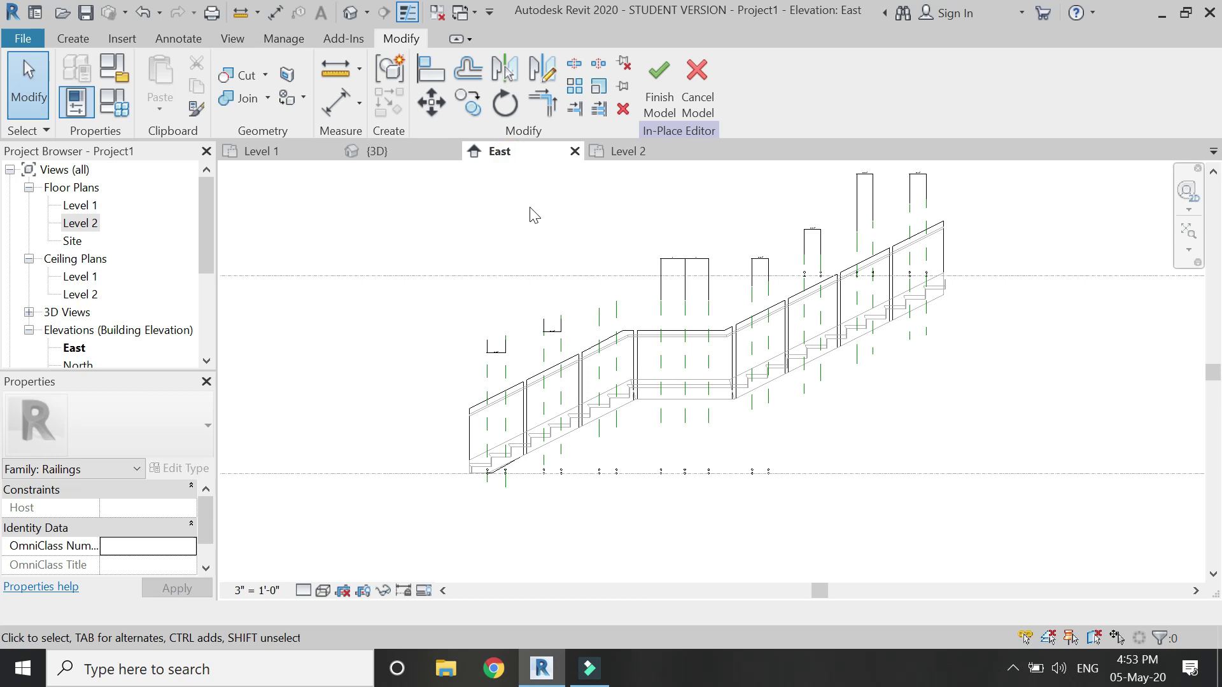
scroll(503, 477, up, 8)
scroll(446, 490, down, 2)
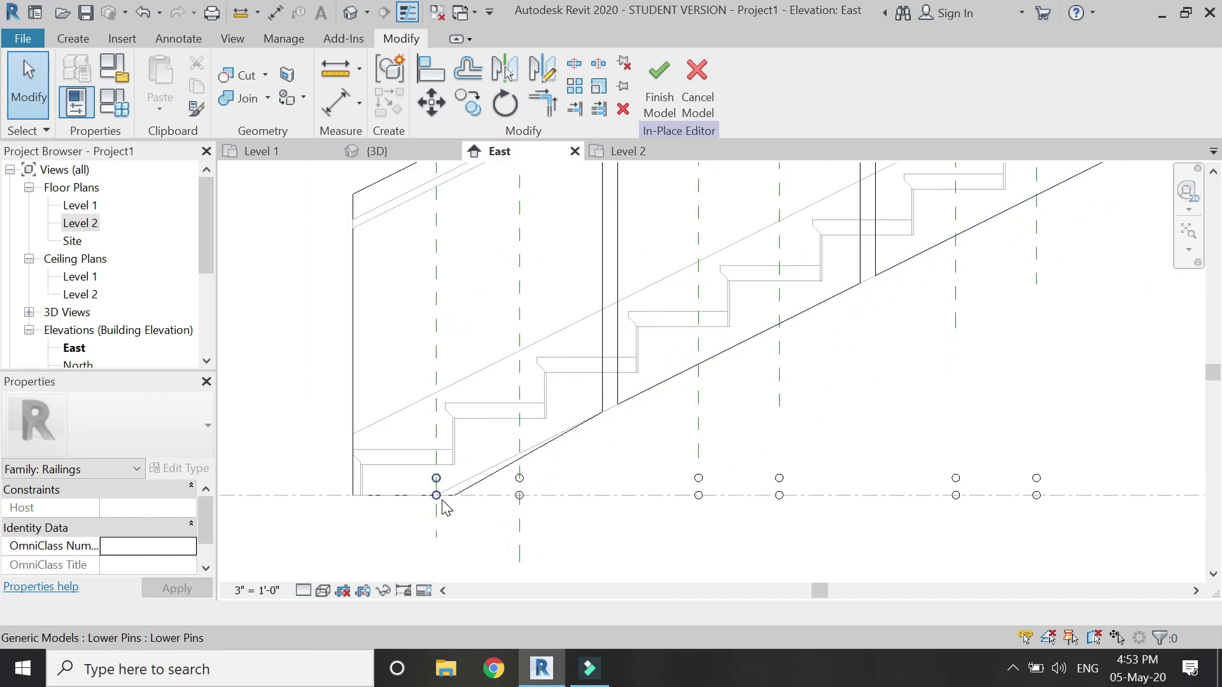
click(489, 484)
scroll(490, 485, up, 3)
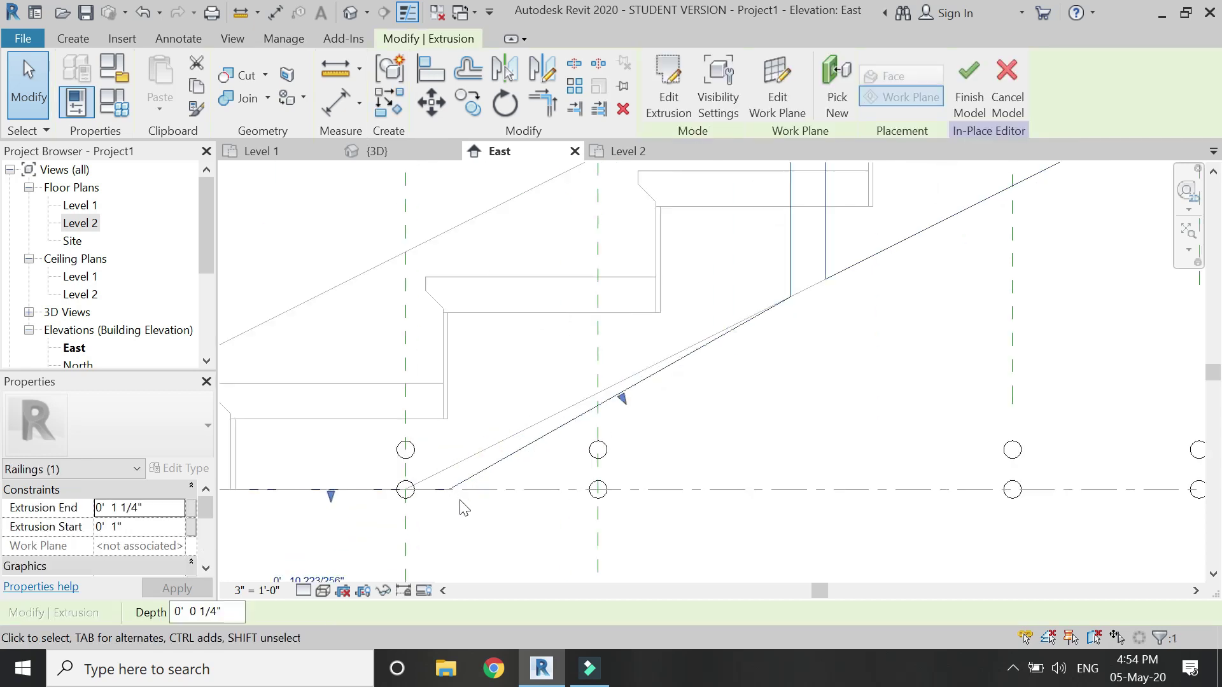
double_click(464, 483)
click(464, 487)
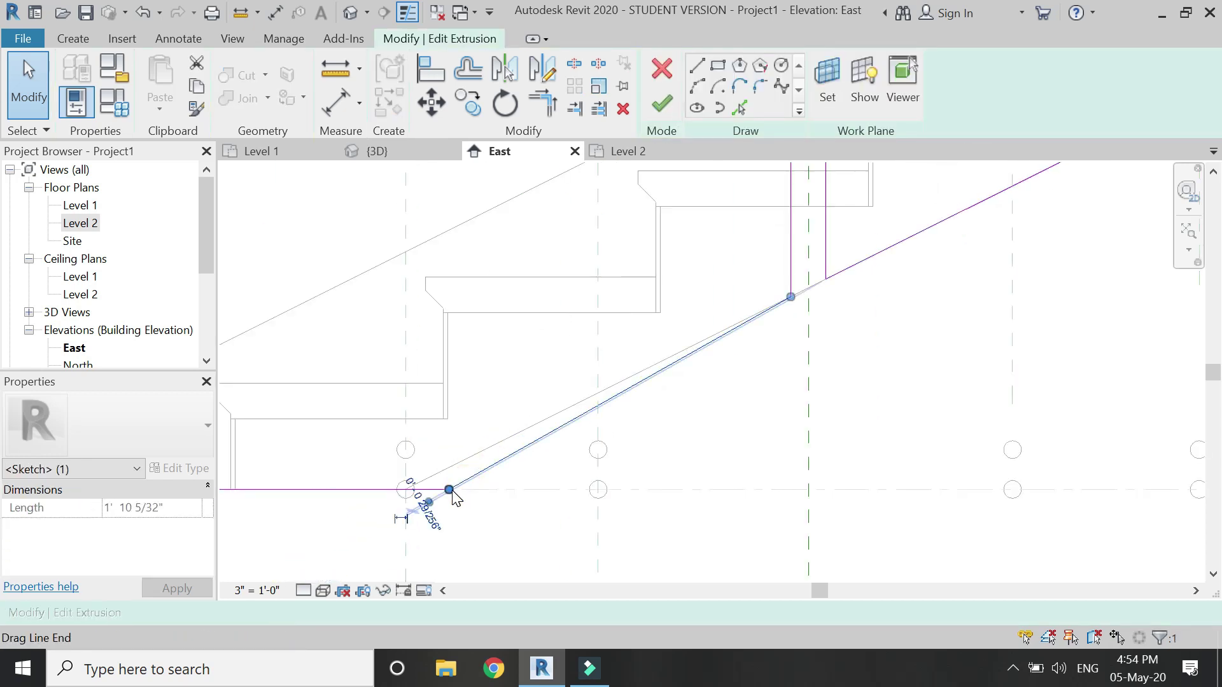
drag(449, 490, 405, 489)
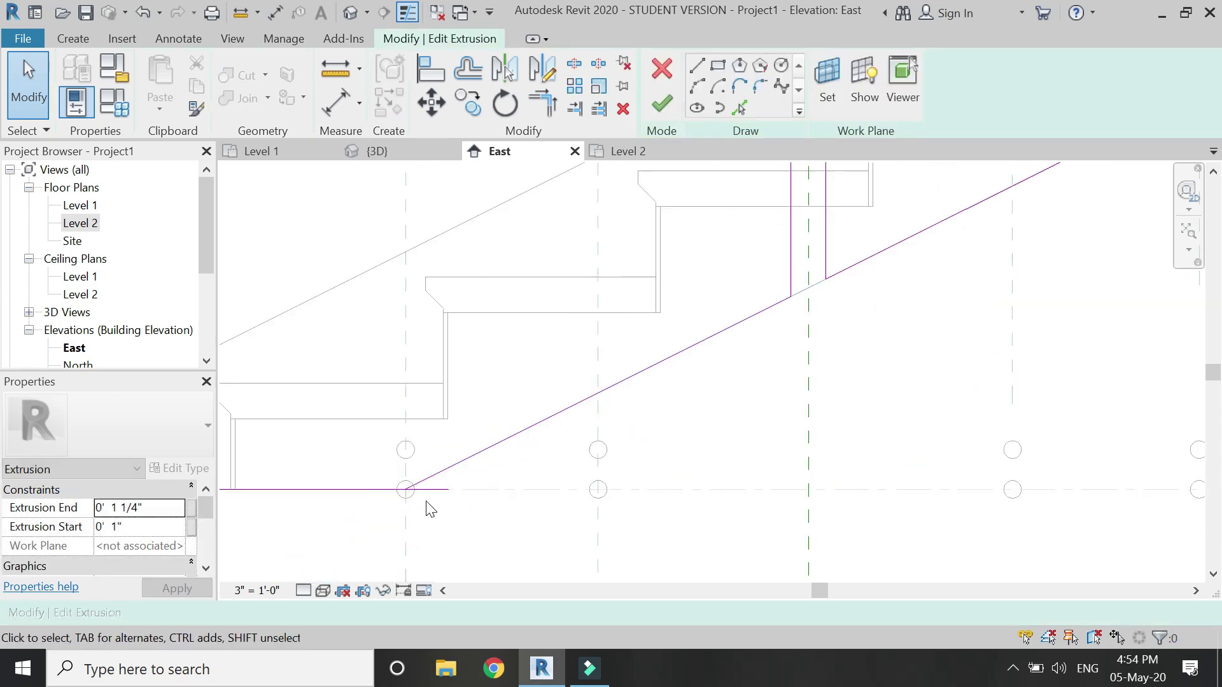
Step: Trim the lowest panel's horizontal and sloped bottom lines to a corner and finish the extrusion sketch
key(t)
key(r)
scroll(401, 493, down, 4)
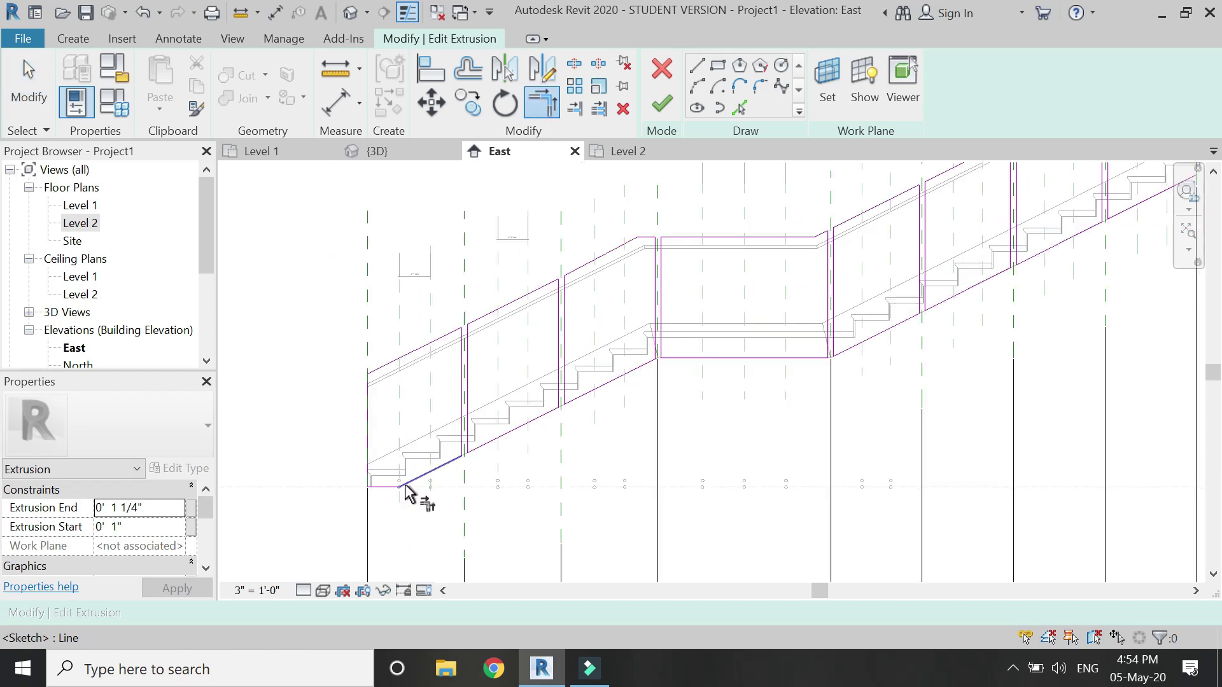
key(Escape)
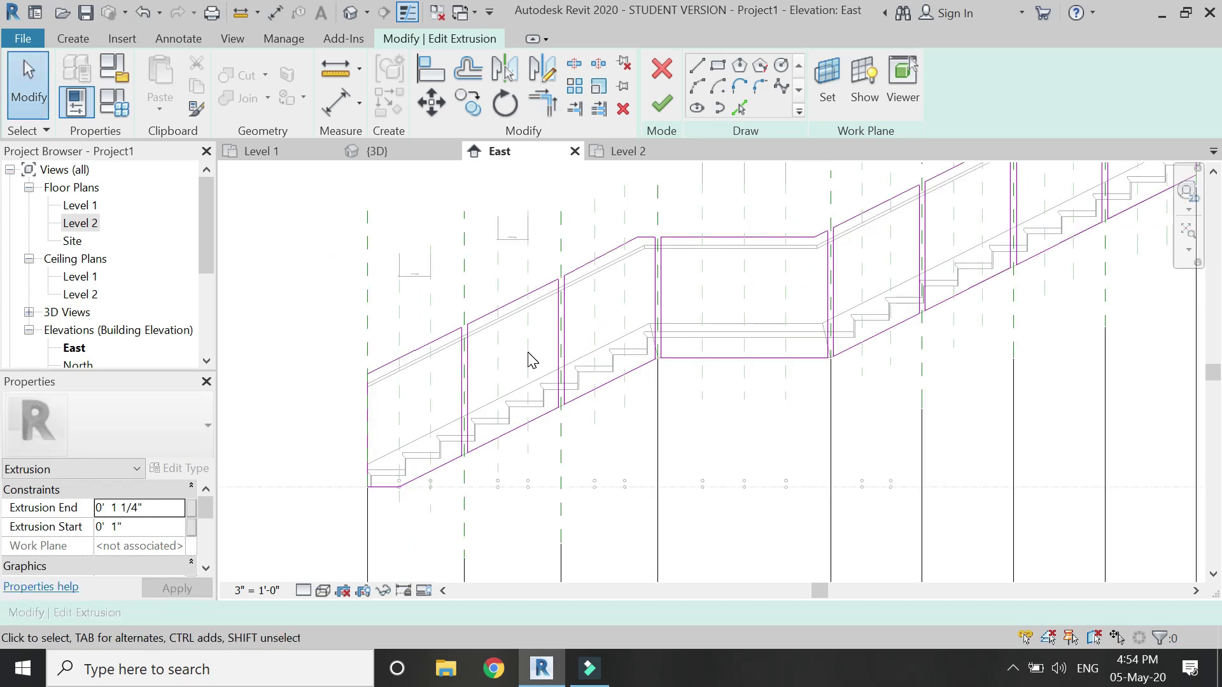
click(659, 108)
click(401, 496)
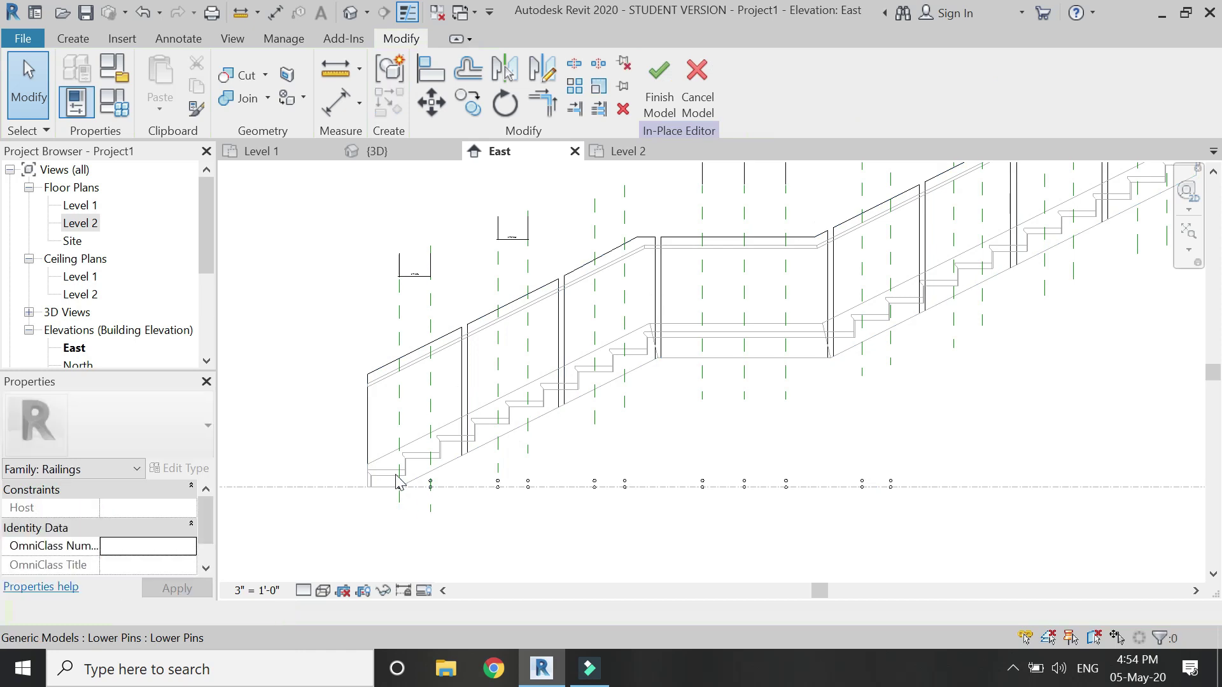
scroll(397, 483, up, 8)
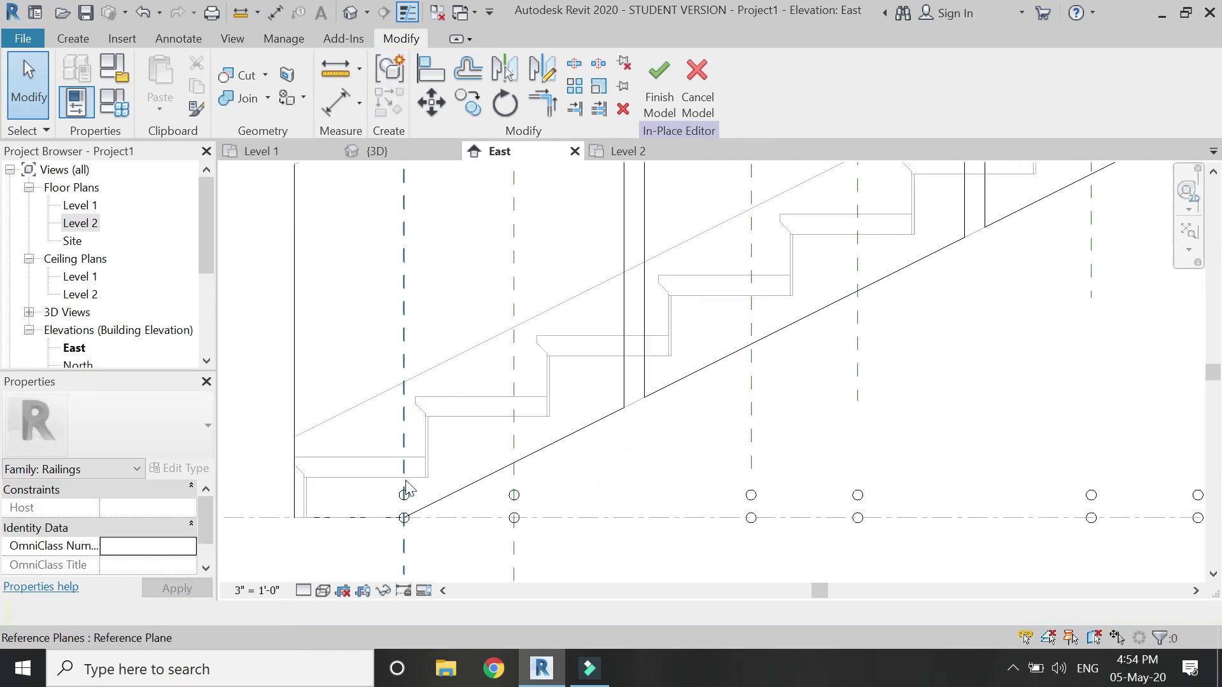
click(400, 537)
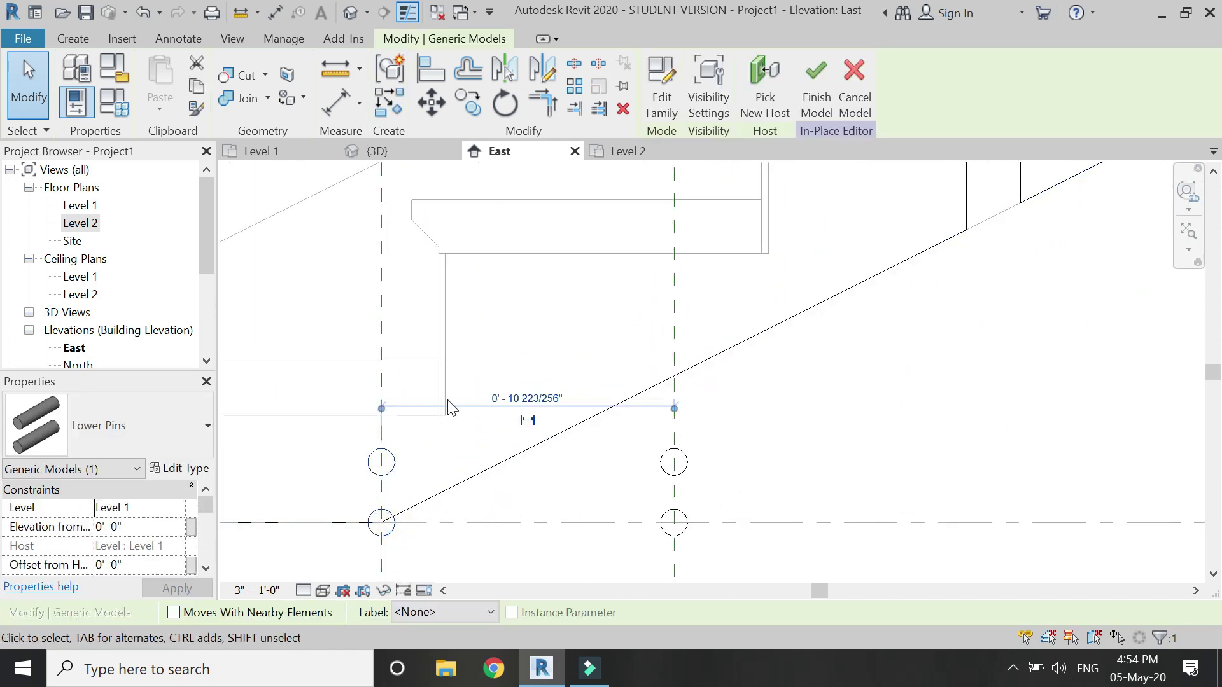
key(Escape)
scroll(482, 518, down, 2)
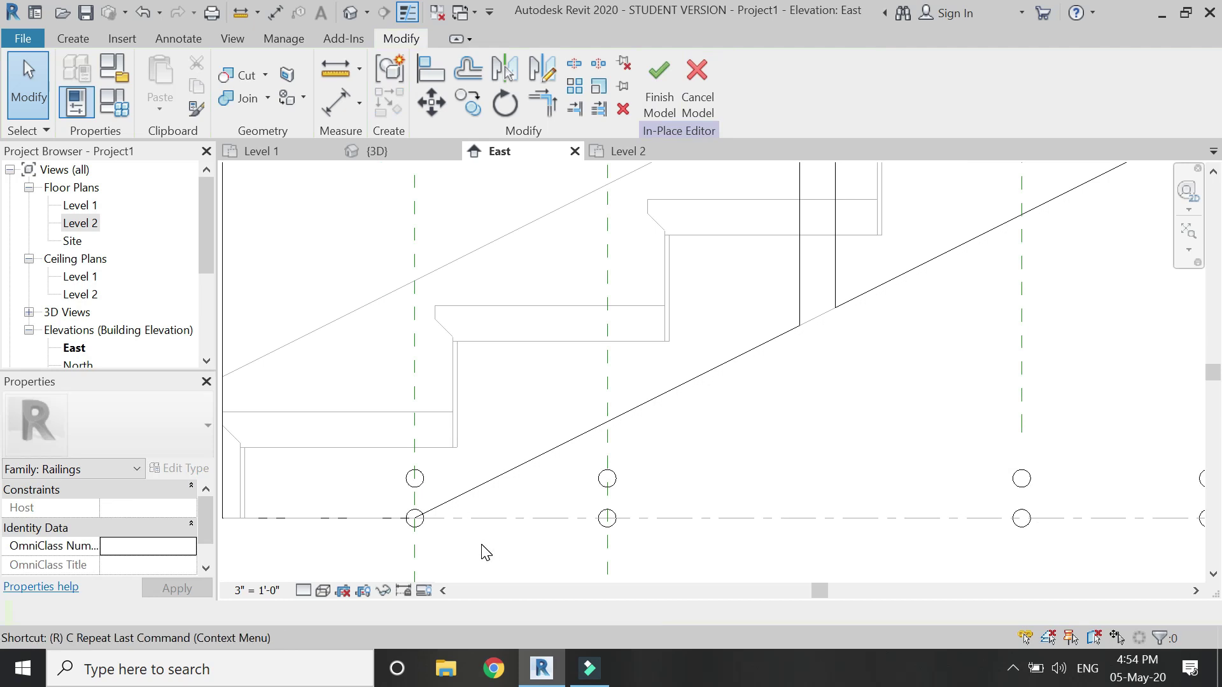
Step: Draw a sloped reference plane along the underside of the lower stair flight
key(r)
key(p)
click(443, 509)
scroll(448, 516, down, 1)
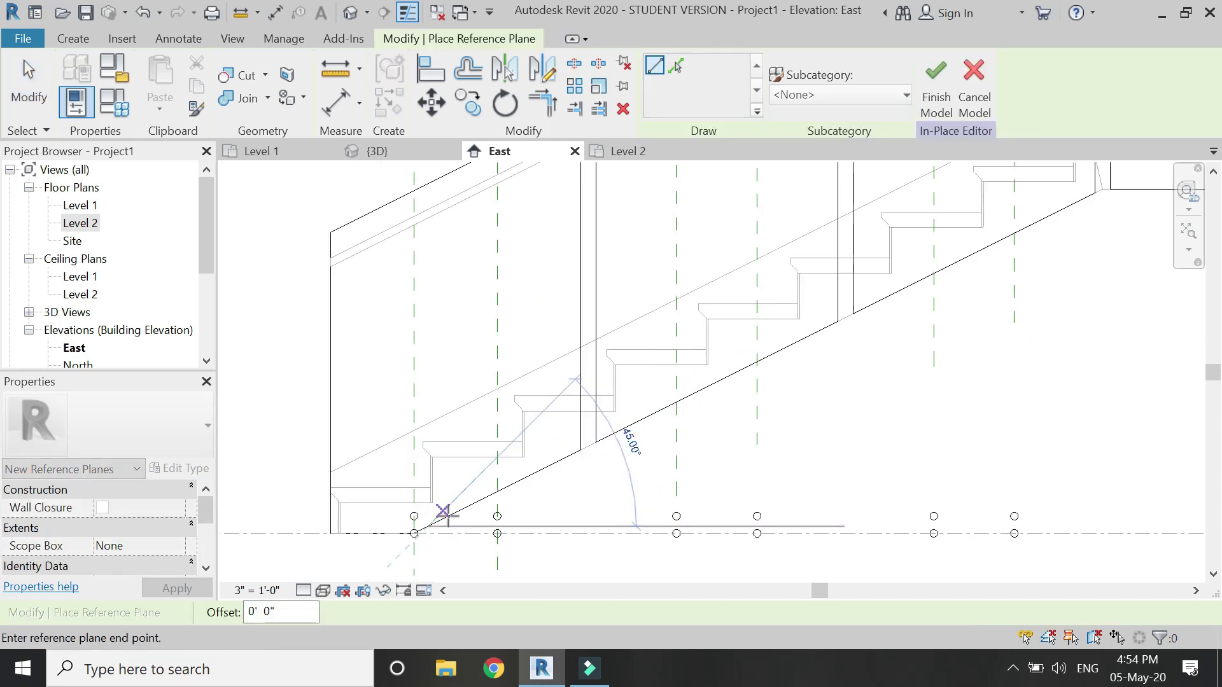
key(Escape)
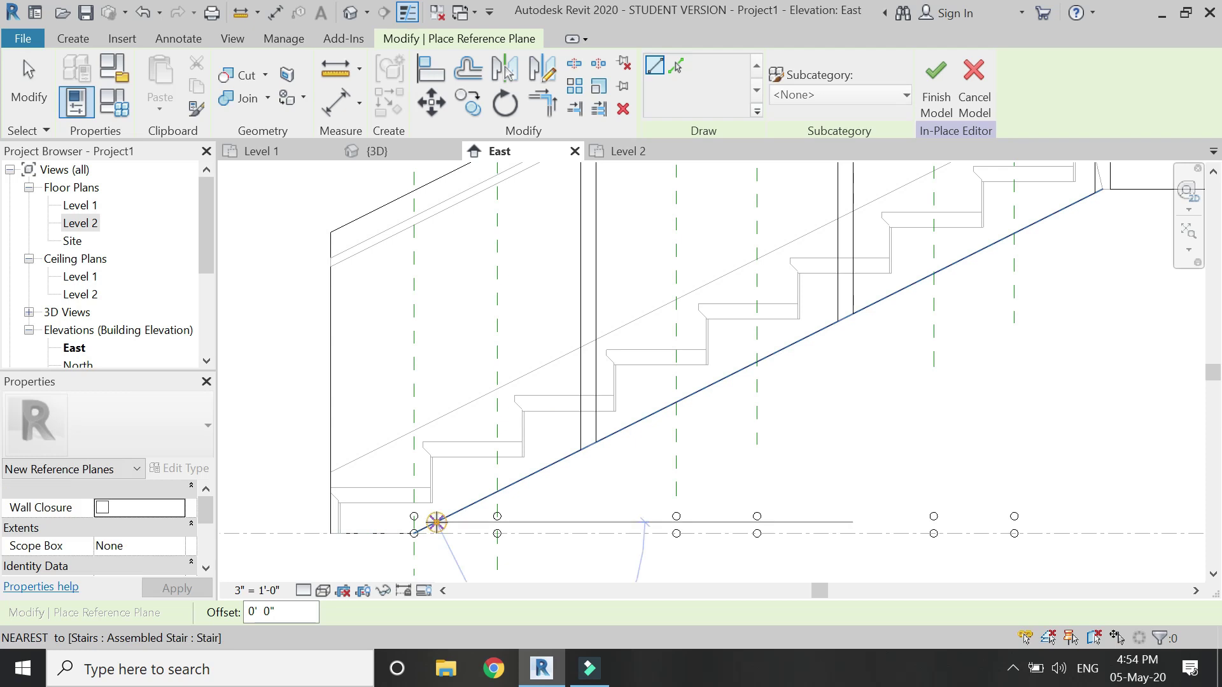
click(436, 522)
scroll(437, 522, down, 1)
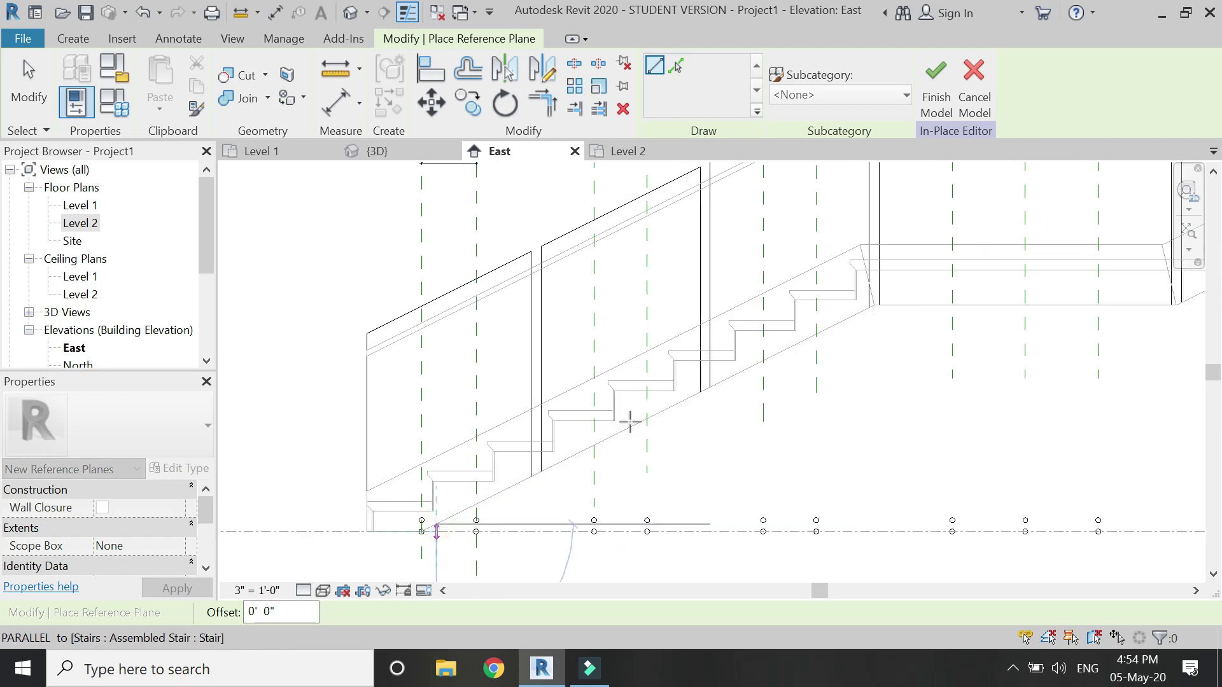
click(843, 318)
key(Escape)
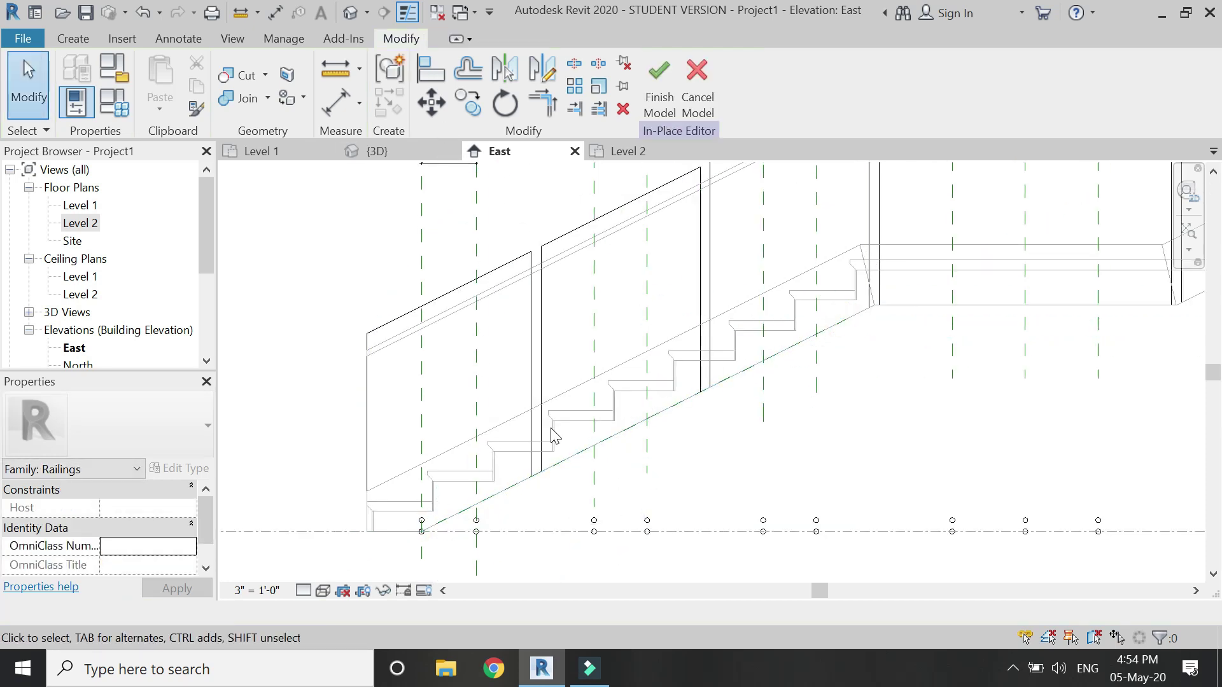
Step: Move the sloped reference plane about 2" upward, perpendicular to the lower flight's underside
click(571, 457)
key(m)
key(v)
scroll(597, 470, up, 3)
click(574, 447)
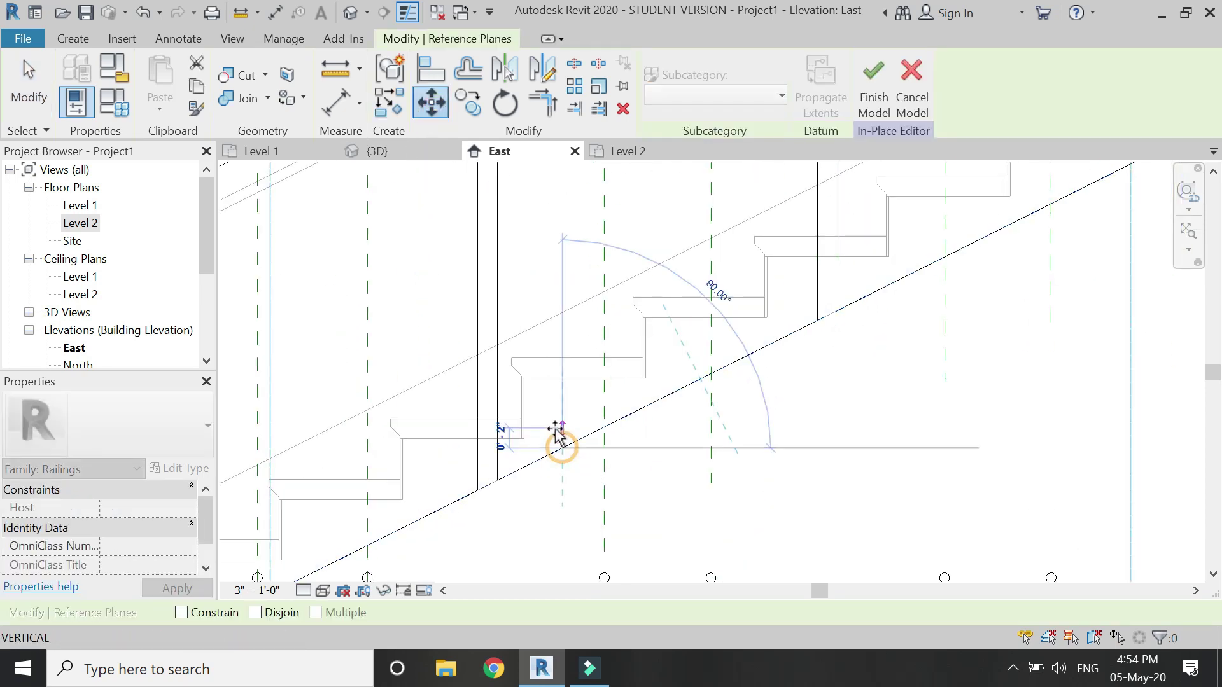
scroll(551, 434, up, 3)
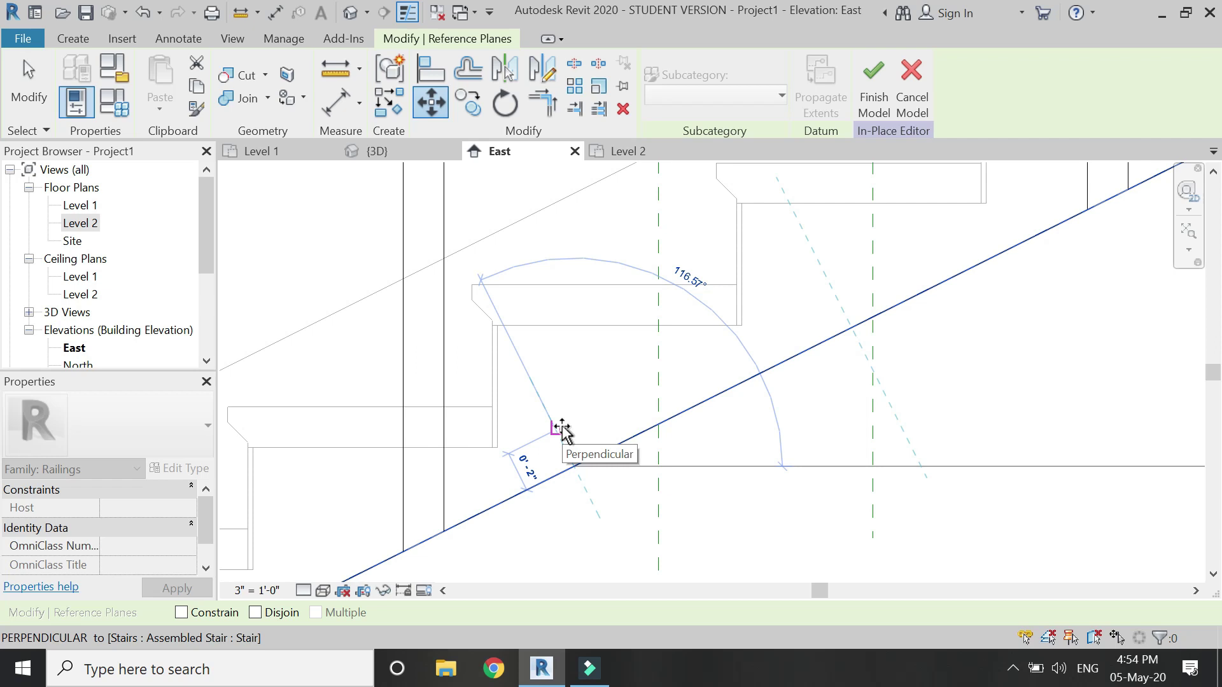
click(561, 425)
scroll(553, 429, down, 5)
click(499, 515)
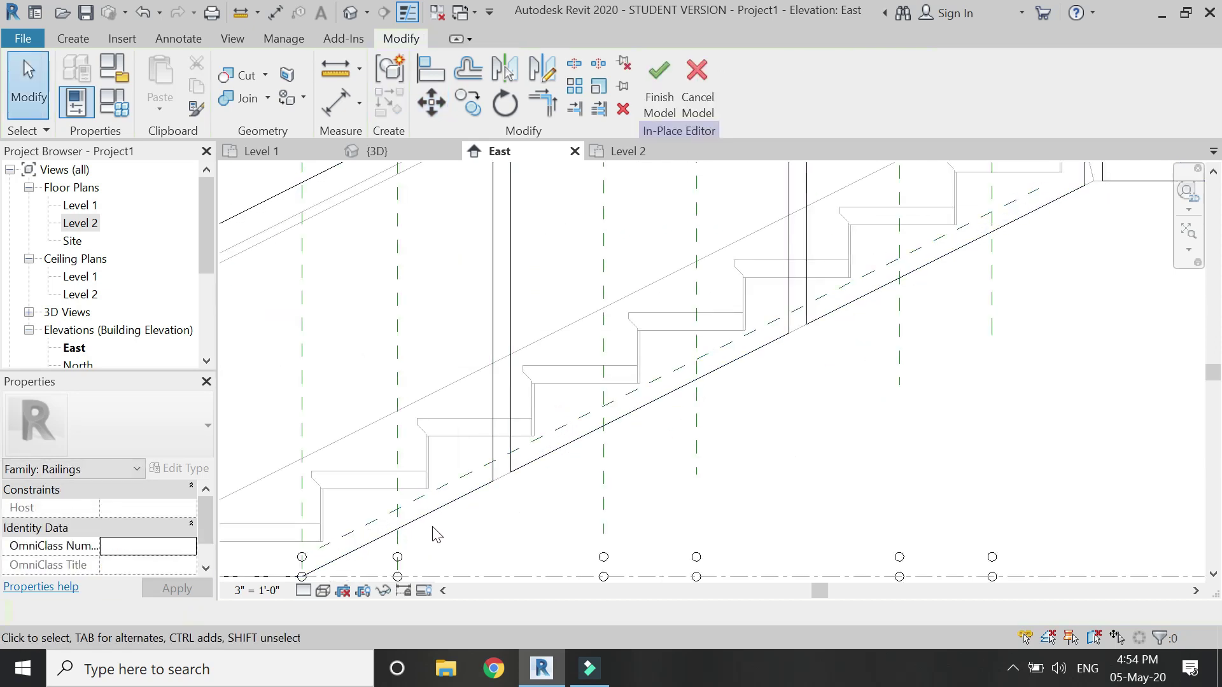
Step: Extend the sloped reference plane's lower end past the first vertical reference plane
scroll(405, 544, up, 2)
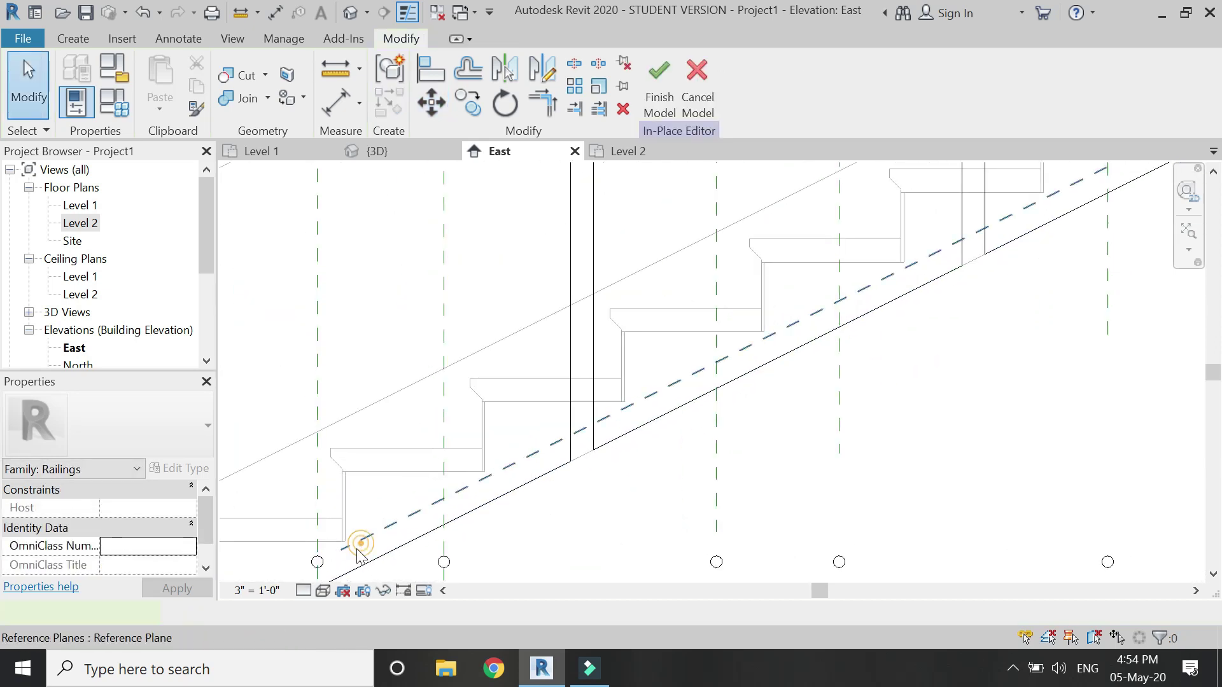
click(358, 551)
key(Escape)
scroll(293, 576, down, 1)
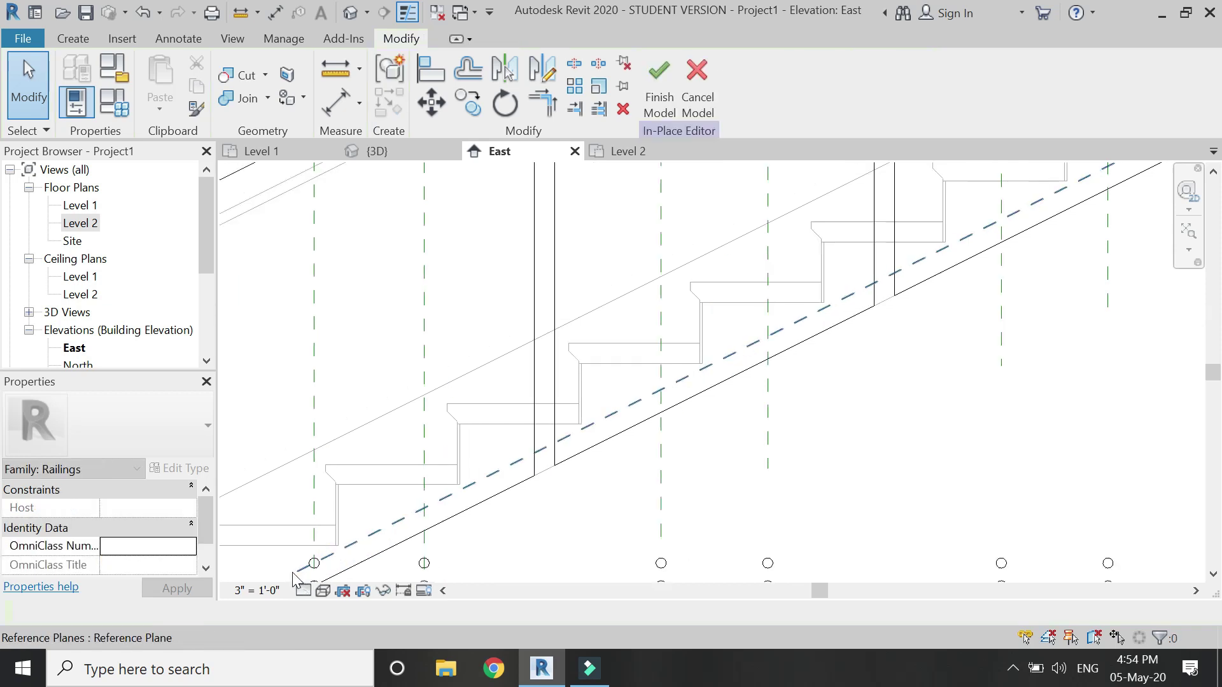
Step: Draw a horizontal reference plane along the landing's underside, from the landing panel's lower corner to the start of the upper flight
scroll(382, 545, down, 2)
scroll(592, 428, up, 4)
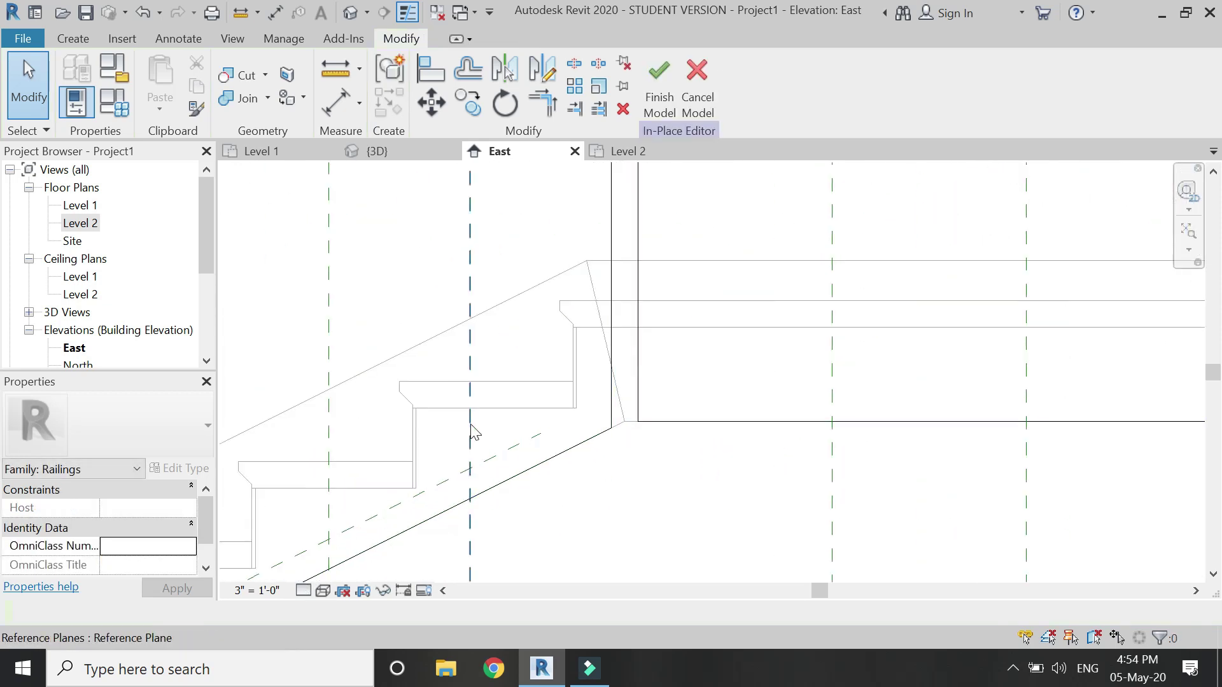
key(r)
key(p)
click(636, 418)
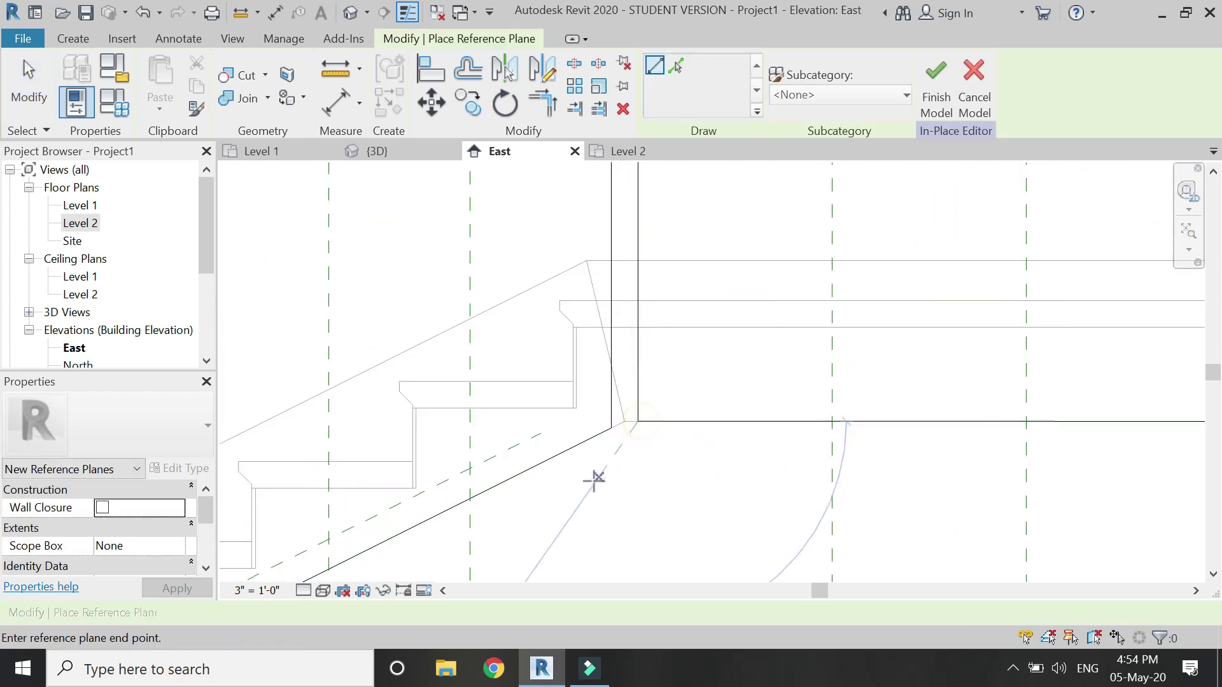
scroll(594, 480, down, 2)
click(805, 468)
scroll(804, 466, up, 2)
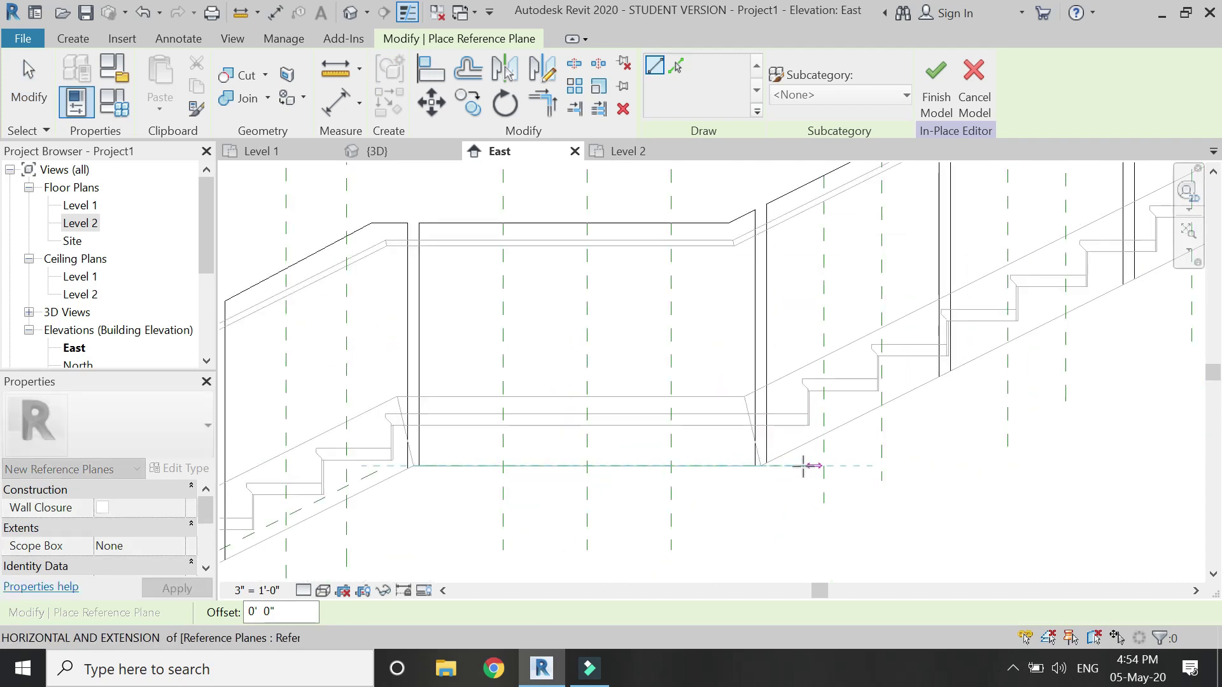
click(760, 466)
scroll(715, 496, down, 2)
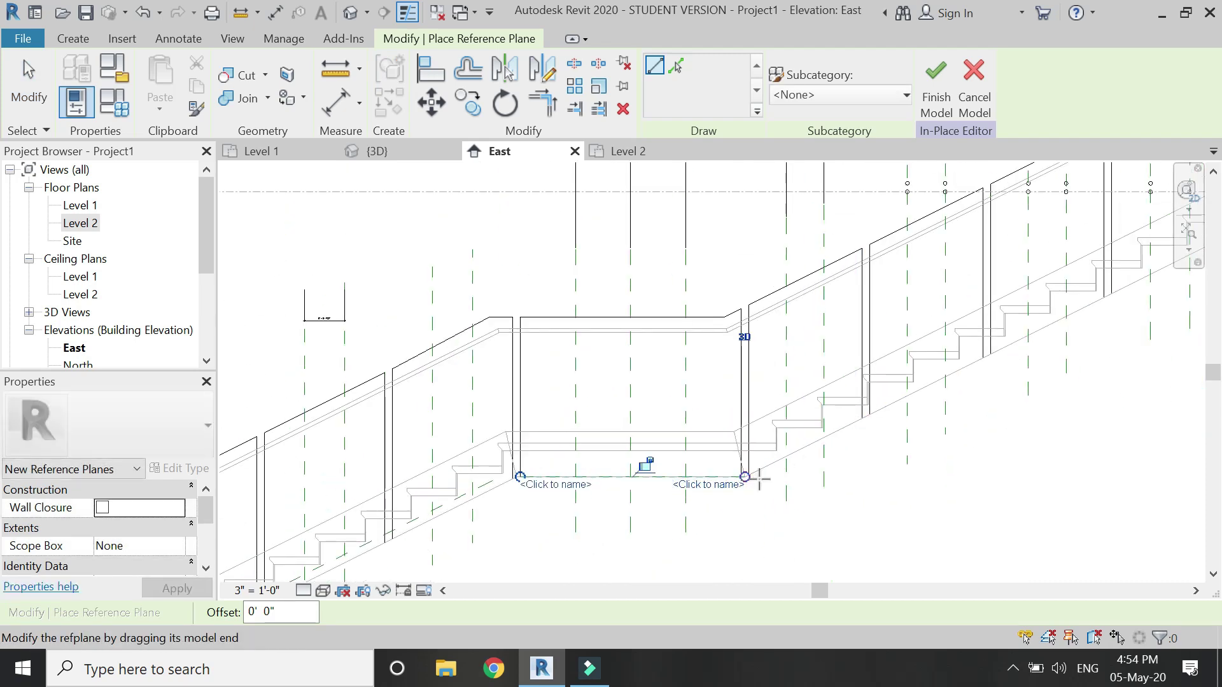
Step: Draw a sloped reference plane along the upper flight's underside, from the landing's end to the top of the flight
scroll(758, 478, up, 3)
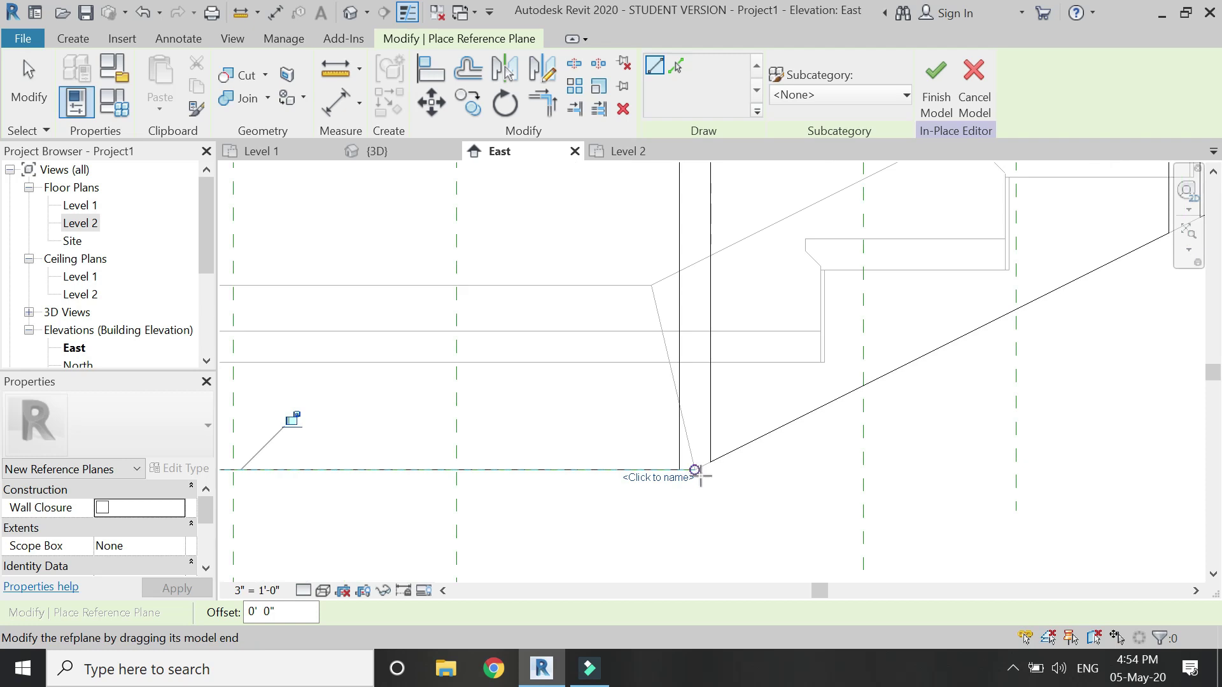
click(696, 469)
scroll(636, 511, down, 5)
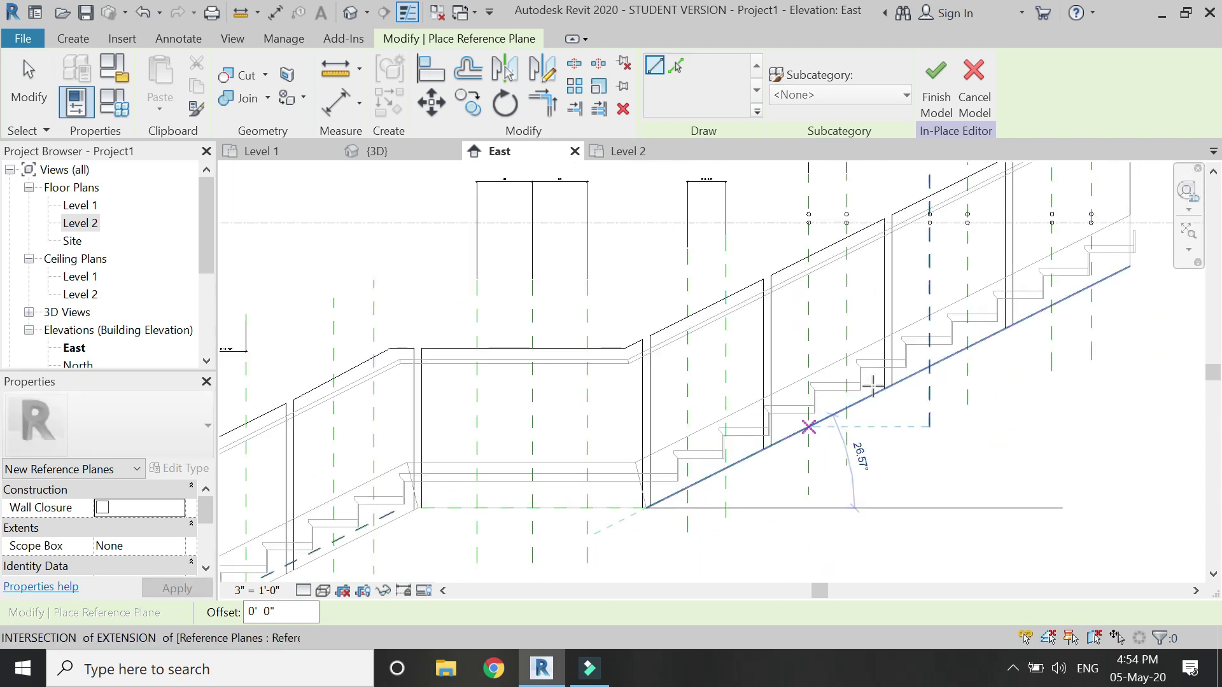
click(1123, 268)
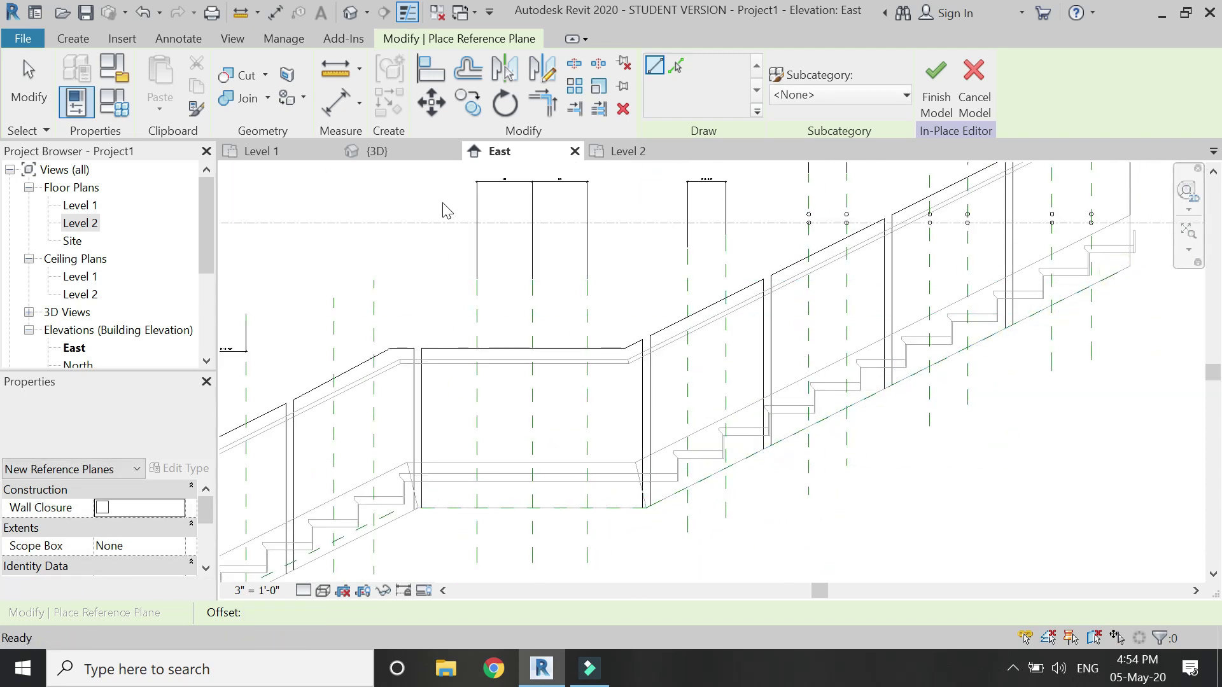
key(Escape)
Step: Move the landing's horizontal reference plane slightly upward, away from the landing's underside
click(568, 508)
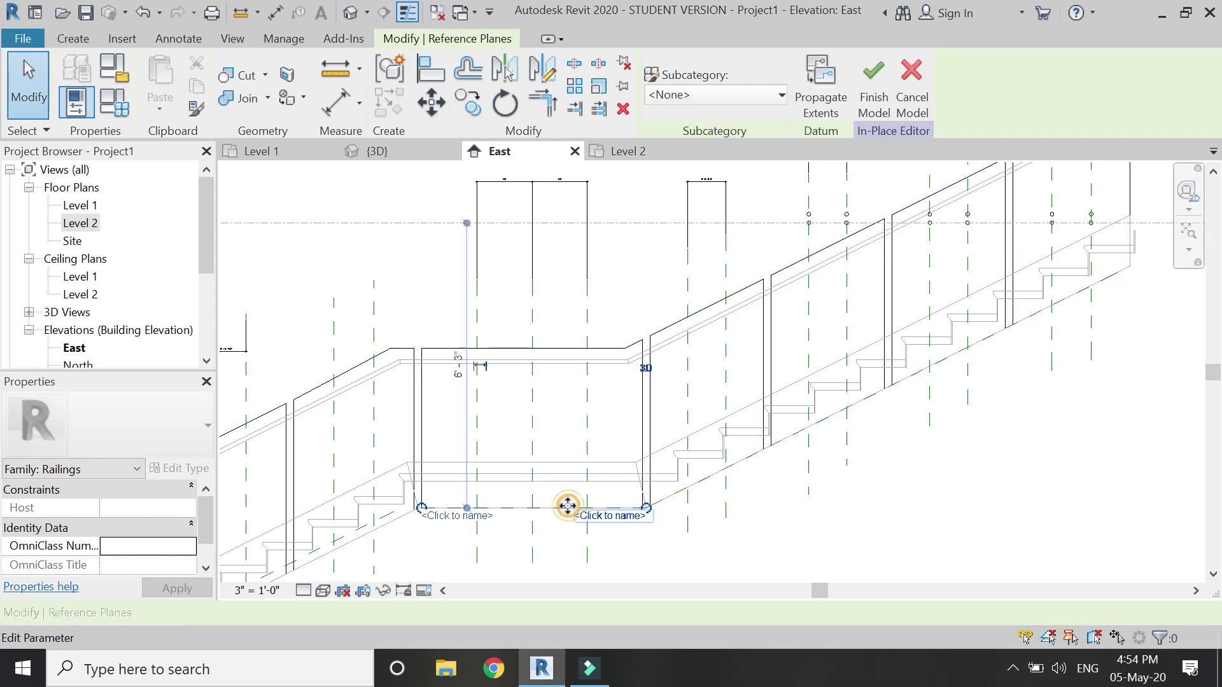
click(430, 102)
scroll(563, 519, up, 5)
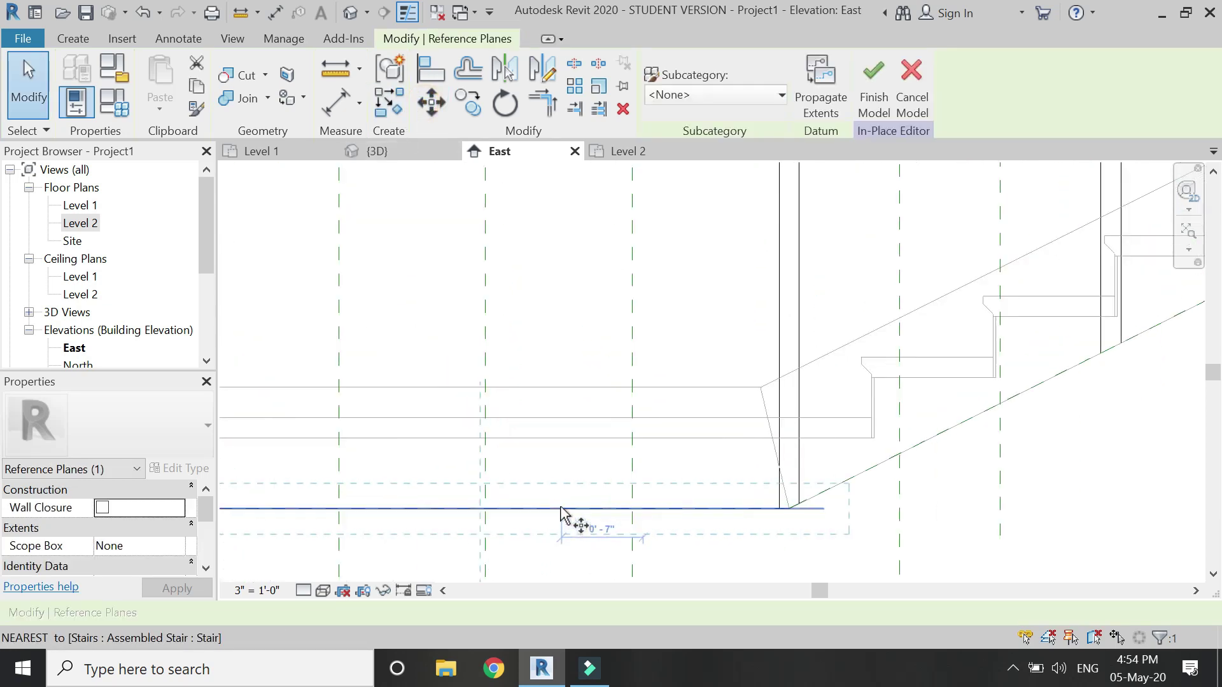
click(560, 507)
click(560, 484)
scroll(709, 528, down, 3)
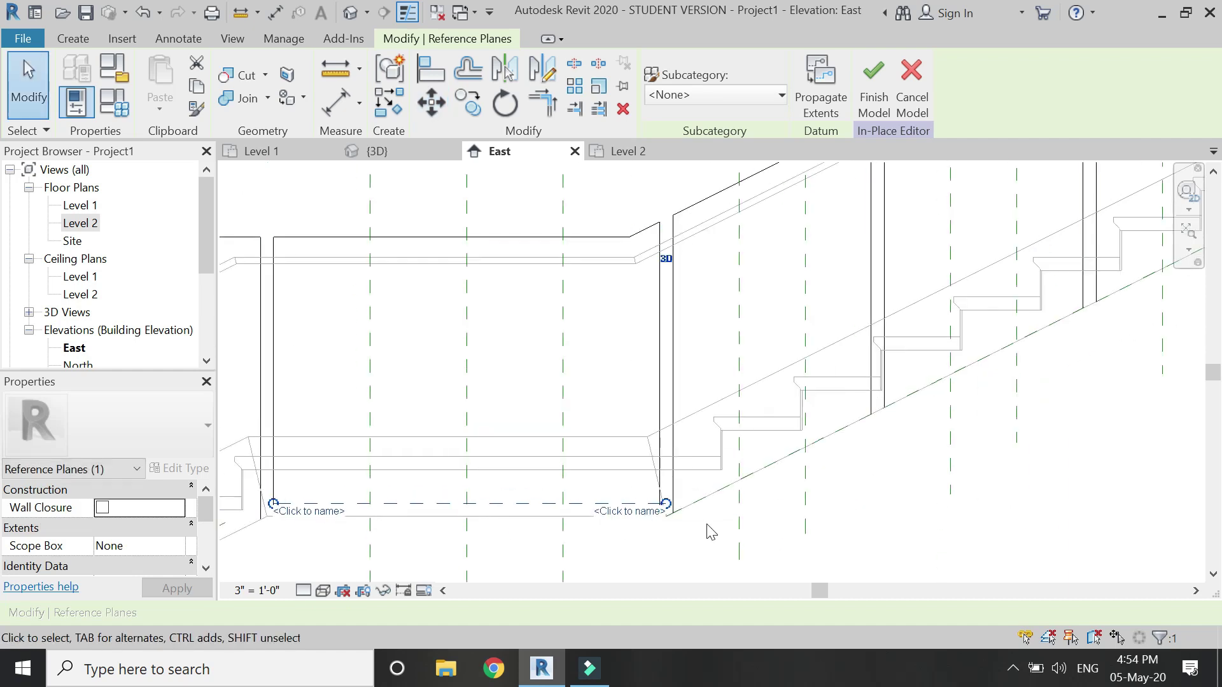
Step: Move the upper flight's sloped reference plane slightly upward, perpendicular to the flight's underside
scroll(704, 499, up, 3)
key(Escape)
click(706, 501)
drag(636, 521, 738, 477)
key(m)
key(v)
click(739, 478)
scroll(738, 477, up, 4)
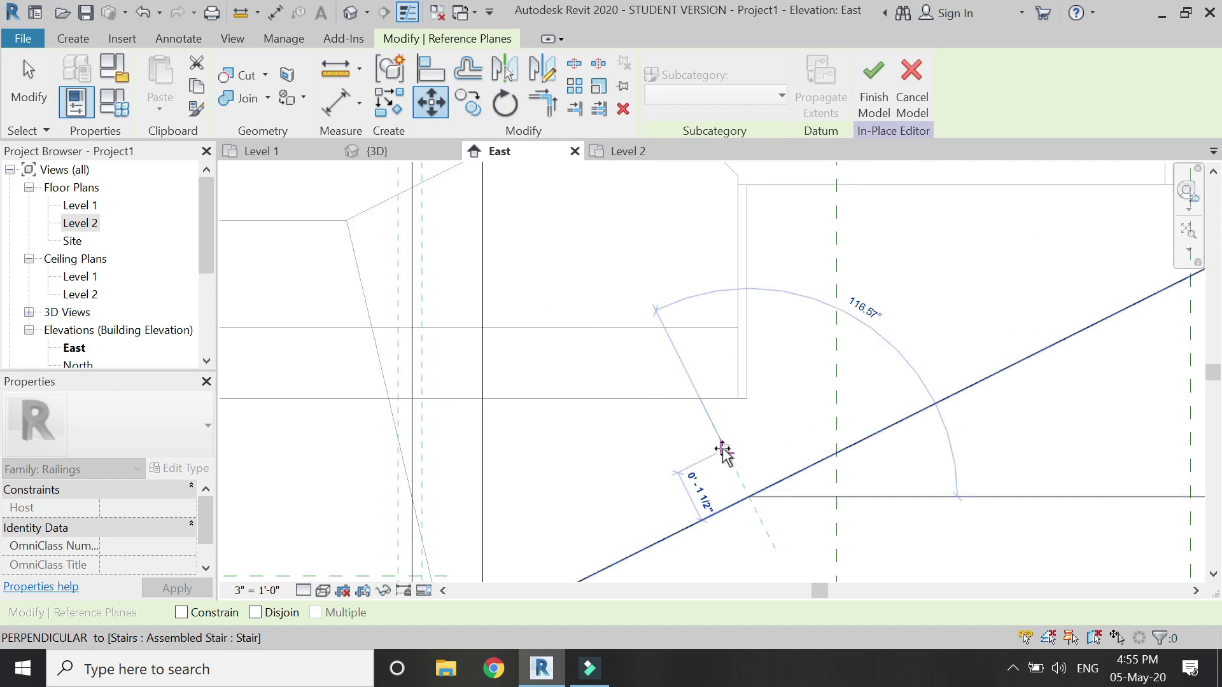
click(710, 436)
key(Escape)
scroll(732, 449, down, 5)
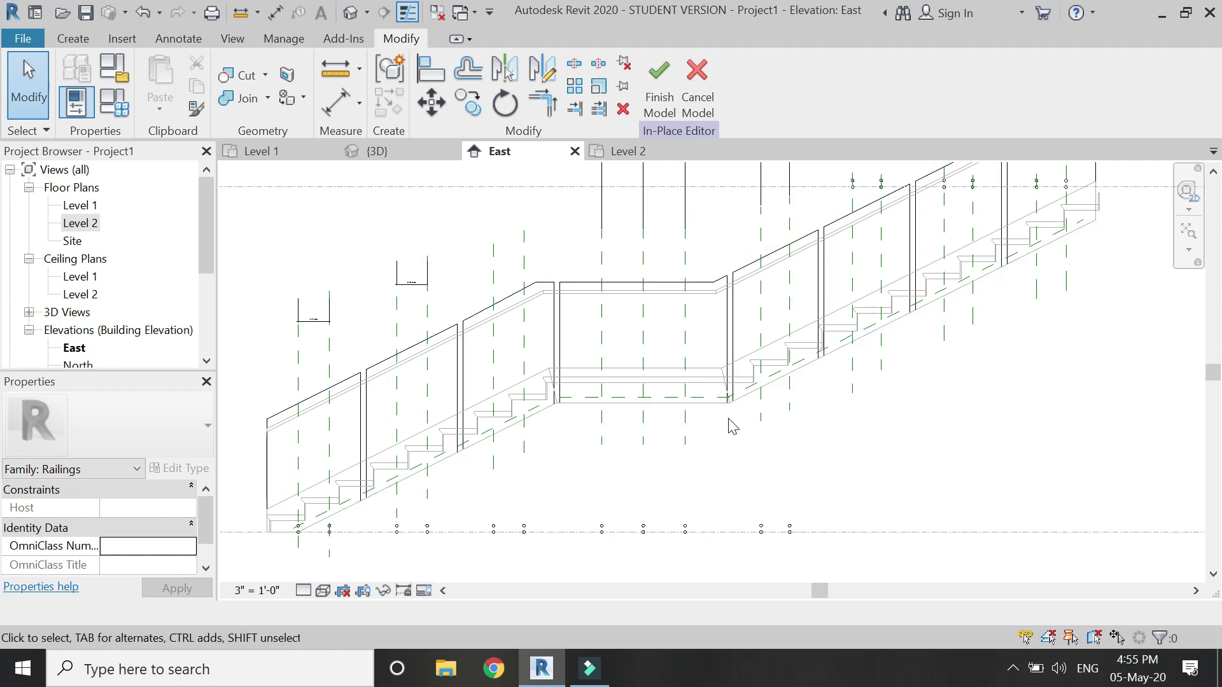
Step: Move the first pair of lower pins up so the lower pin's bottom meets the intersection of the sloped and first vertical reference planes
scroll(379, 504, up, 3)
scroll(458, 496, up, 5)
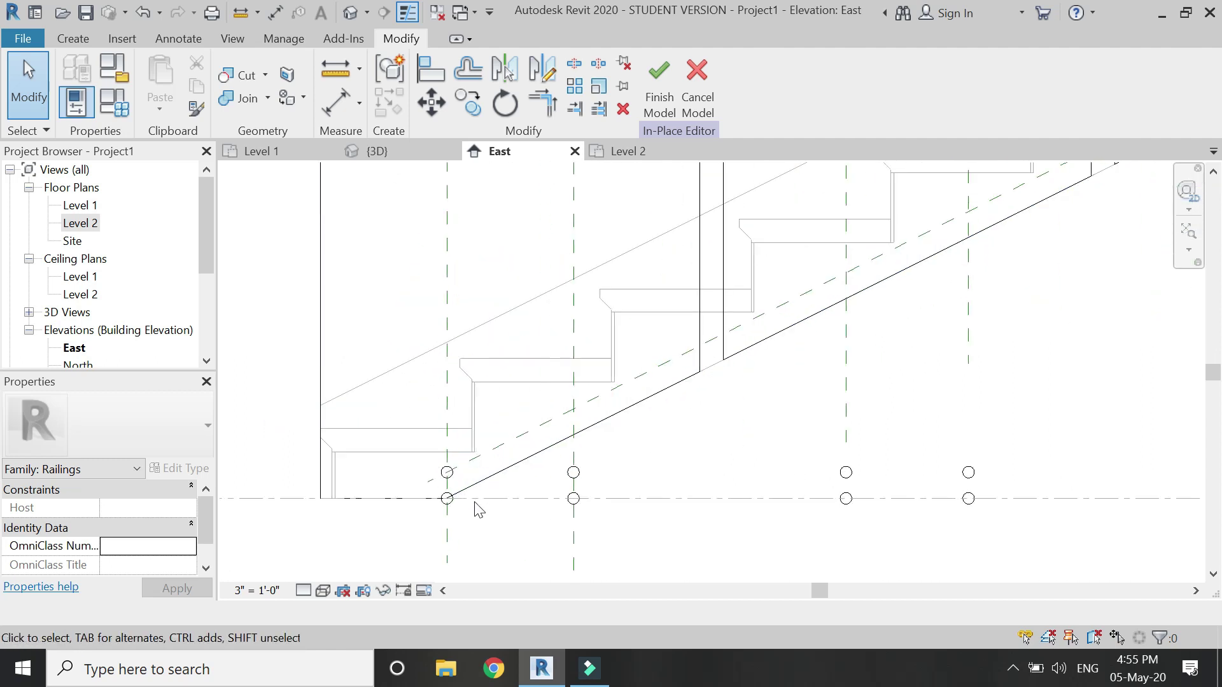
click(436, 435)
click(431, 102)
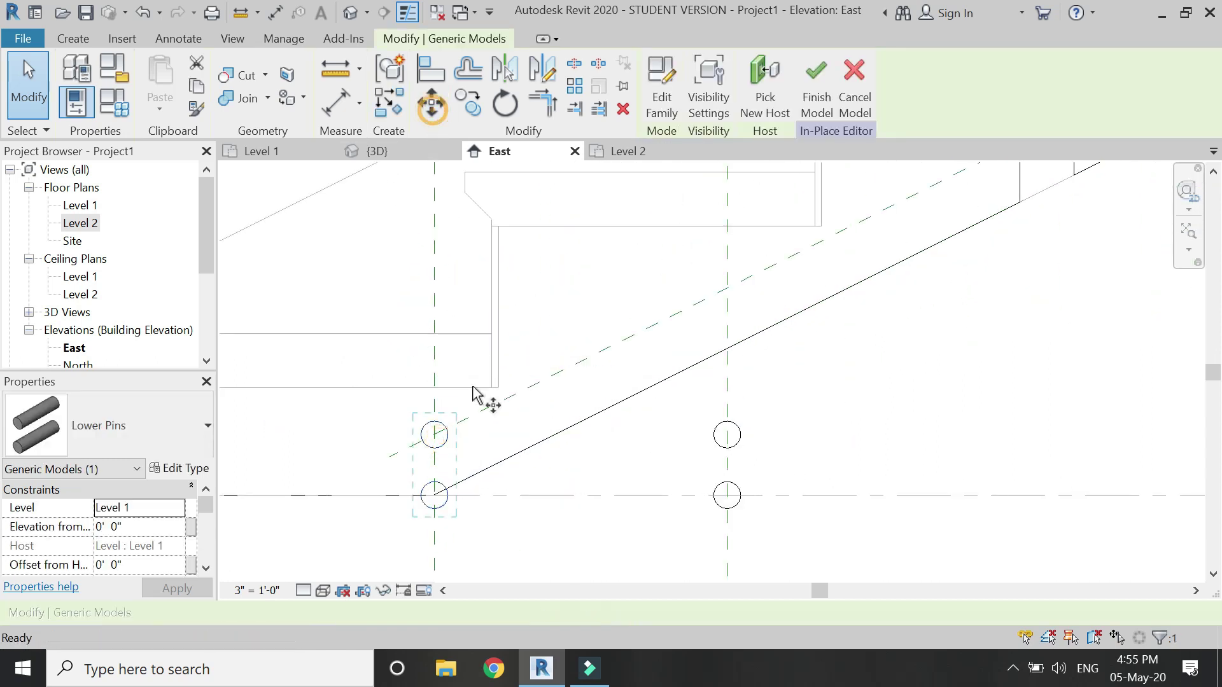
click(435, 508)
click(434, 435)
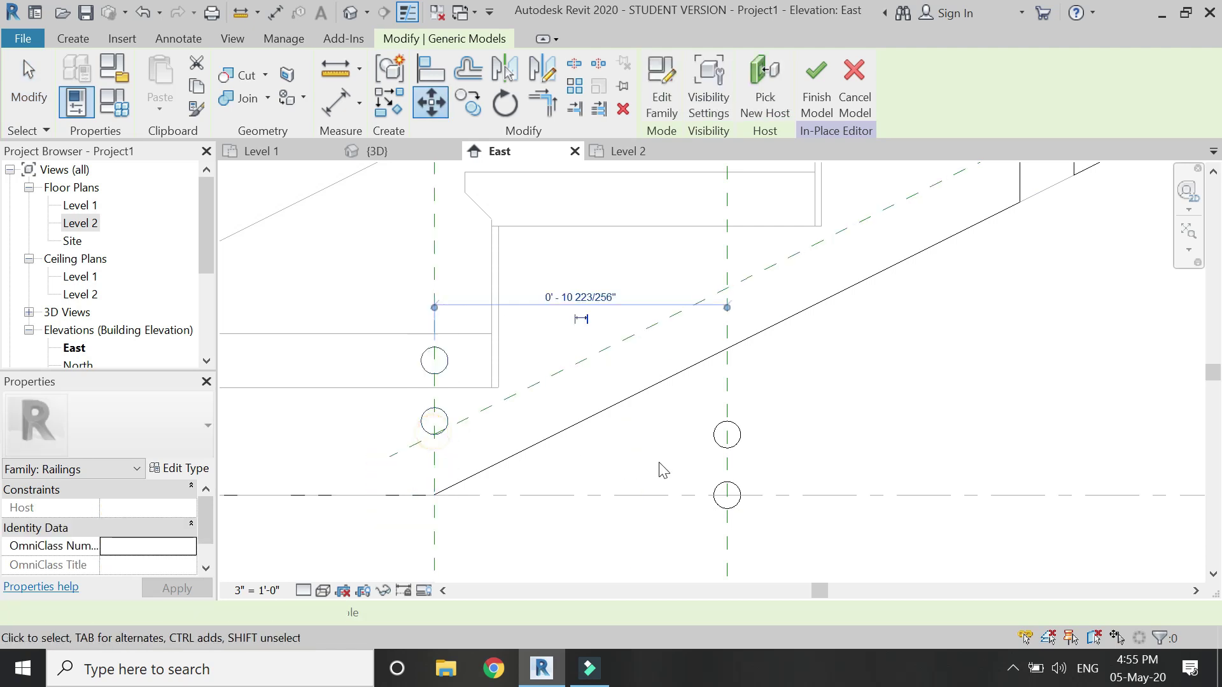
key(Escape)
Step: Move the second pair of lower pins up so its bottom meets the intersection of the sloped and second vertical reference planes
click(735, 447)
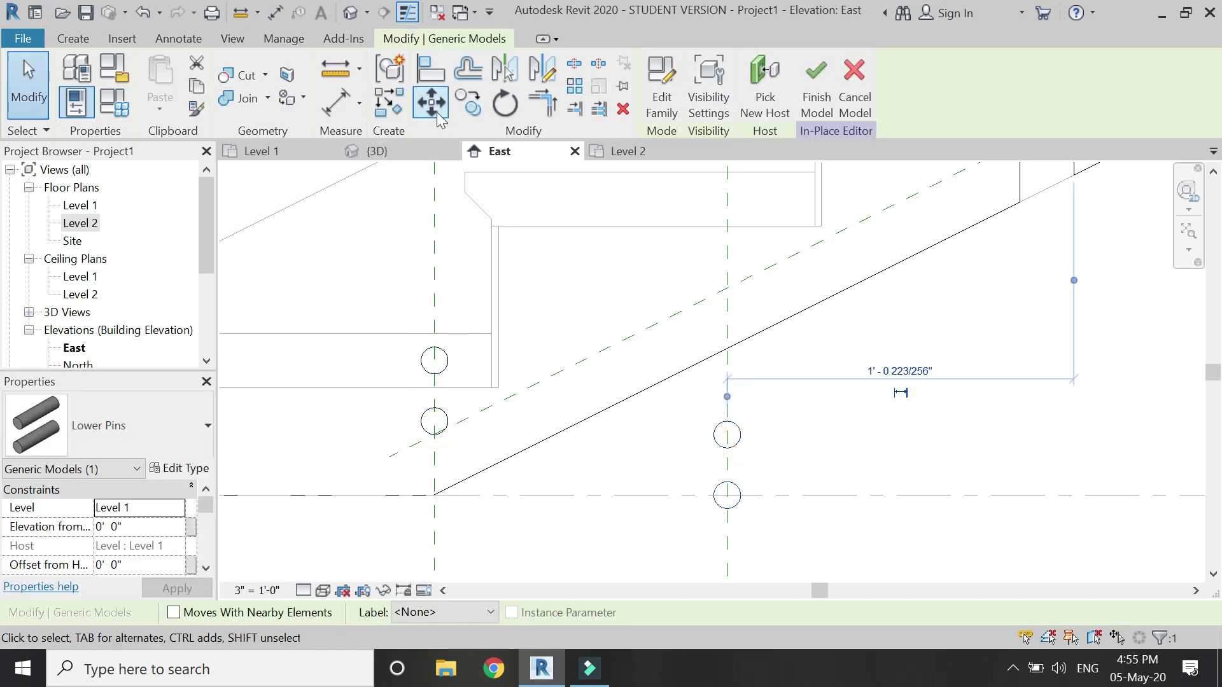
click(430, 101)
click(726, 508)
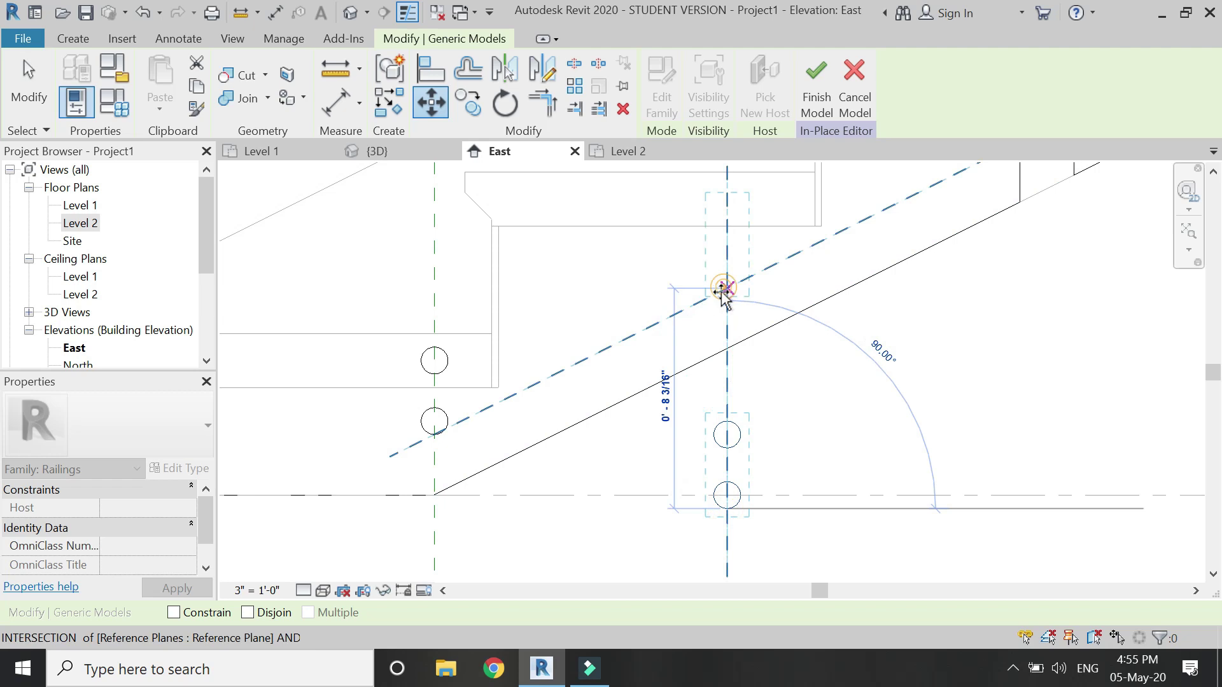
click(721, 288)
scroll(494, 469, down, 3)
scroll(612, 451, up, 1)
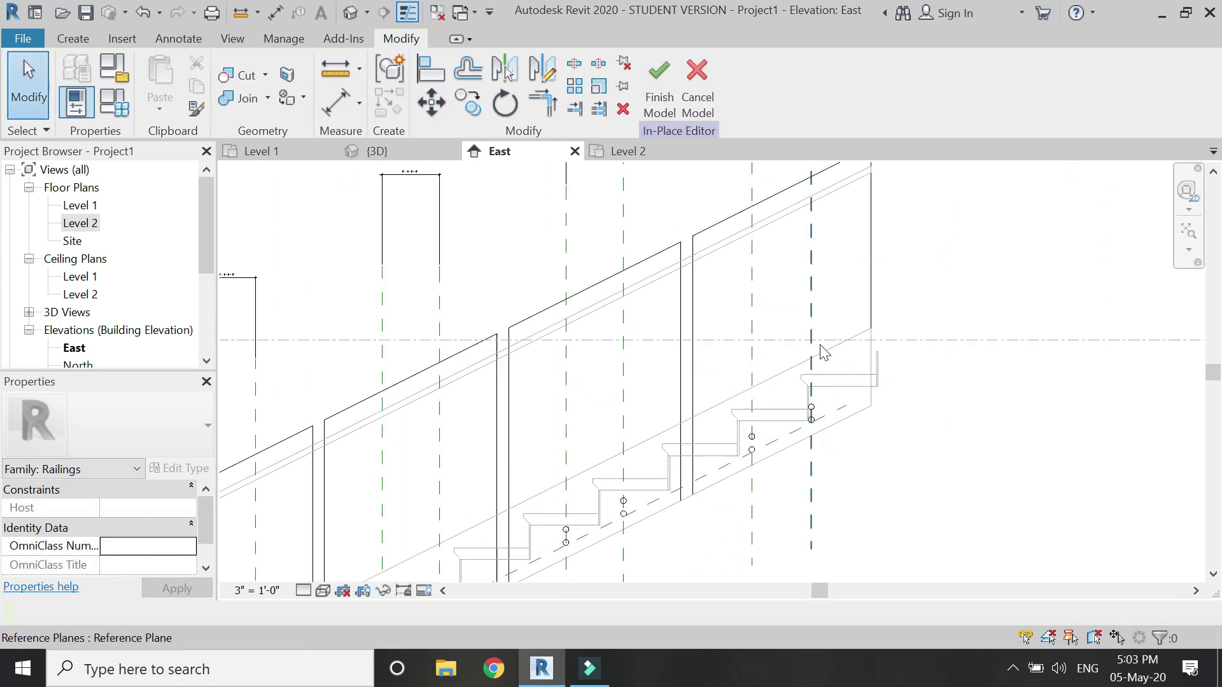
Step: Select all instances of the Lower Pins family along the railing in the 3D view
scroll(825, 331, down, 4)
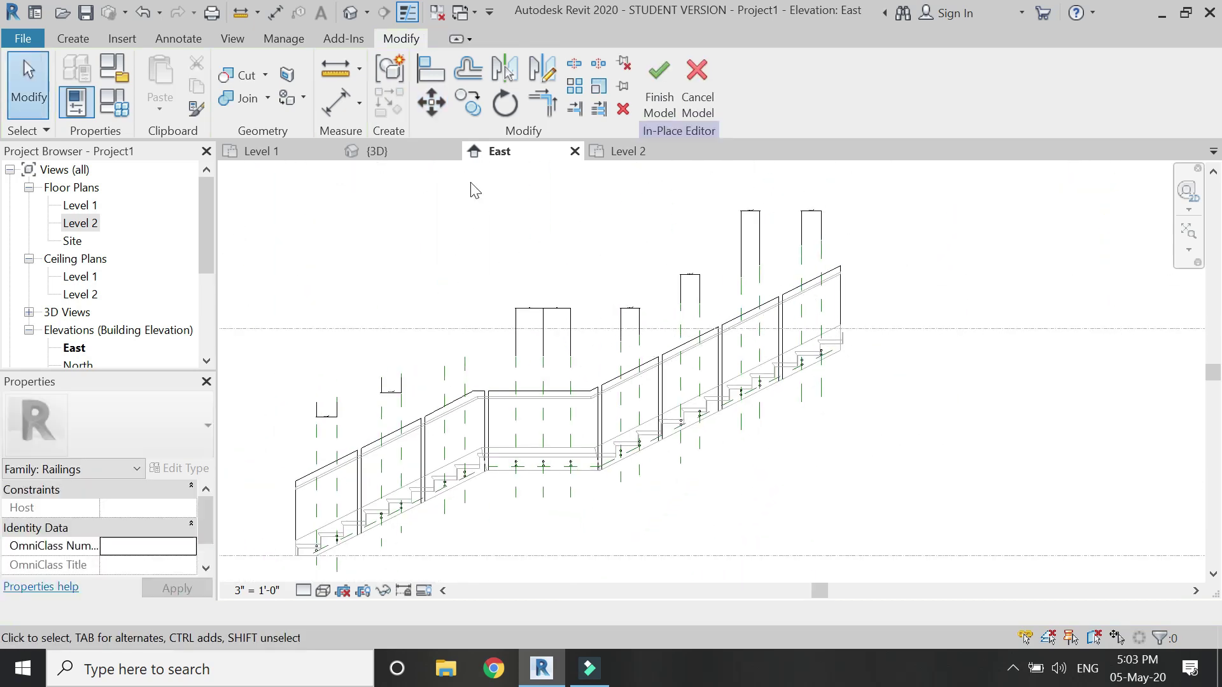
click(438, 151)
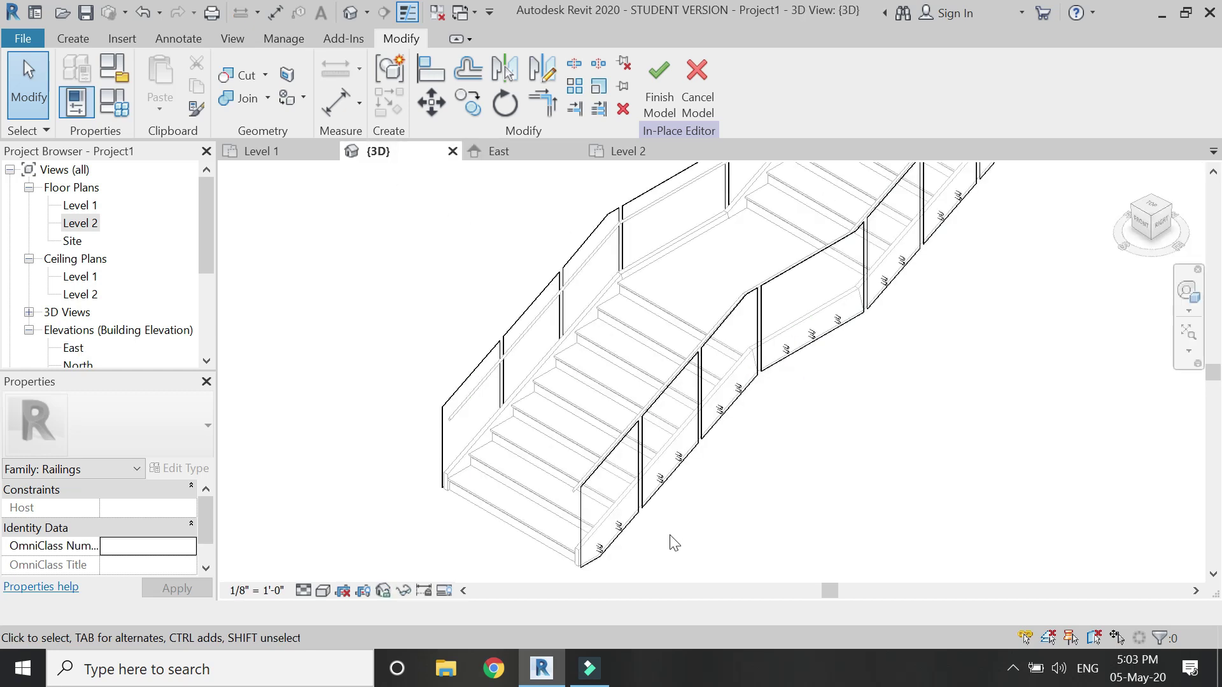
scroll(716, 523, down, 2)
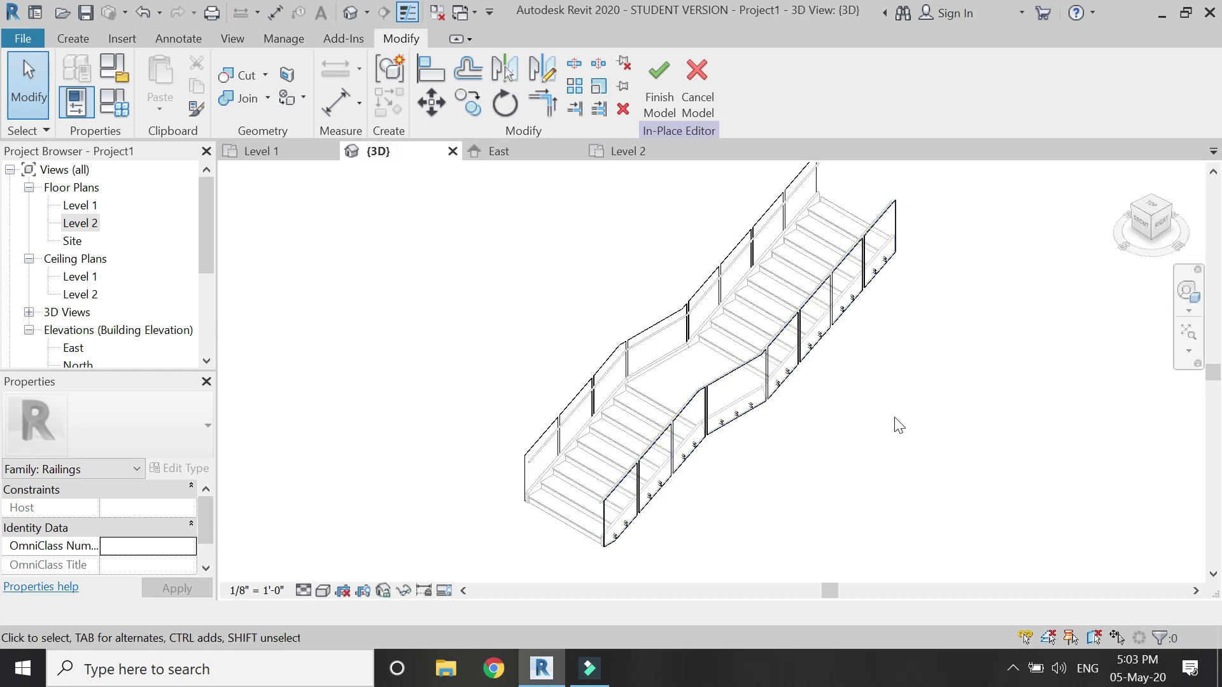
scroll(649, 540, up, 5)
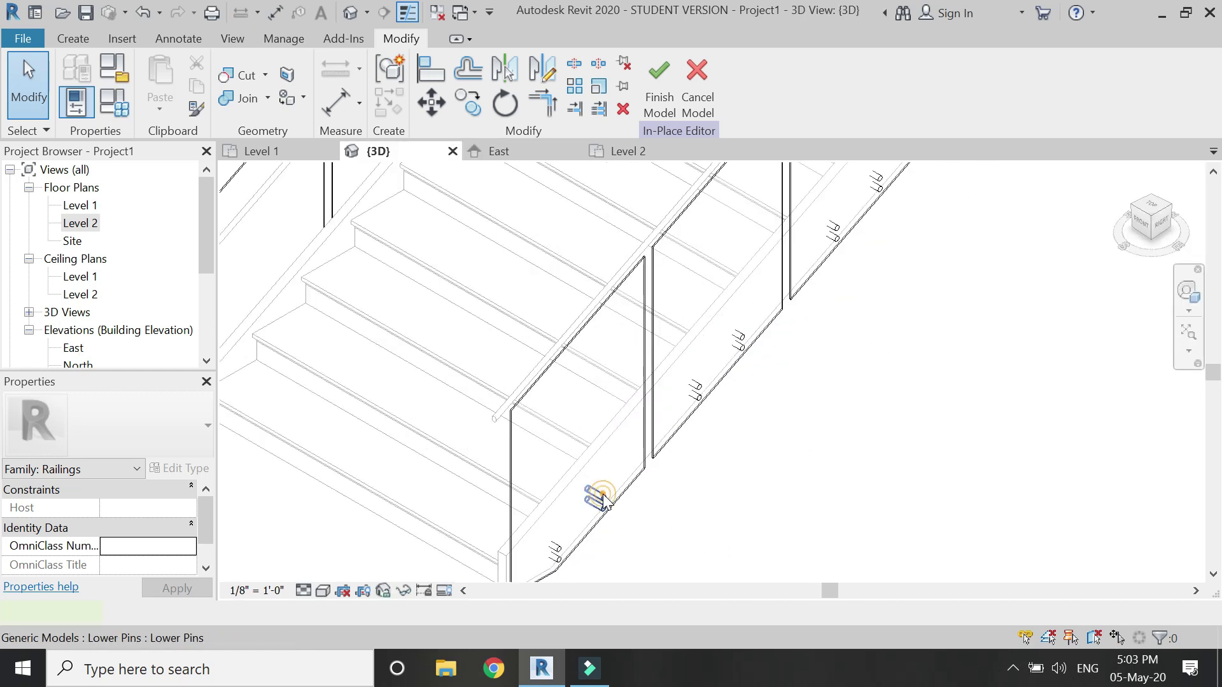
click(603, 500)
right_click(603, 500)
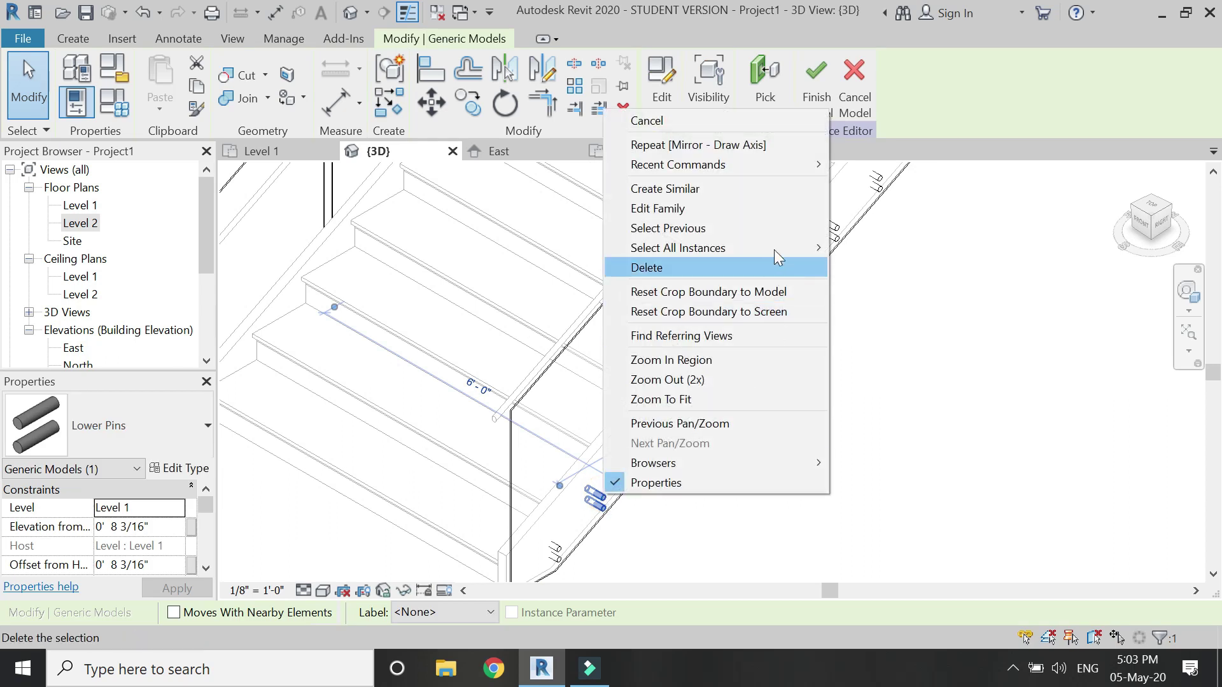
mouse_move(775, 243)
click(832, 261)
scroll(508, 255, down, 5)
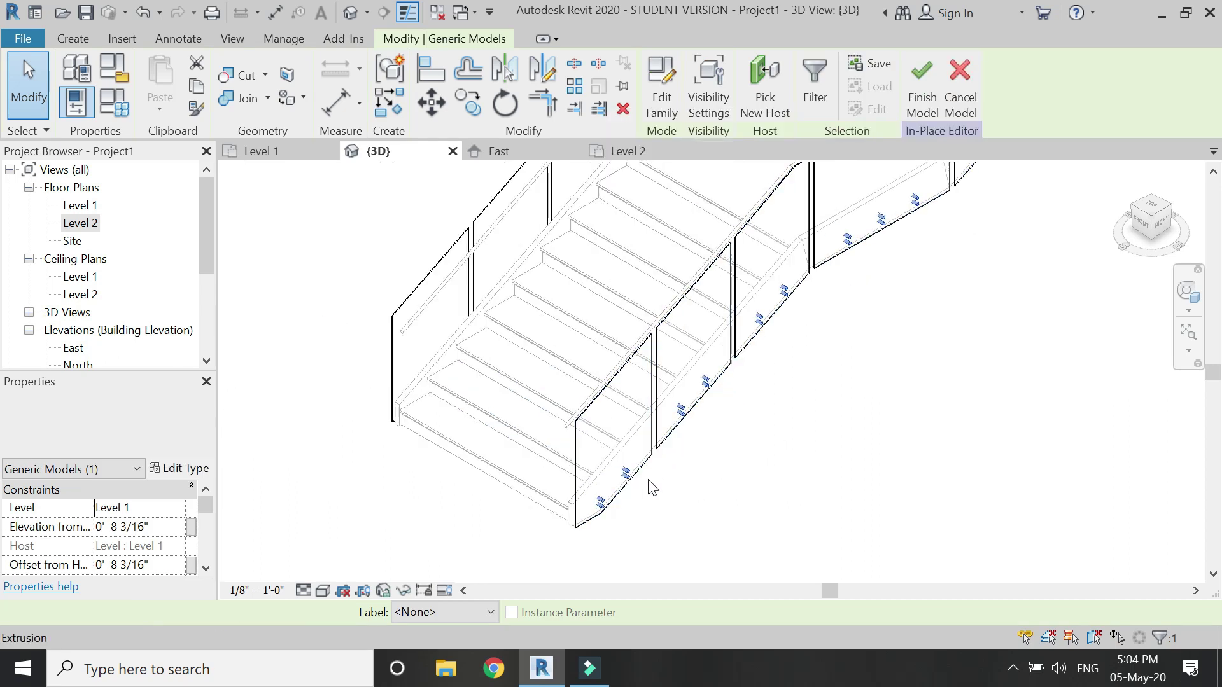
Step: Mirror a copy of the selected pins to the opposite railing in the Level 1 plan, about a drawn axis along the stair's centreline
click(261, 151)
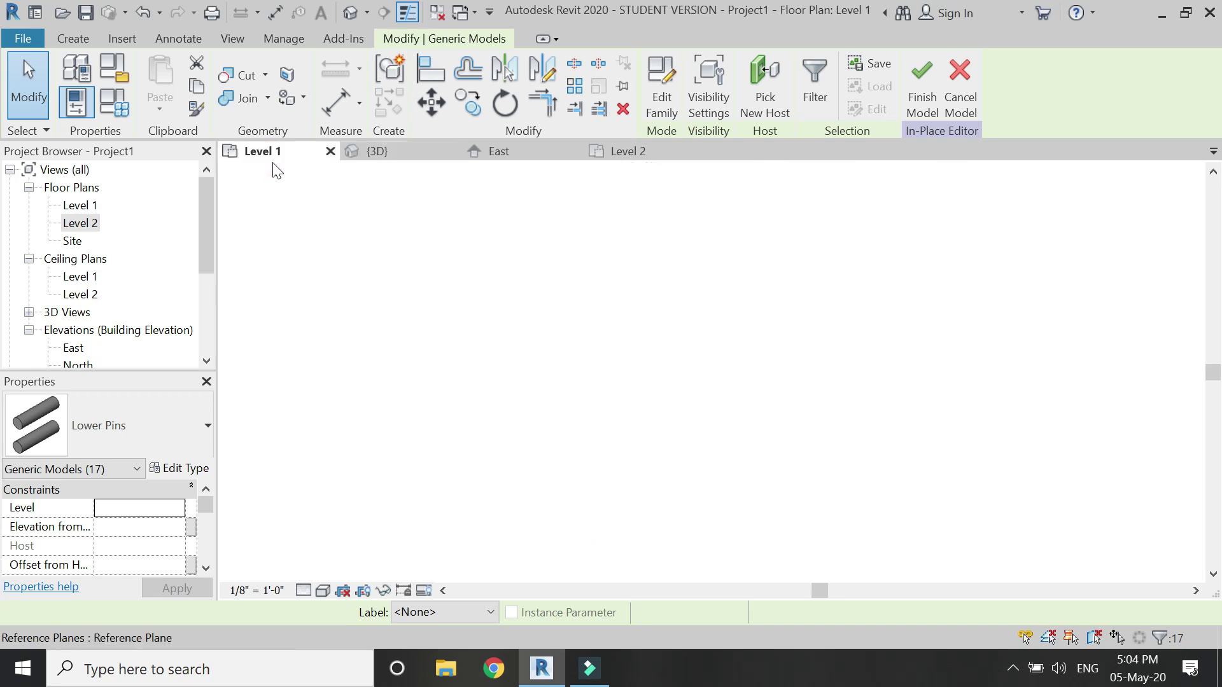
click(549, 66)
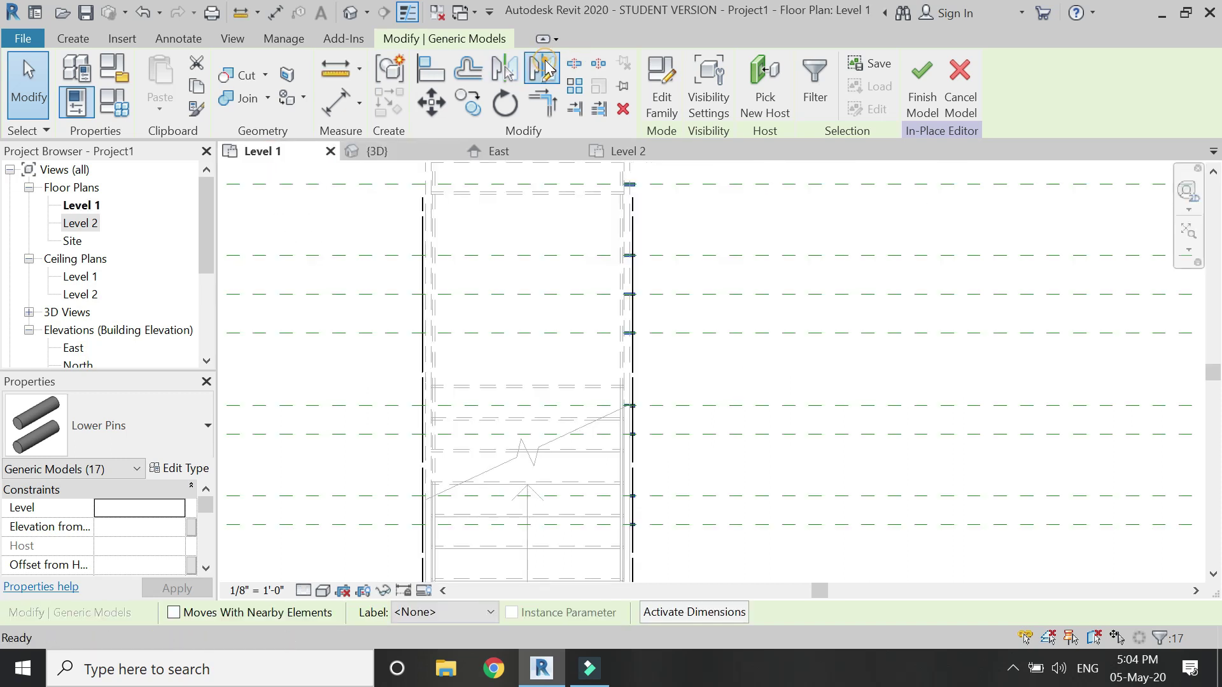
scroll(534, 446, down, 2)
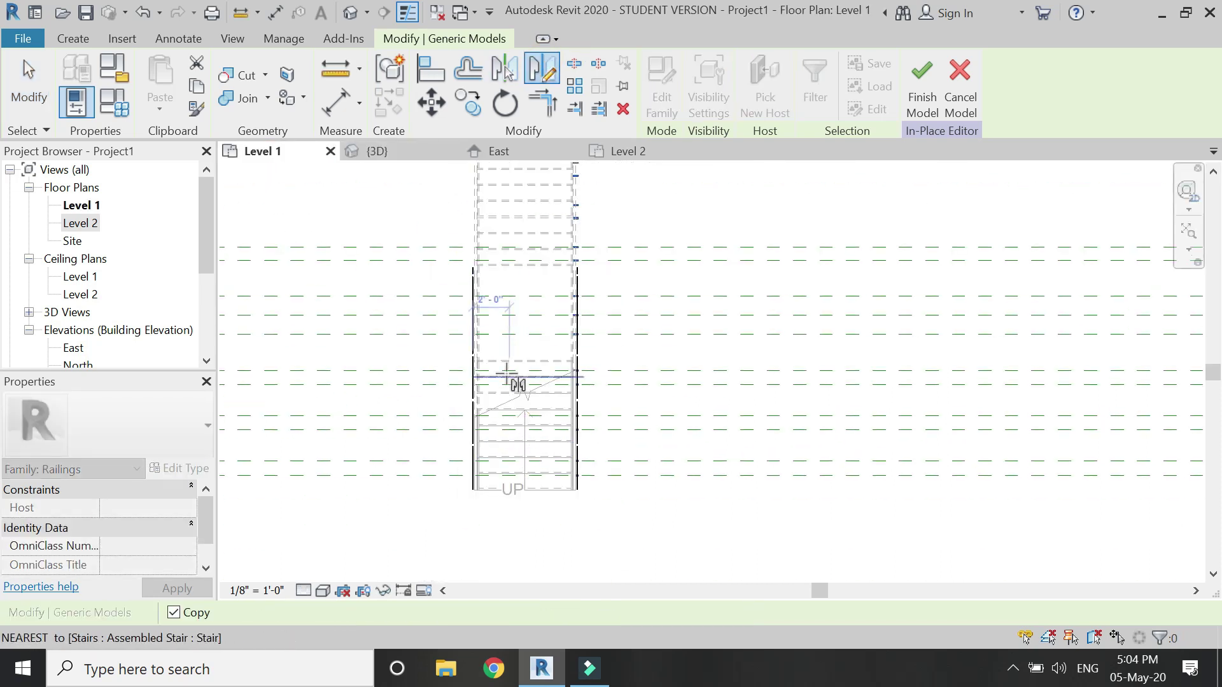
scroll(525, 416, up, 2)
scroll(537, 362, up, 1)
scroll(537, 359, up, 1)
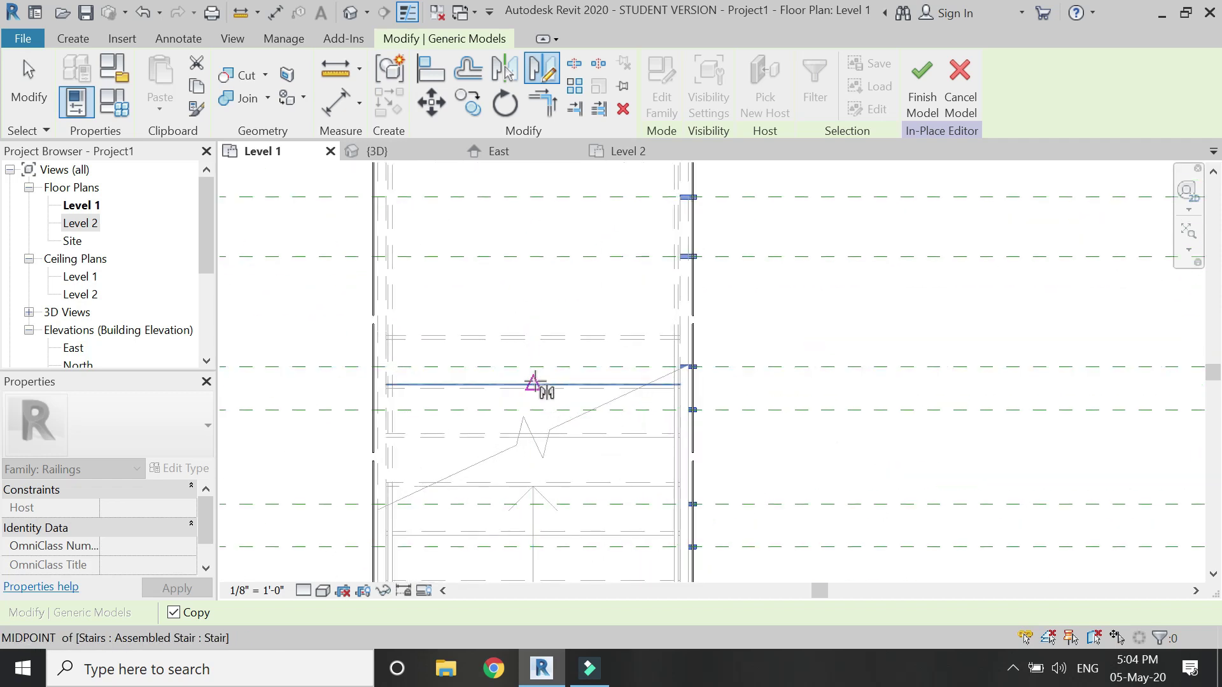
click(534, 356)
click(532, 310)
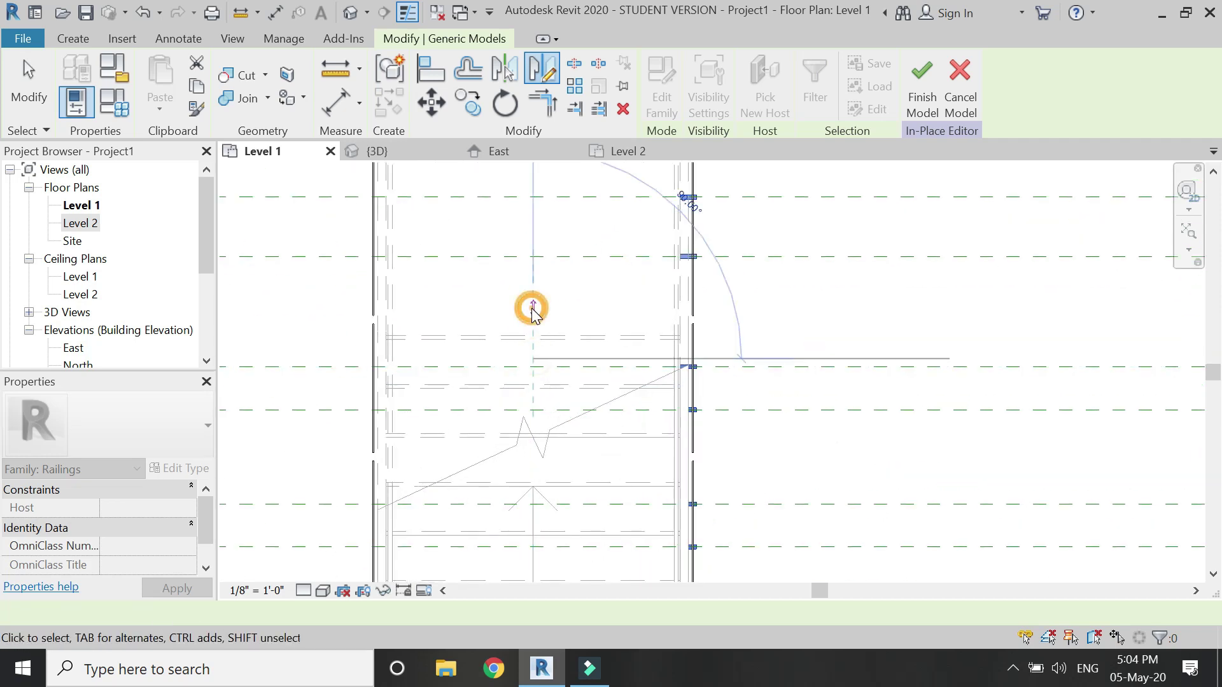
click(577, 318)
scroll(547, 318, down, 2)
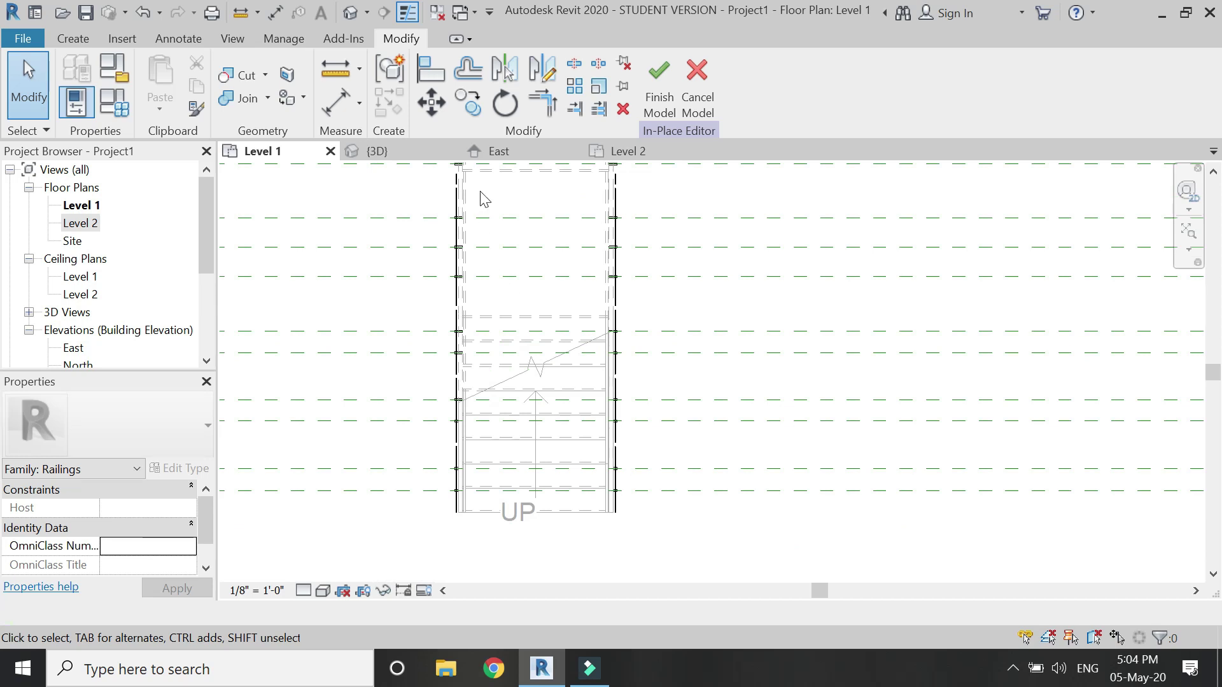
click(395, 151)
shift+middle_drag(892, 420, 245, 197)
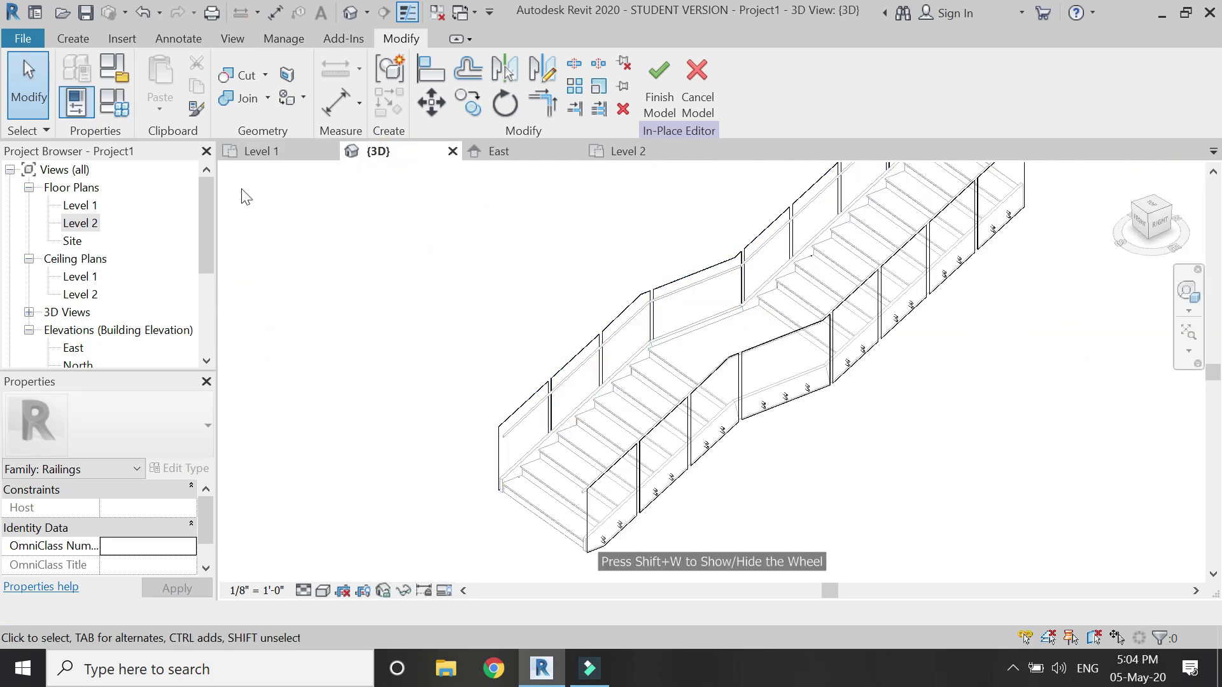
Step: Create a new family from the Generic Model template
click(10, 41)
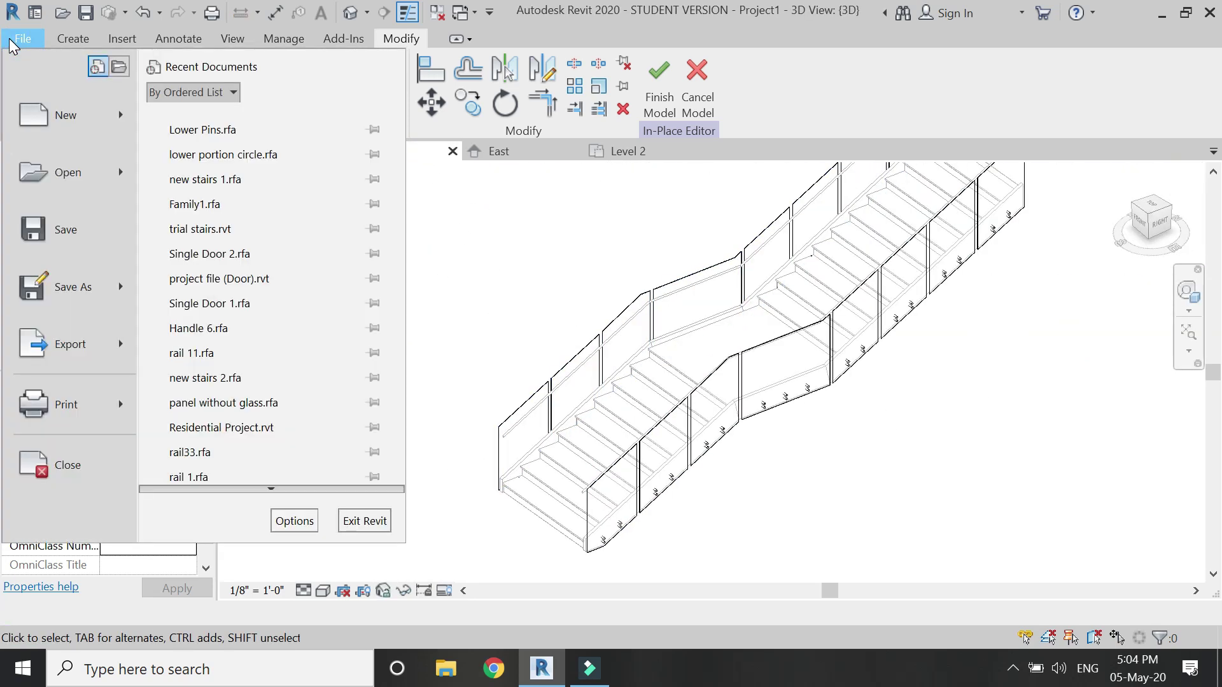
mouse_move(86, 136)
click(219, 183)
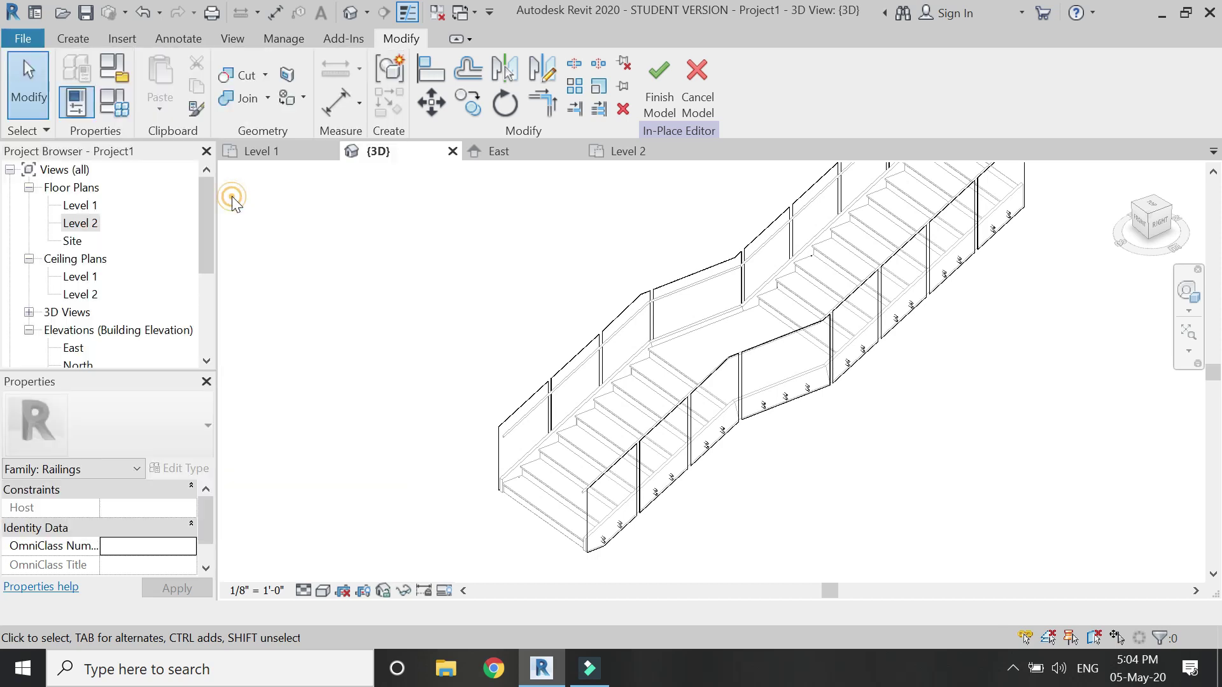
scroll(593, 367, down, 5)
click(646, 222)
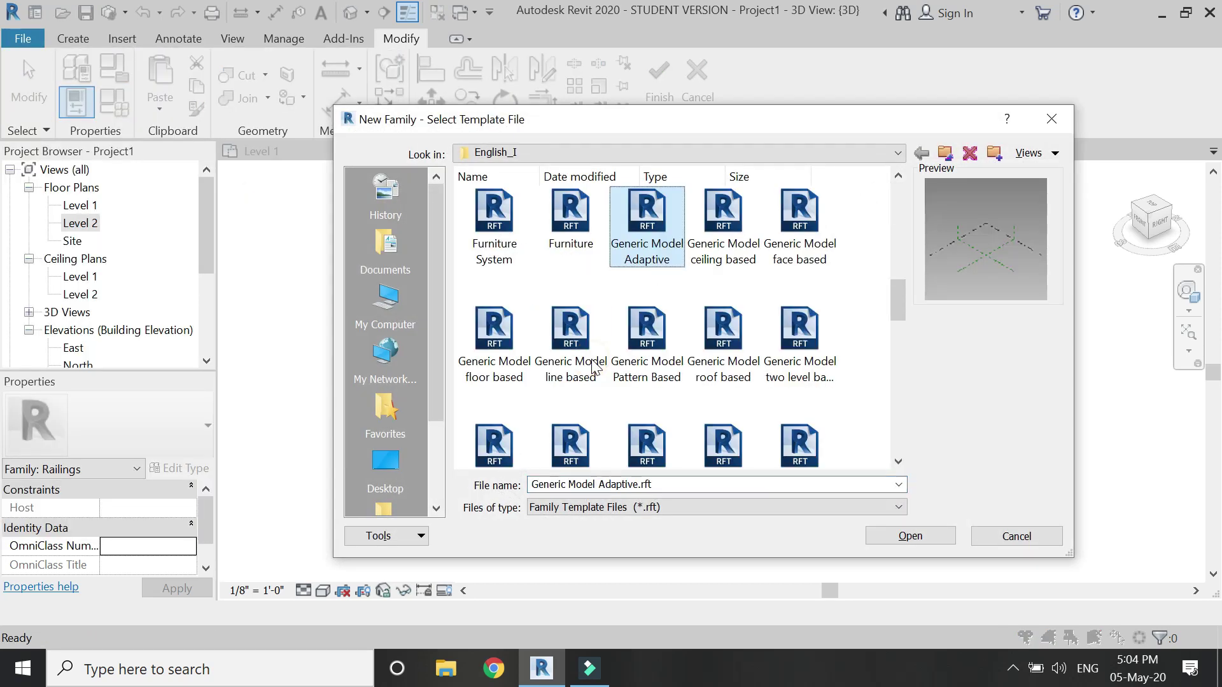
scroll(586, 352, down, 3)
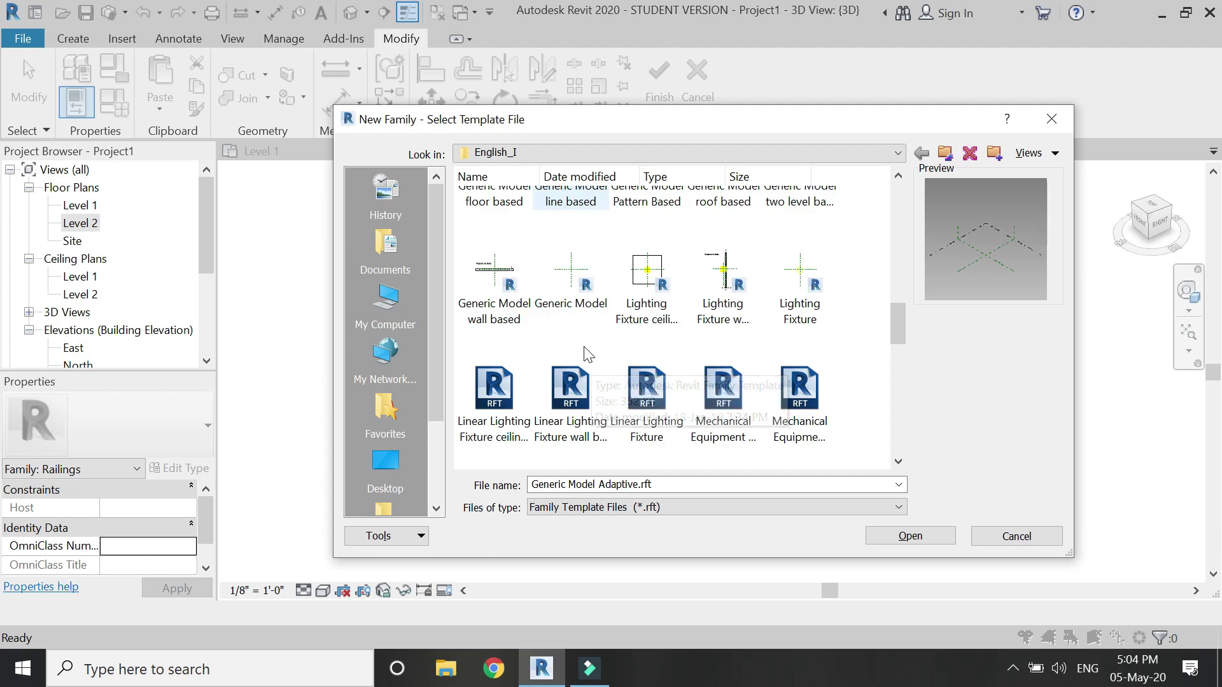
click(576, 294)
click(892, 542)
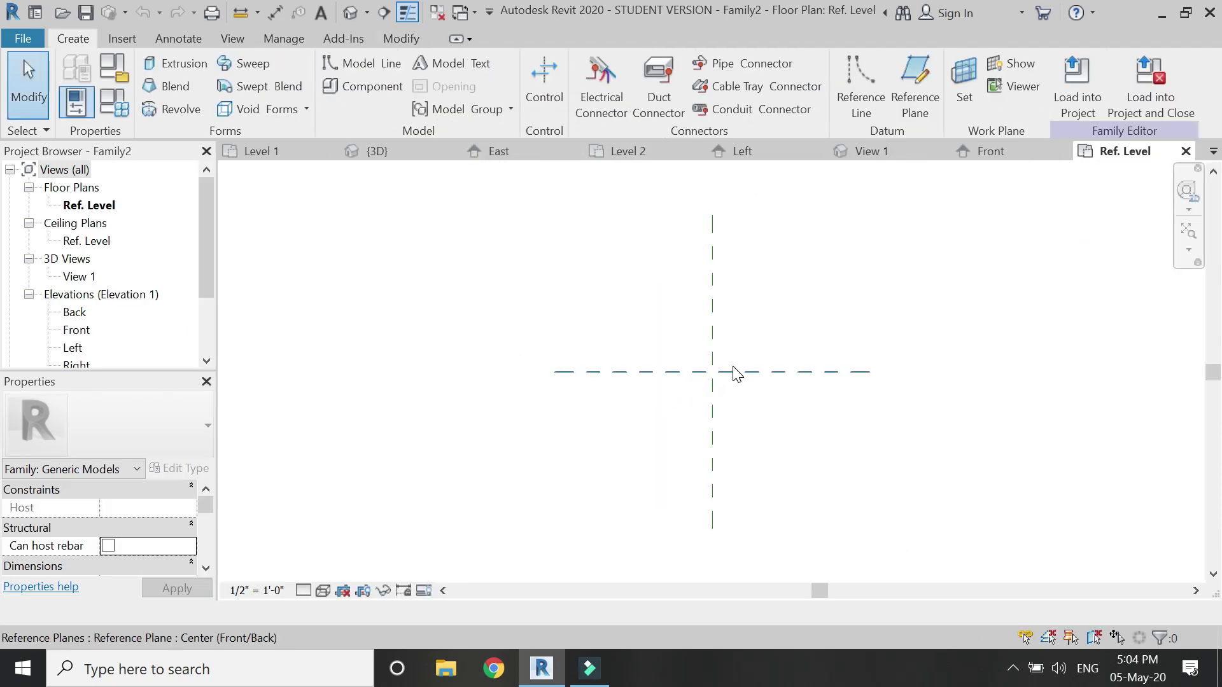
Step: Start an extrusion and, in the Front elevation, set its work plane to Reference Plane : Center (Front/Back)
click(169, 63)
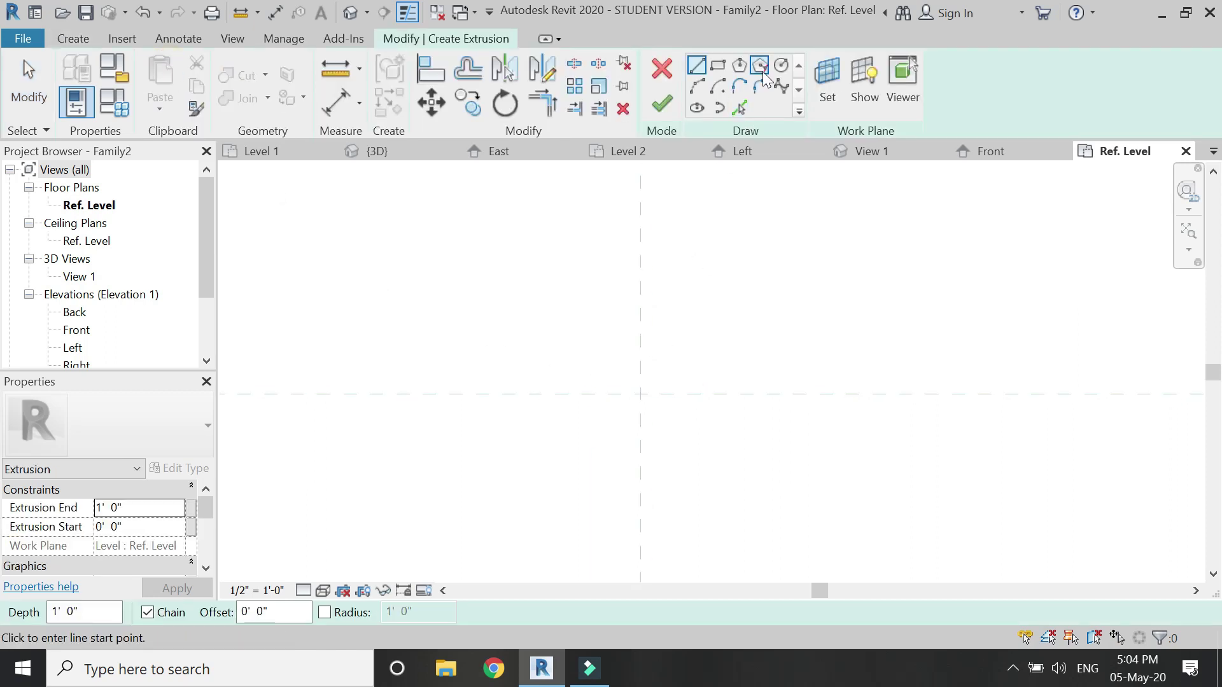
click(989, 152)
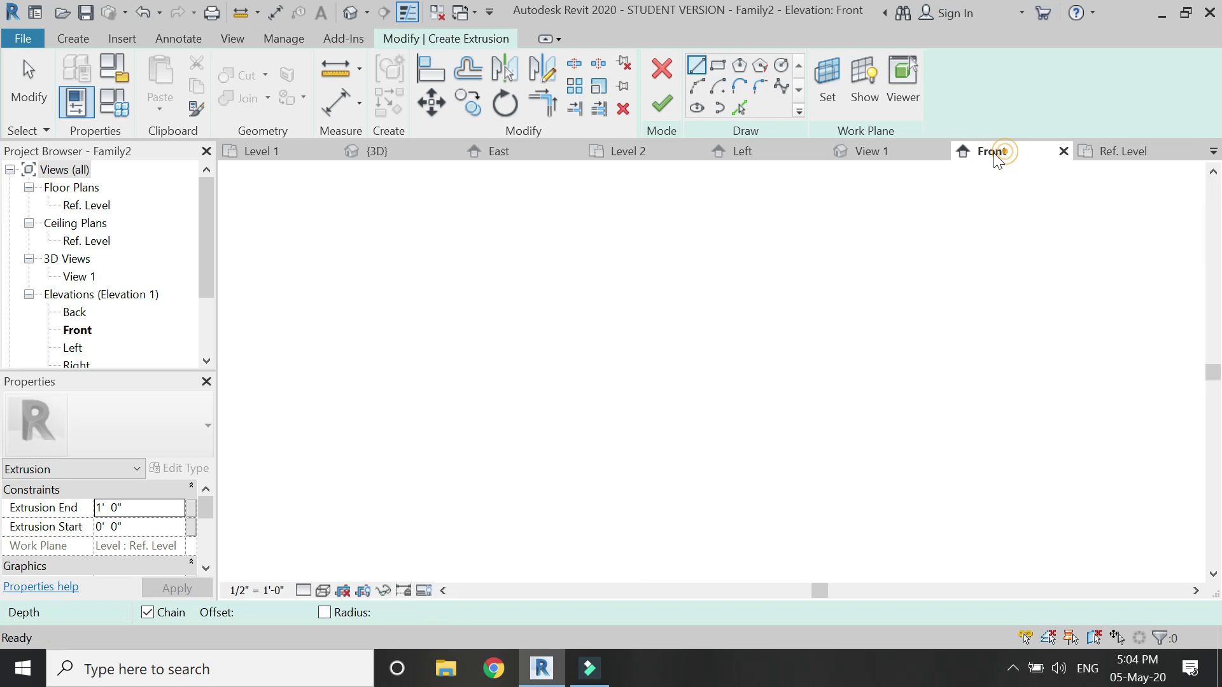
click(780, 65)
scroll(698, 479, up, 4)
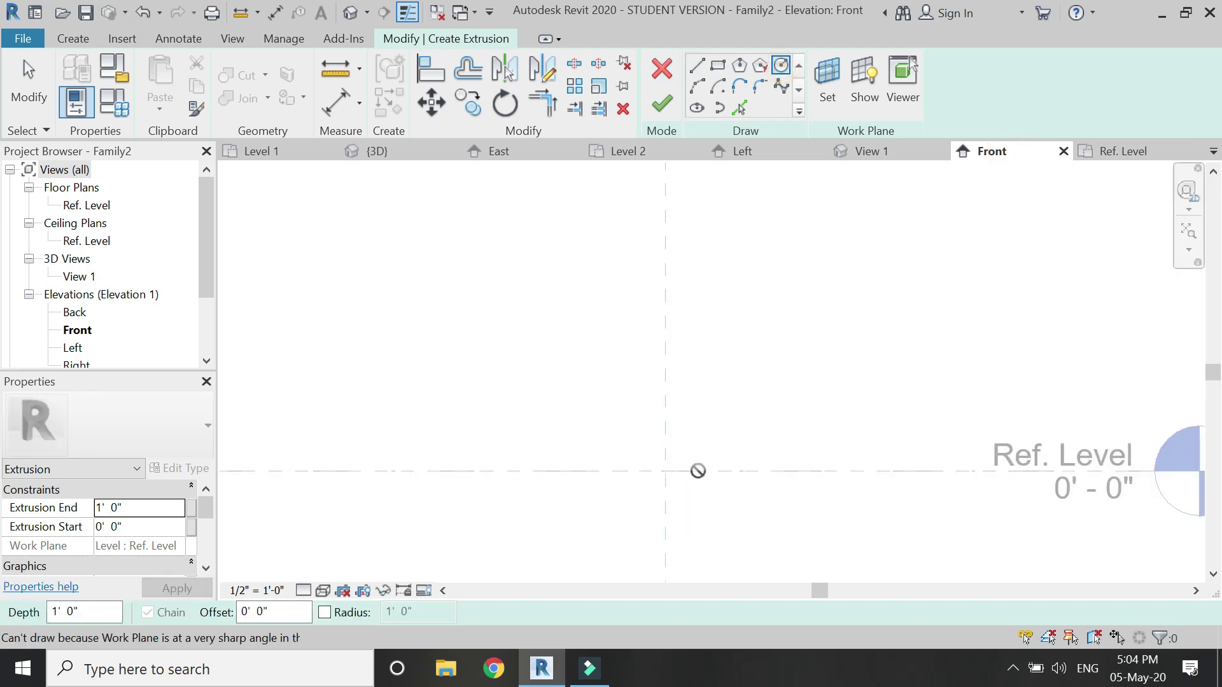
click(830, 106)
click(914, 312)
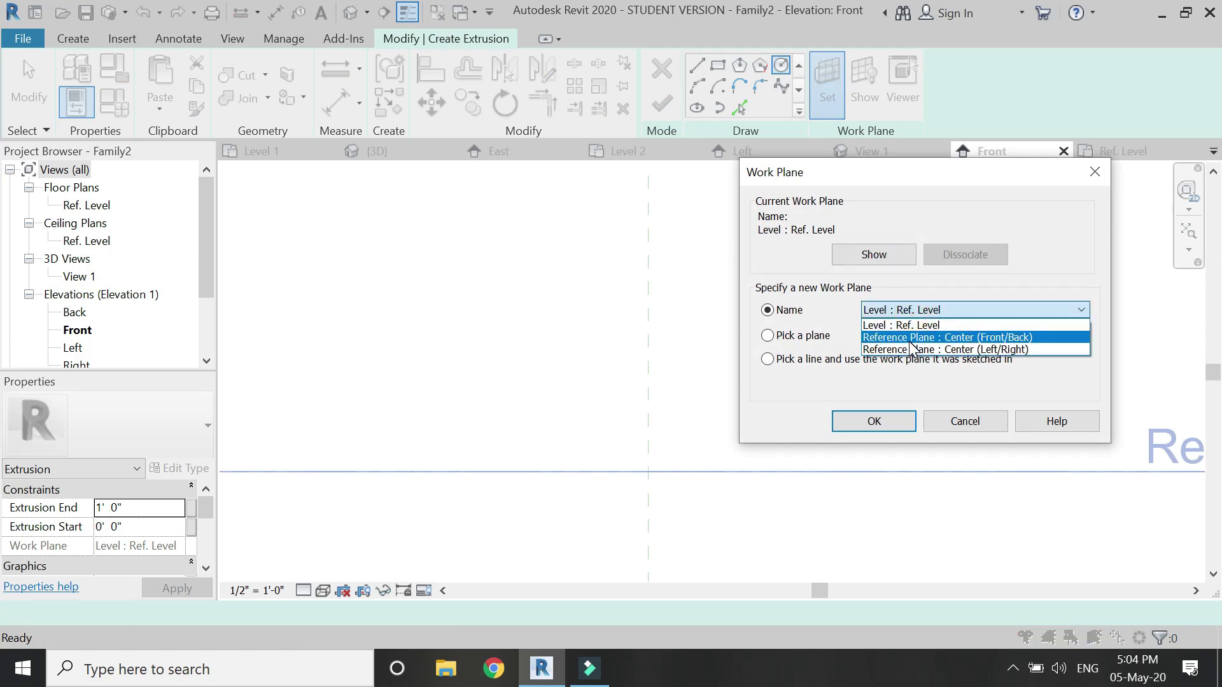
click(910, 338)
click(904, 422)
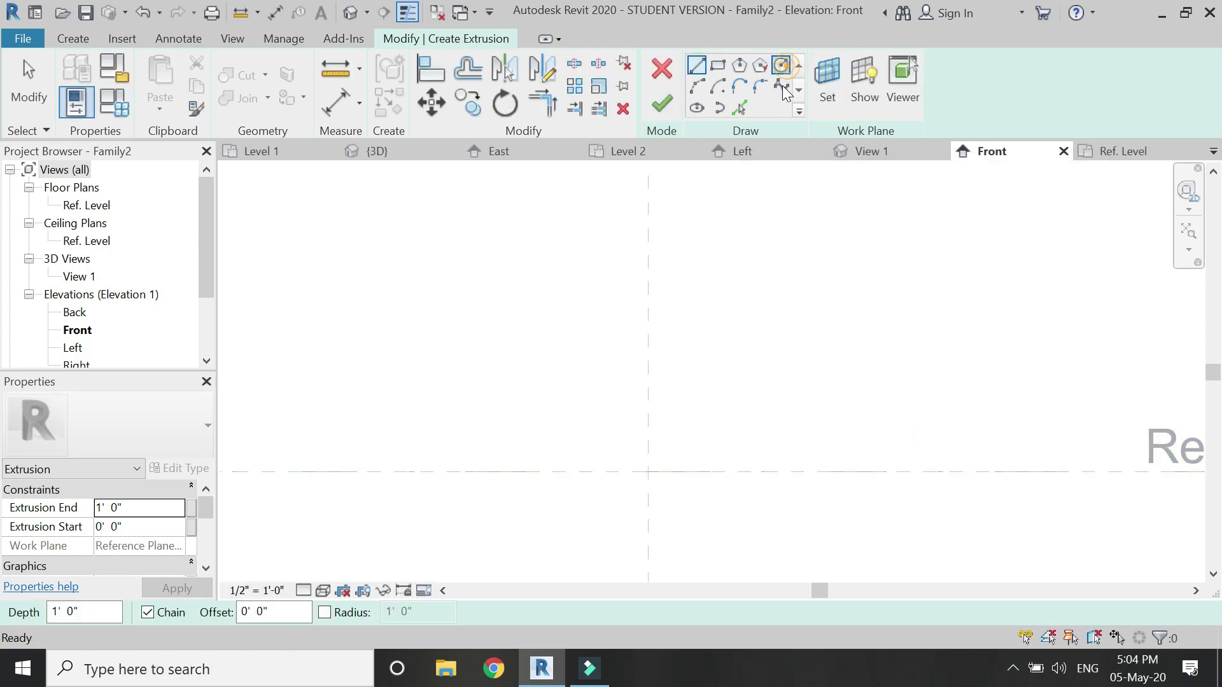
Step: Sketch a circle centred on the intersection of the reference planes and finish the extrusion with an end of 1"
click(781, 65)
click(639, 467)
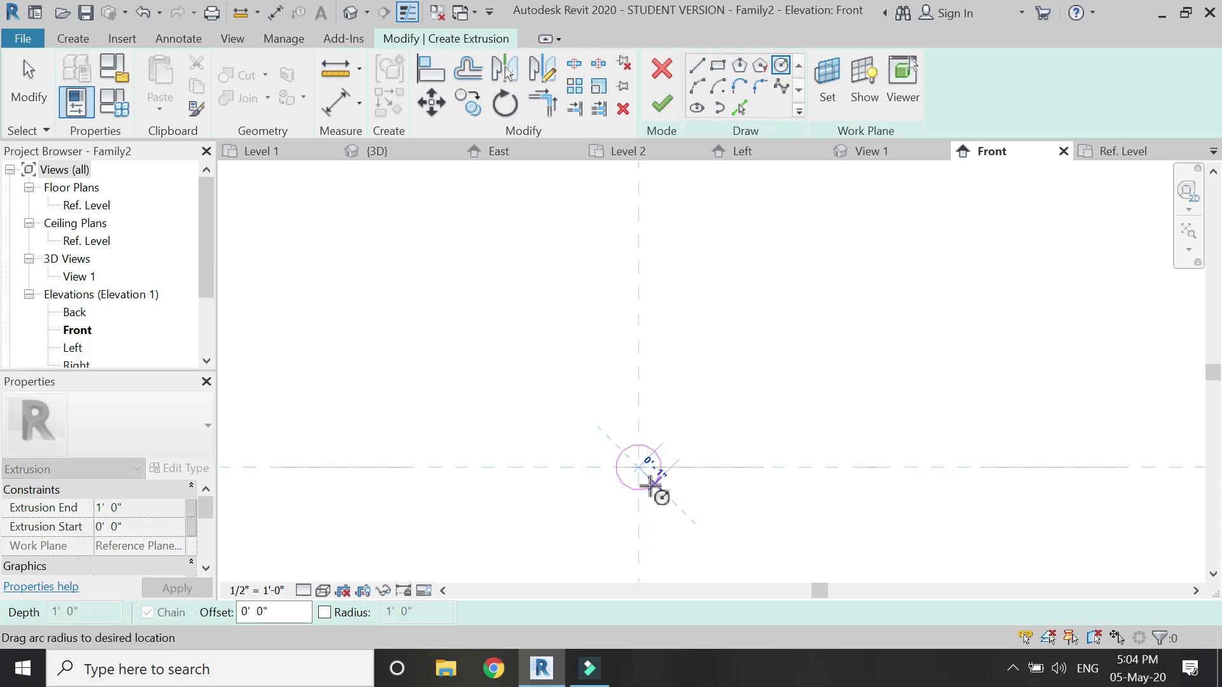
scroll(649, 486, up, 2)
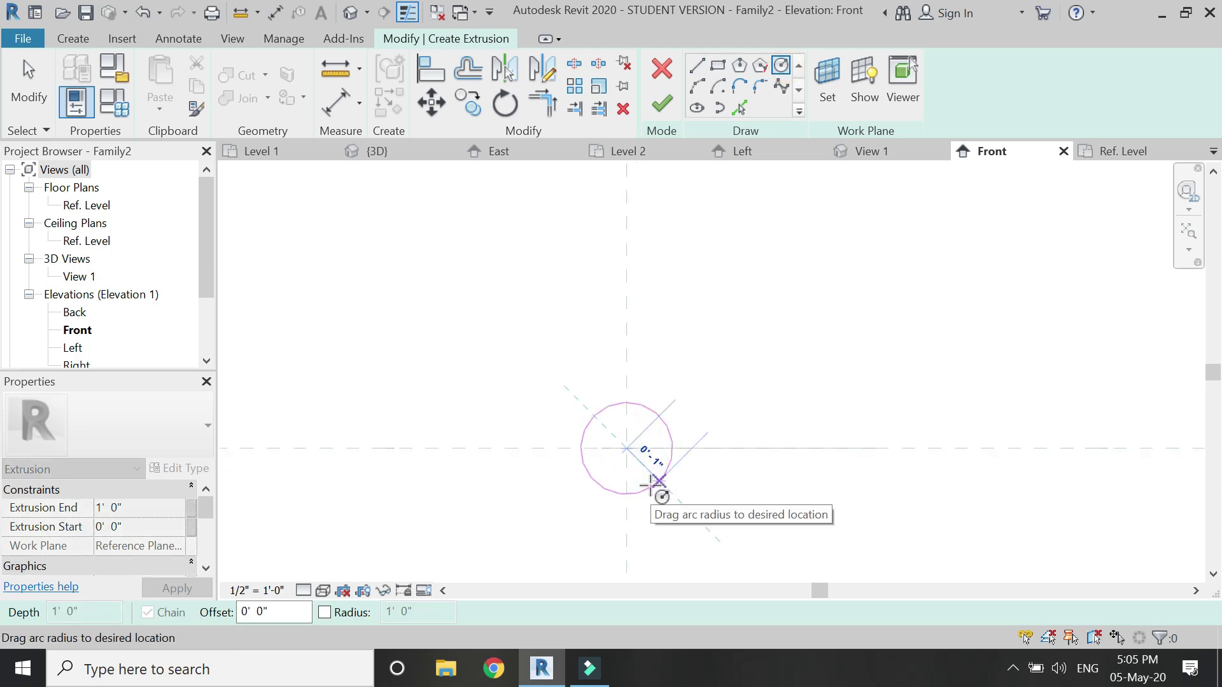
click(649, 474)
key(Escape)
key(Escape)
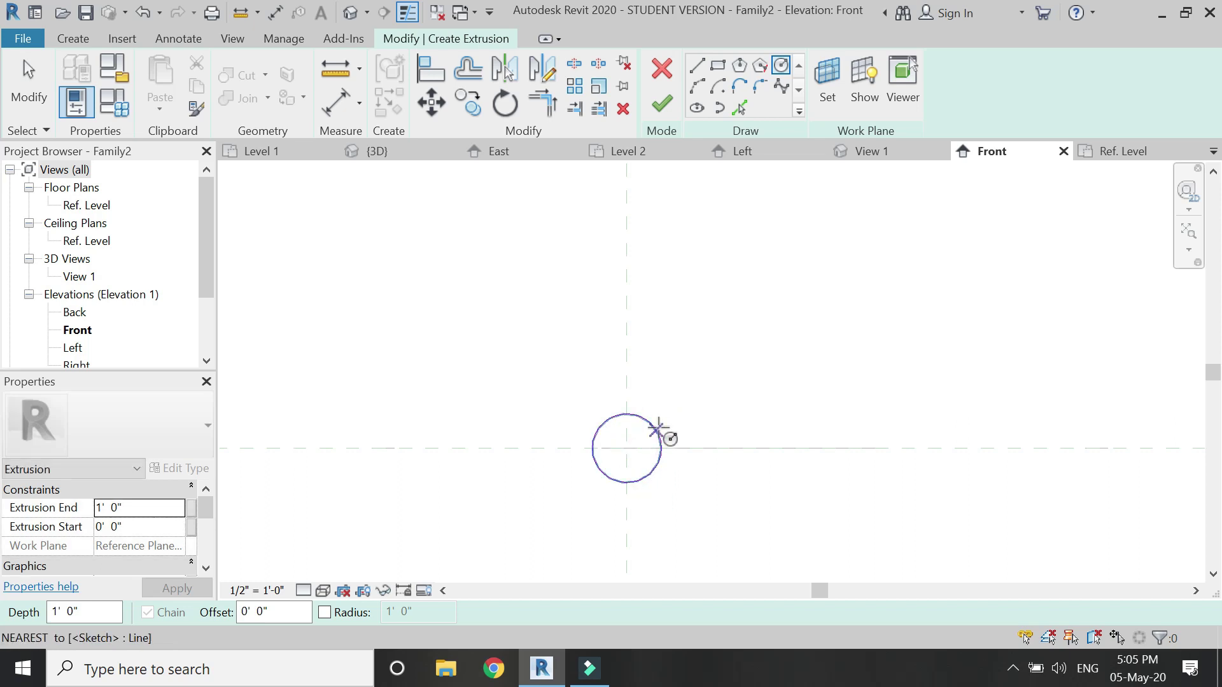
click(173, 507)
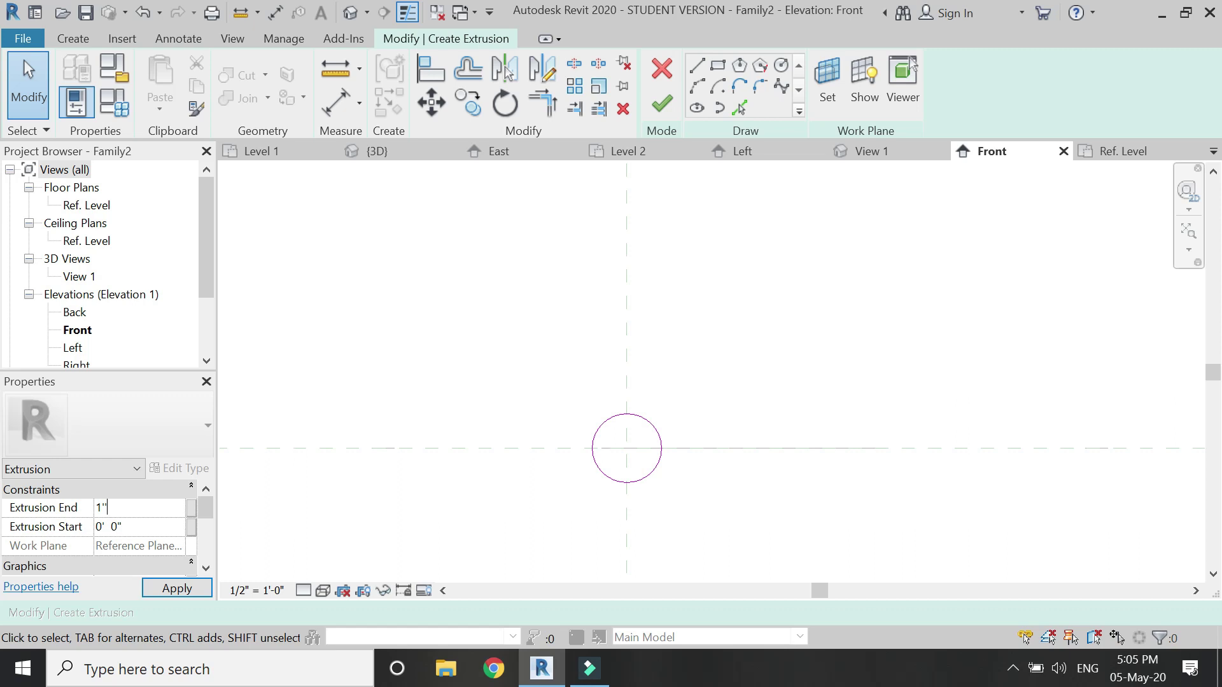
click(662, 104)
key(Escape)
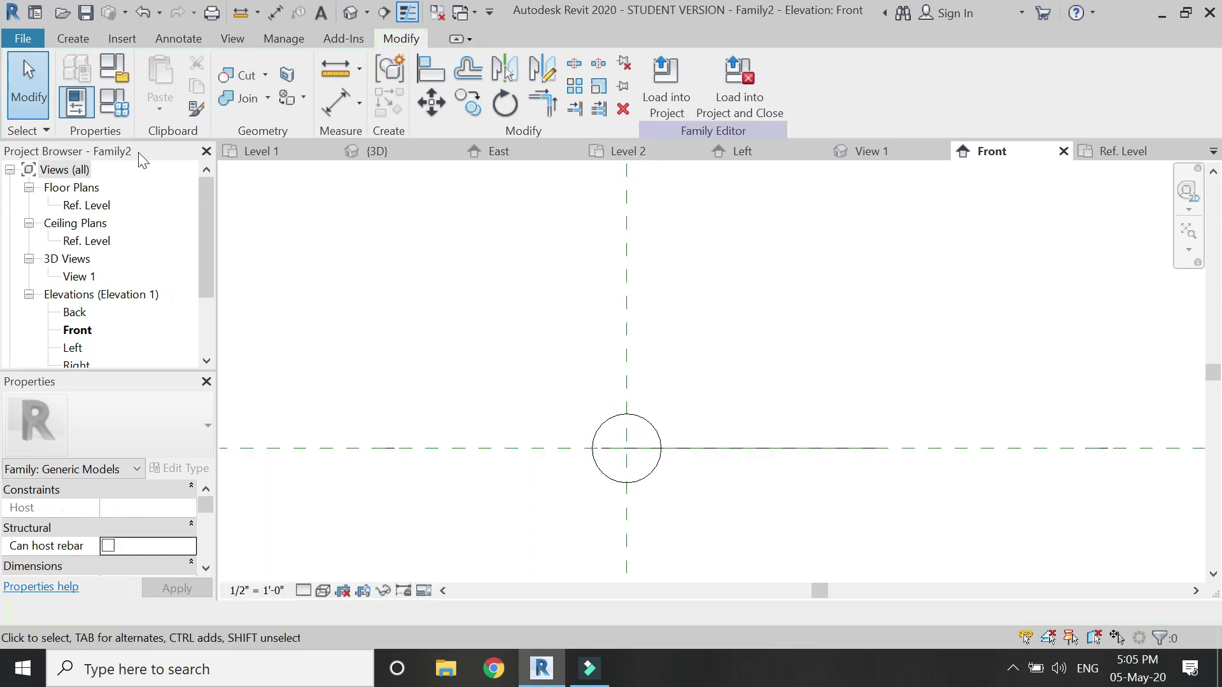
Step: Start another extrusion and sketch a smaller concentric circle with a radius of about 13/32" inside the pin head
click(73, 38)
click(164, 57)
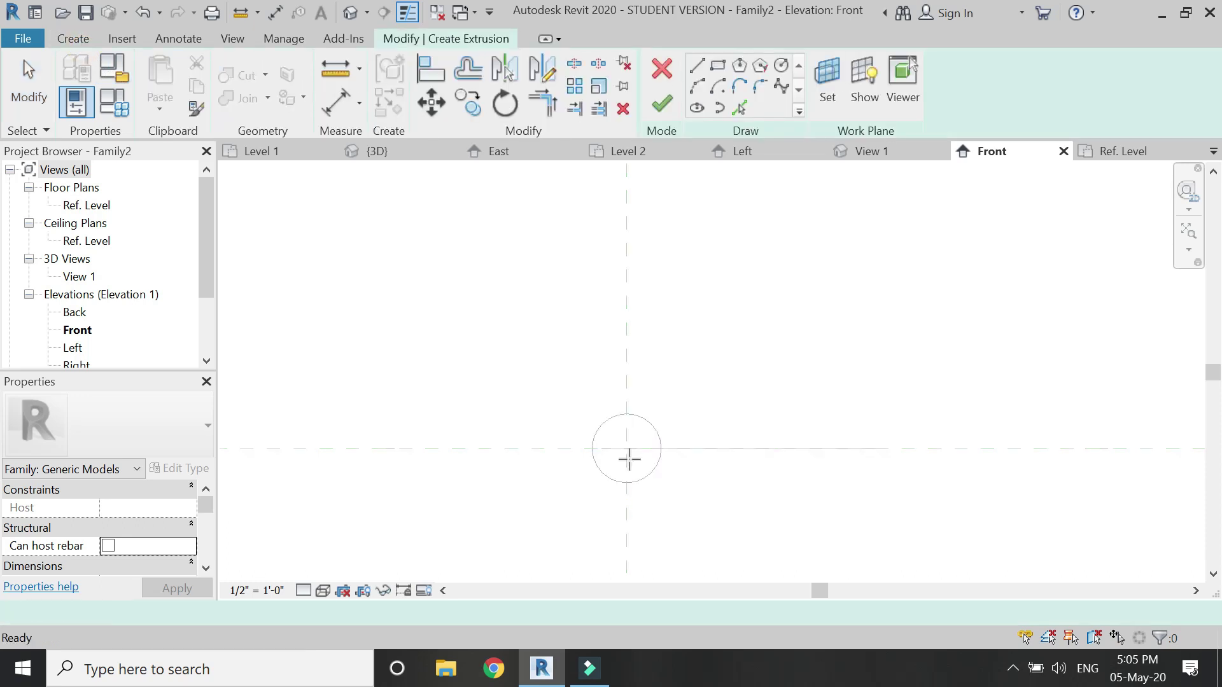
click(781, 64)
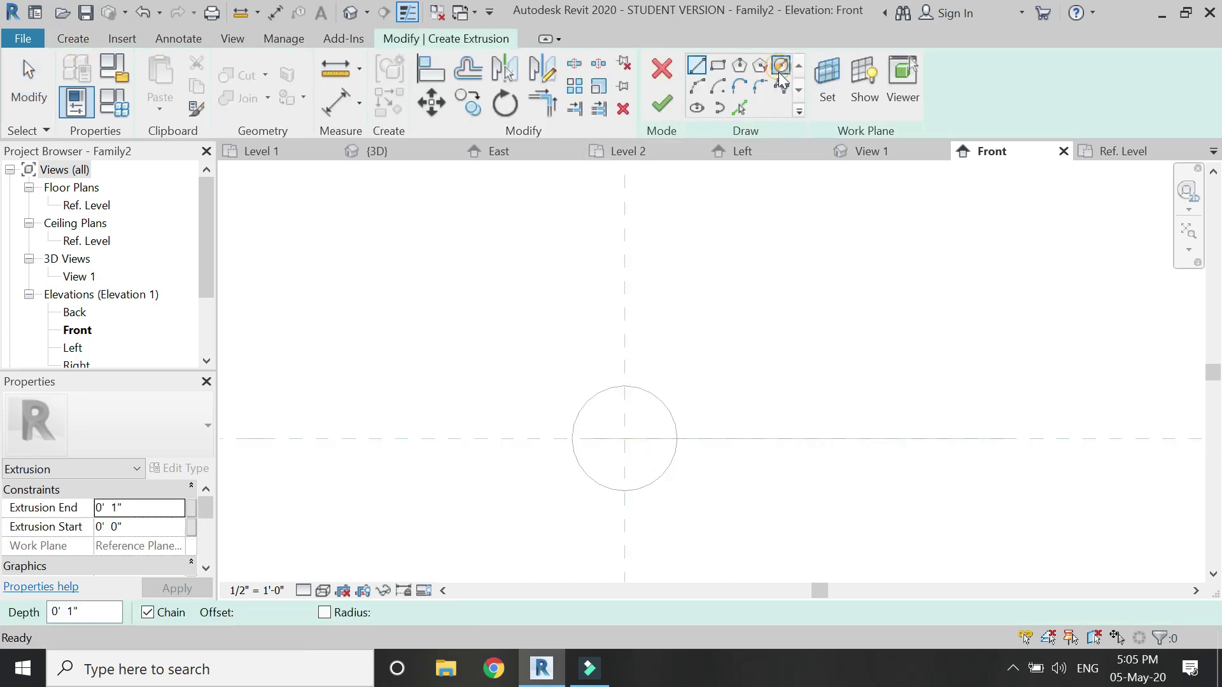
click(625, 437)
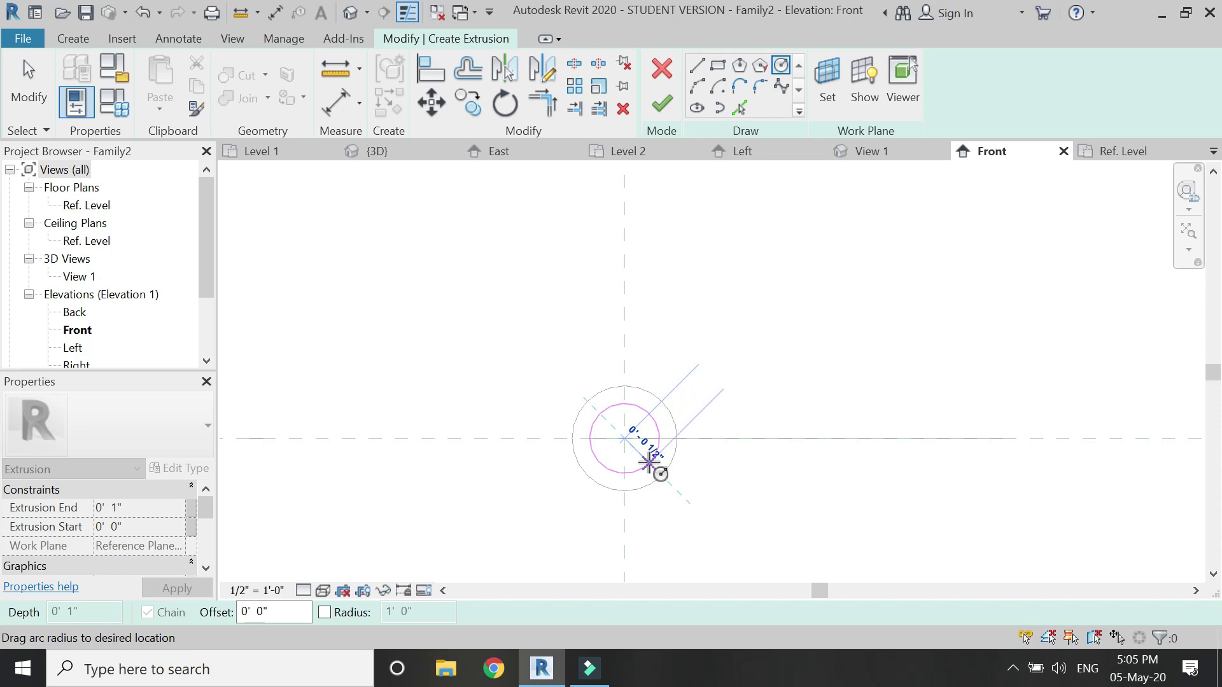
scroll(646, 457, up, 2)
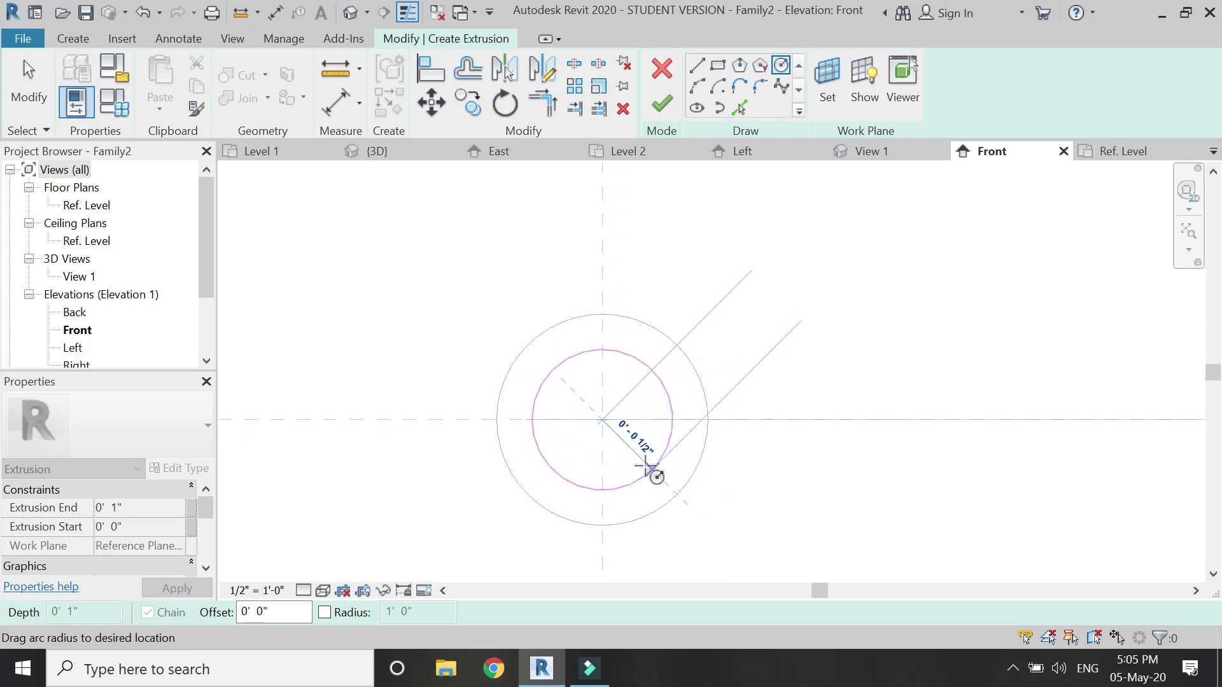
click(645, 463)
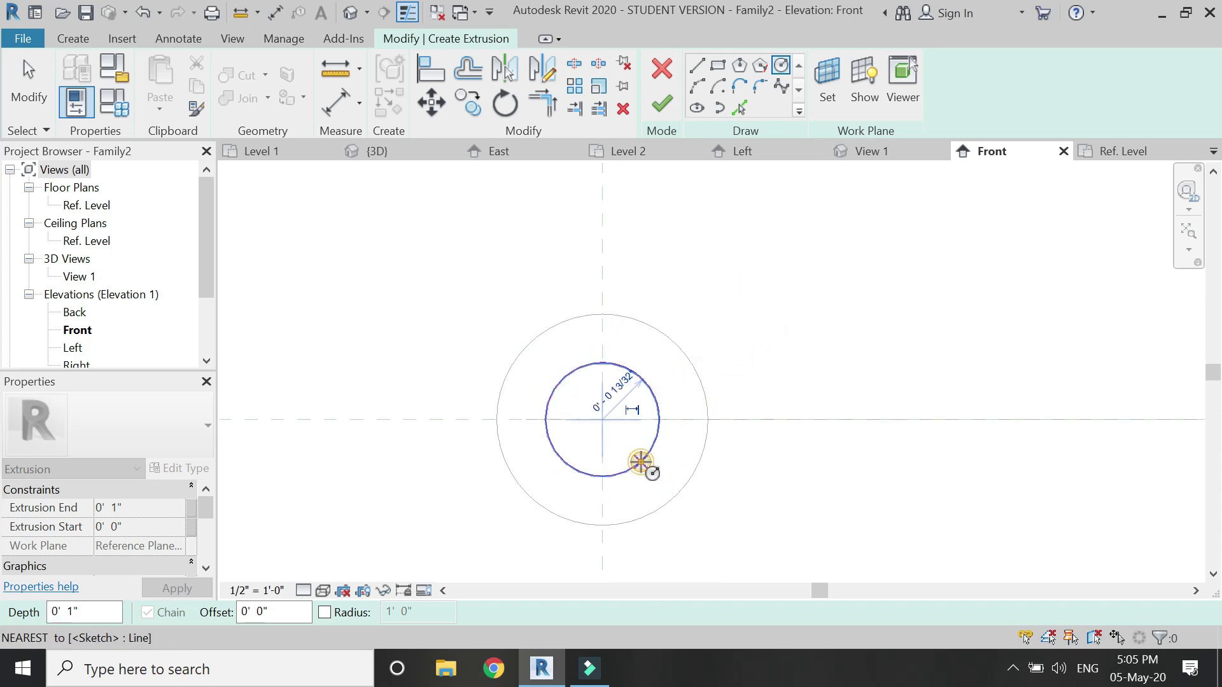
scroll(646, 463, down, 1)
key(Escape)
key(Escape)
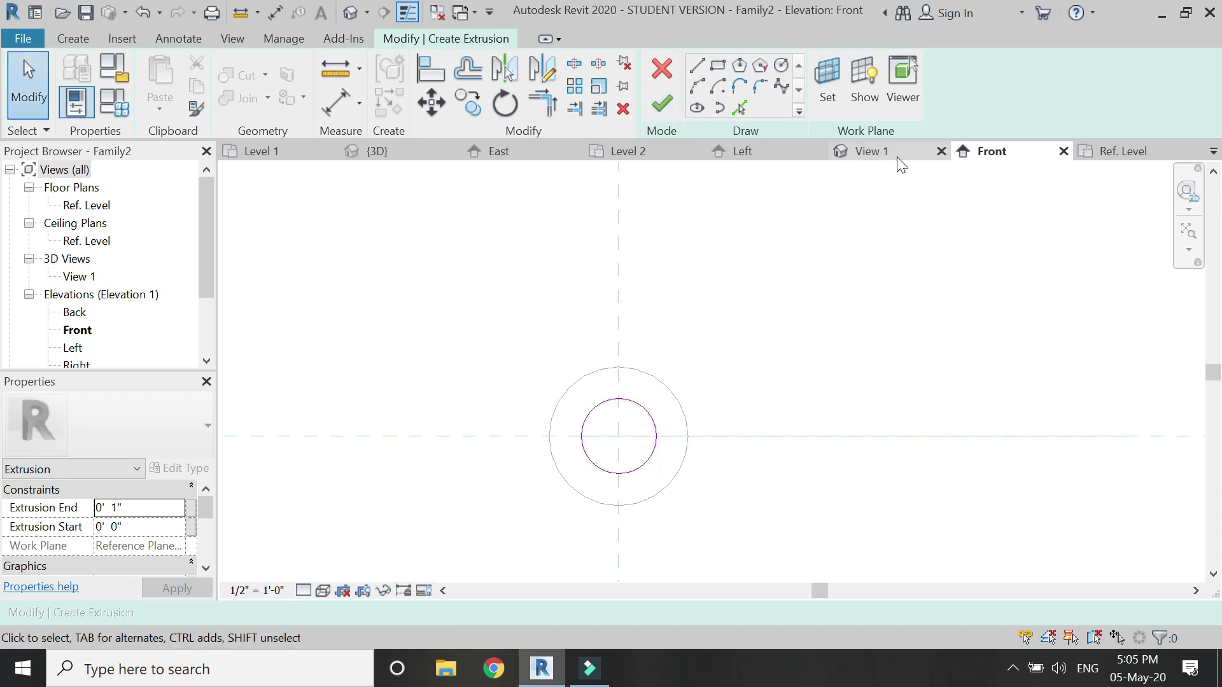
Step: Set the small circle's extrusion end to -3" in the Ref. Level plan and finish the pin shaft
click(1126, 152)
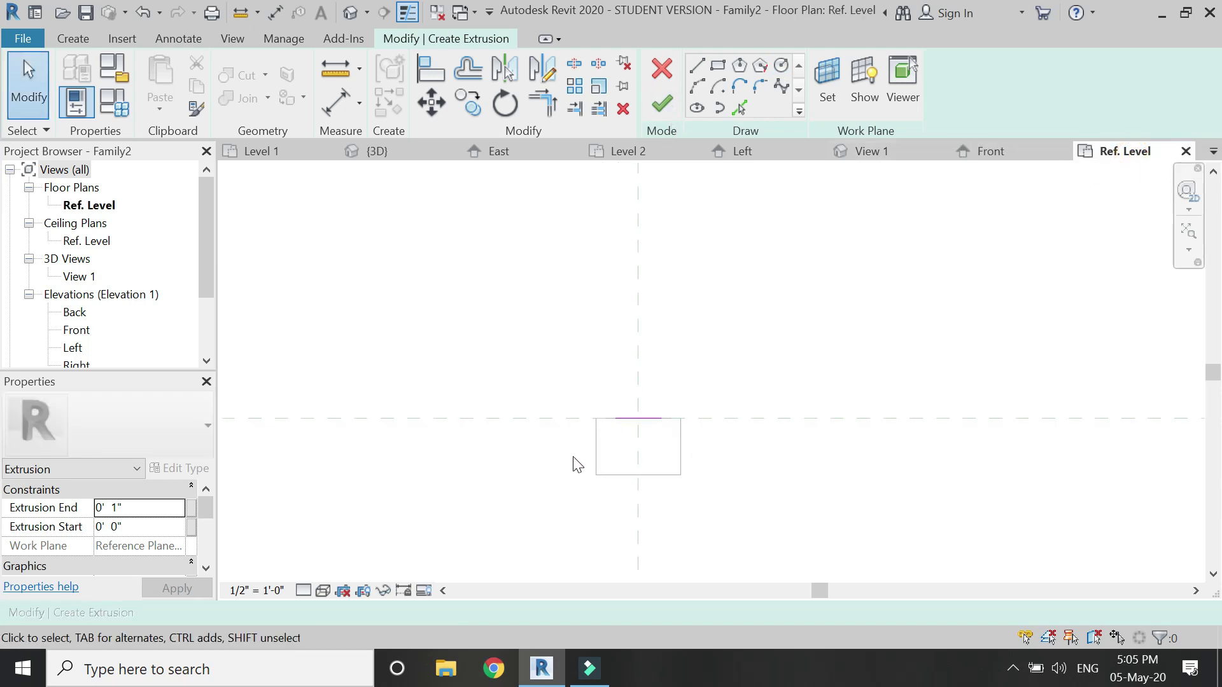
click(164, 511)
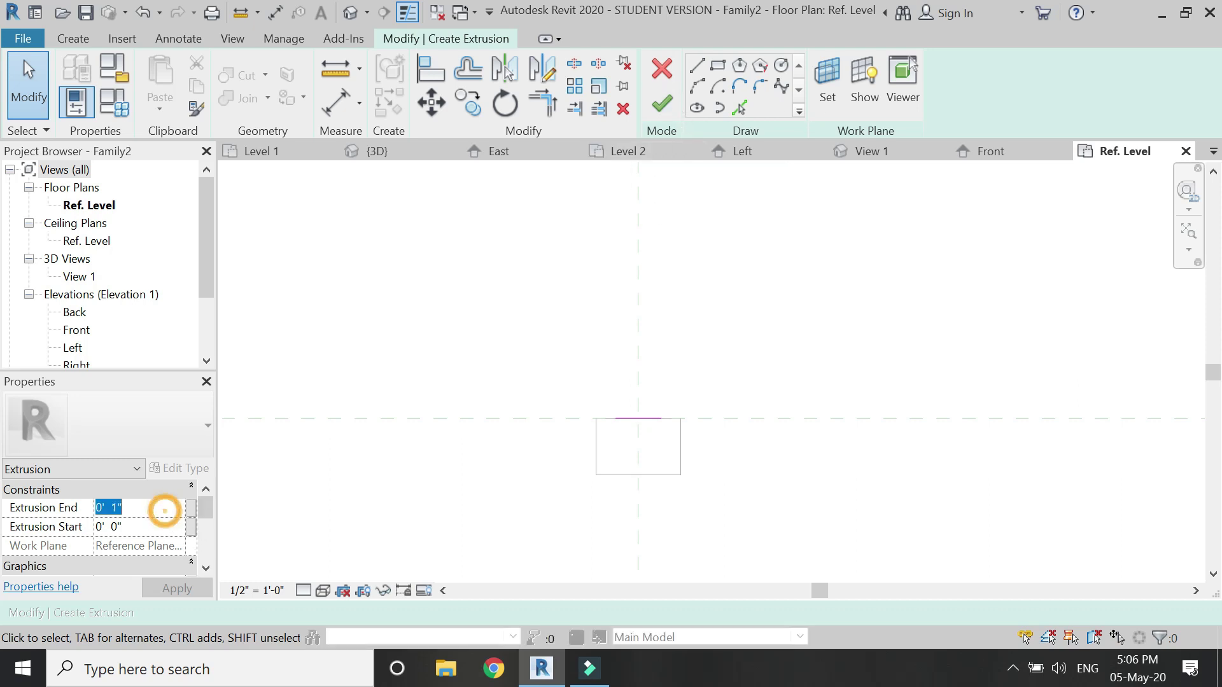
text(3)
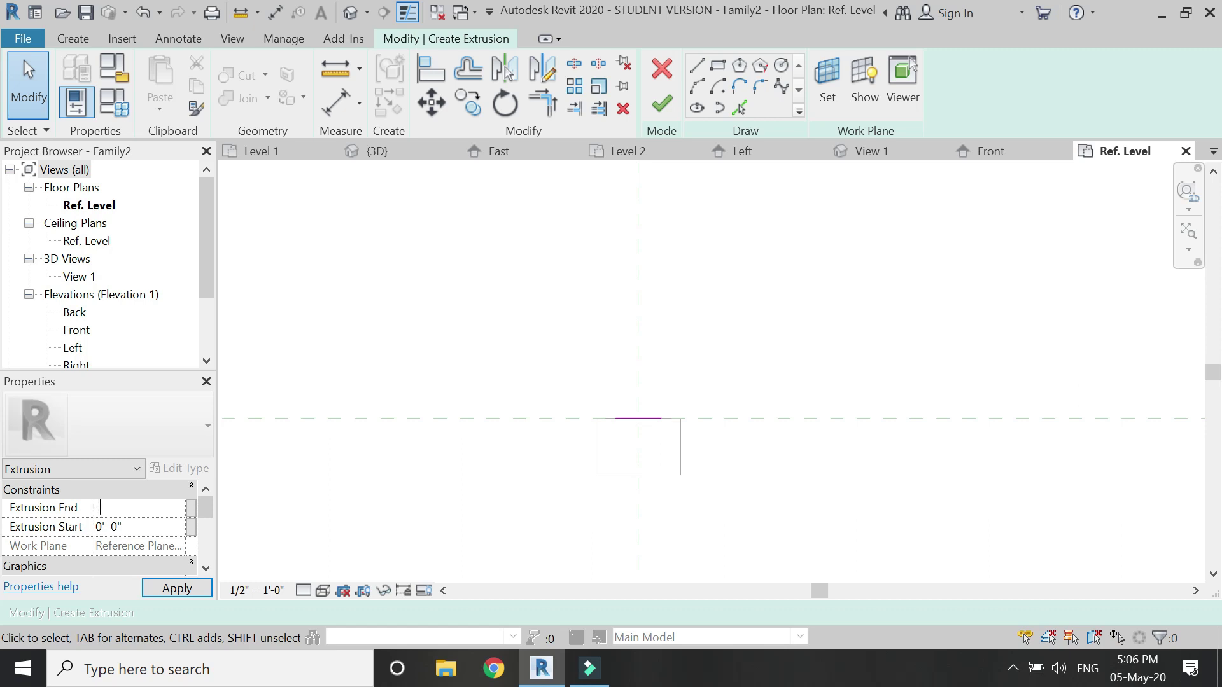
click(664, 107)
click(538, 439)
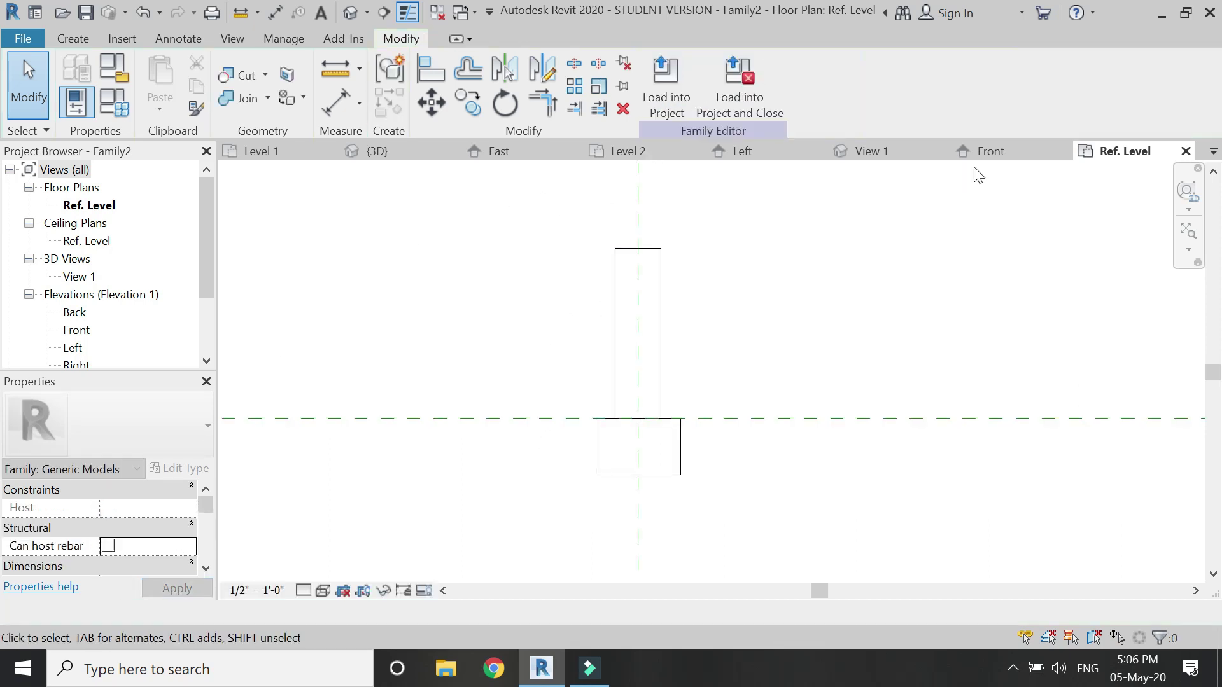
Step: Start a new extrusion in the Front elevation and sketch a 3" vertical line upward from the circles' centre
click(980, 156)
scroll(591, 495, down, 2)
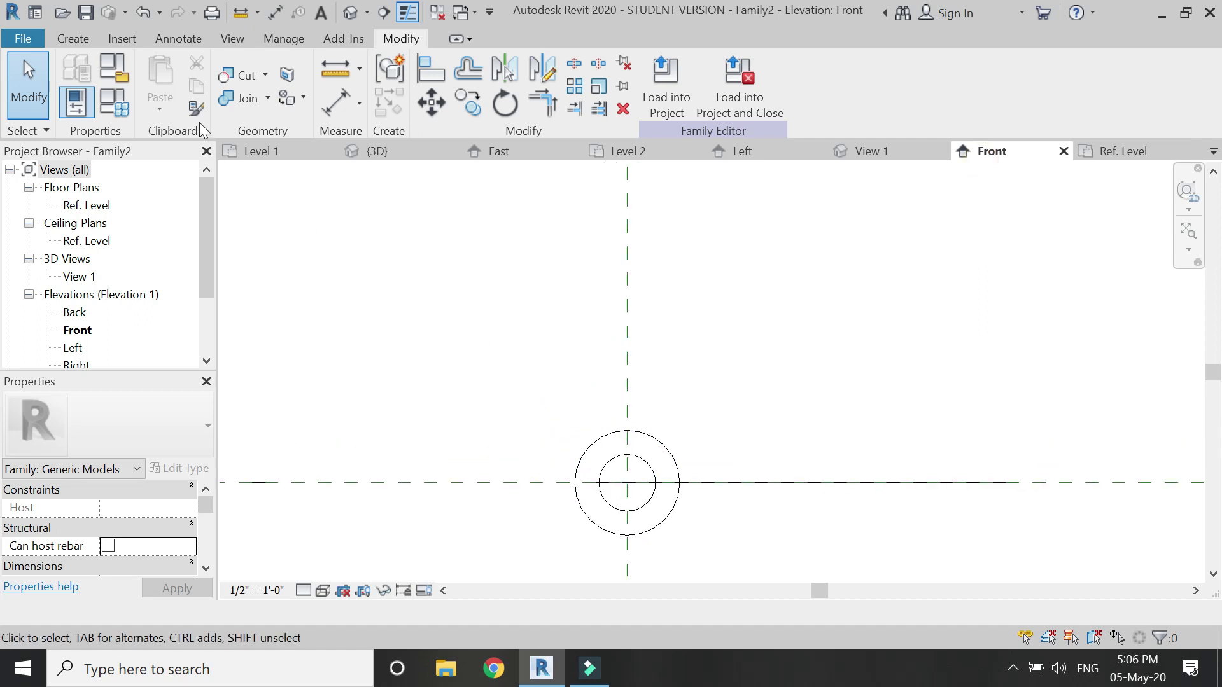
click(88, 39)
click(168, 61)
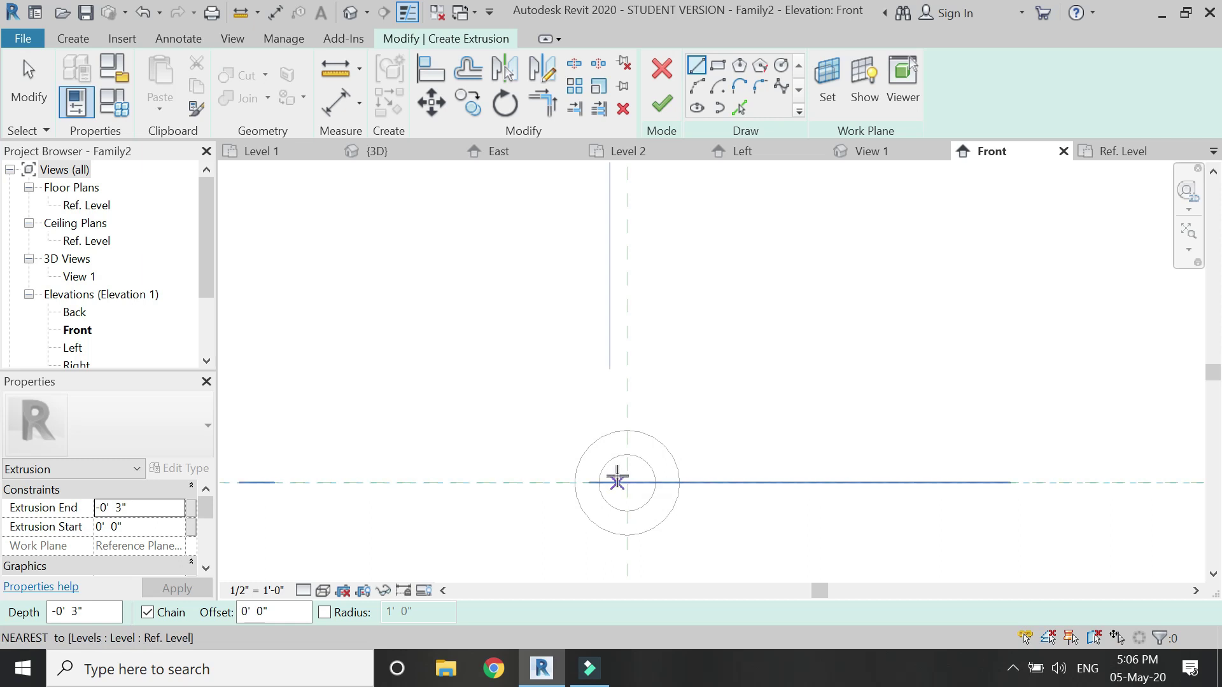
click(609, 482)
key(Escape)
click(626, 482)
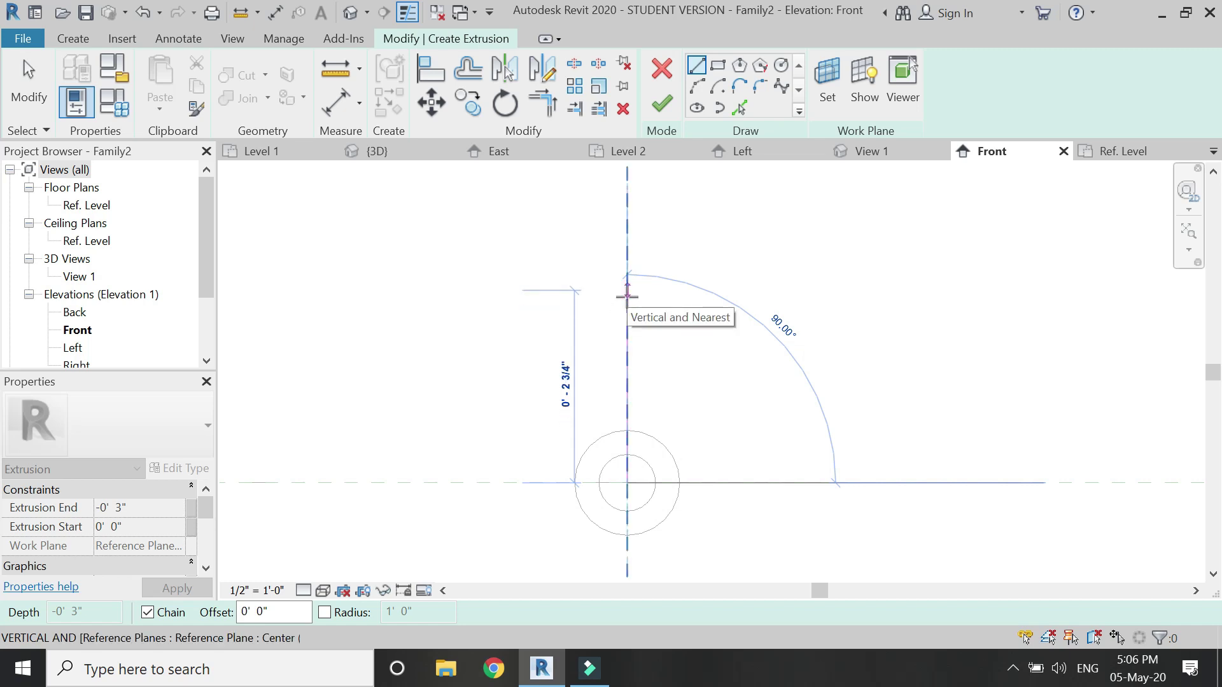
click(627, 275)
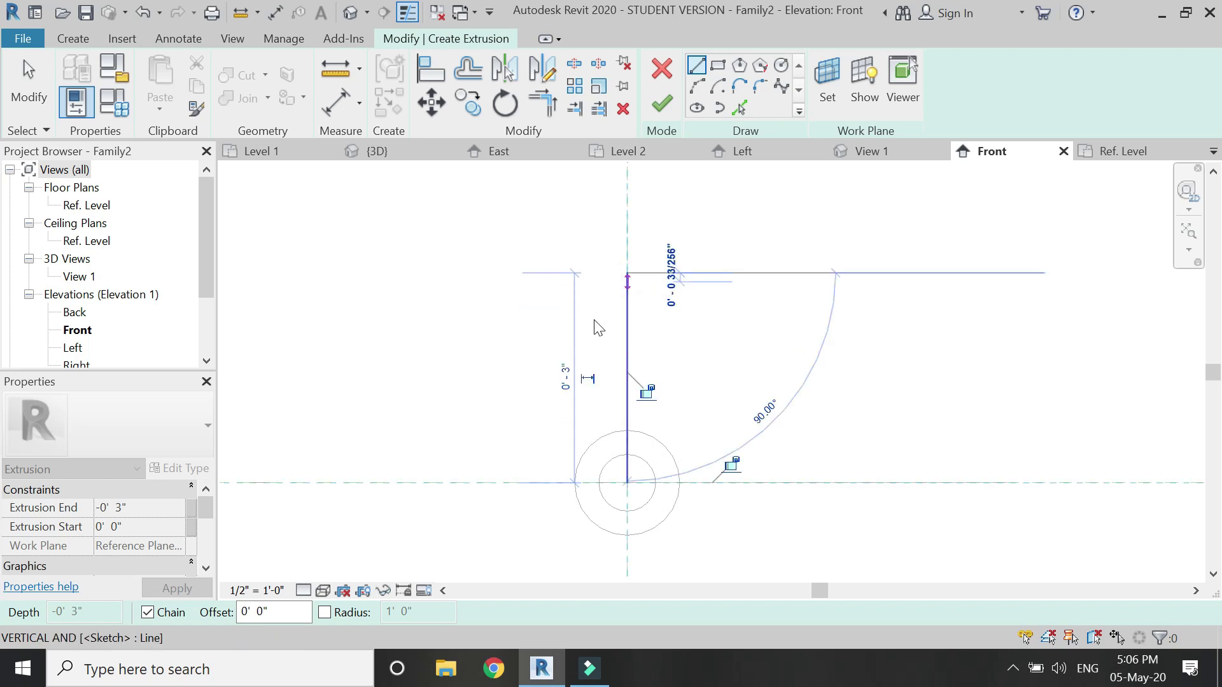
key(Escape)
key(Escape)
Step: With the extrusion end at 1/4", offset copies of the vertical line 1/4" to both sides and delete the middle line
key(o)
key(f)
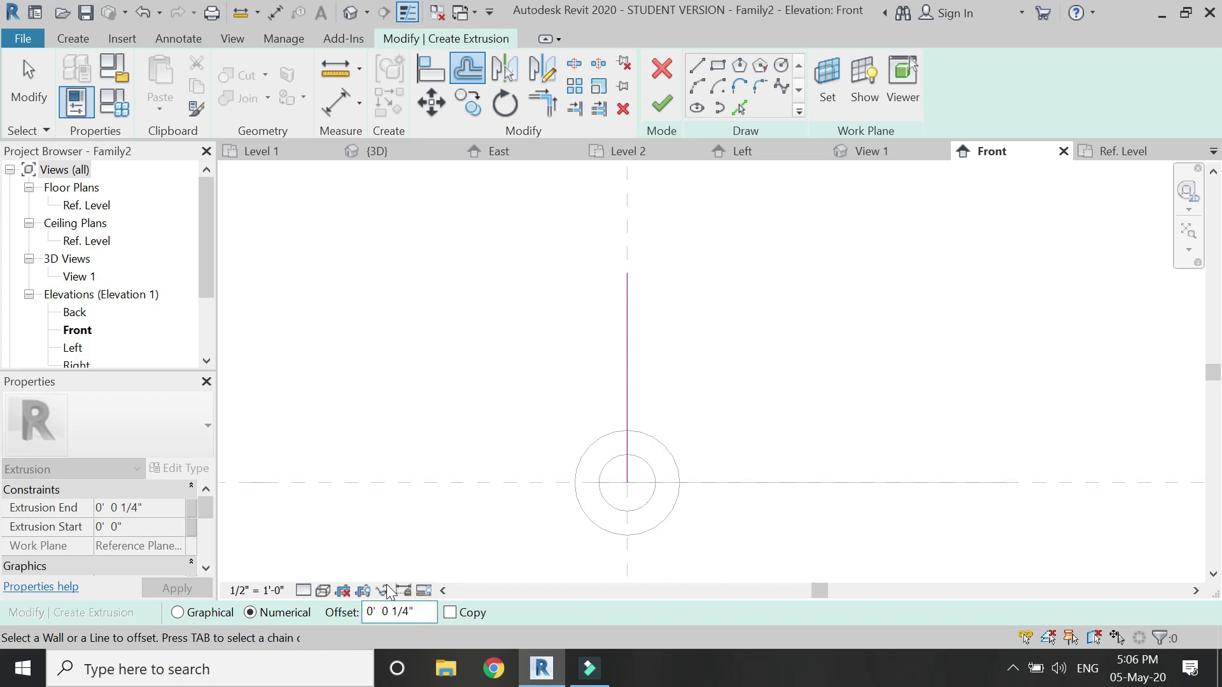
click(623, 330)
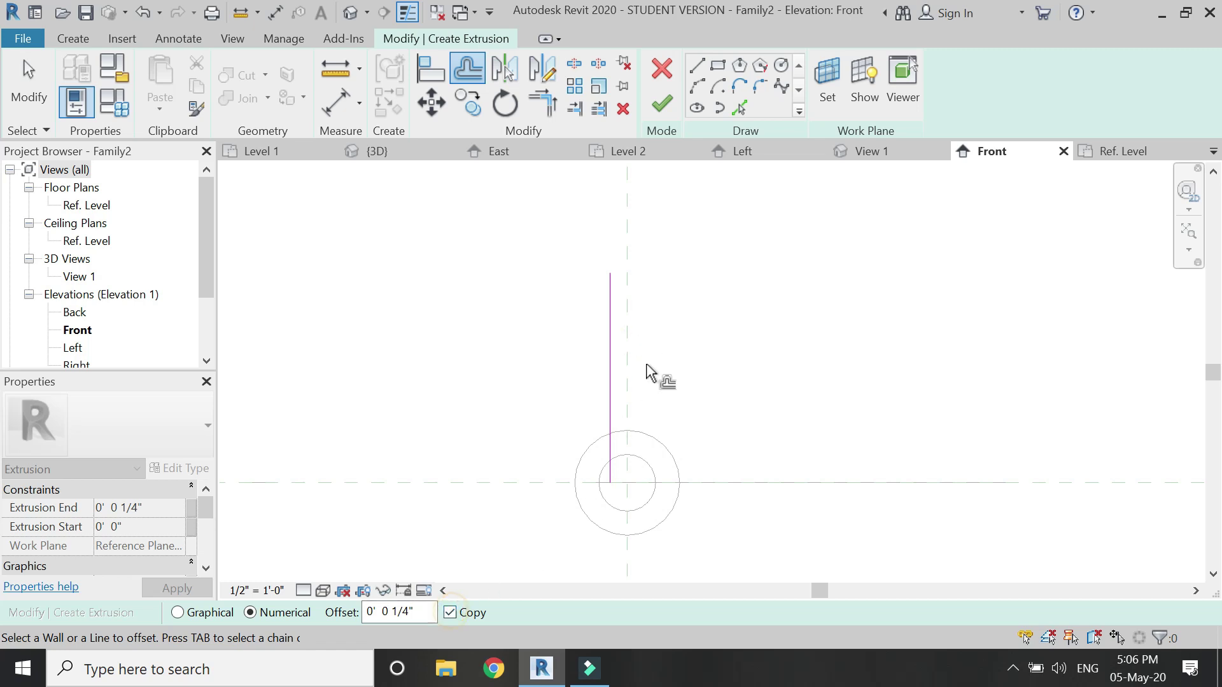
click(630, 350)
key(Escape)
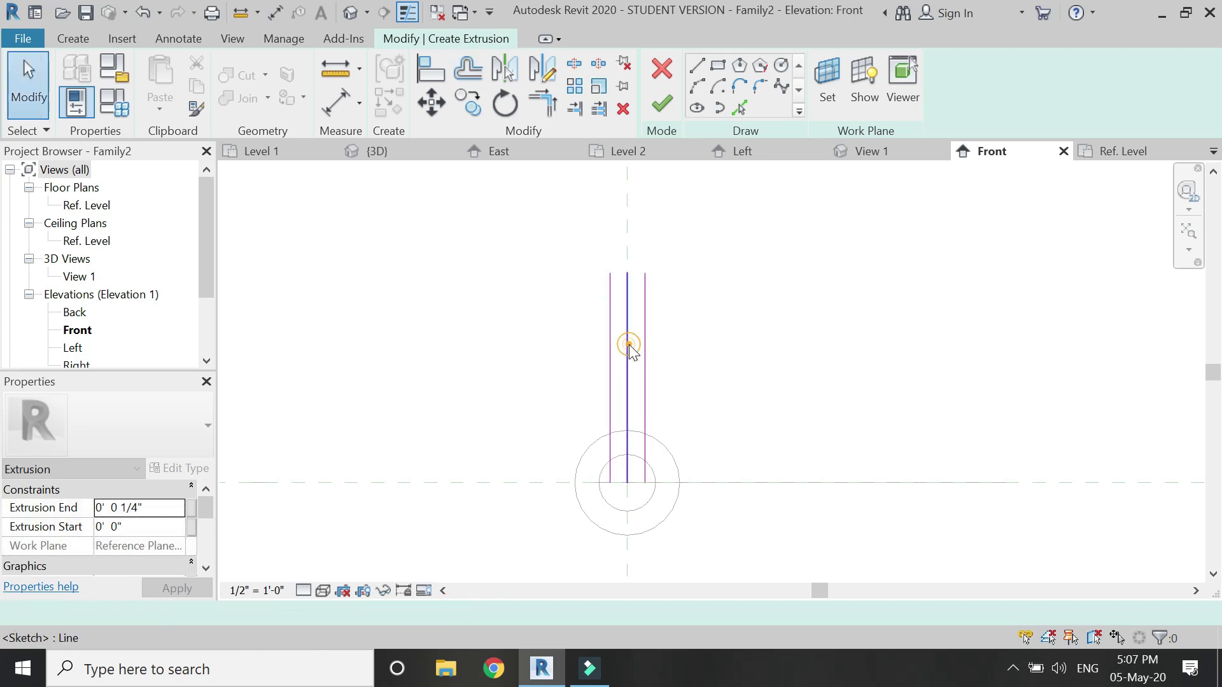
click(629, 347)
key(Delete)
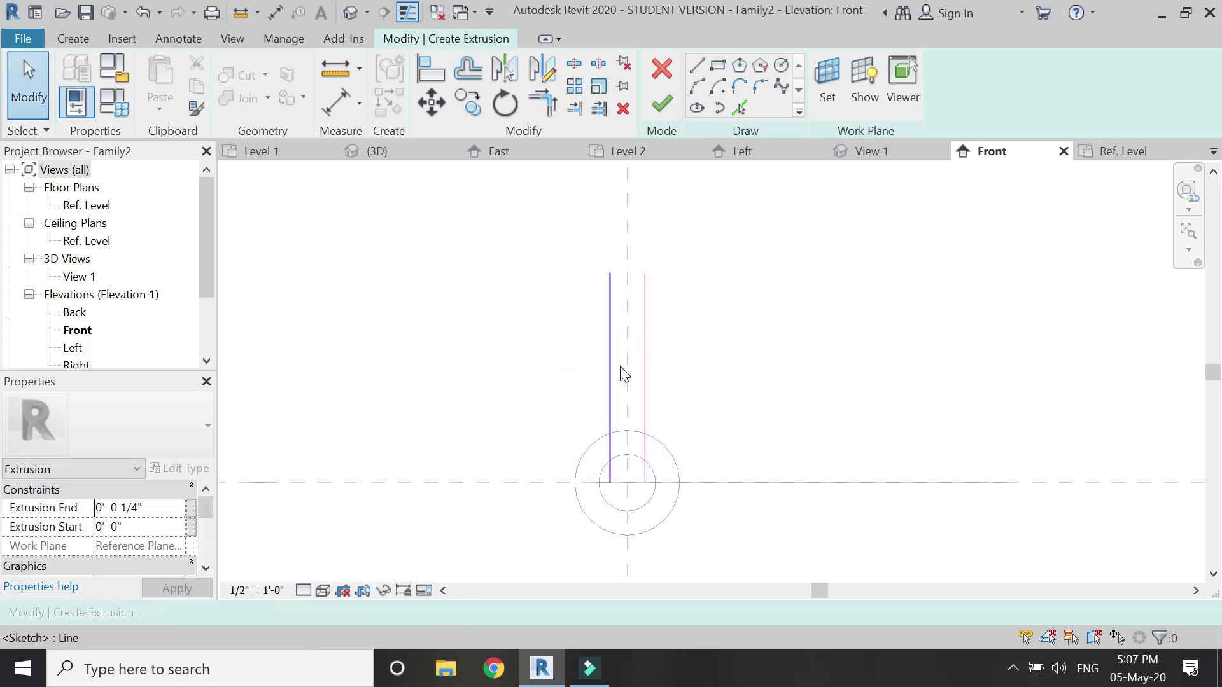
Step: Draw lines connecting the lower and upper ends of the two vertical lines to close the bar's rectangular profile
click(698, 72)
click(610, 482)
click(644, 482)
click(611, 274)
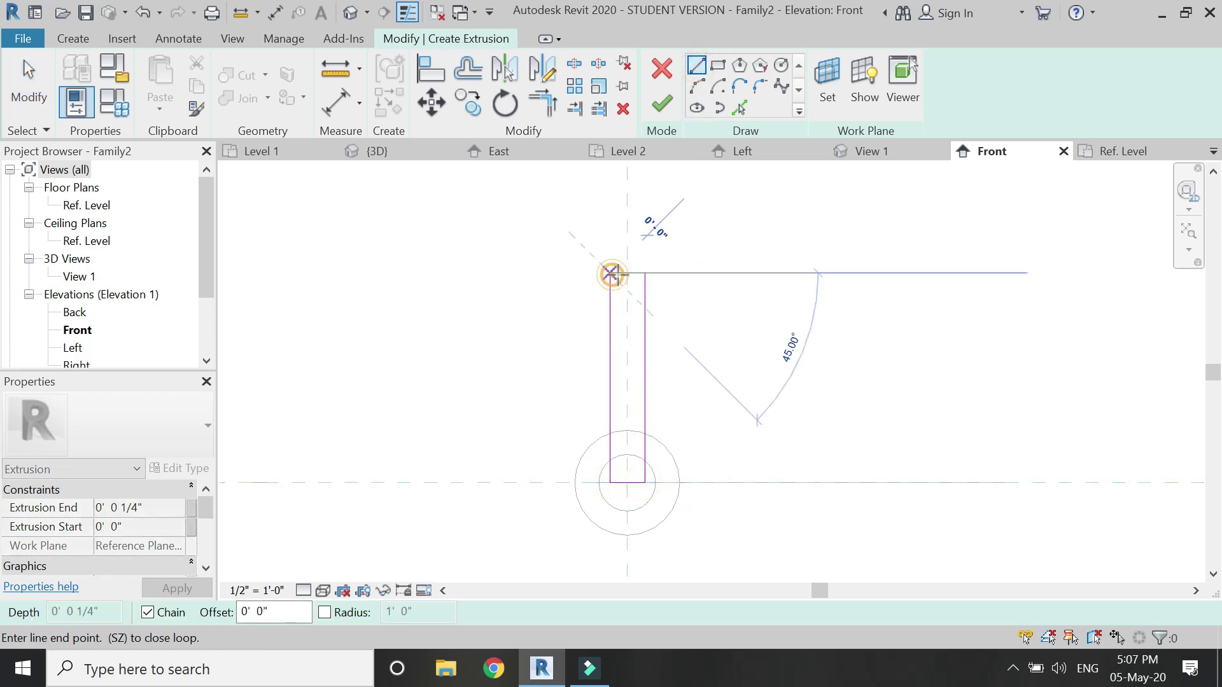
click(644, 273)
key(Escape)
key(Escape)
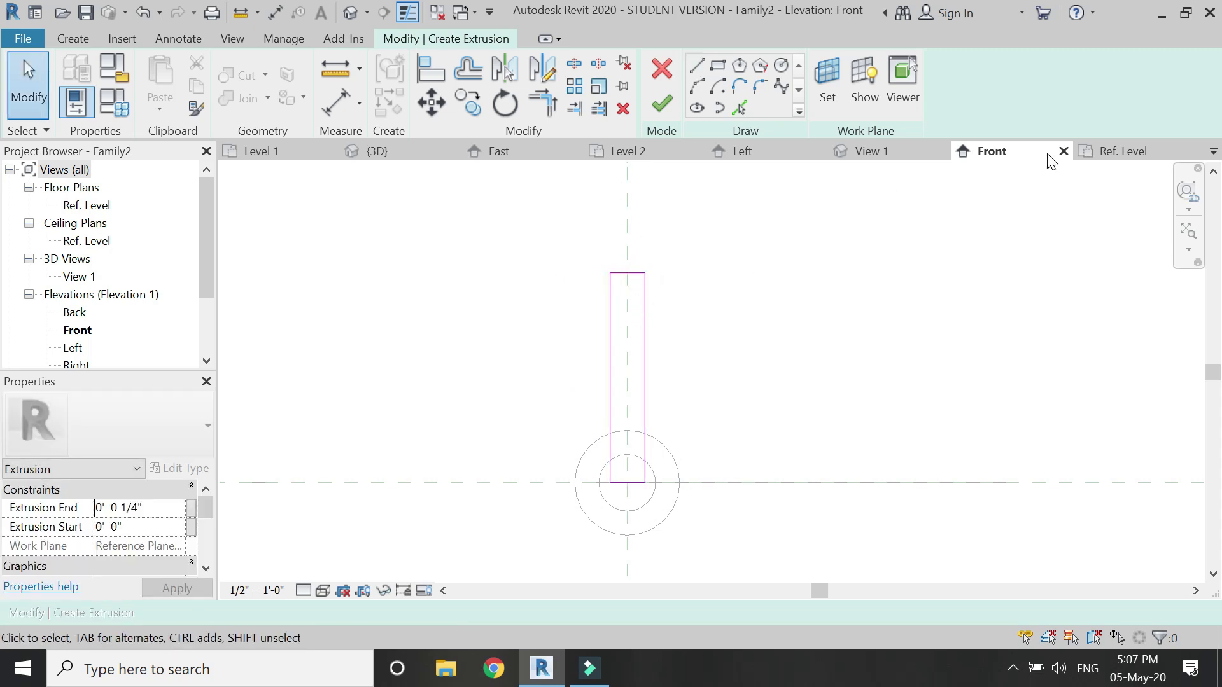
Step: Finish the bar's extrusion and move it along the shaft to near its far end in the Ref. Level plan
click(1122, 156)
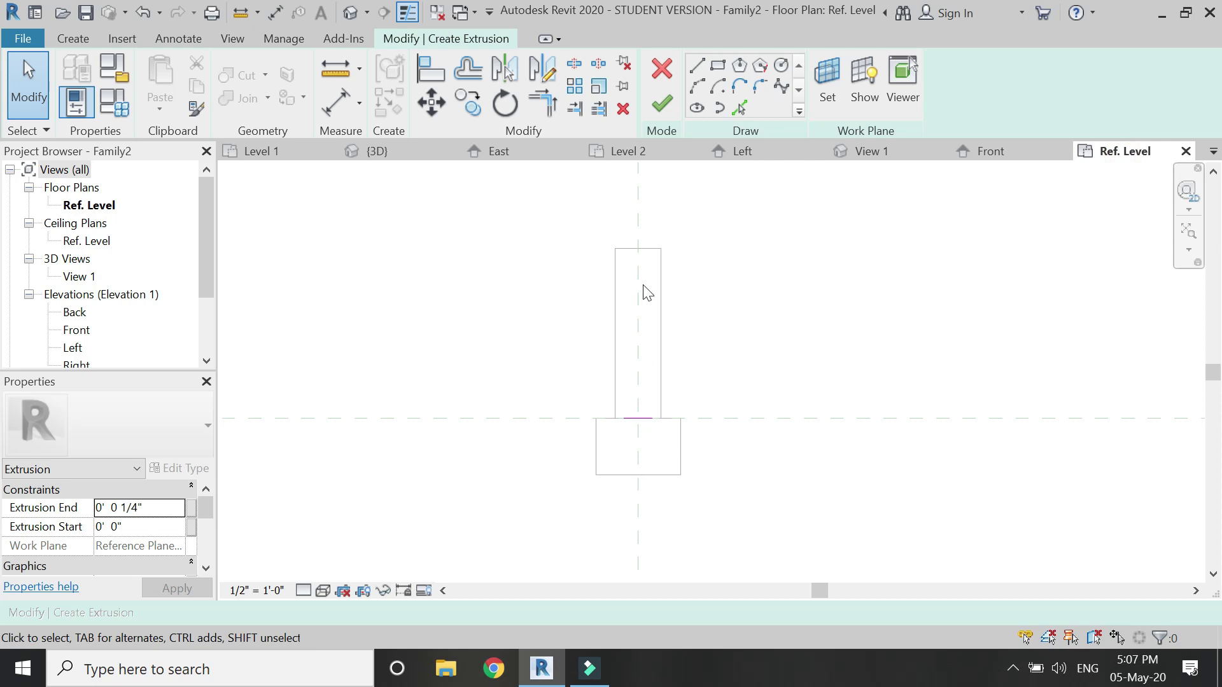
click(663, 111)
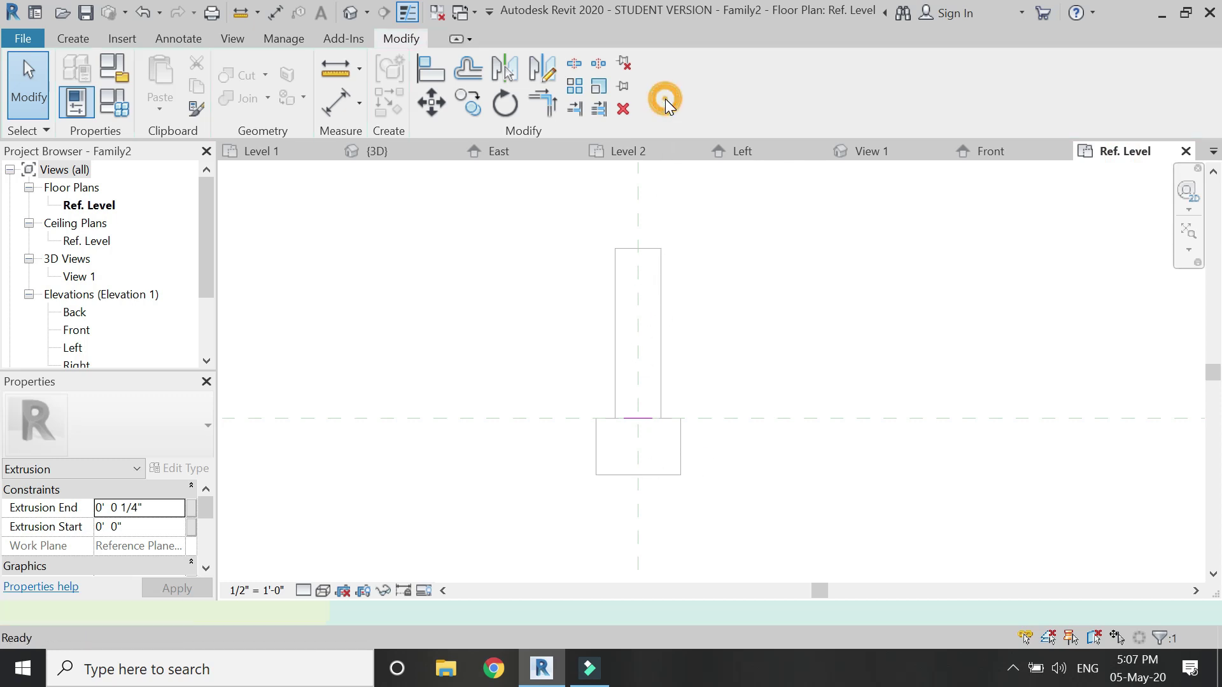
drag(639, 417, 638, 260)
drag(639, 441, 646, 290)
scroll(655, 271, up, 1)
click(669, 322)
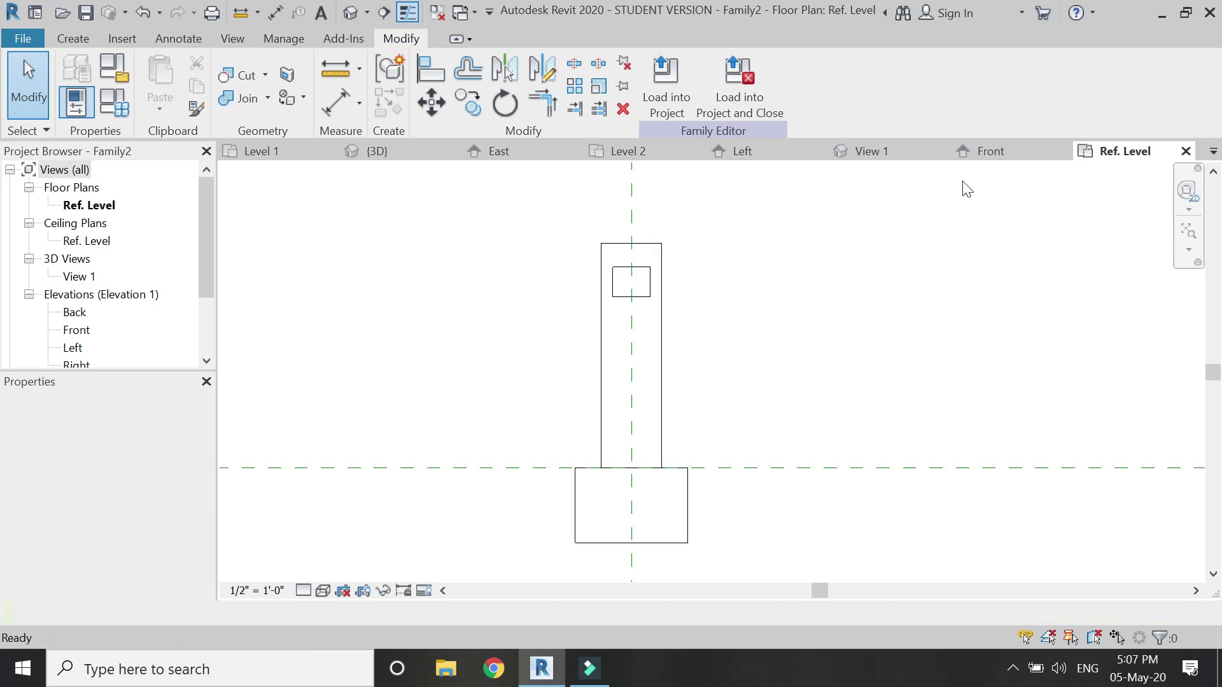
Step: Join the shaft and the vertical bar geometry in the 3D view
click(983, 151)
click(351, 13)
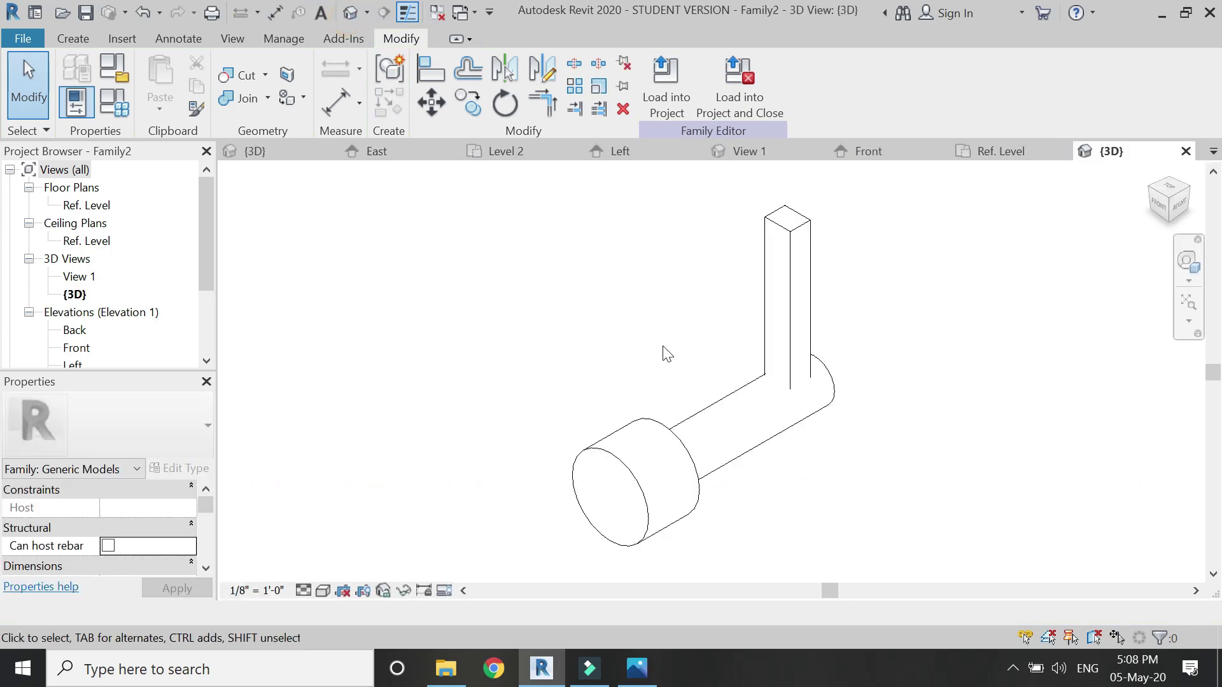
click(244, 100)
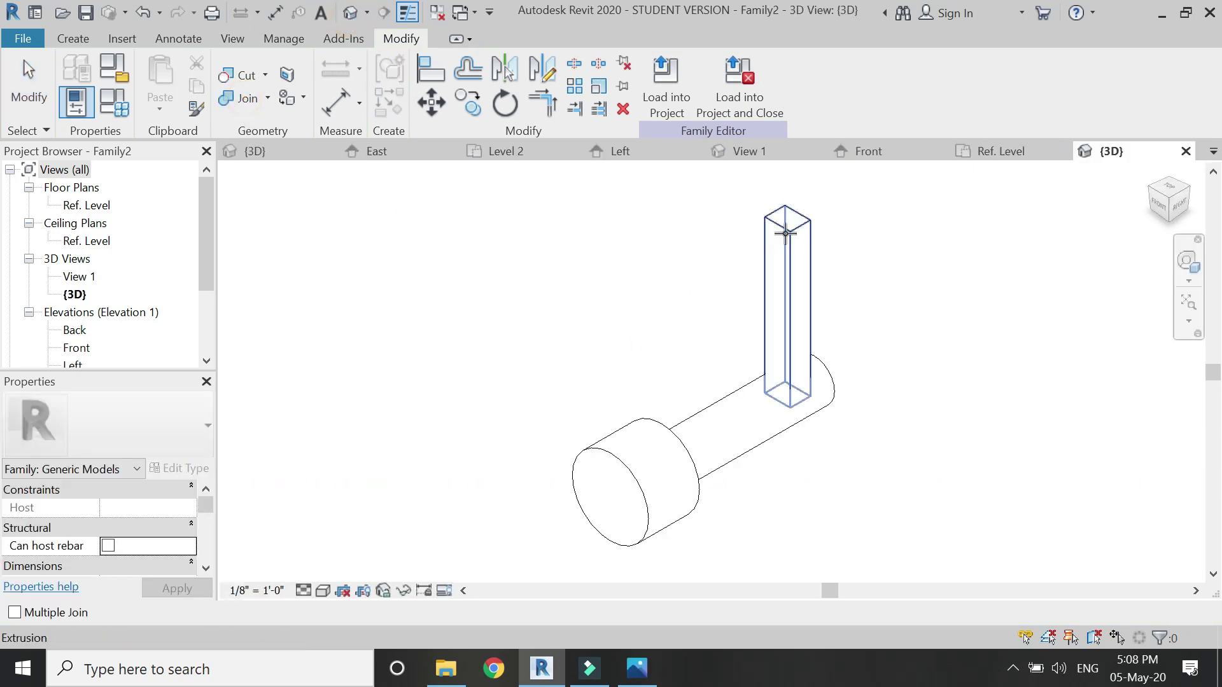
click(711, 410)
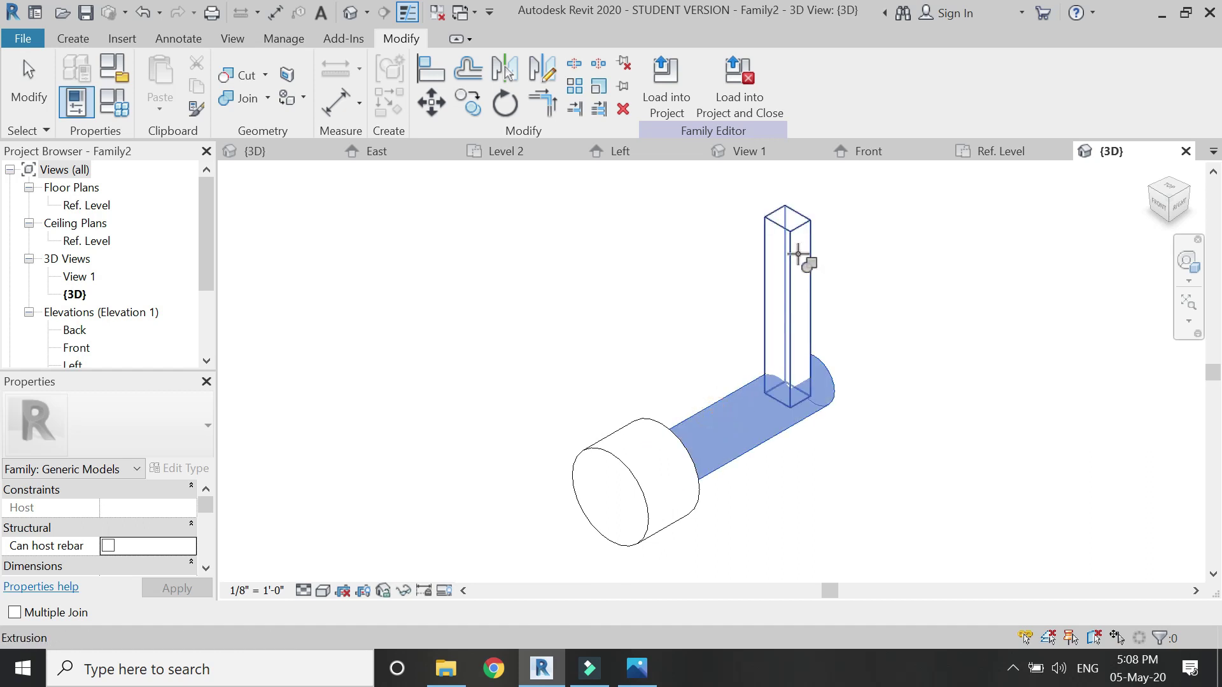
click(797, 254)
key(Escape)
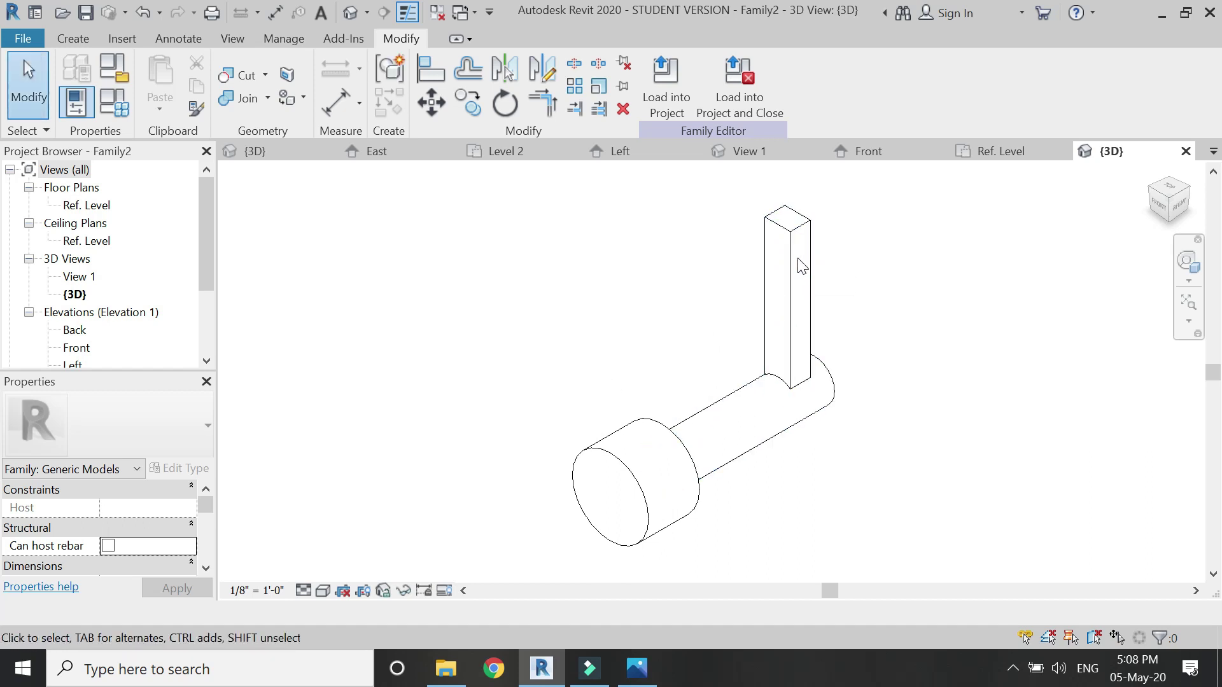
Step: Select all three extrusions of the pin and associate their material with a new family parameter named steel
click(800, 266)
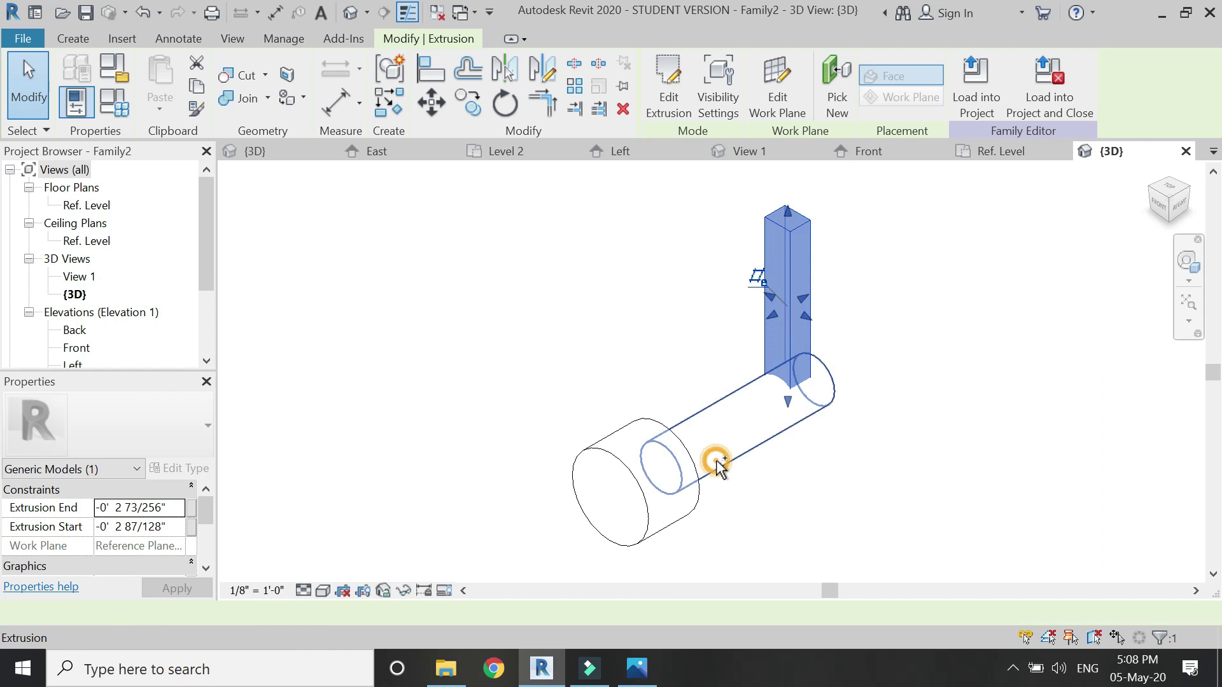
ctrl+click(670, 530)
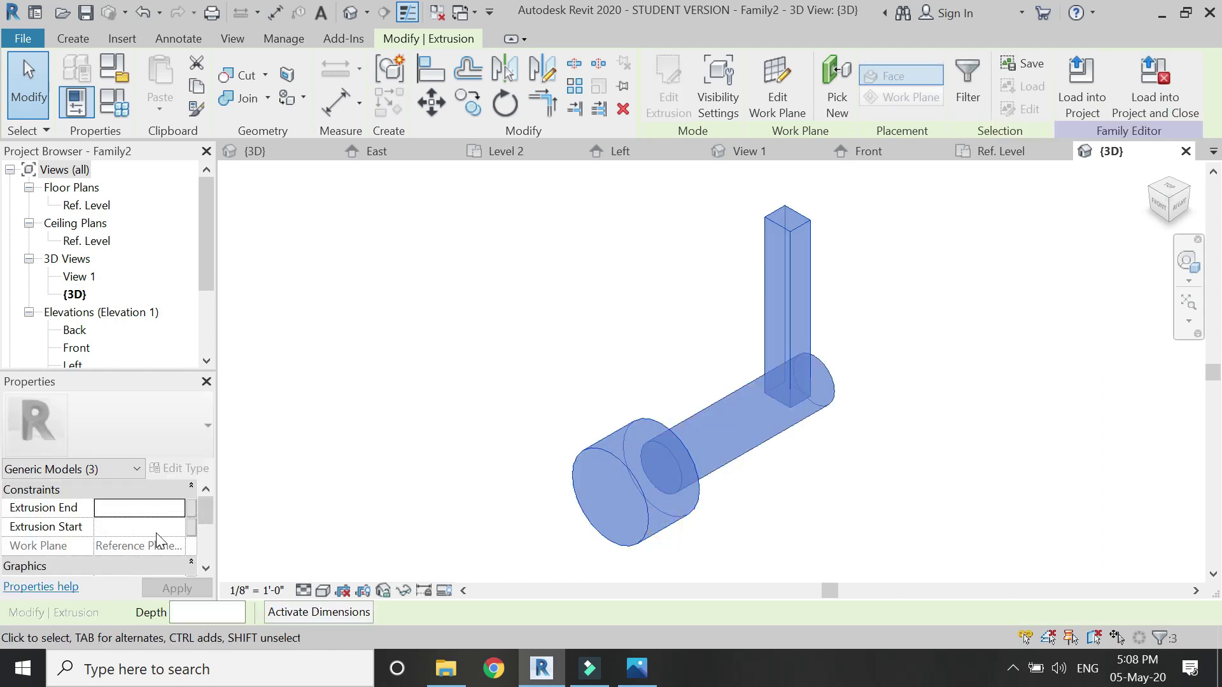
scroll(156, 533, down, 3)
scroll(159, 531, down, 3)
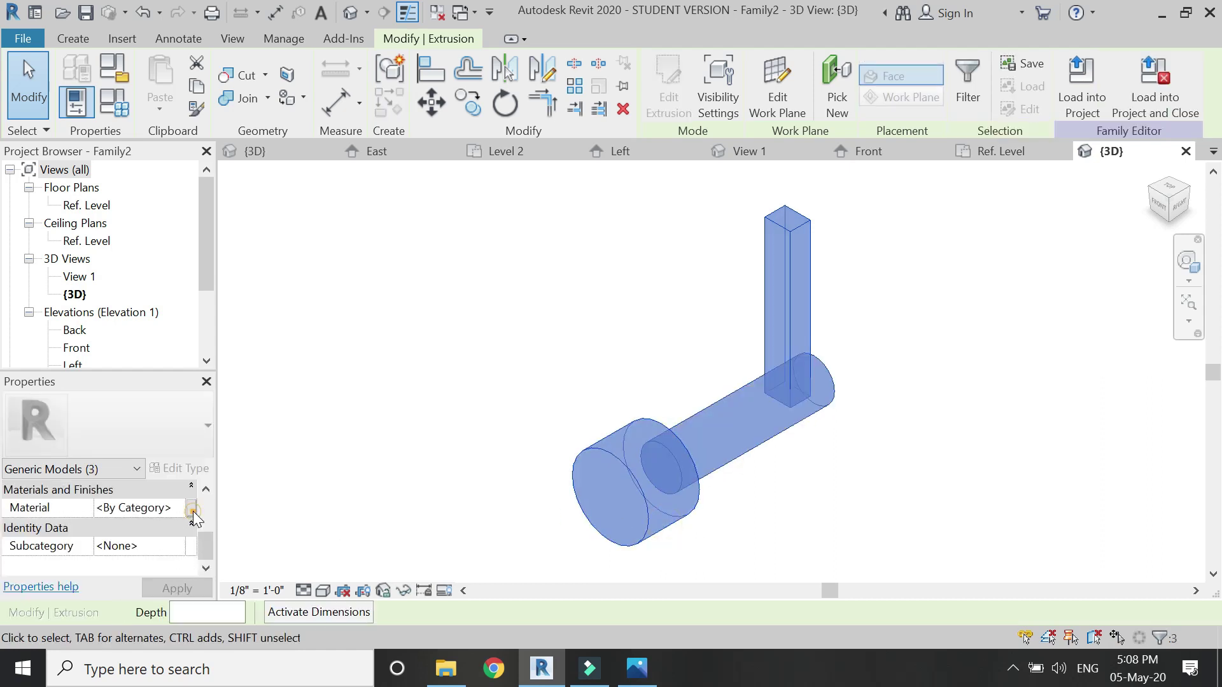
click(192, 509)
text(steel)
key(Return)
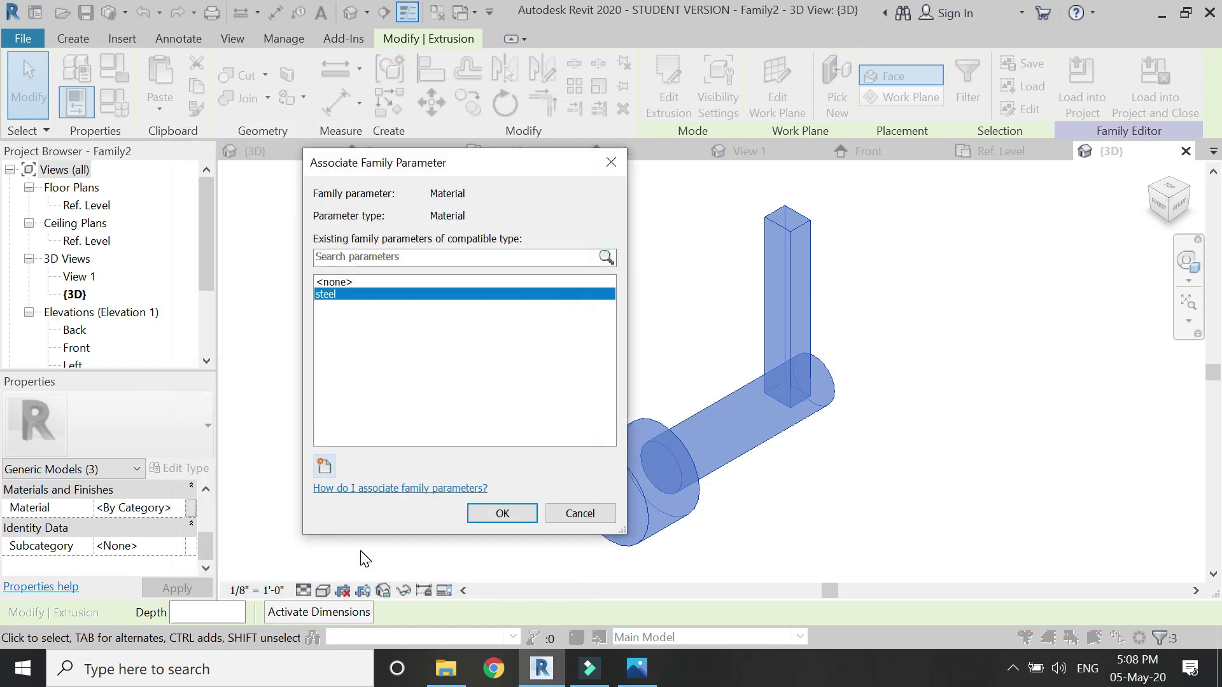
click(528, 519)
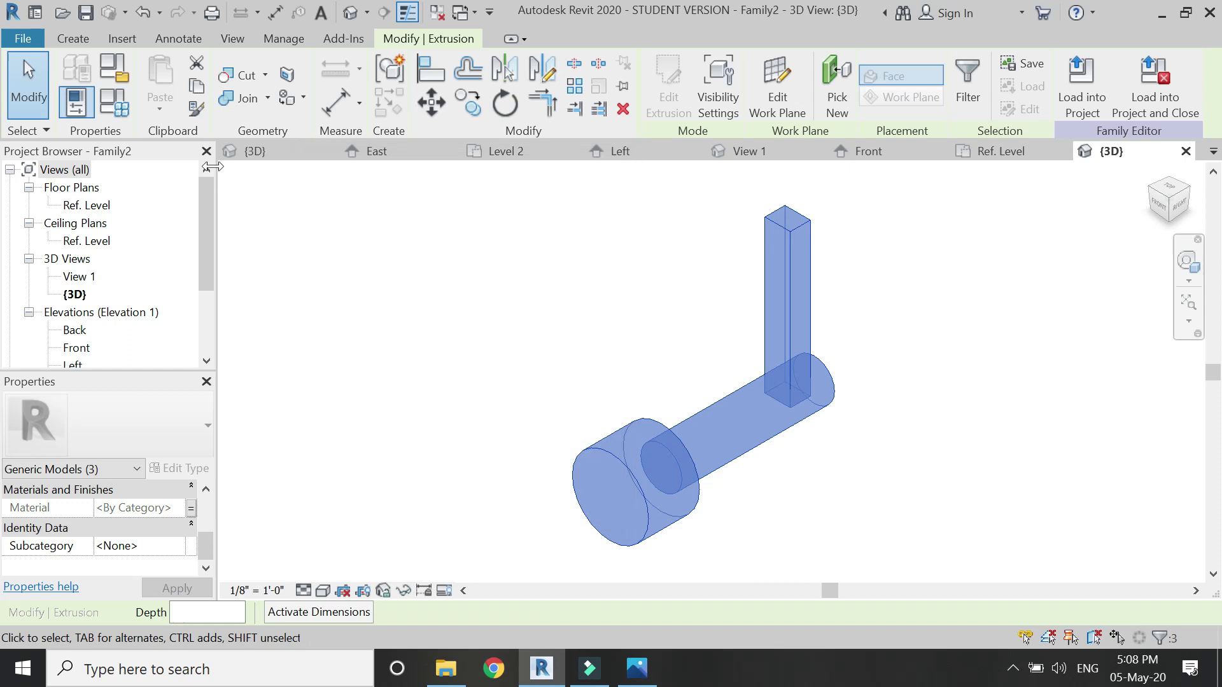
Step: Assign the library material Steel, Polished to the steel parameter in the family types
click(110, 98)
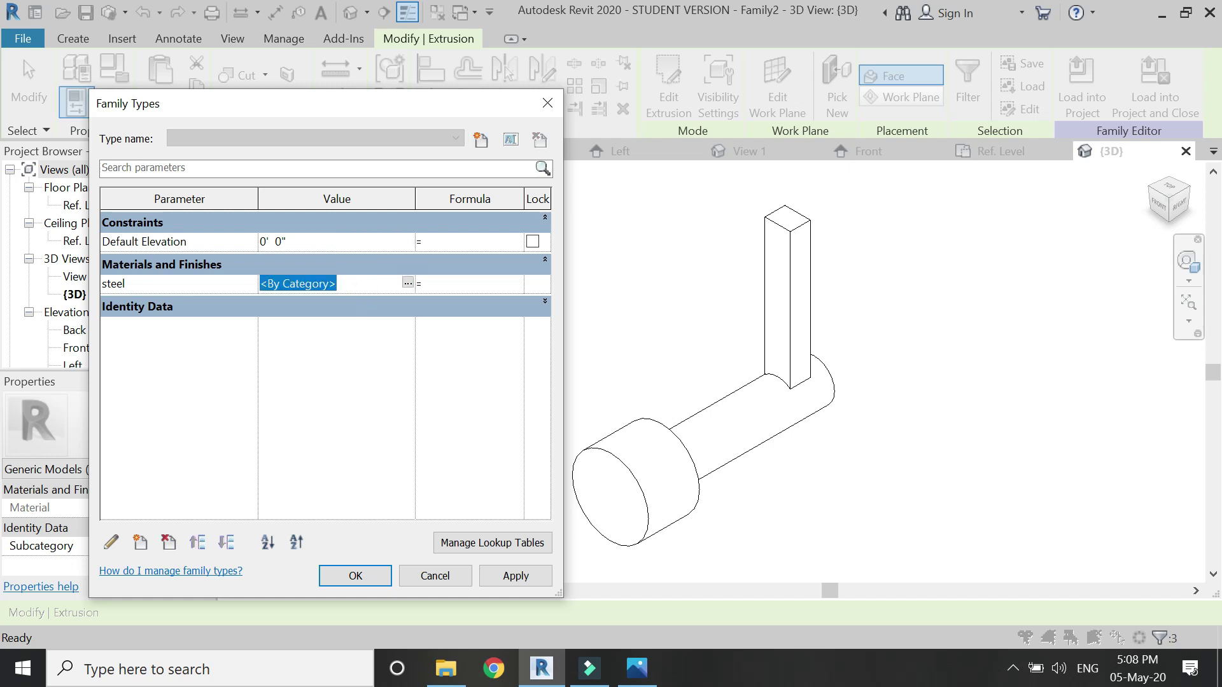
click(407, 283)
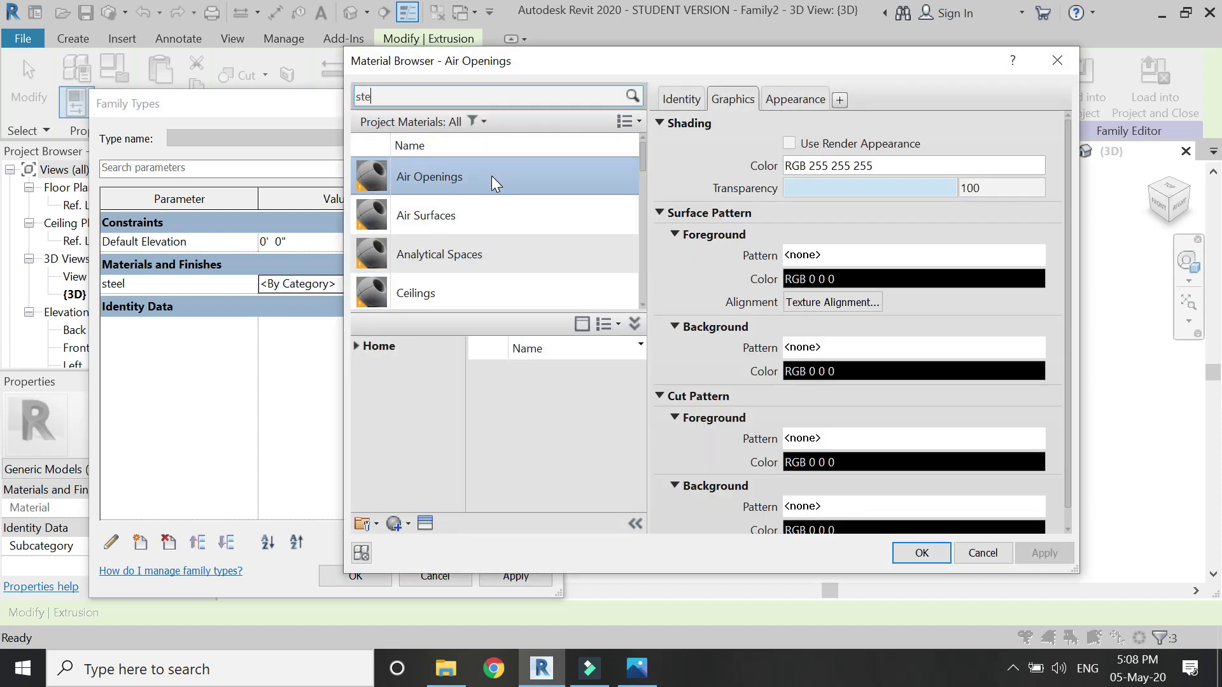
scroll(544, 407, down, 2)
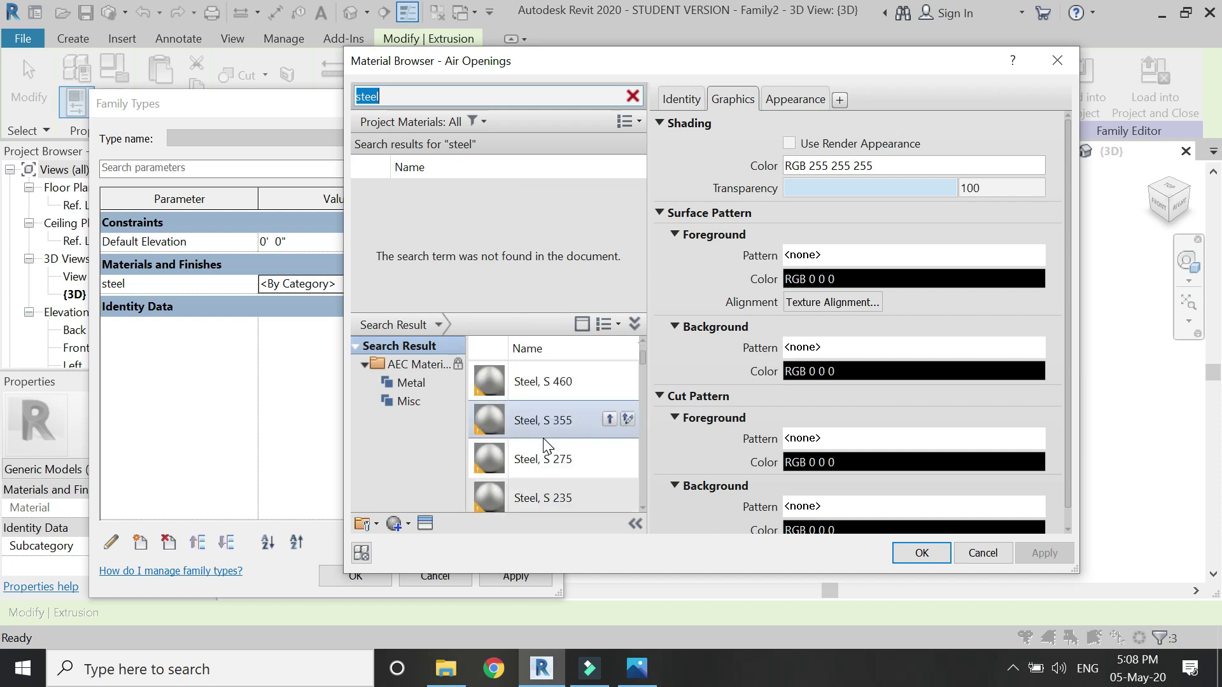
click(610, 421)
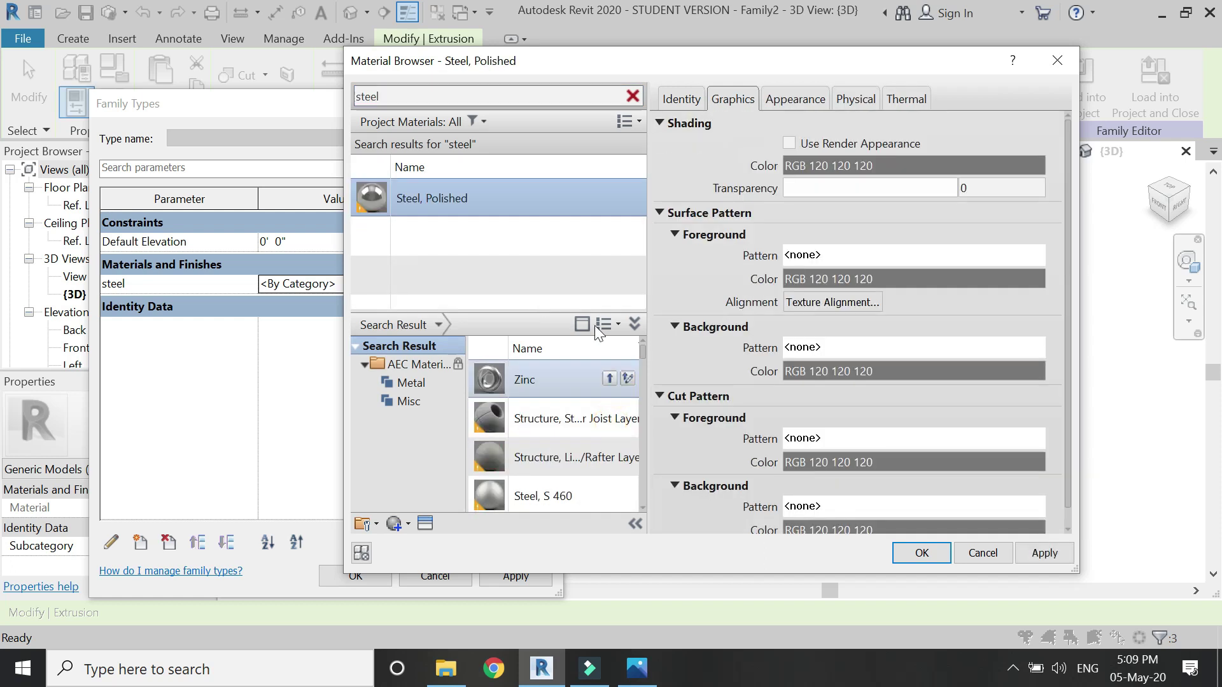
click(920, 553)
click(355, 576)
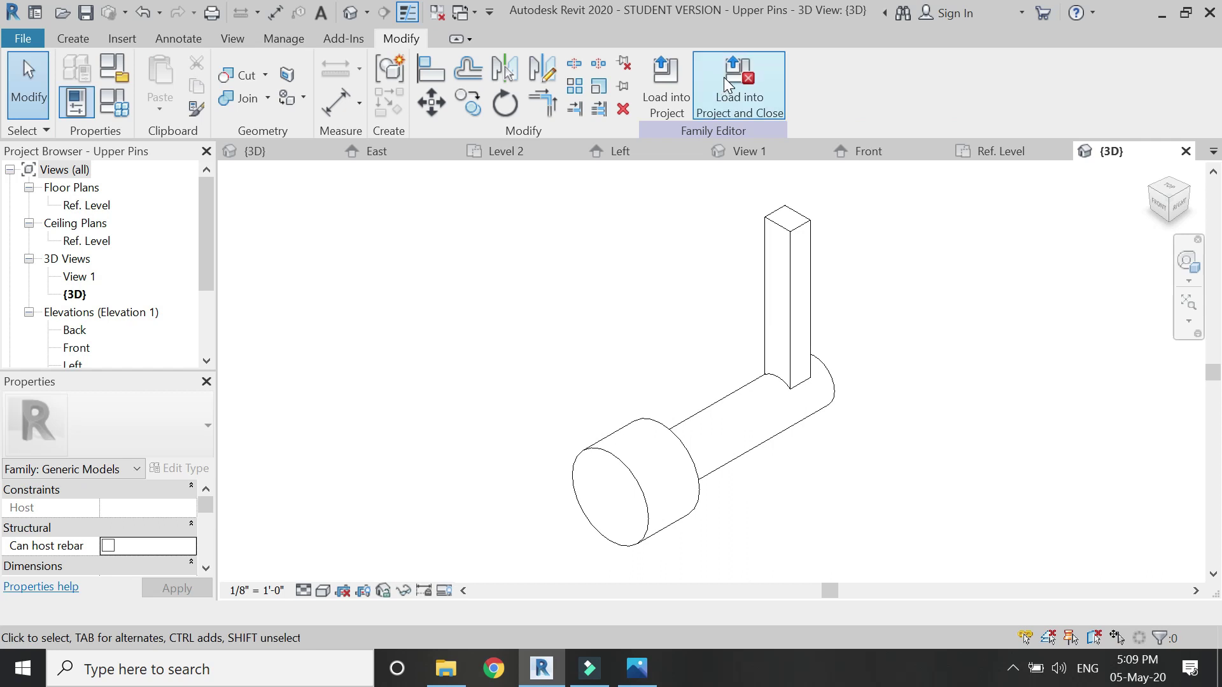
Step: Load the Upper Pins family into the project, close it, and place one rotated pin on the lowest reference plane at the glass panel in Level 1
click(723, 78)
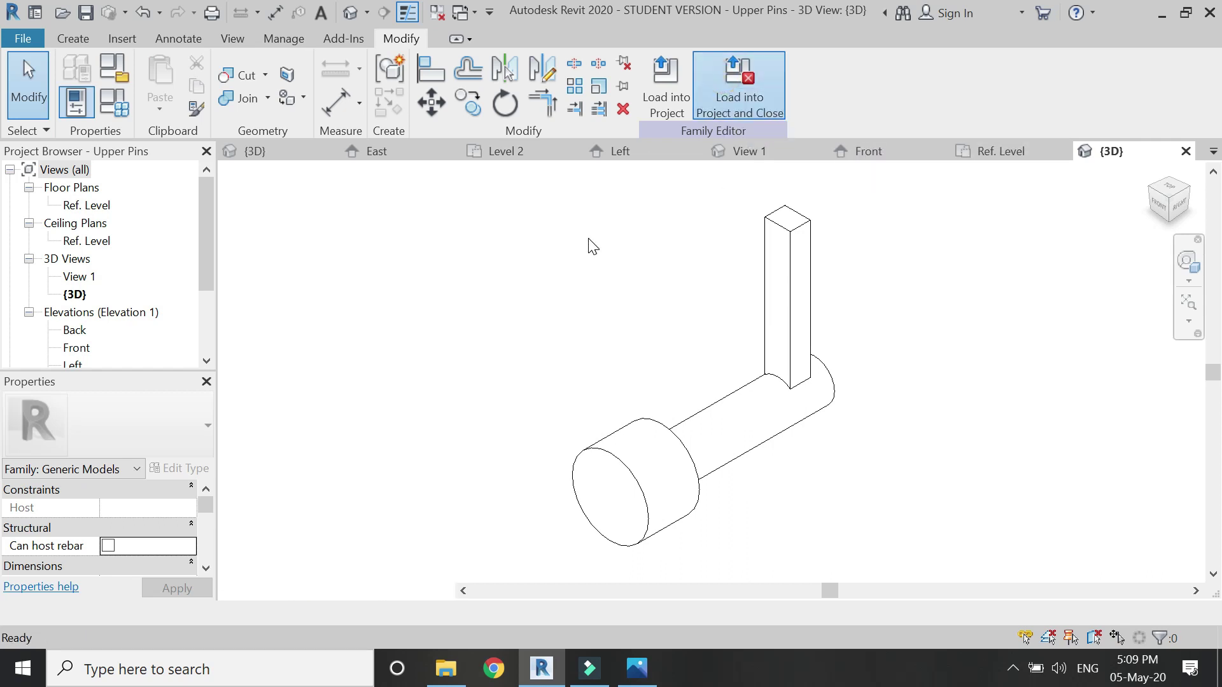
scroll(622, 349, down, 2)
scroll(586, 273, down, 3)
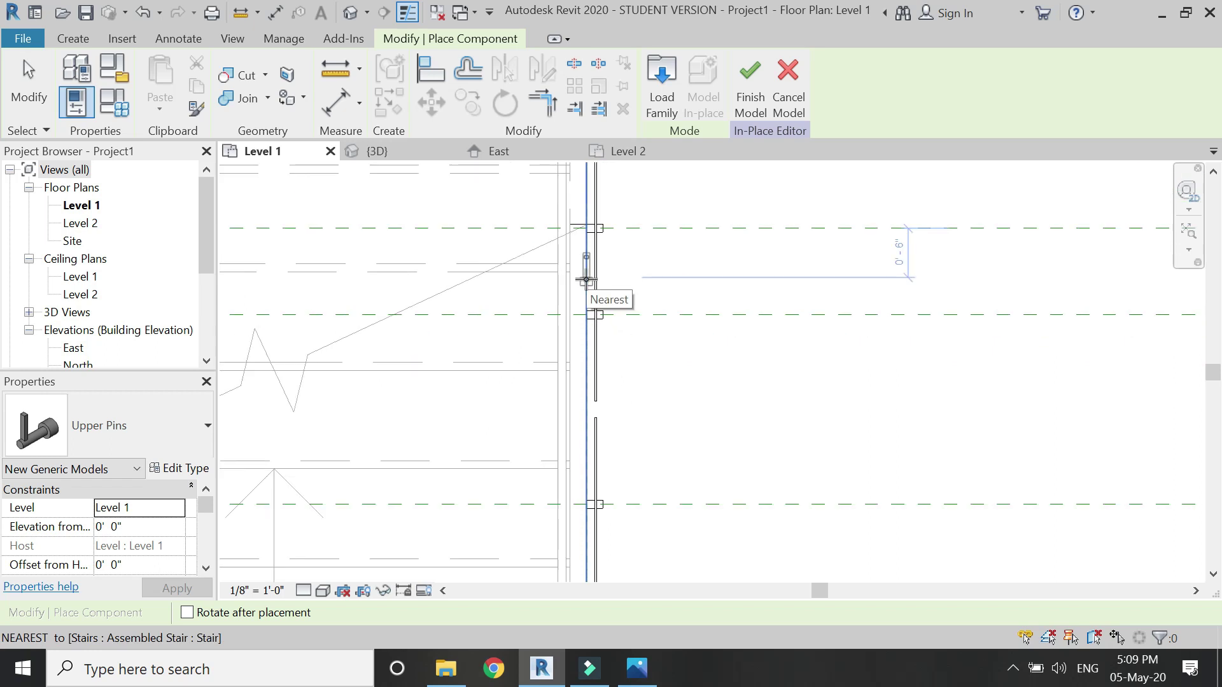
scroll(543, 346, up, 5)
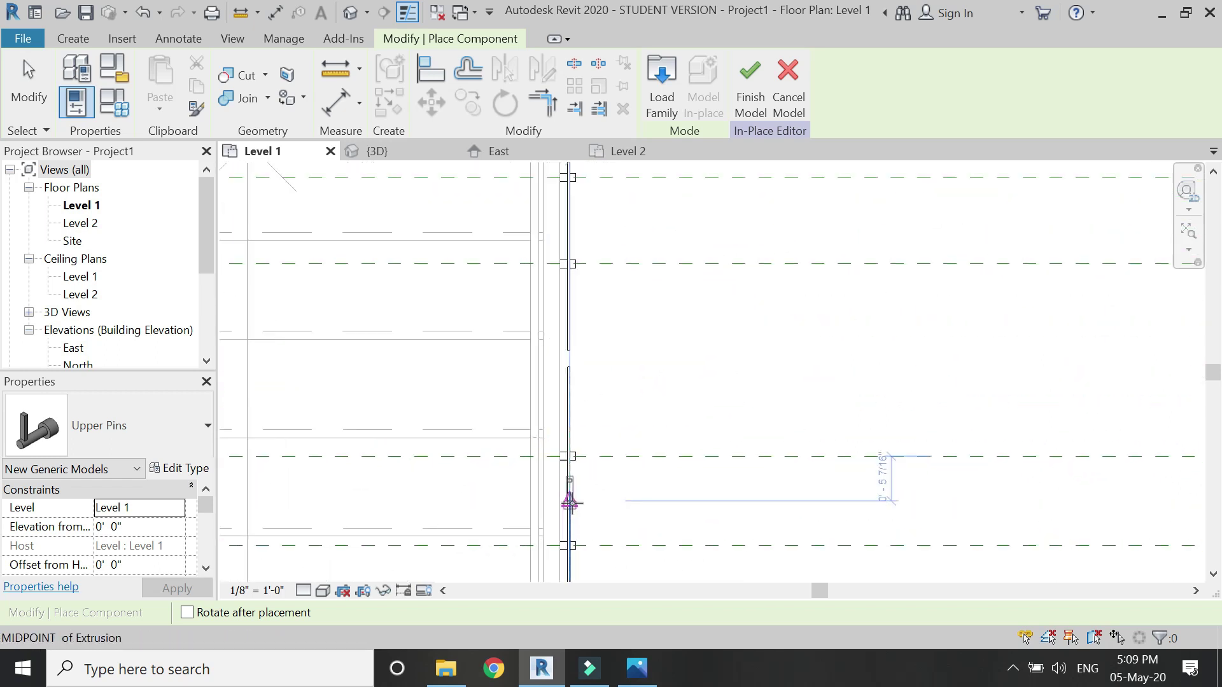
scroll(583, 431, down, 1)
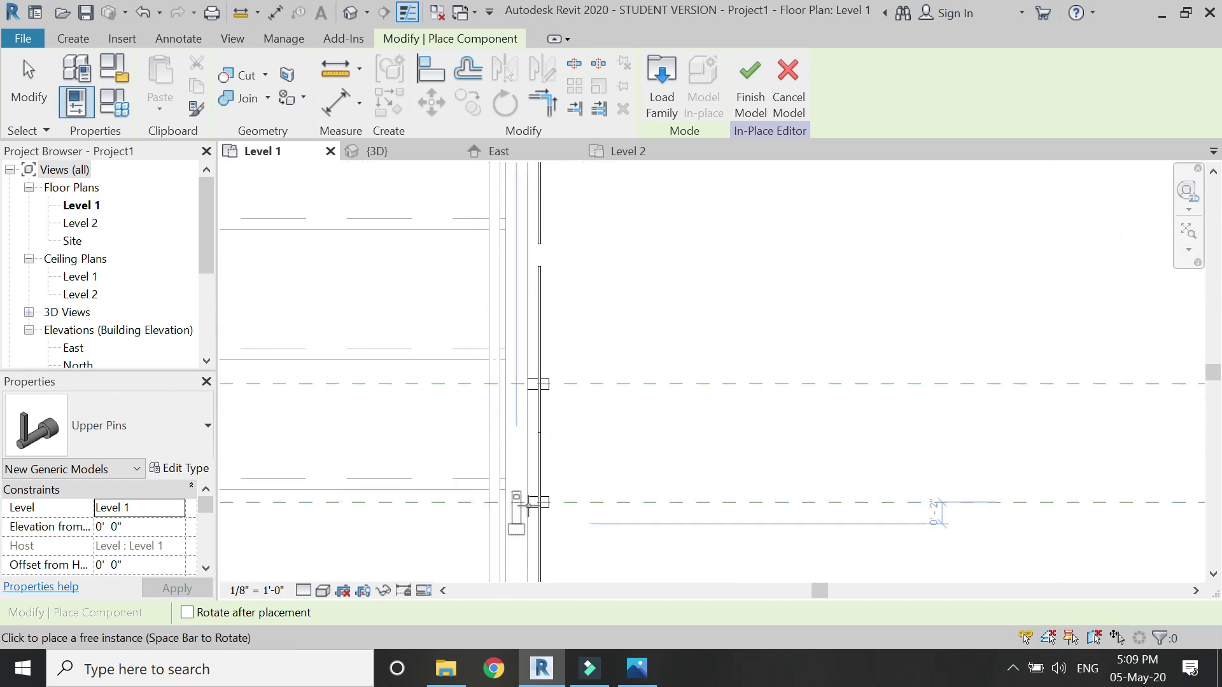
scroll(531, 503, up, 2)
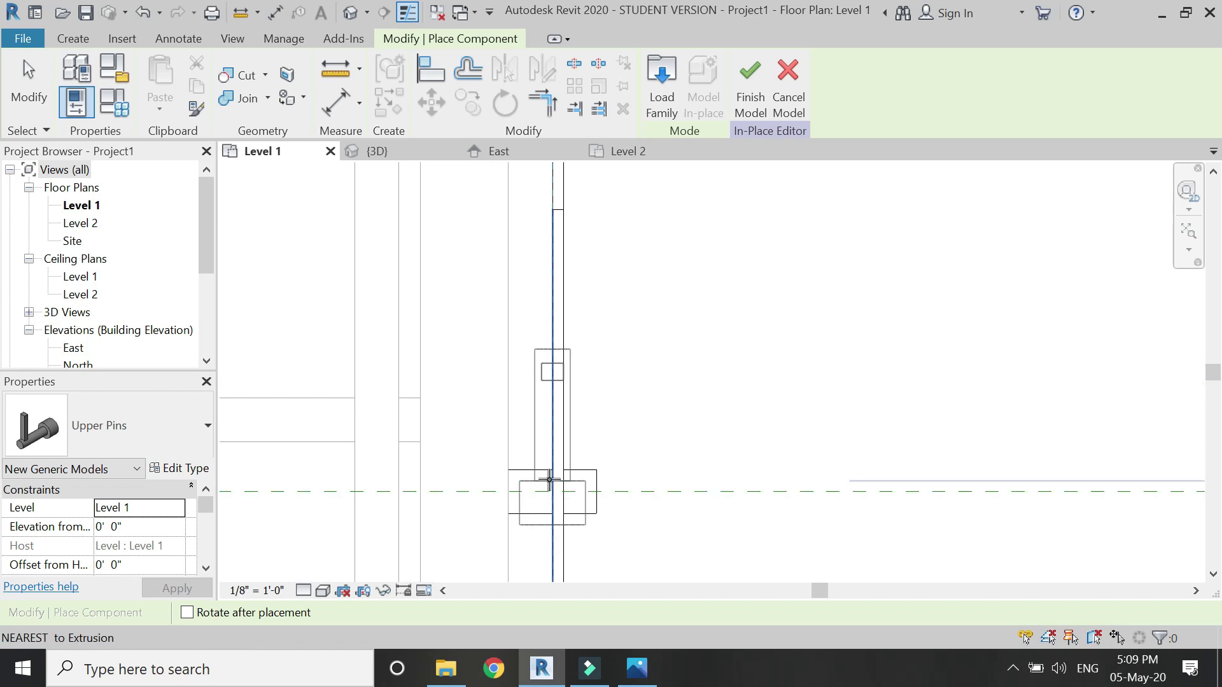
key(space)
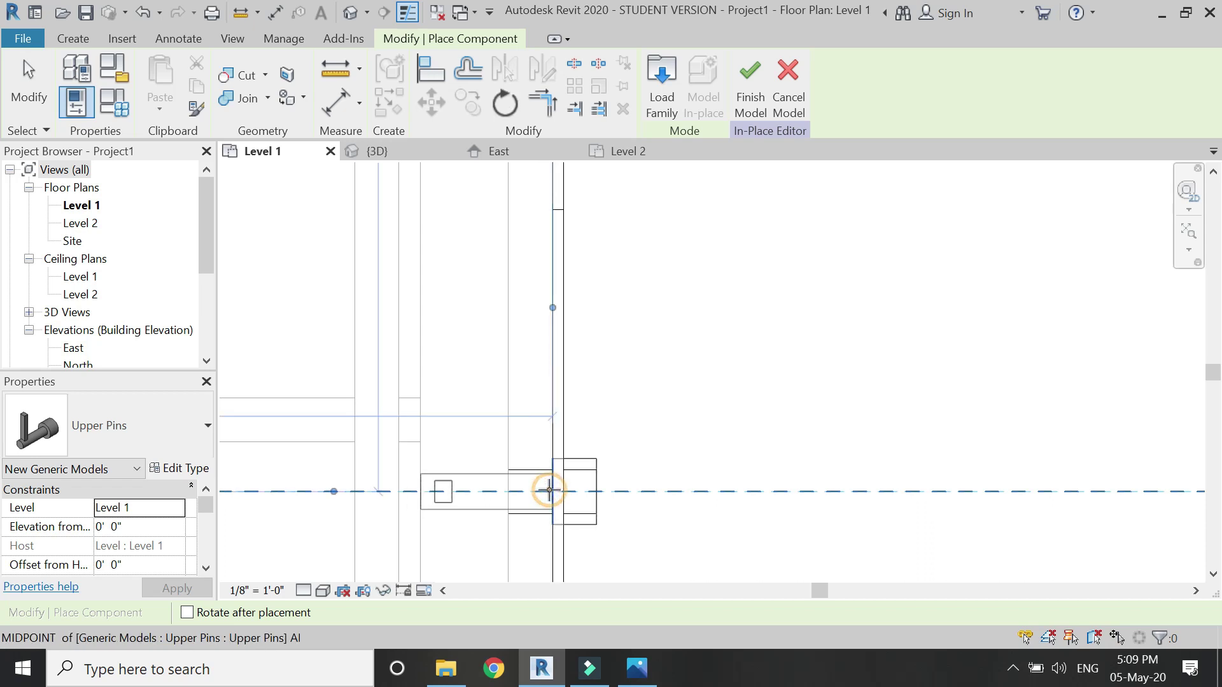
scroll(661, 506, down, 2)
click(559, 500)
key(Escape)
key(Escape)
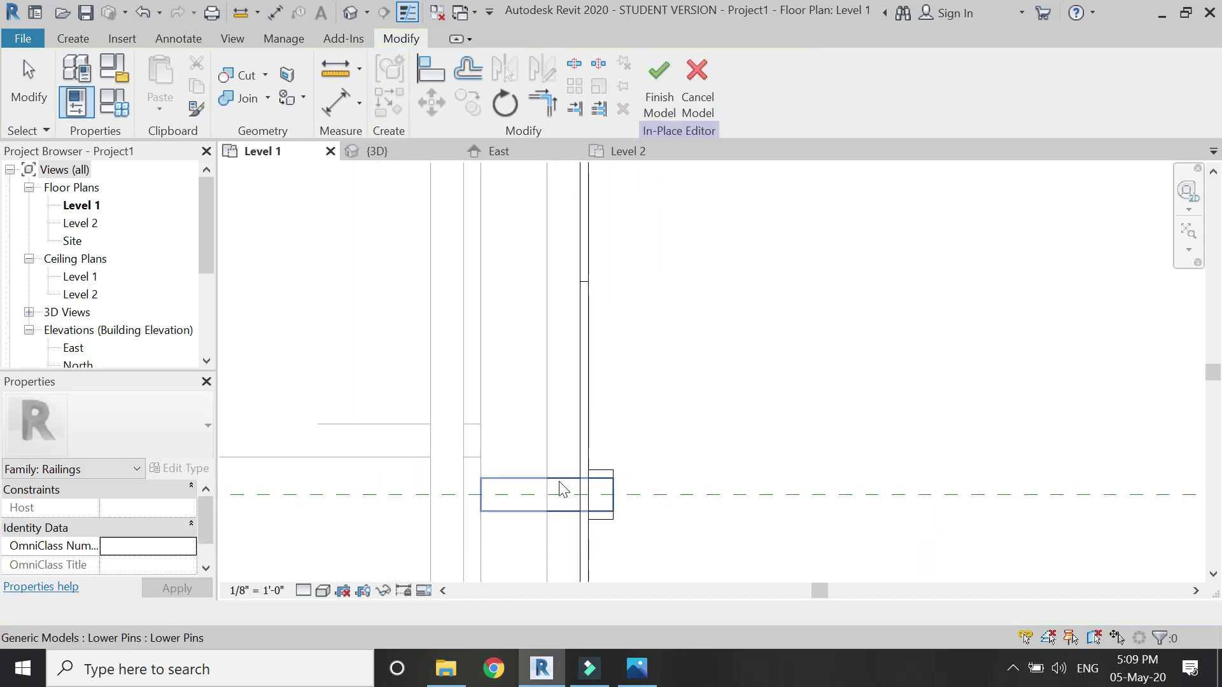
Step: Measure the distance from the stair's side line to the outer end of the placed pins with an aligned dimension
click(558, 484)
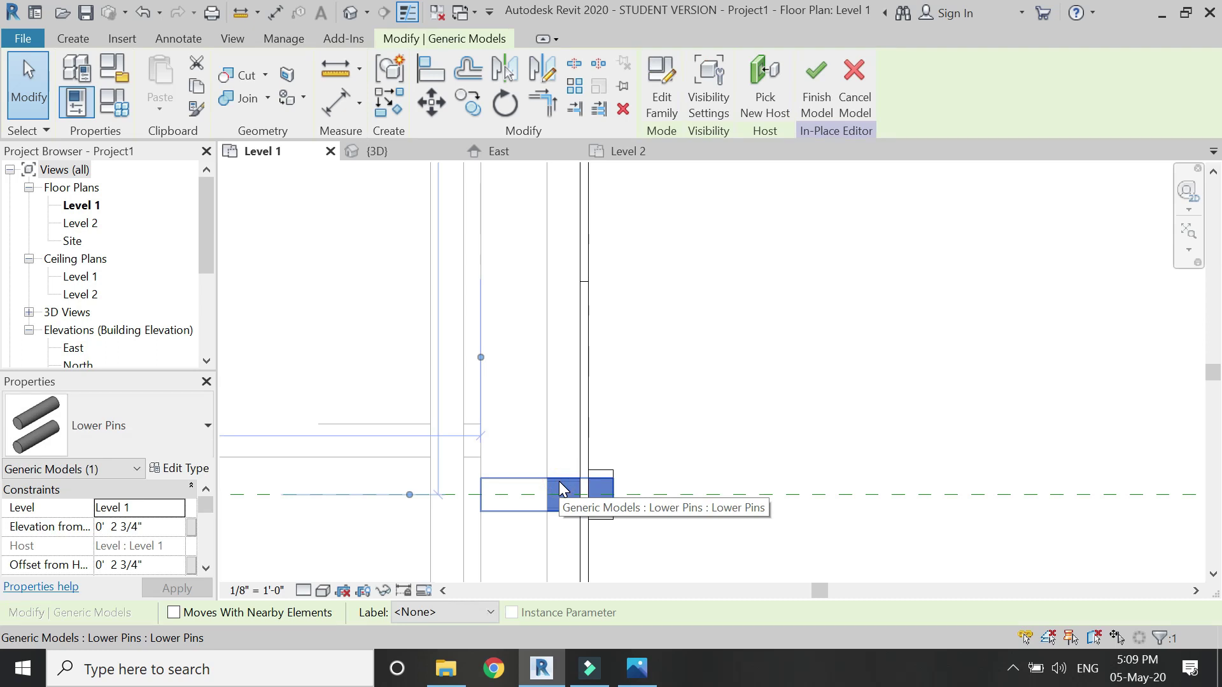
key(Escape)
click(610, 464)
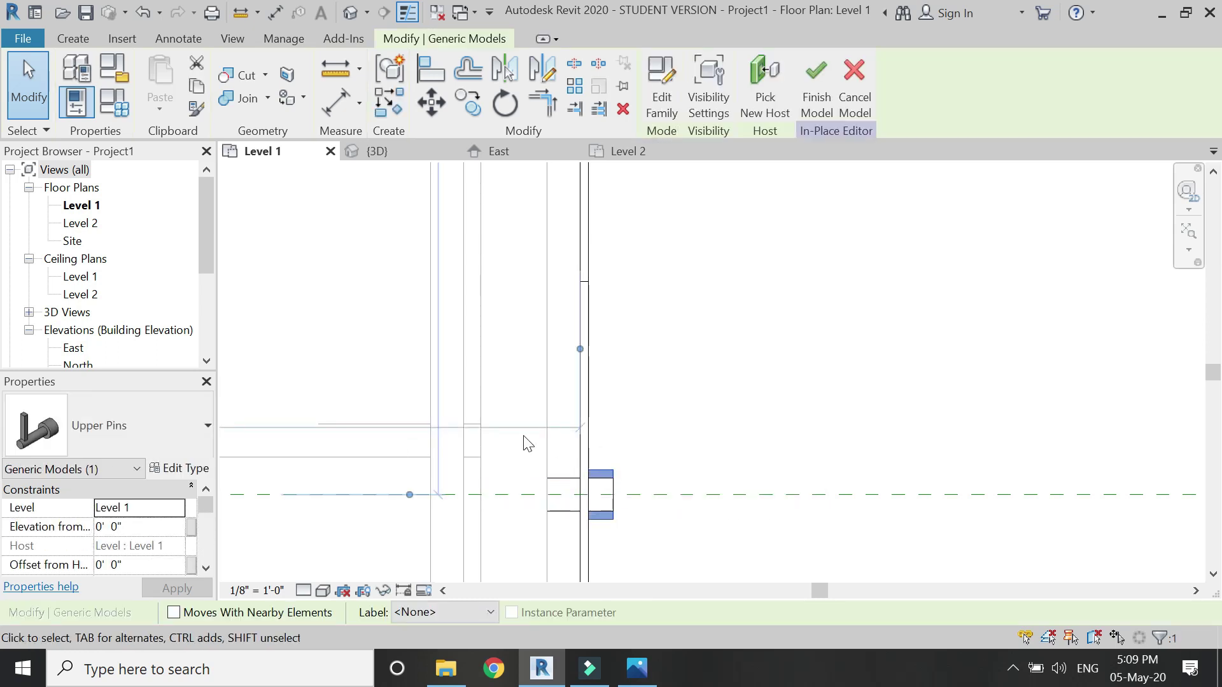
click(349, 110)
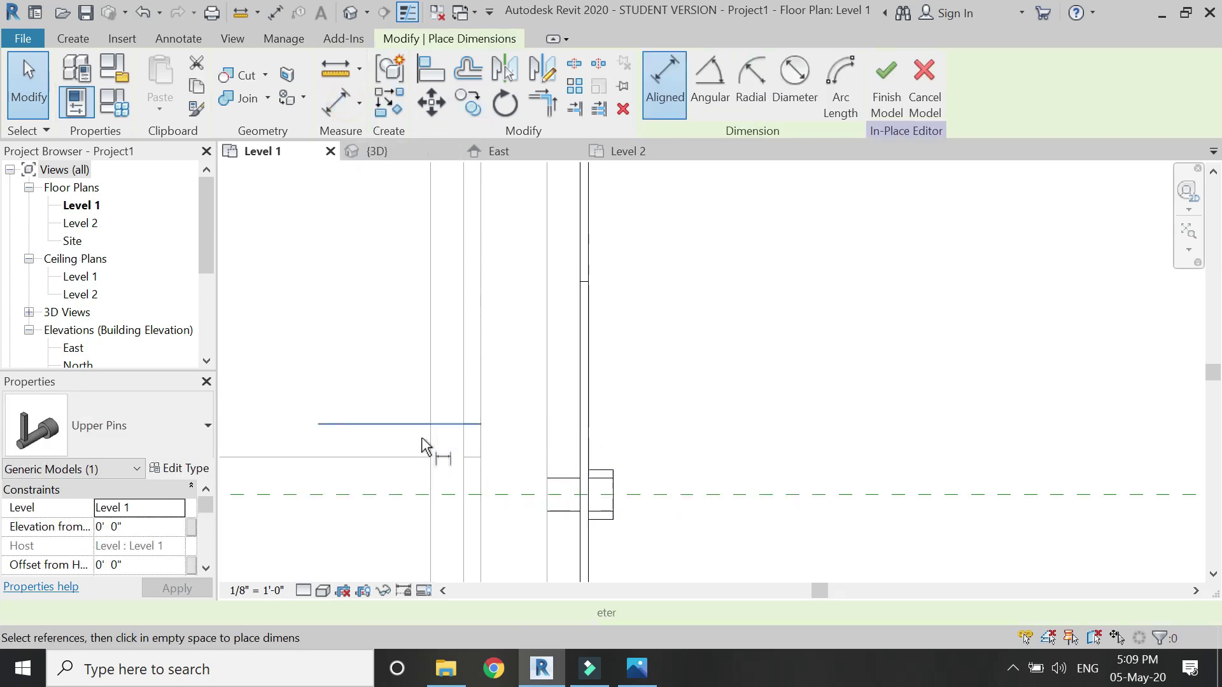
click(430, 492)
scroll(612, 509, up, 3)
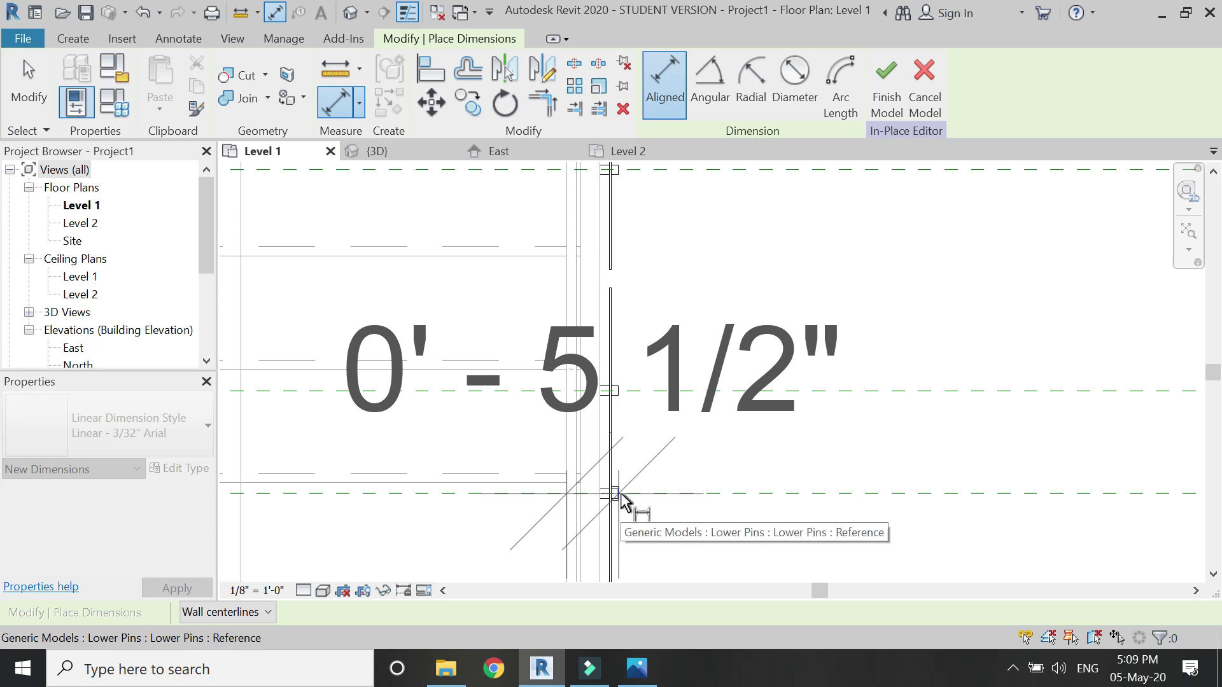
key(Escape)
key(Escape)
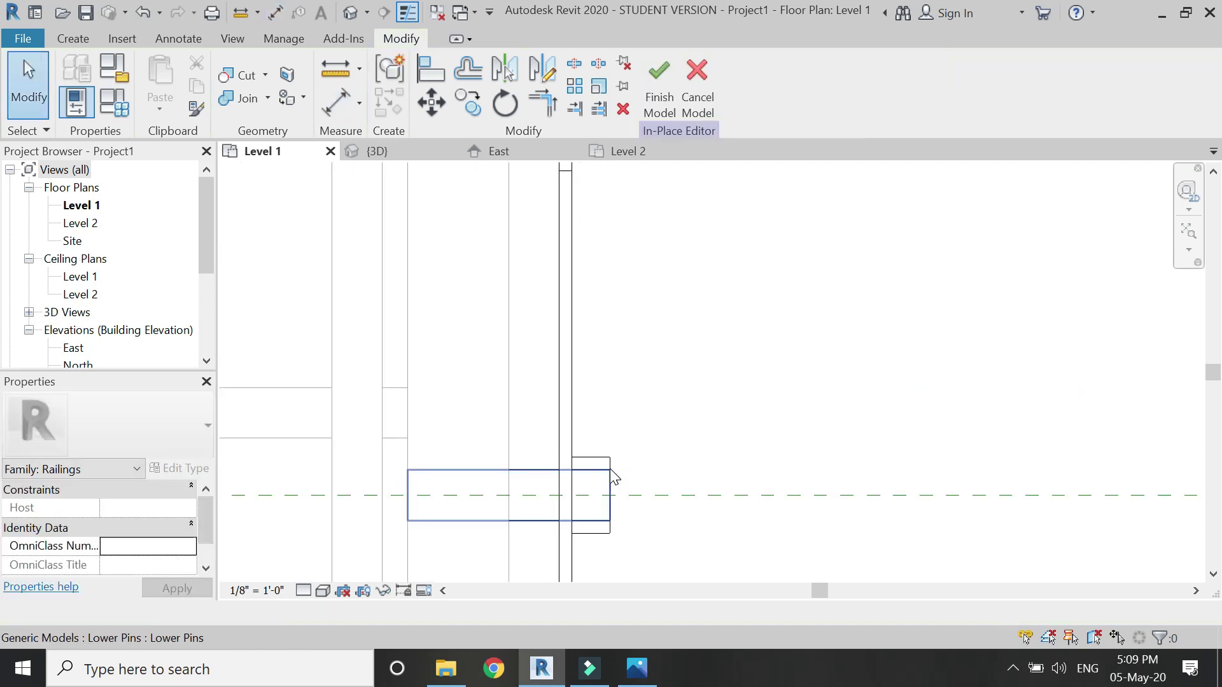
Step: Open the Upper Pins family for editing and set the shaft's extrusion end to -5" in the Ref. Level plan
click(606, 460)
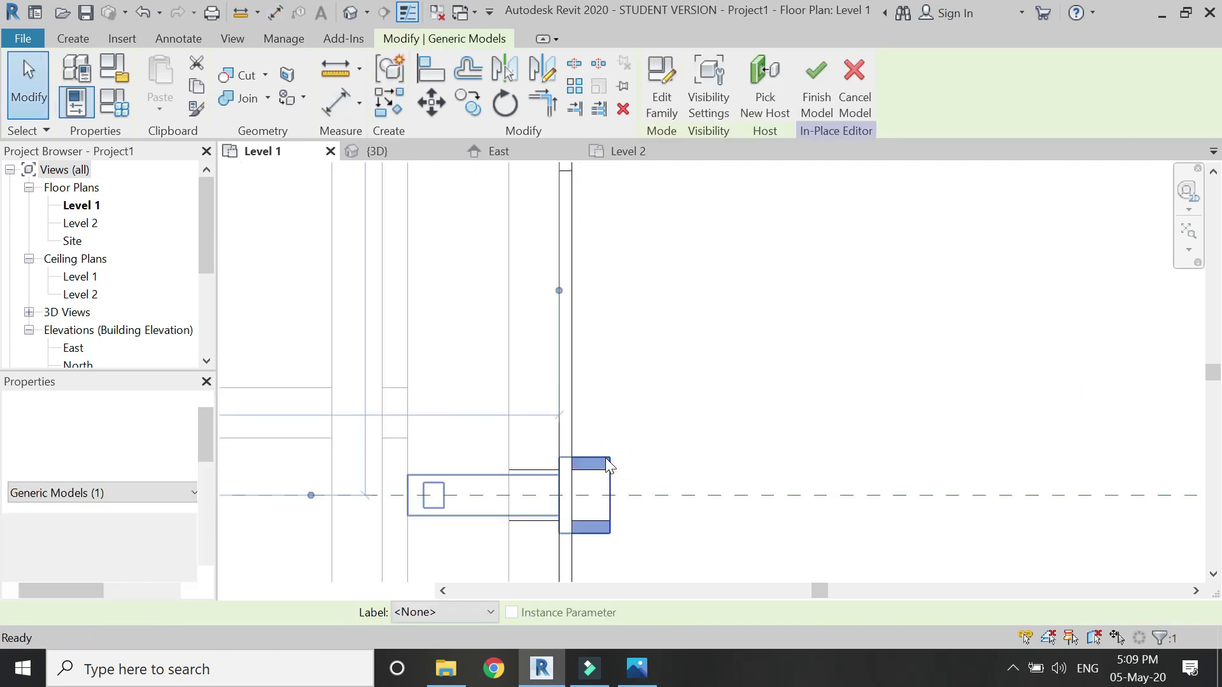
double_click(606, 463)
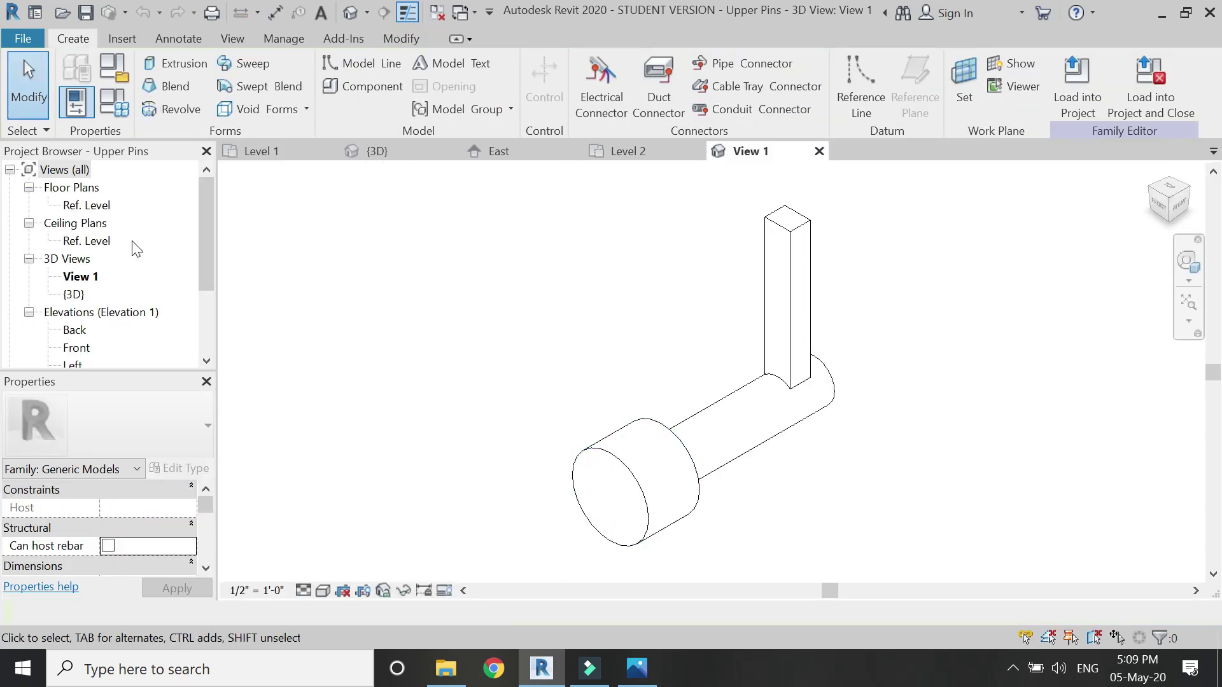
double_click(111, 203)
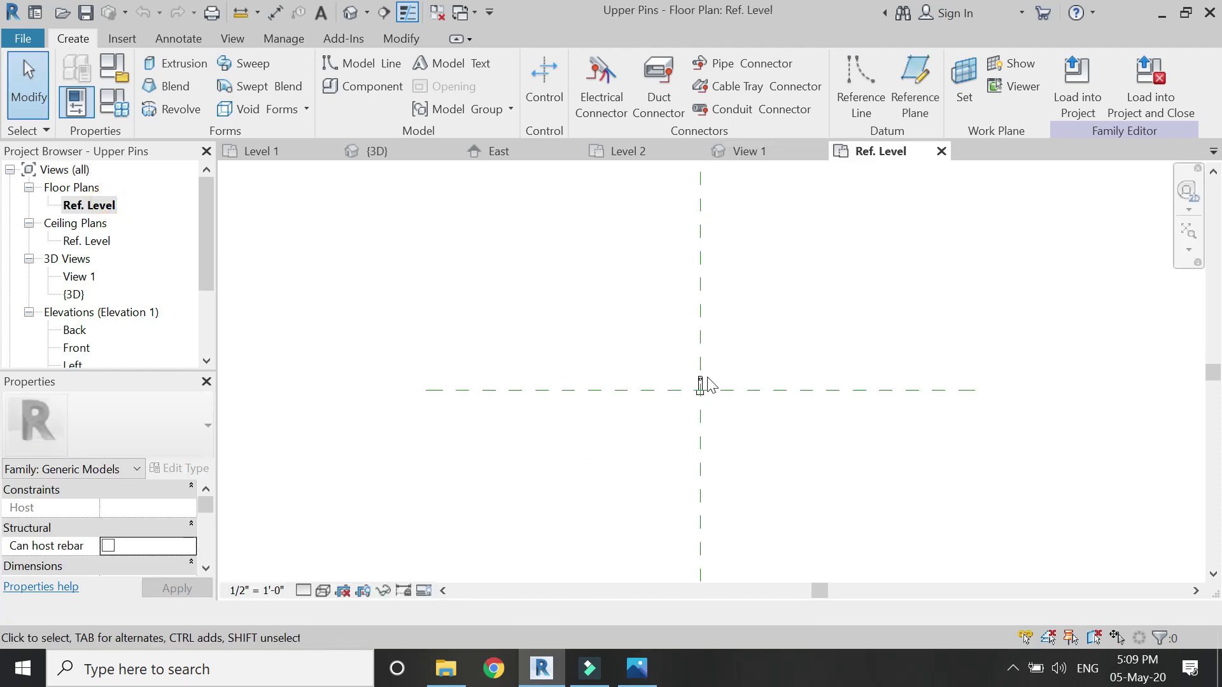
scroll(676, 318, up, 2)
click(677, 332)
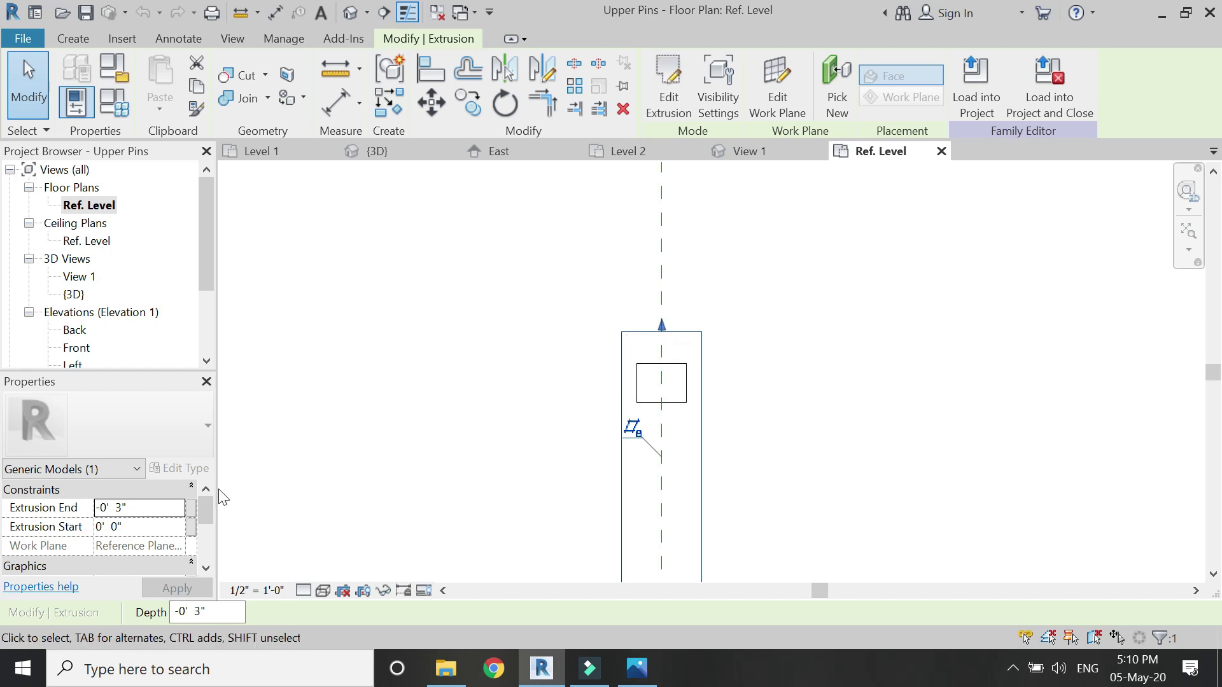
click(158, 512)
text(-)
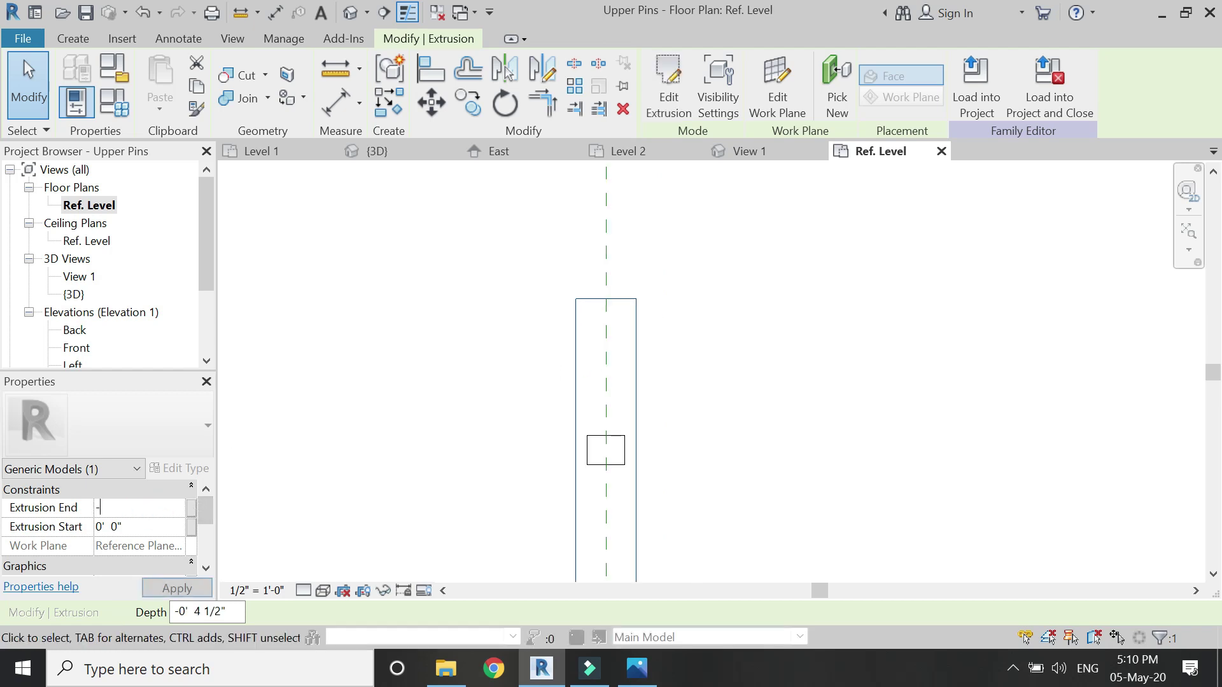
click(182, 588)
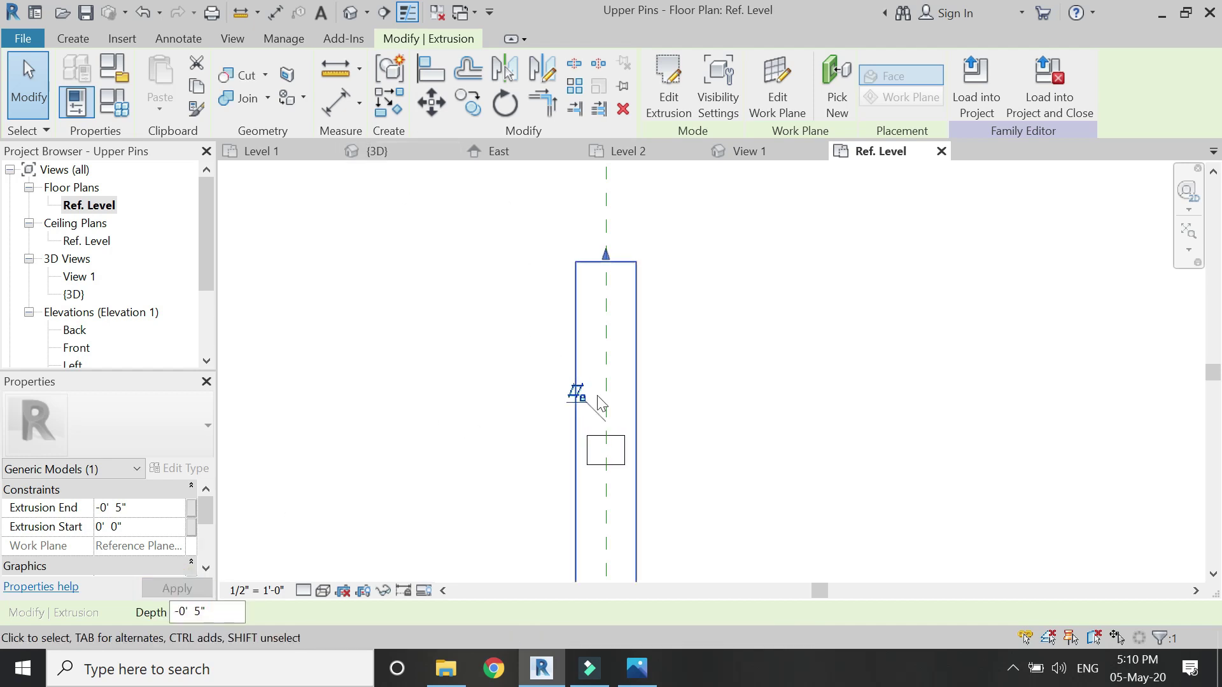
Step: Move the vertical bar close to the far end of the lengthened shaft and save the family
click(604, 435)
drag(606, 428, 618, 257)
drag(604, 474, 622, 296)
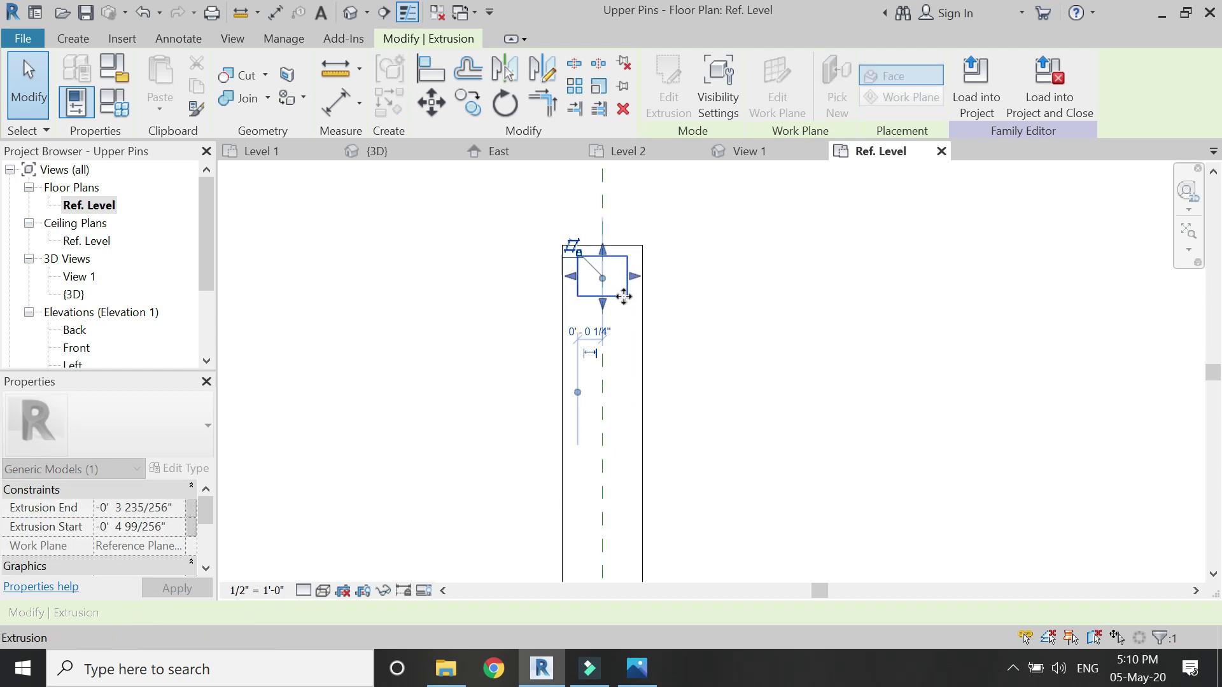
click(505, 316)
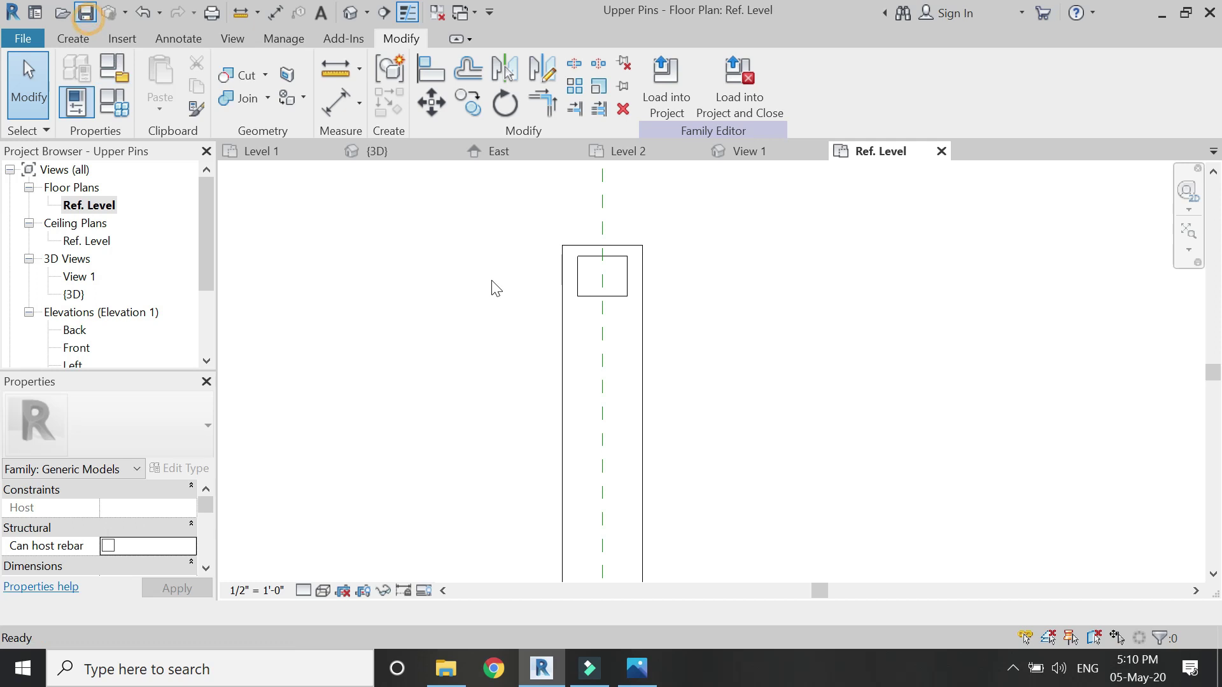
click(585, 345)
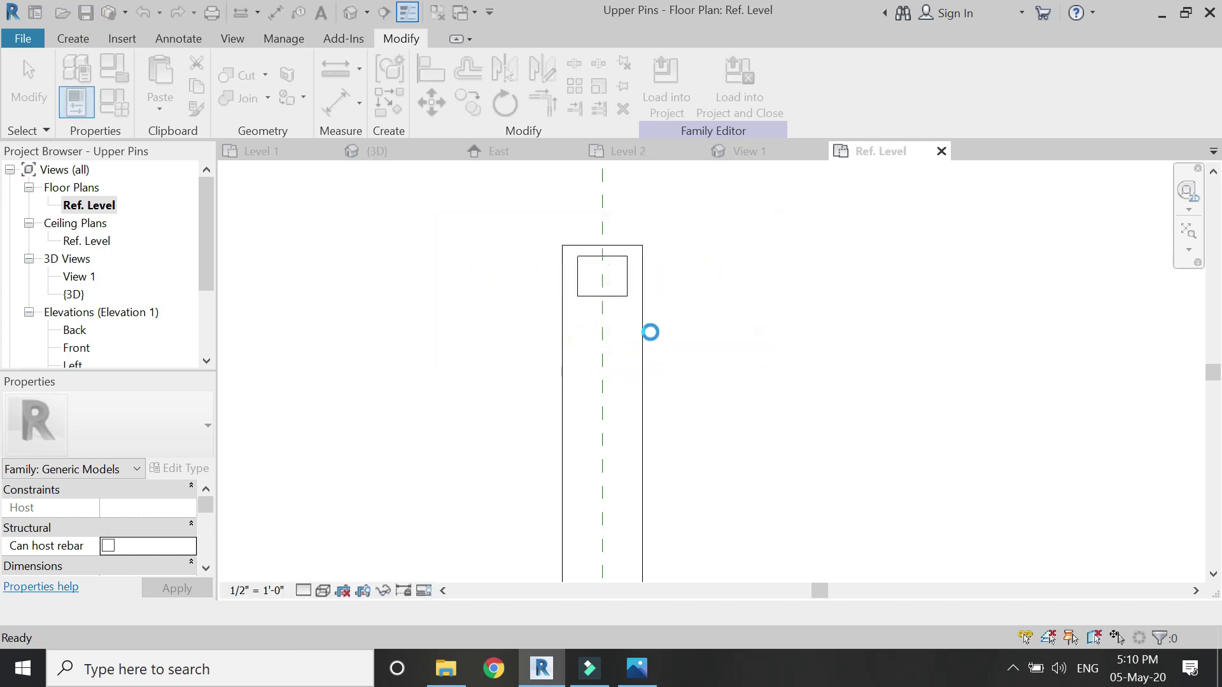
Step: Reload the edited Upper Pins family into the project, close it, and place a rotated pin on the lowest reference plane at the Level 1 glass panel
click(722, 109)
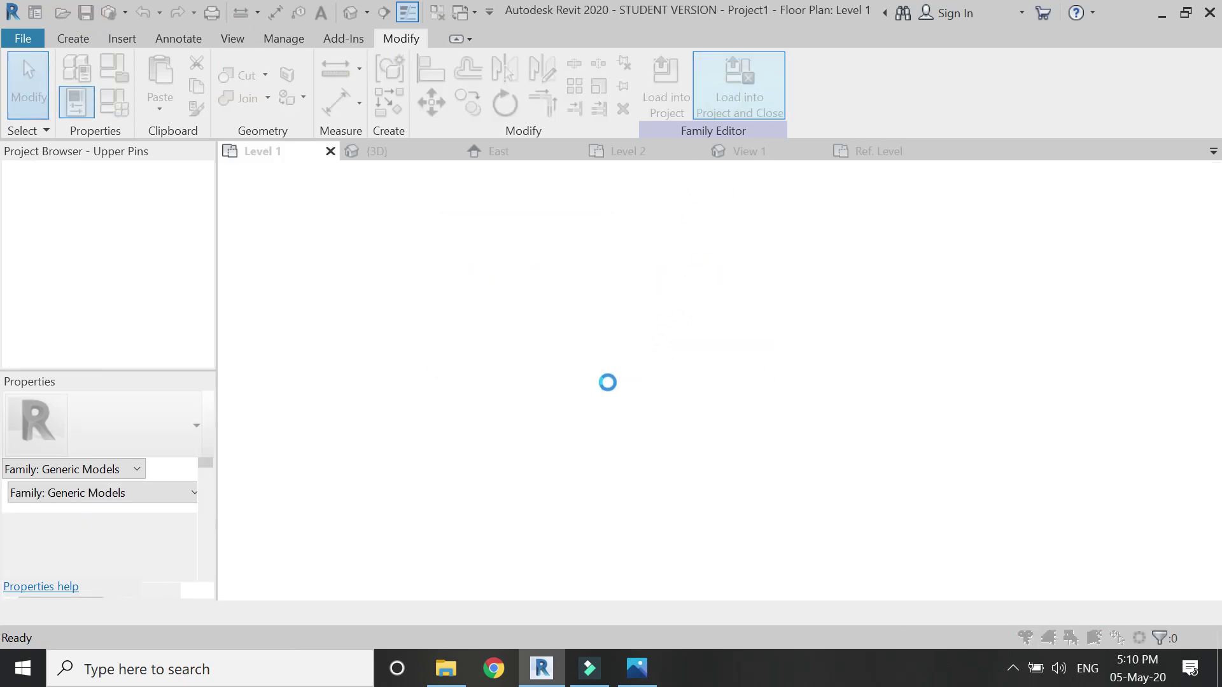
click(625, 277)
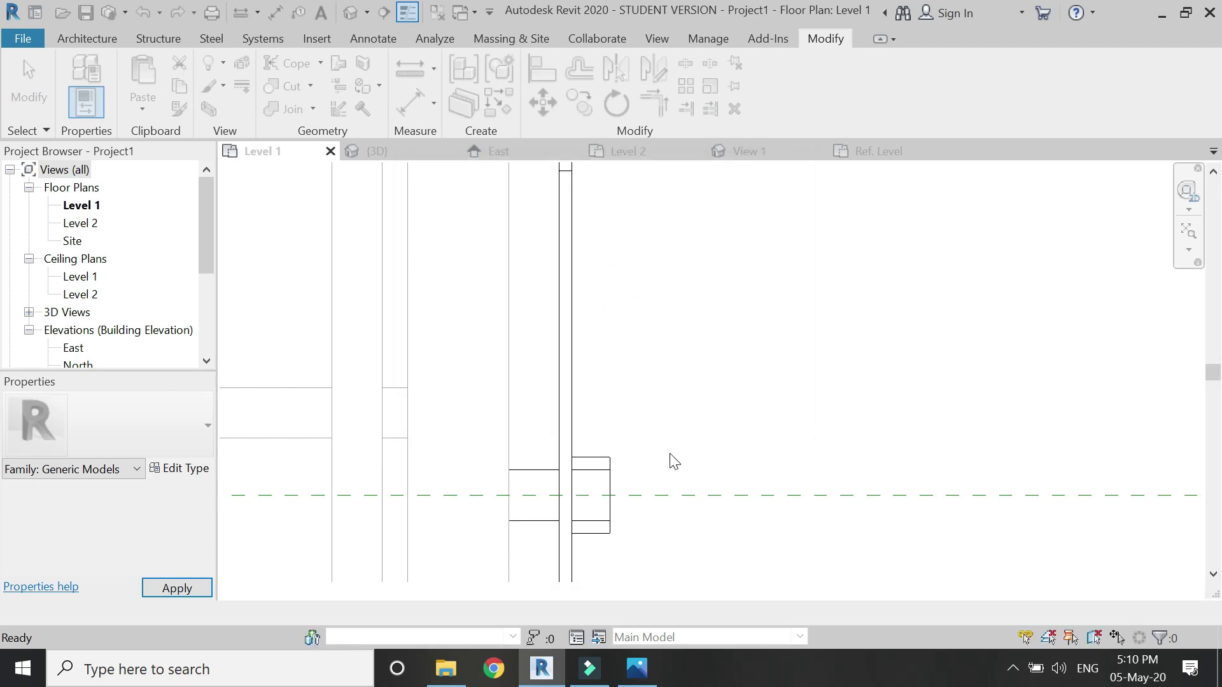
click(87, 39)
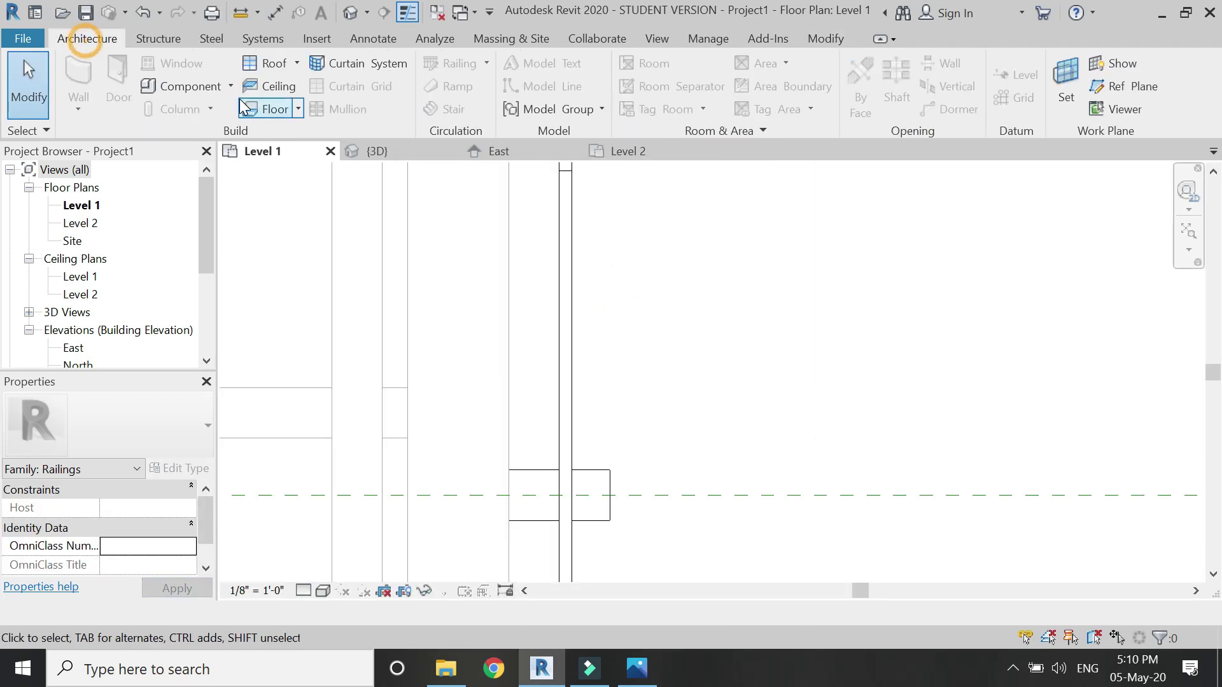
click(191, 89)
scroll(601, 492, down, 1)
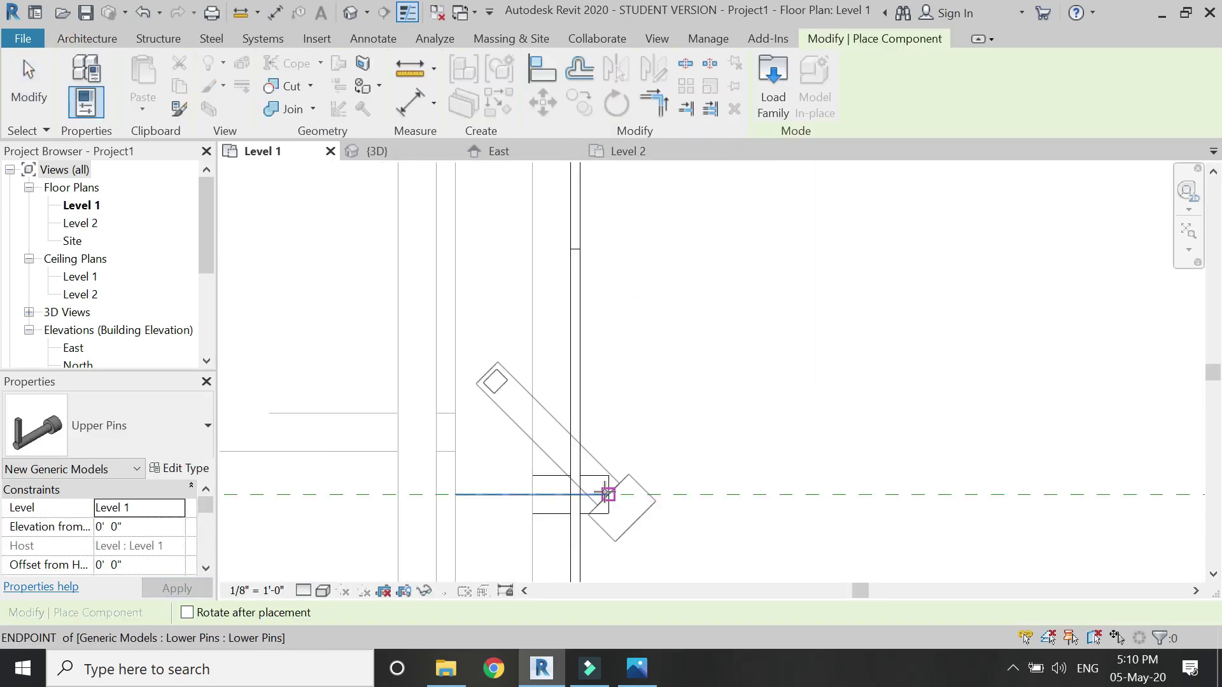
click(579, 495)
scroll(614, 306, down, 2)
scroll(614, 301, up, 2)
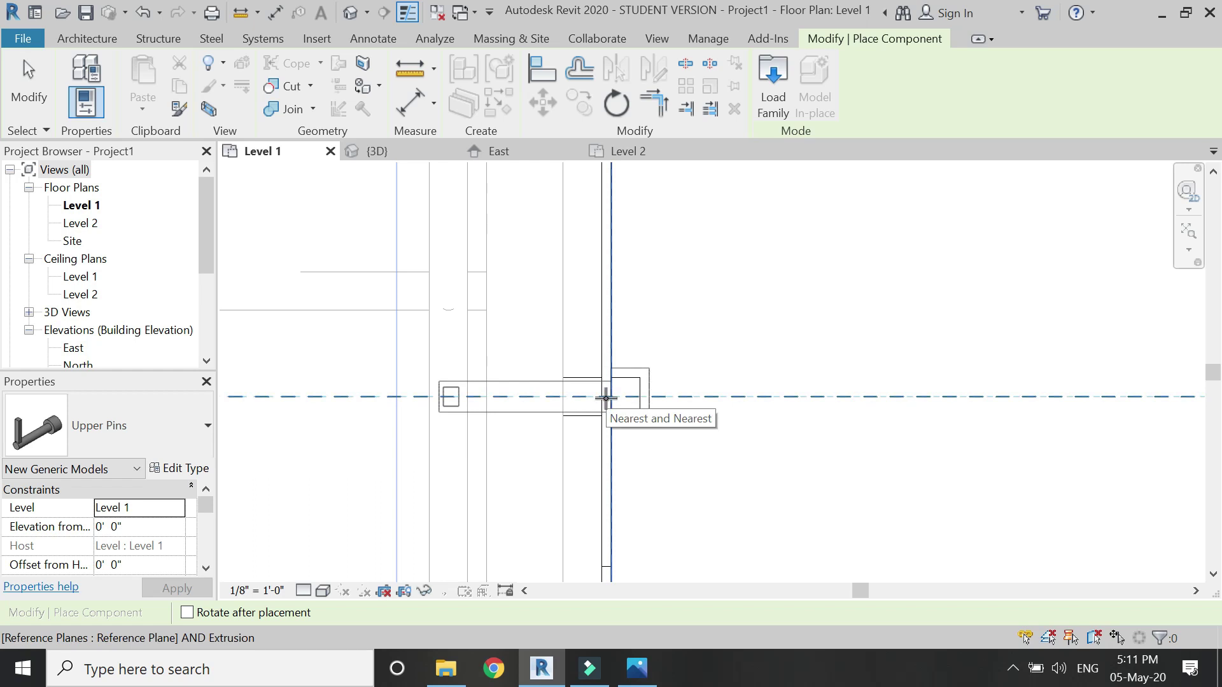
Step: Place more rotated Upper Pins in Level 1 where the glass panels cross the successive reference planes
click(606, 397)
scroll(611, 420, down, 3)
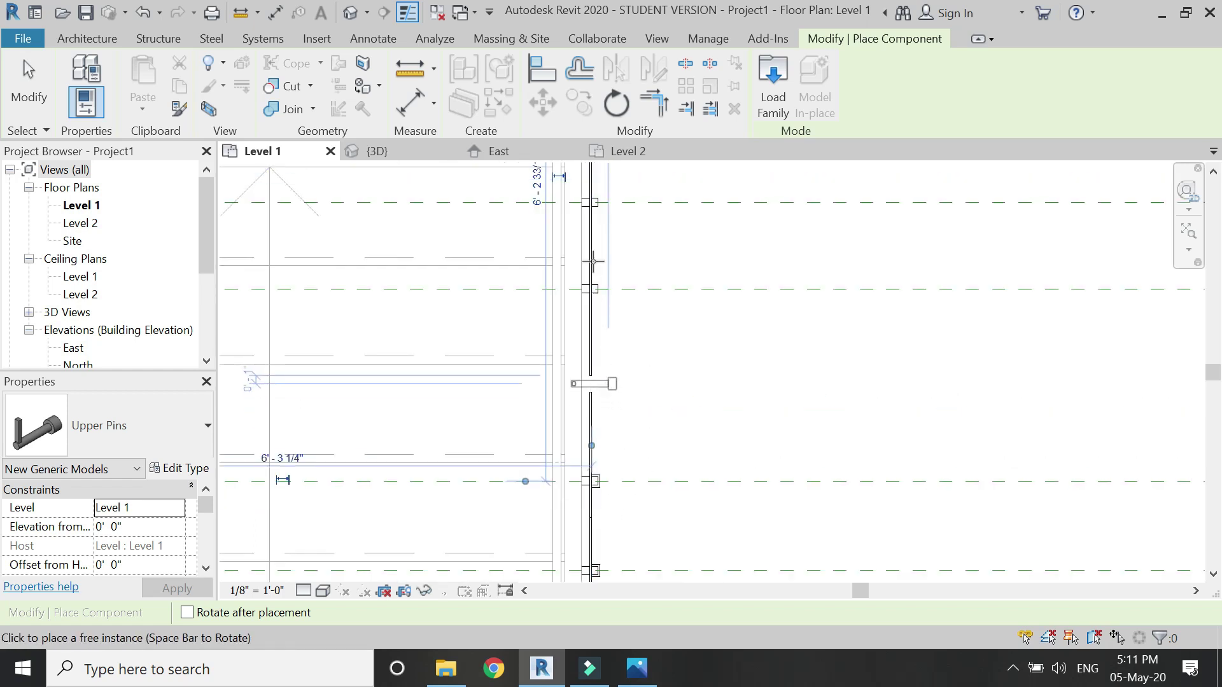
scroll(586, 308, up, 2)
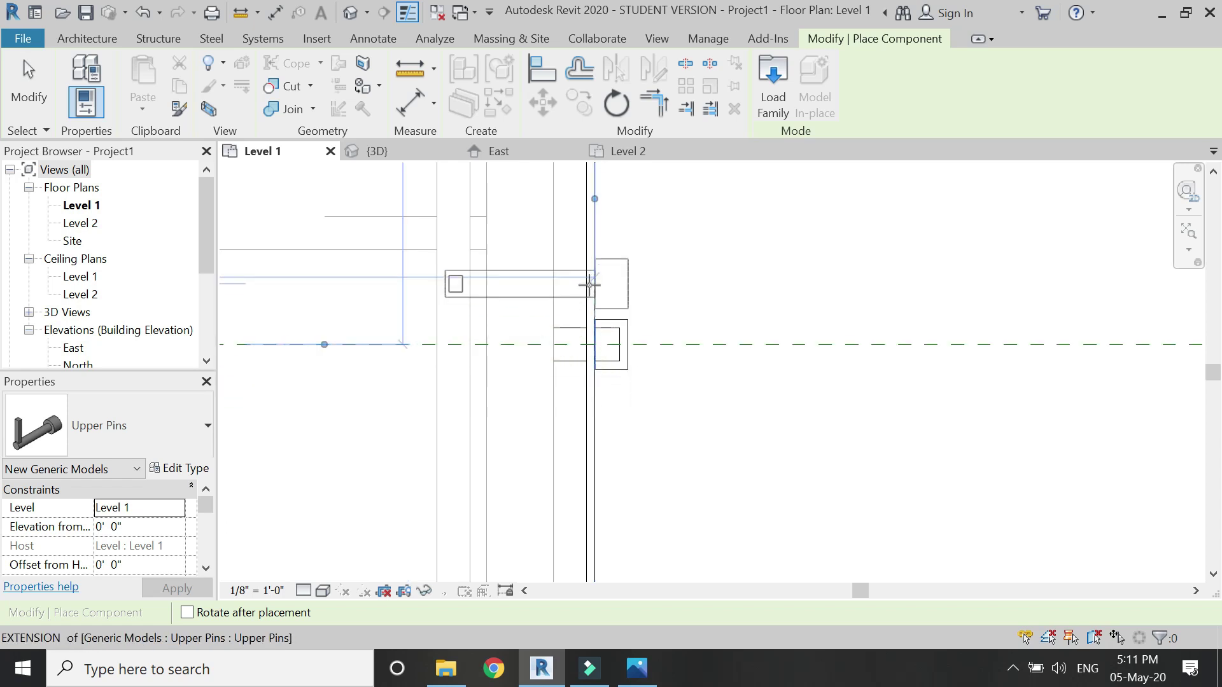
scroll(586, 343, up, 2)
key(space)
key(space)
click(581, 349)
scroll(581, 348, down, 3)
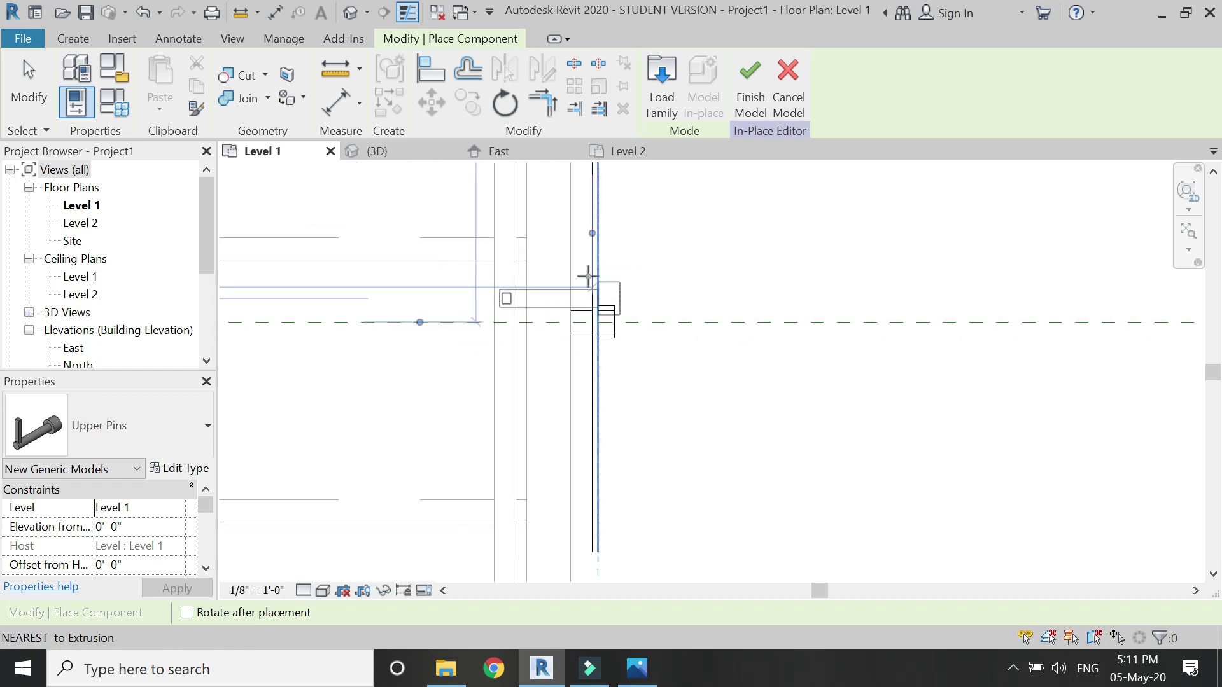
scroll(572, 305, up, 4)
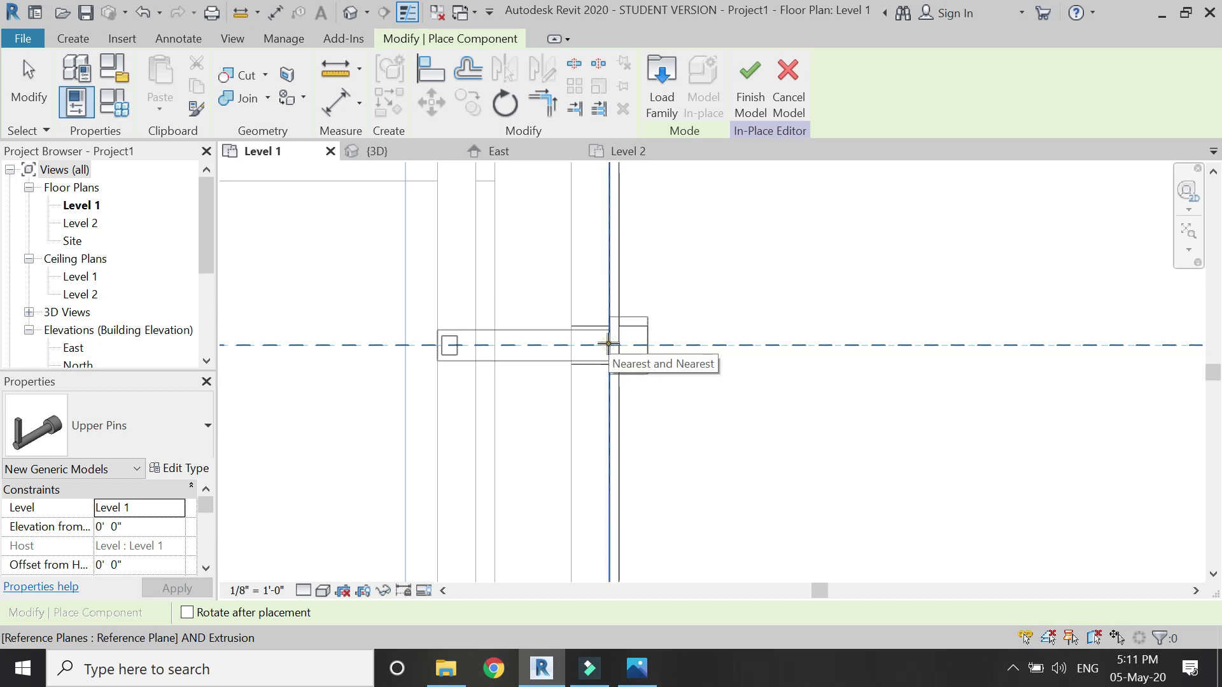
scroll(599, 458, down, 4)
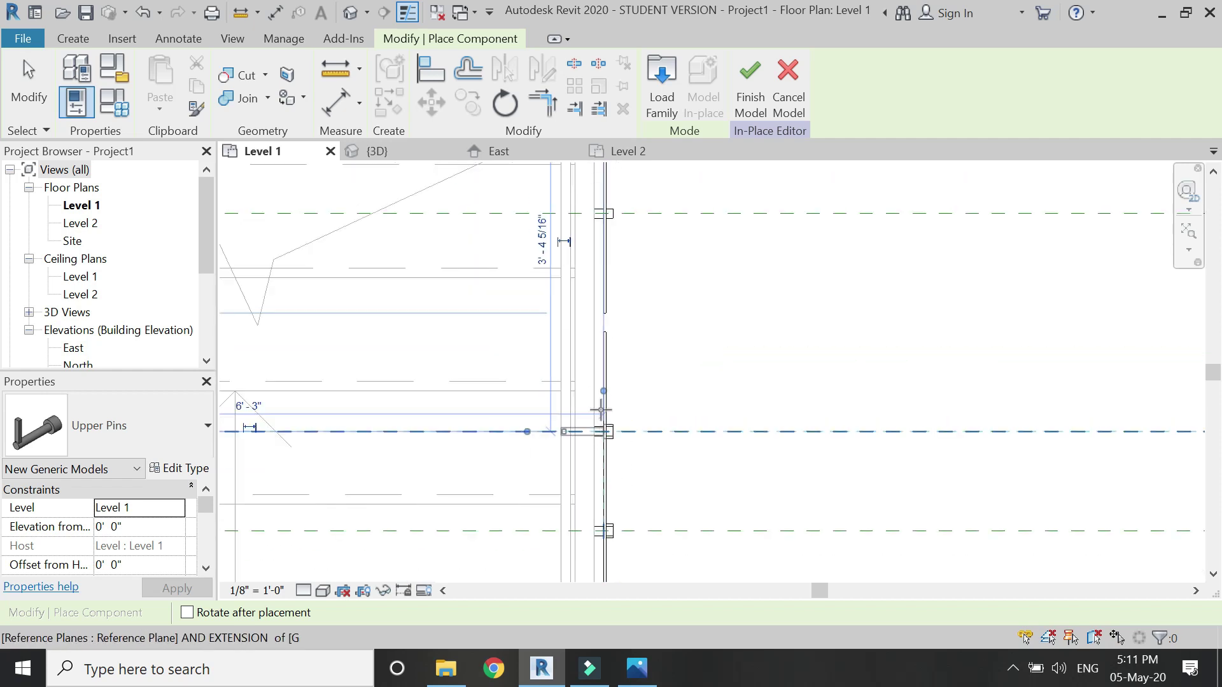
Step: In the East elevation, move the first upper pin straight up to about 3' 1 3/4" above Level 1 so its bar meets the handrail
click(628, 151)
click(515, 153)
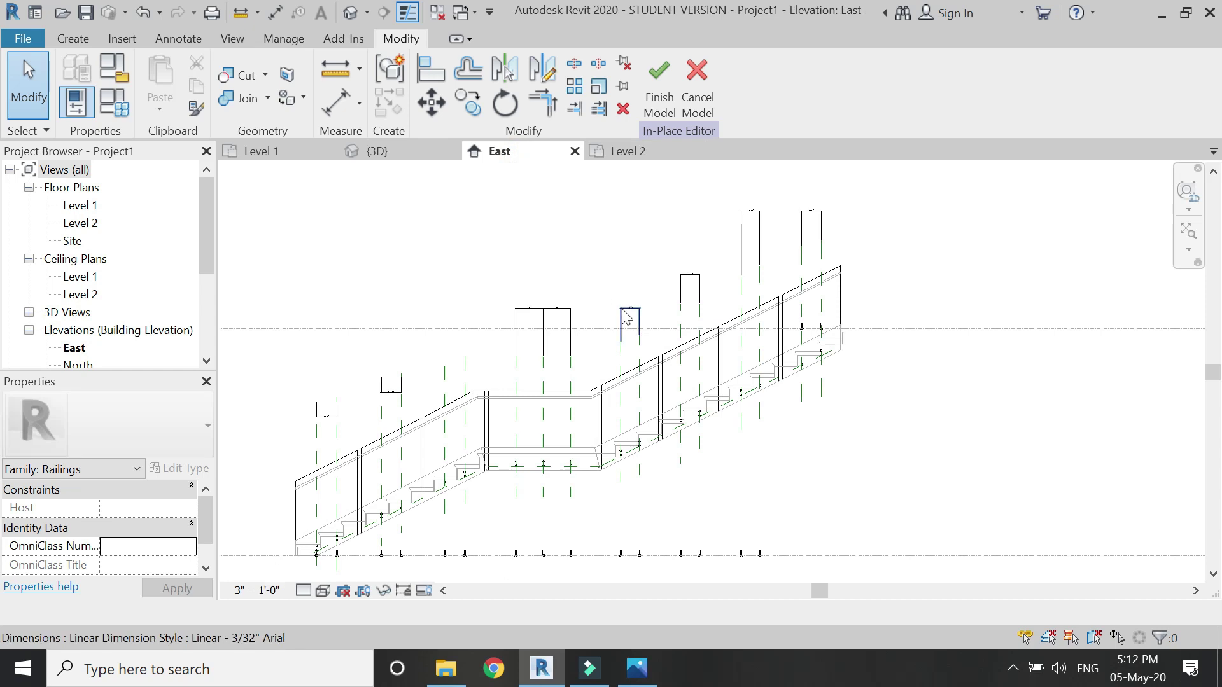
scroll(627, 316, down, 1)
scroll(396, 493, up, 4)
scroll(400, 490, up, 3)
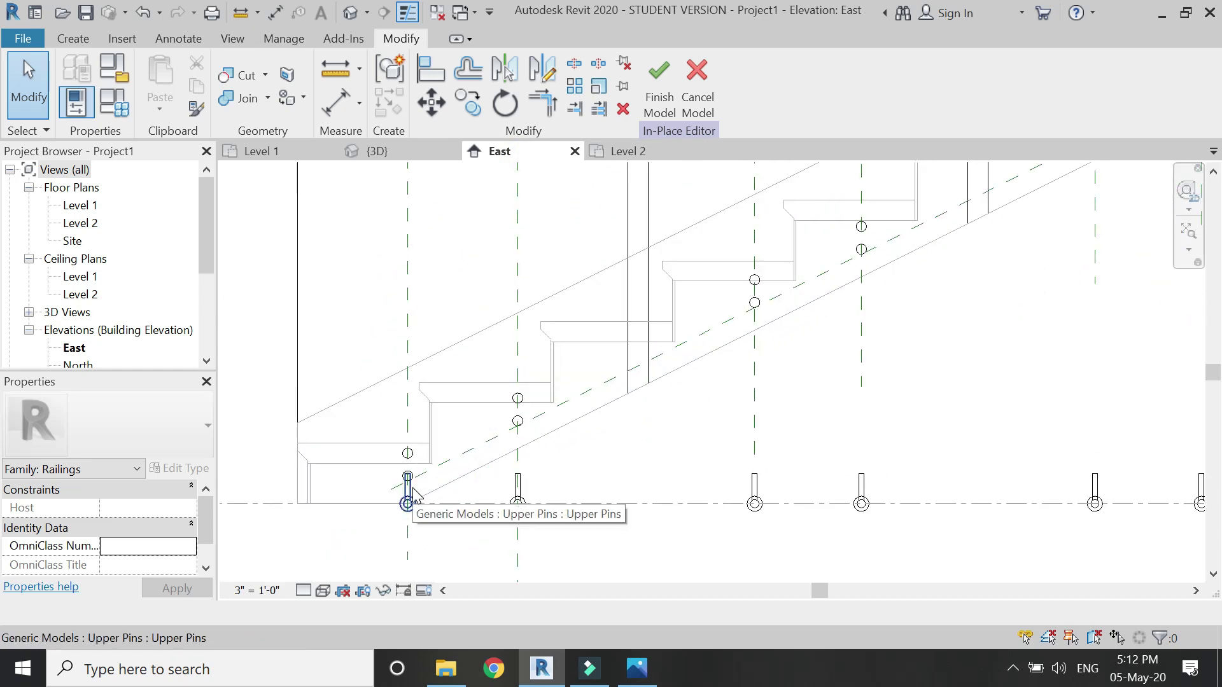
click(404, 488)
scroll(415, 542, down, 1)
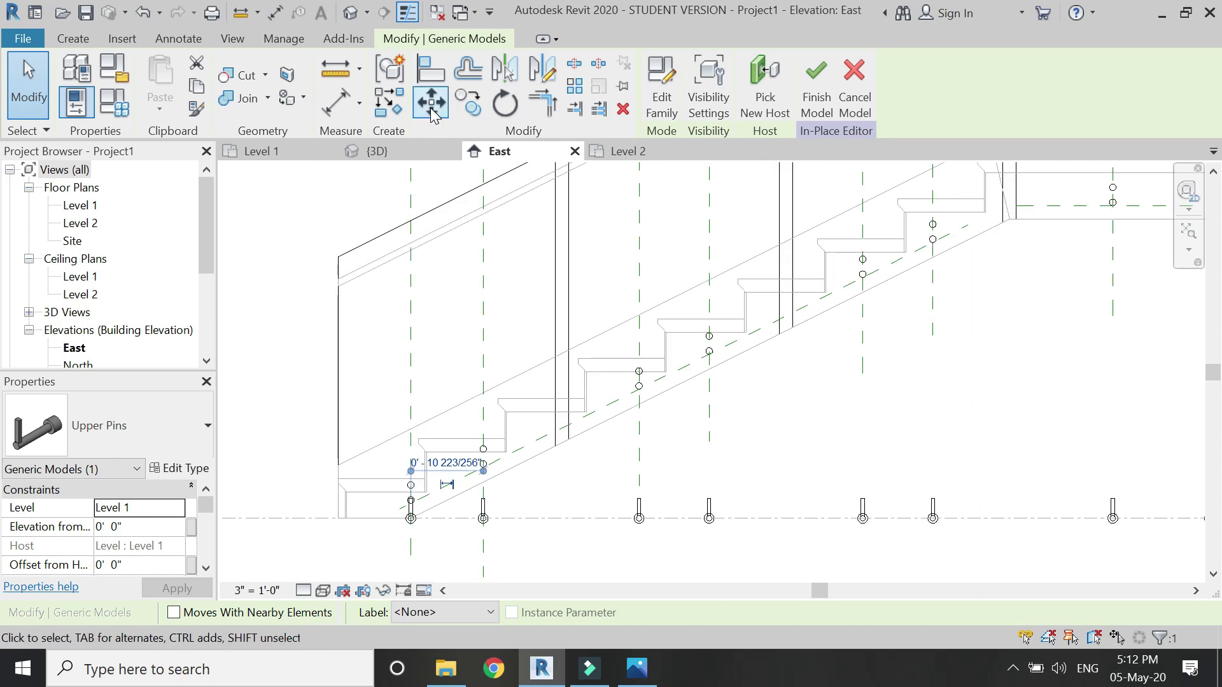
click(431, 105)
scroll(413, 506, up, 3)
scroll(417, 503, up, 2)
click(417, 500)
scroll(418, 502, down, 4)
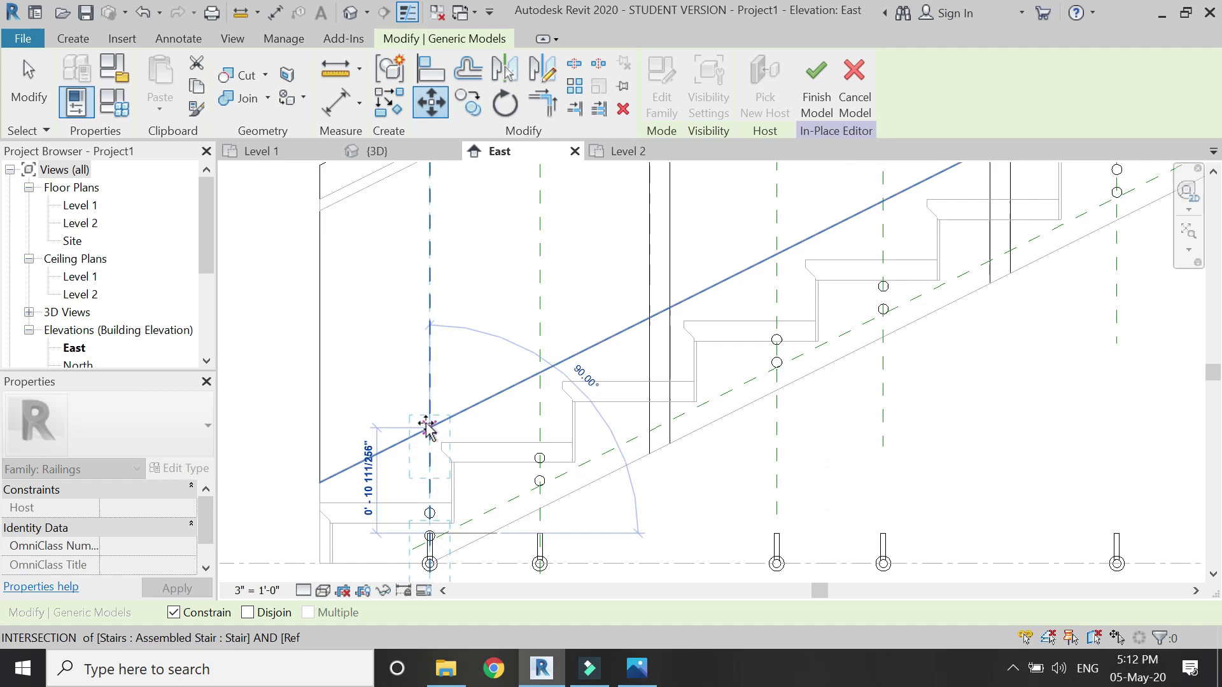
scroll(436, 273, up, 3)
scroll(448, 264, up, 2)
click(444, 266)
scroll(442, 265, down, 5)
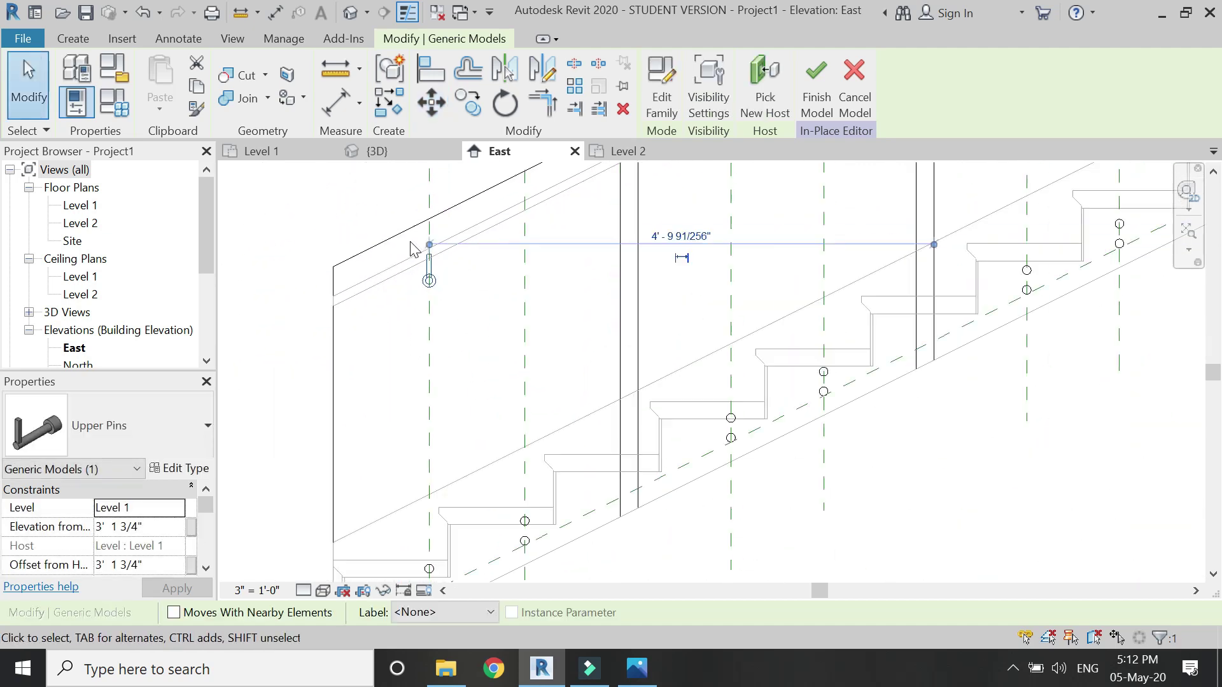
key(Escape)
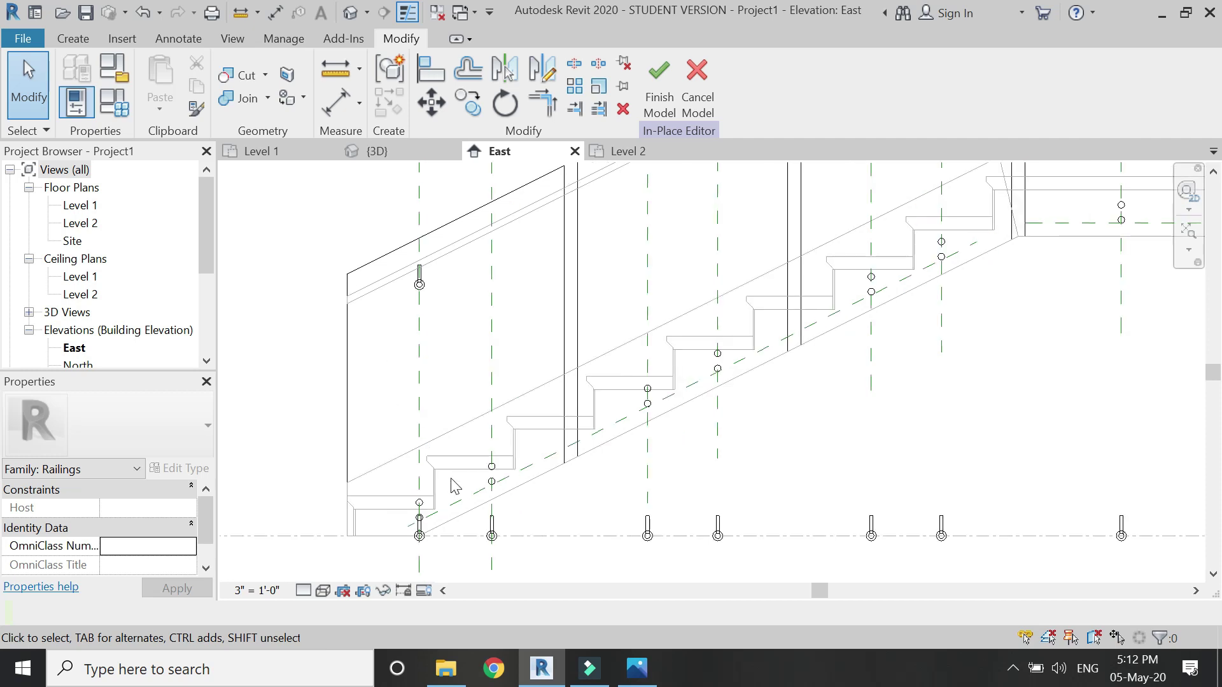
Step: Delete the duplicate upper pin left at the stair's base on the first reference plane
scroll(487, 514, up, 1)
click(400, 540)
key(Delete)
Step: Move the second upper pin straight up its reference plane to about 3' 7 1/4" above Level 1, with its bar meeting the handrail
click(496, 551)
key(m)
key(v)
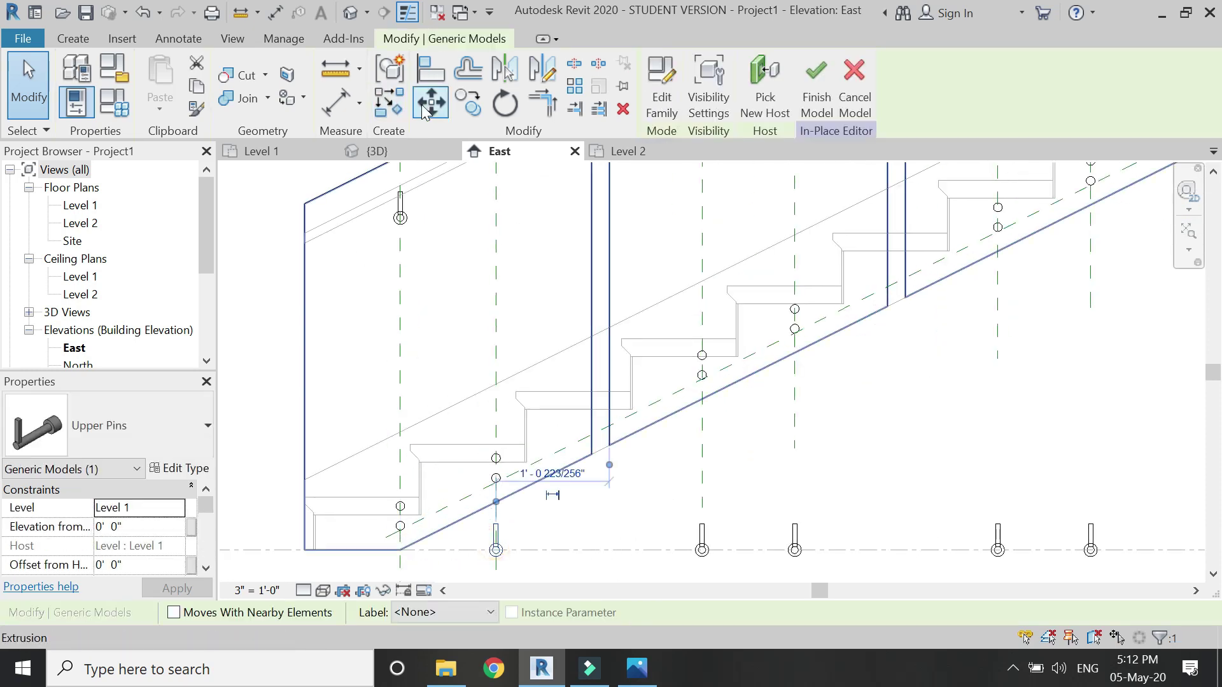
scroll(487, 458, up, 2)
scroll(501, 529, up, 2)
scroll(537, 414, down, 1)
scroll(513, 510, up, 2)
key(m)
key(v)
scroll(522, 522, down, 3)
scroll(527, 322, up, 2)
scroll(512, 191, up, 2)
scroll(523, 205, up, 1)
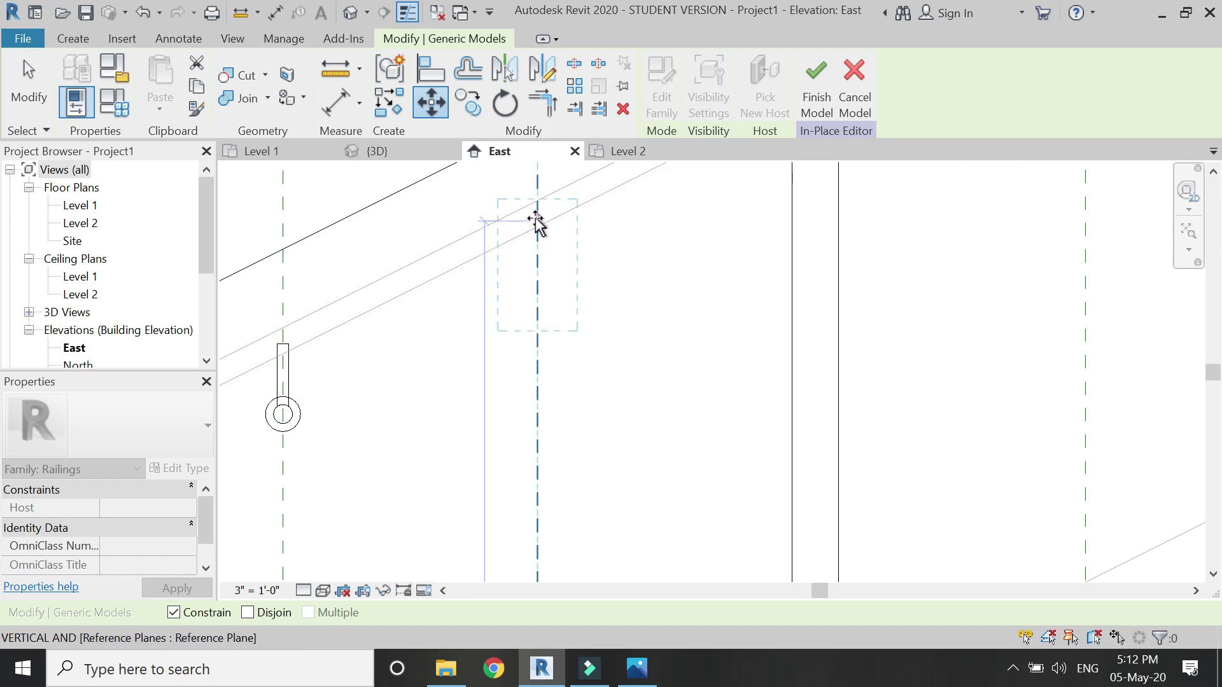
click(536, 217)
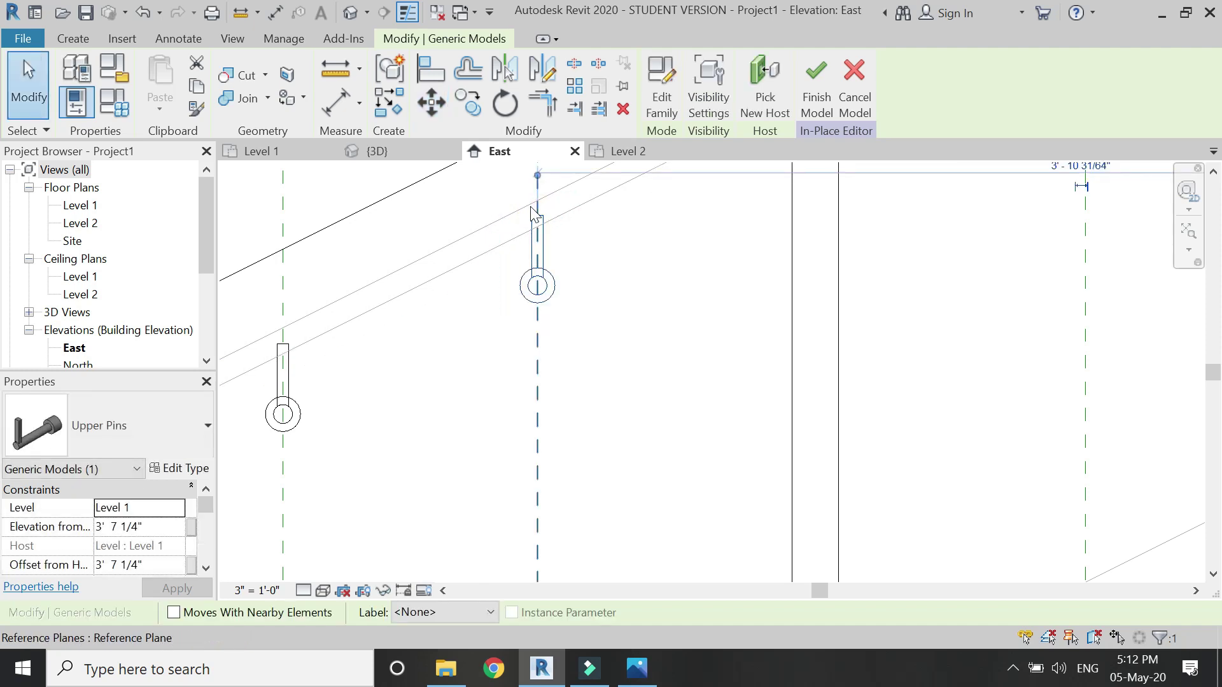
scroll(496, 305, down, 5)
key(Escape)
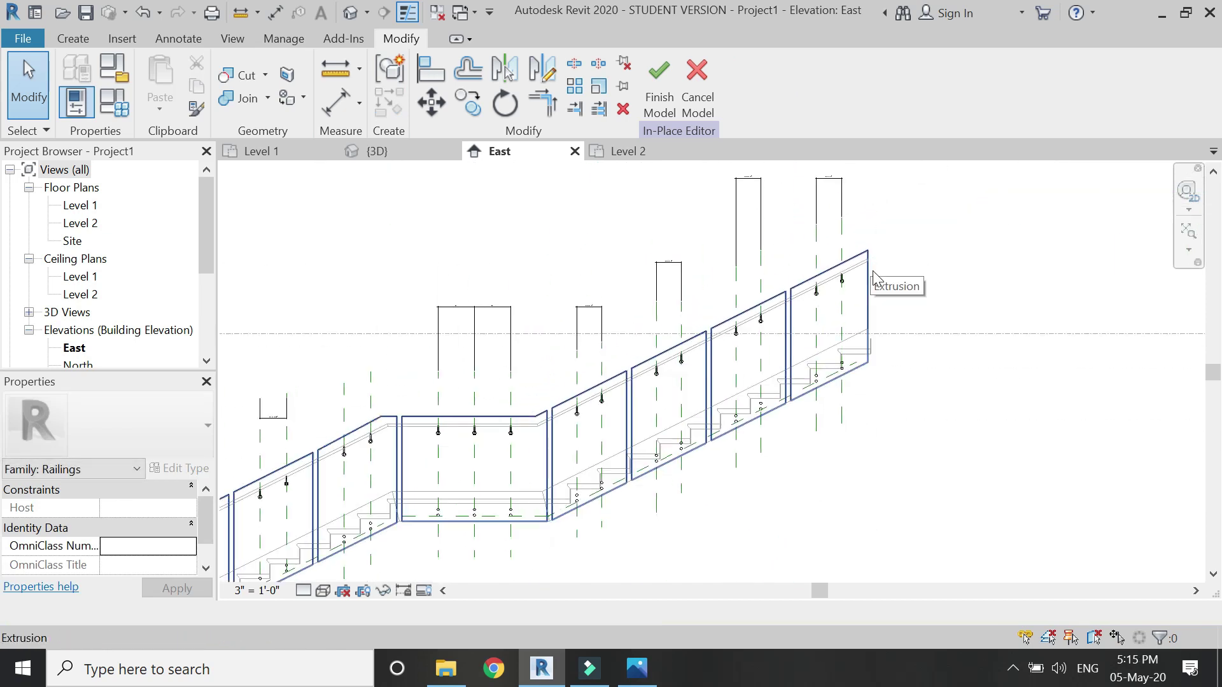
Step: Select all Upper Pins instances in 3D and mirror them about the stair's centre line in Level 1 onto the opposite glass railing
key(ctrl+Tab)
scroll(547, 515, up, 5)
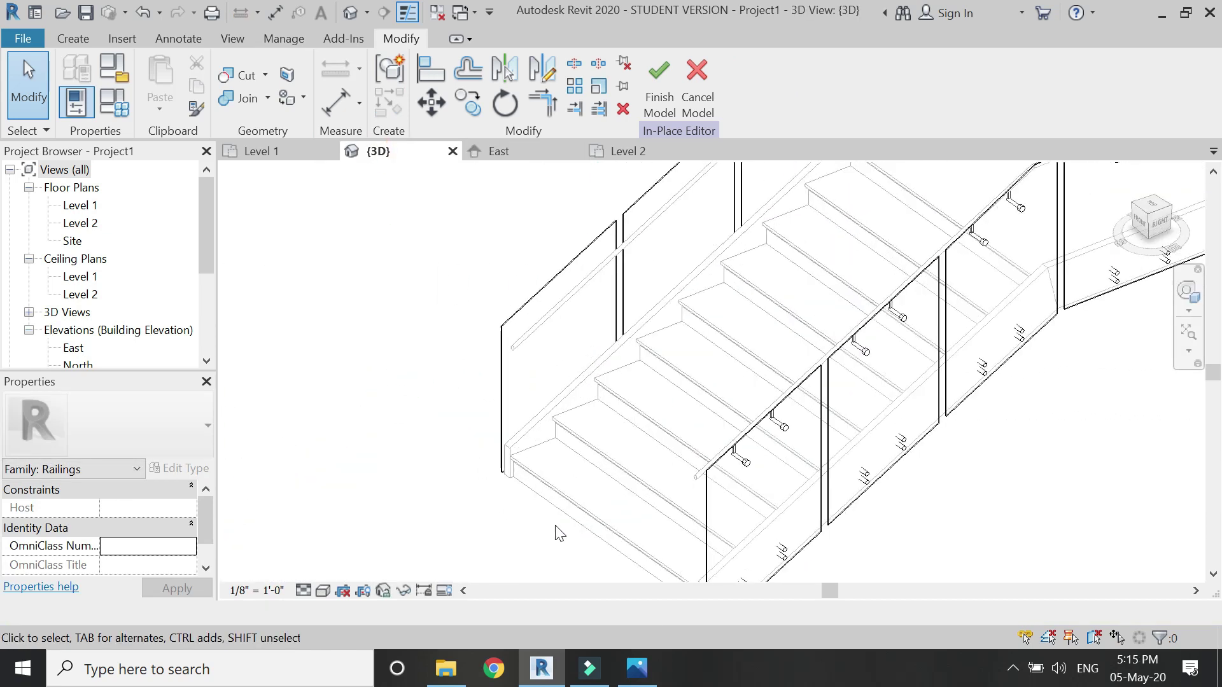
scroll(546, 538, down, 6)
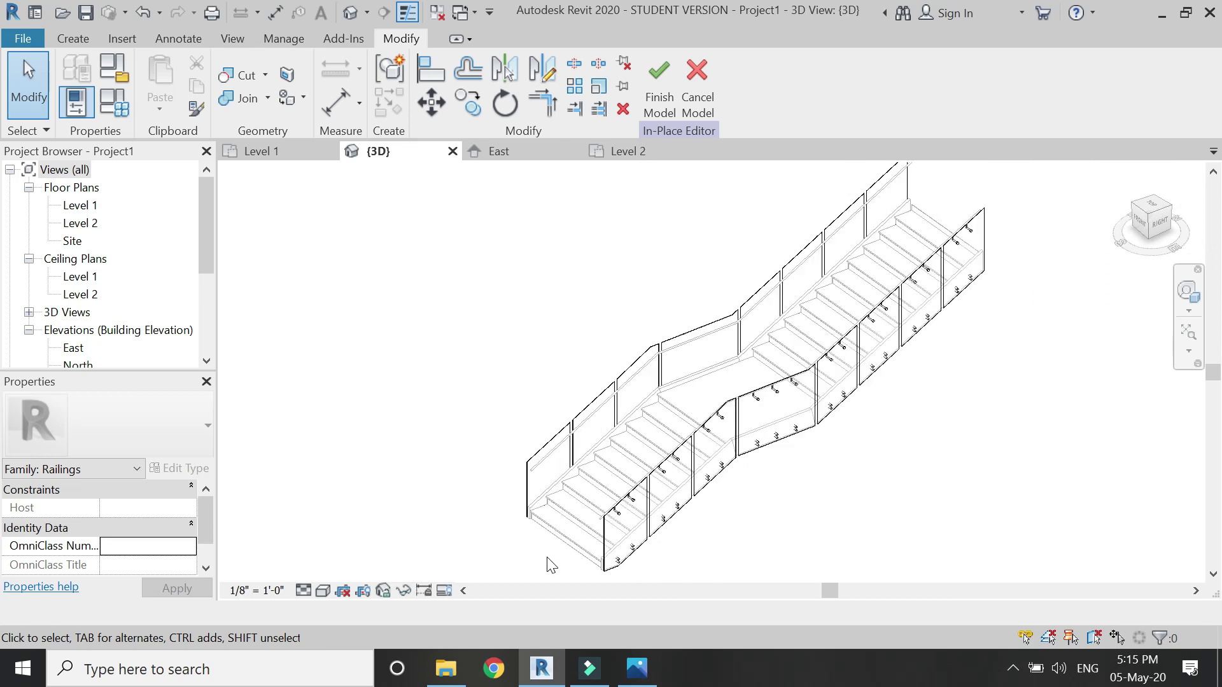
scroll(622, 539, up, 5)
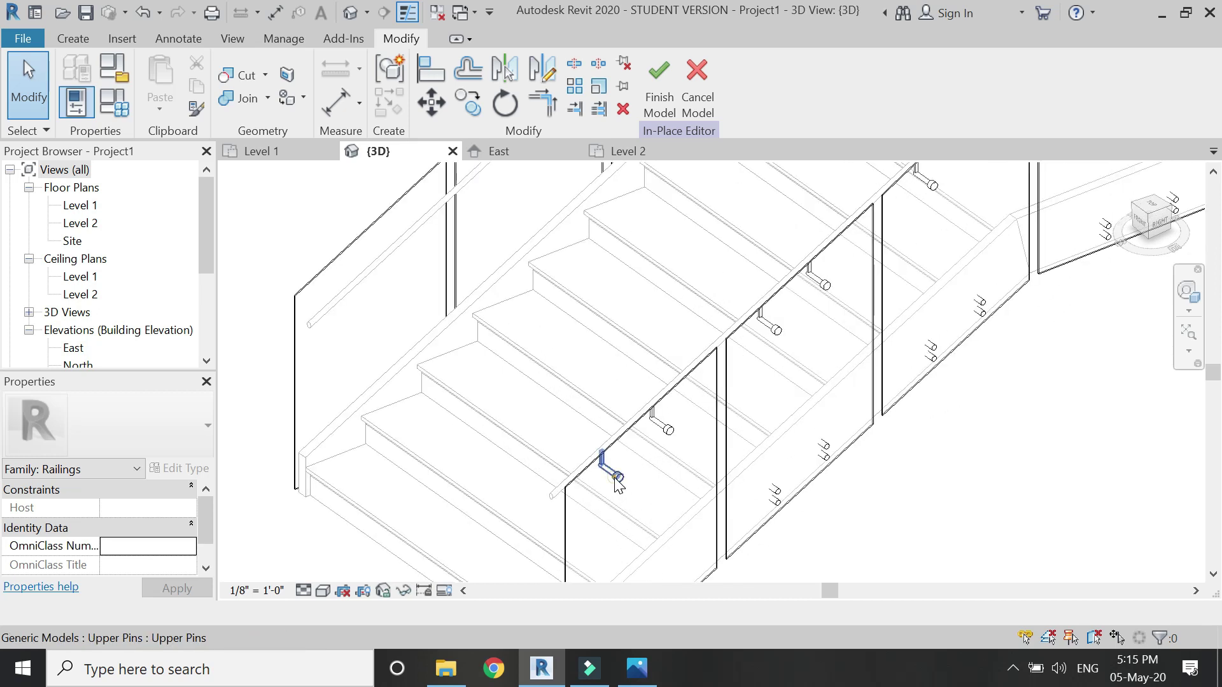
click(616, 480)
right_click(618, 486)
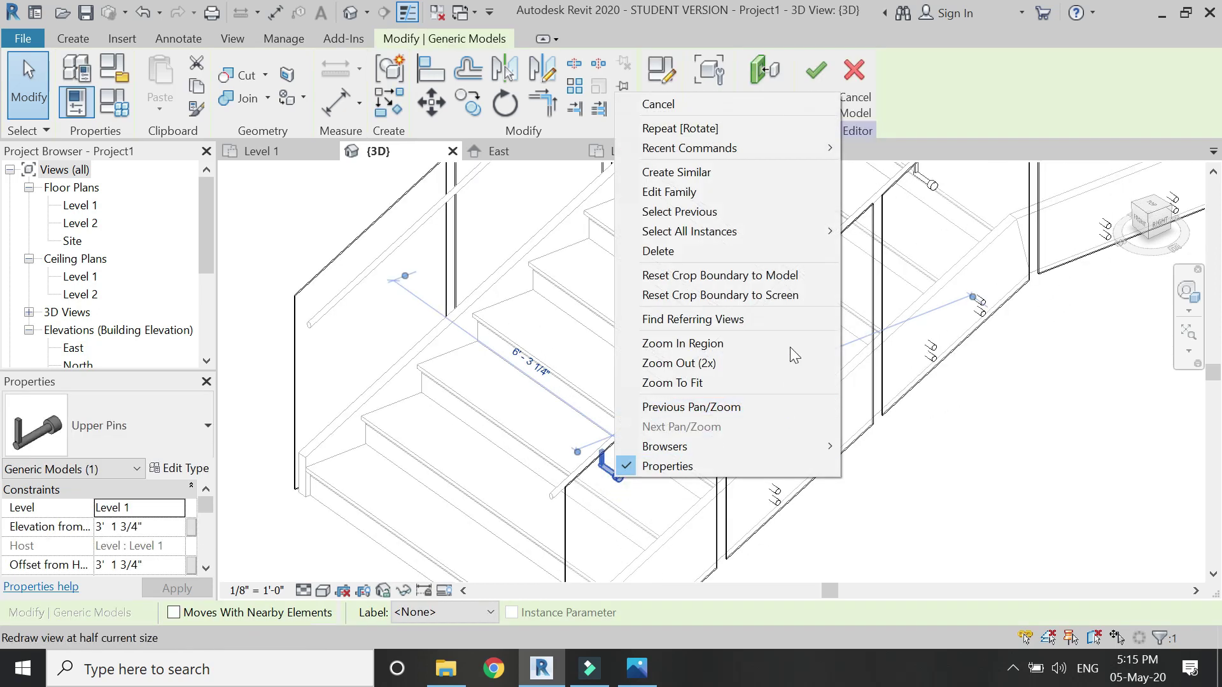
mouse_move(796, 233)
click(884, 256)
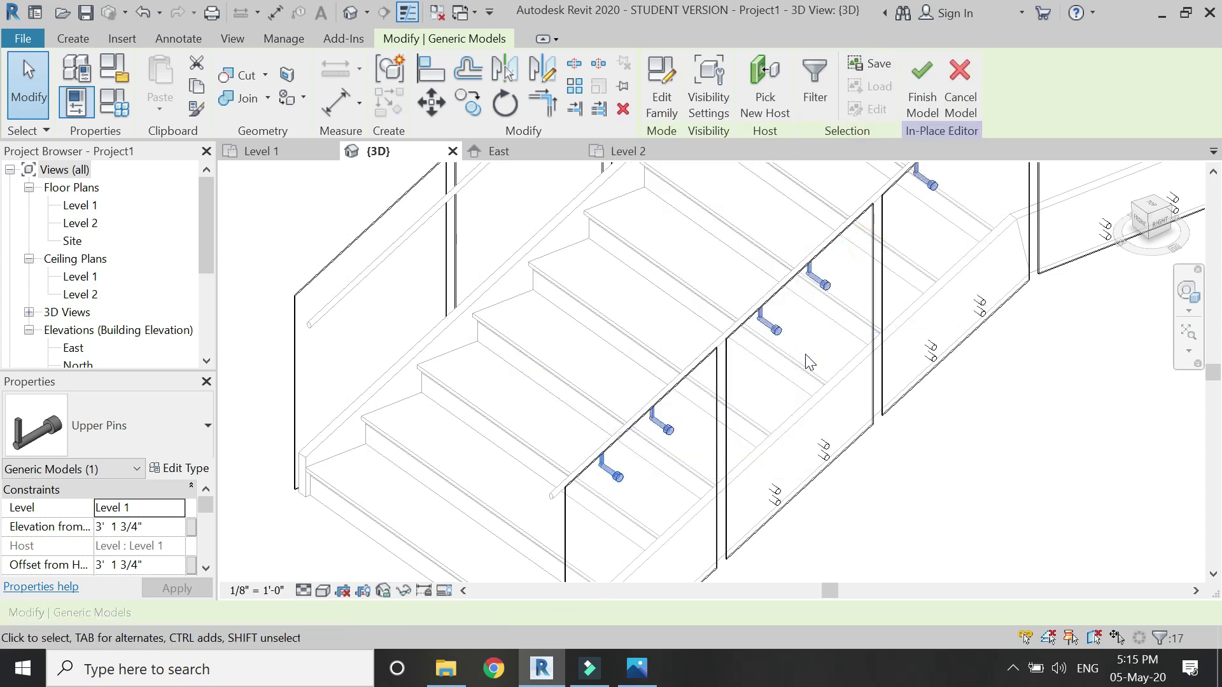
scroll(644, 479, down, 5)
click(264, 151)
scroll(528, 369, down, 4)
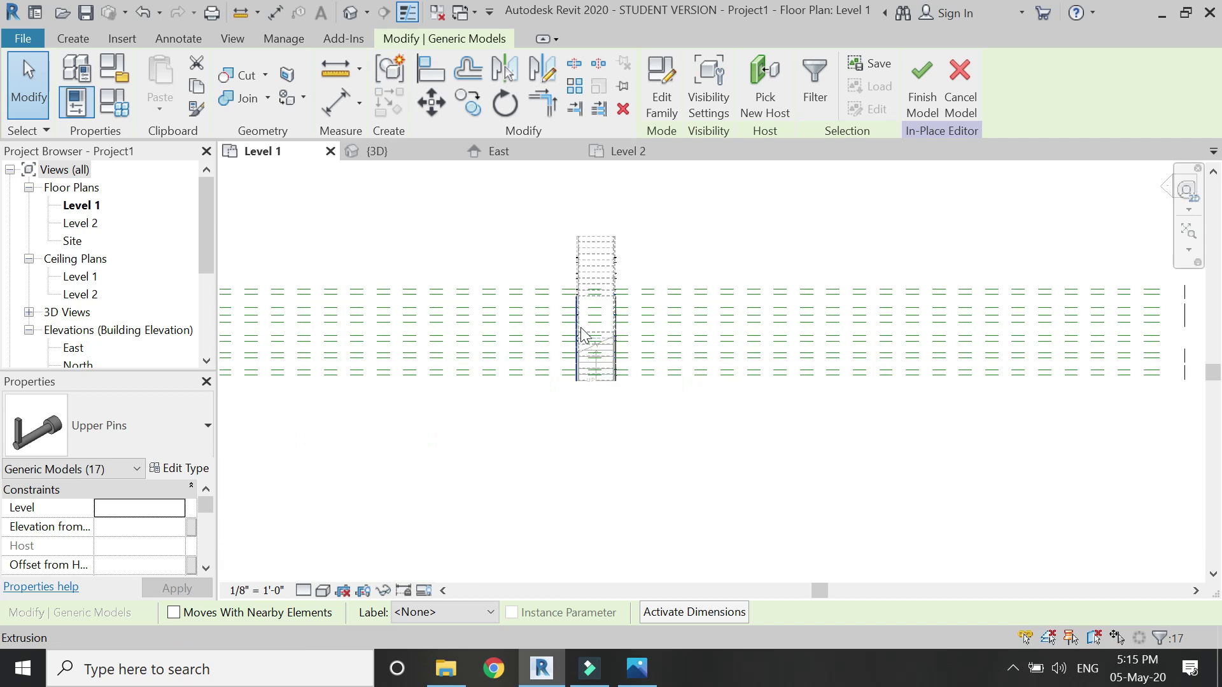
key(d)
key(m)
scroll(613, 331, up, 8)
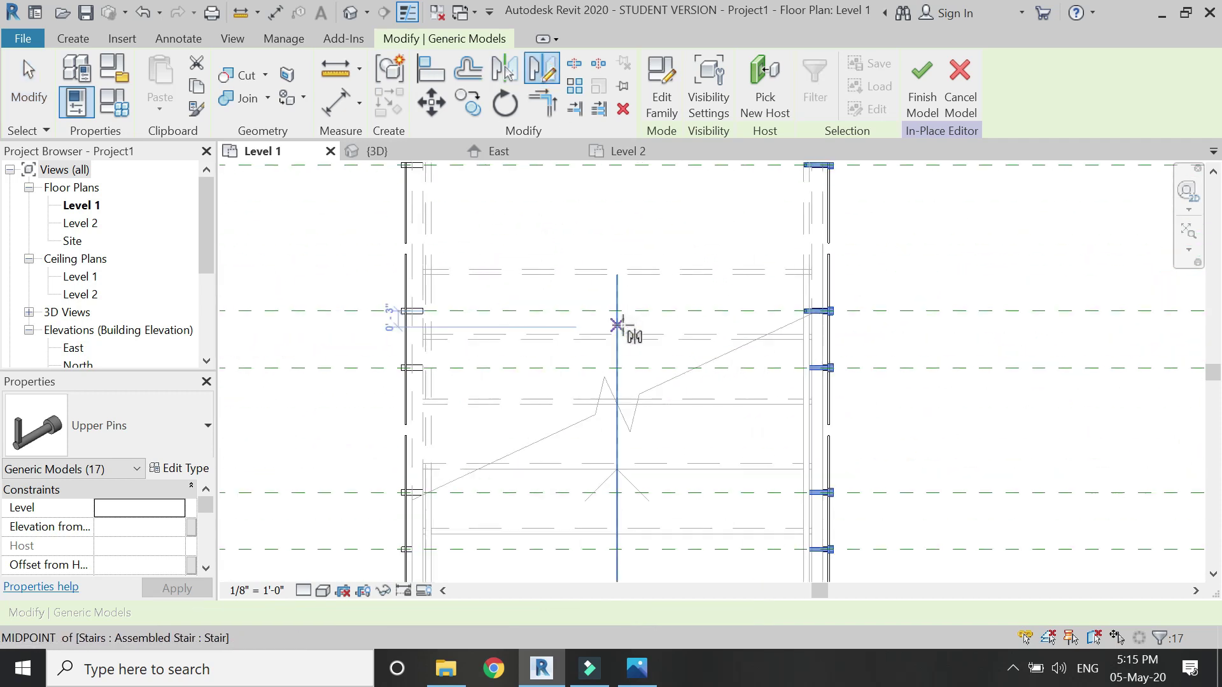
scroll(616, 325, up, 1)
click(619, 281)
click(620, 330)
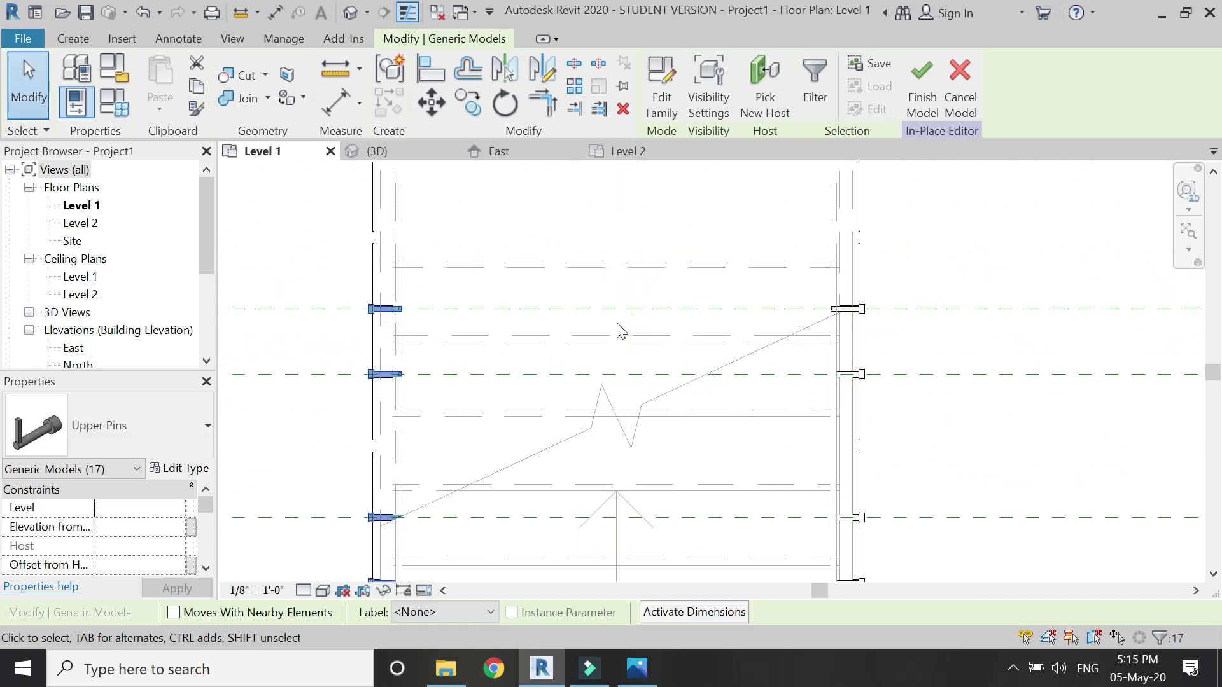
key(Escape)
scroll(584, 358, down, 5)
Step: Check the mirrored pins in the 3D view and finish the in-place railing model
click(414, 155)
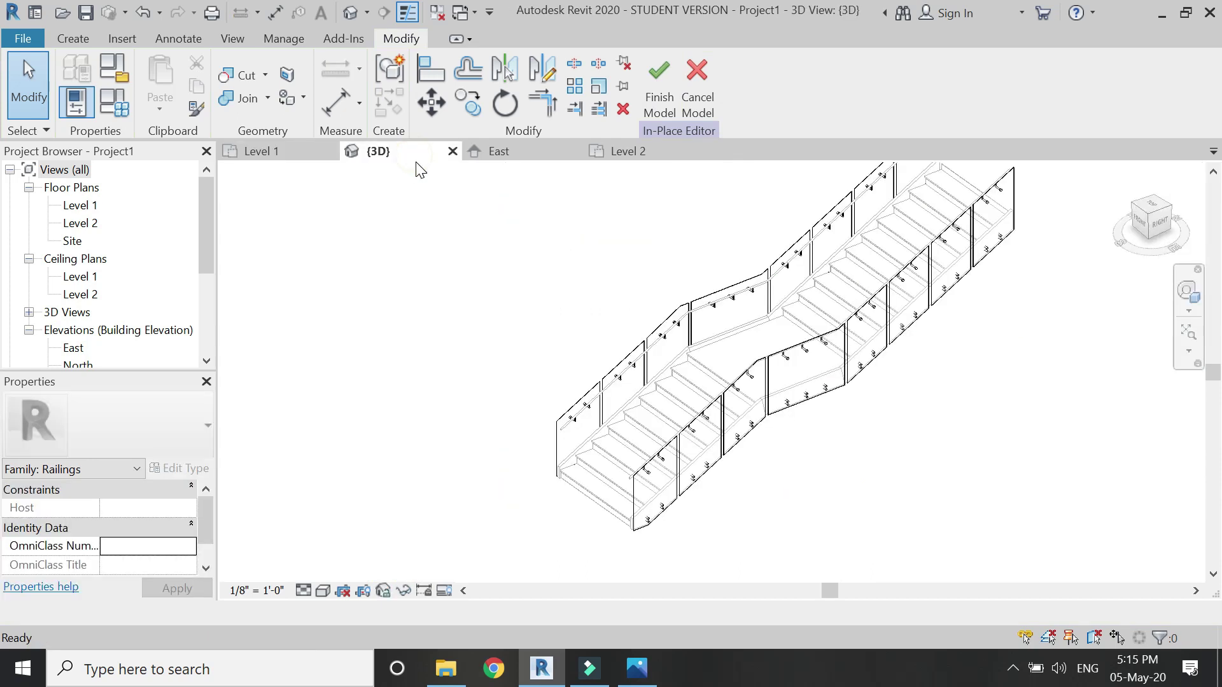
scroll(488, 476, up, 4)
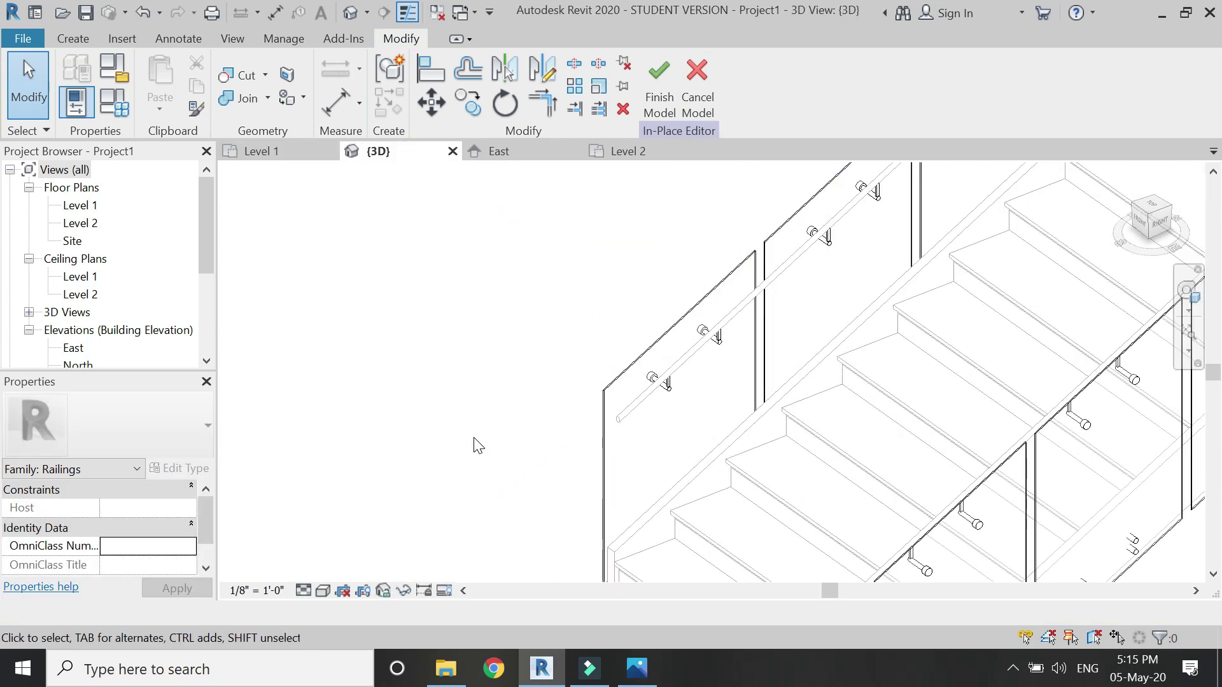
scroll(478, 445, down, 5)
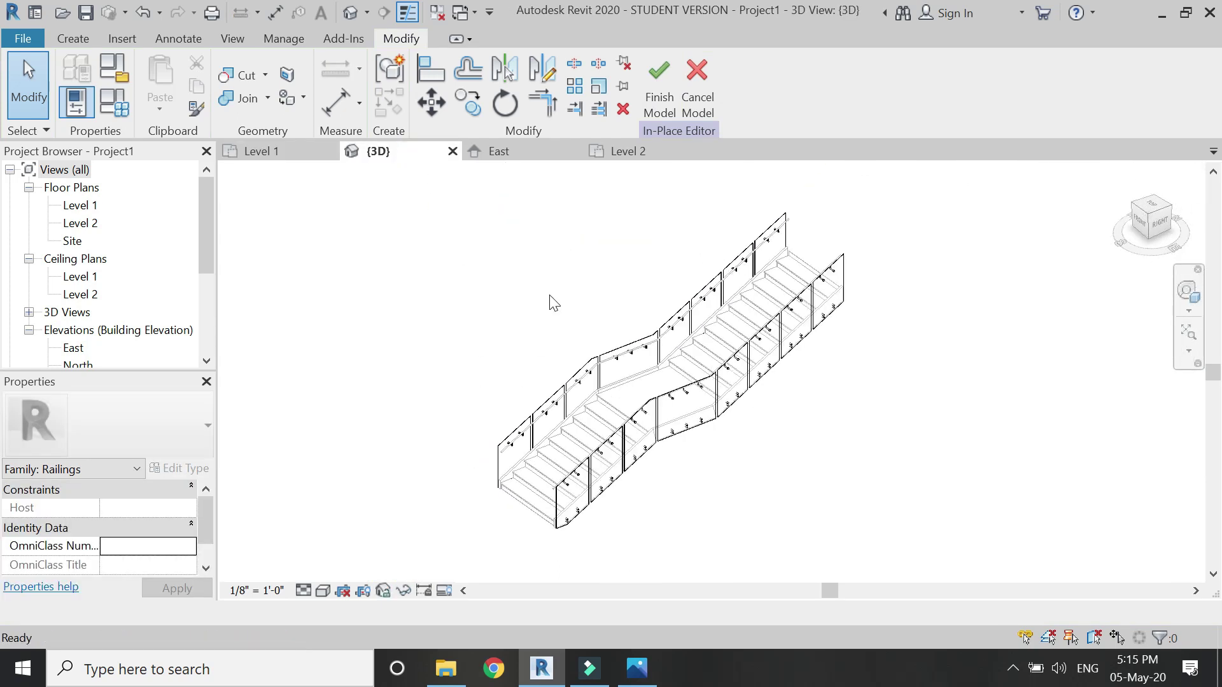
click(655, 102)
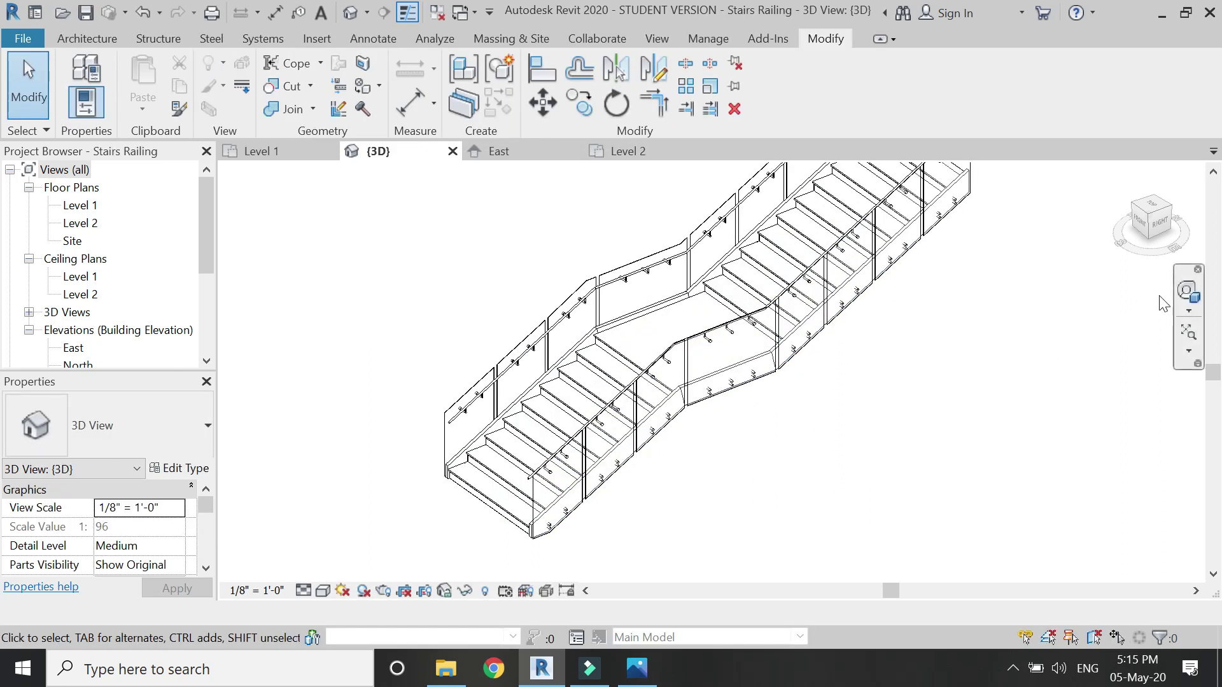
drag(827, 304, 560, 369)
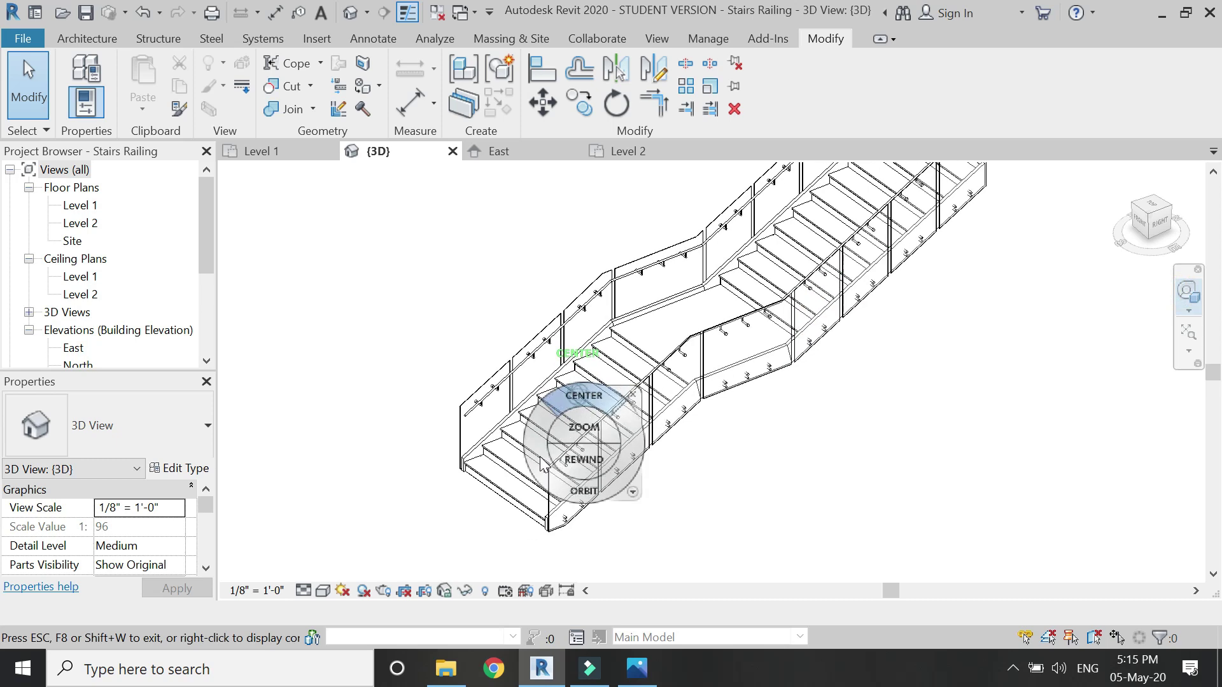
drag(540, 477, 655, 474)
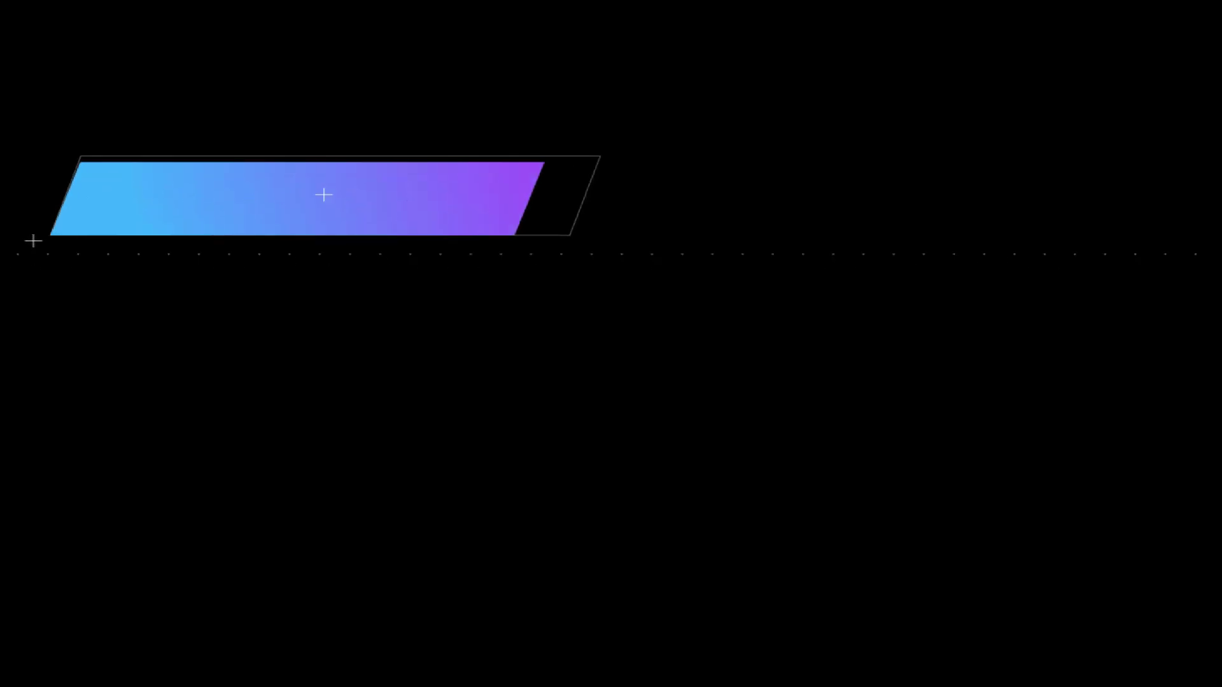